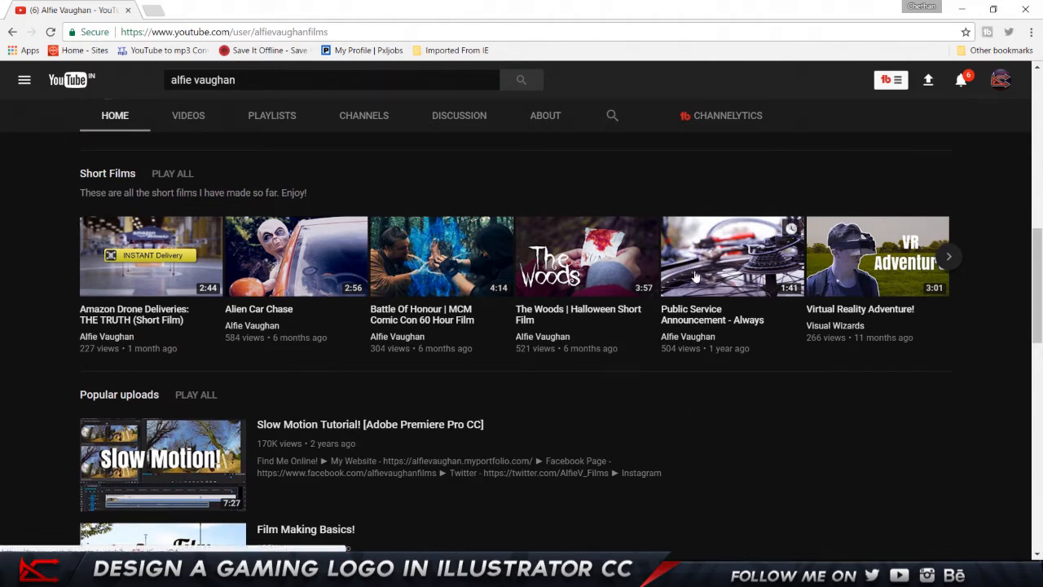
scroll(564, 294, down, 2)
scroll(652, 300, down, 6)
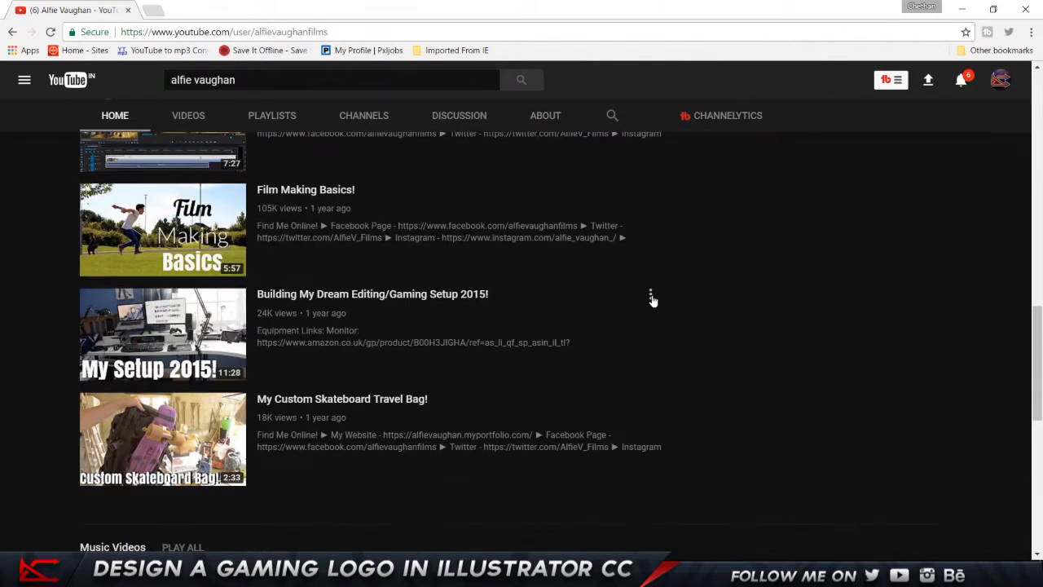
scroll(158, 340, down, 4)
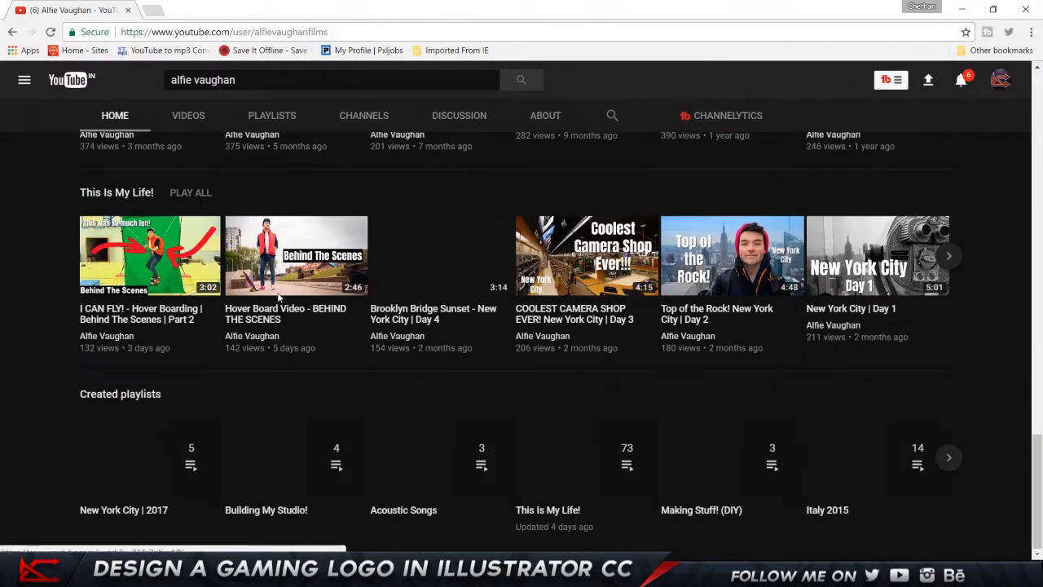
scroll(489, 321, up, 20)
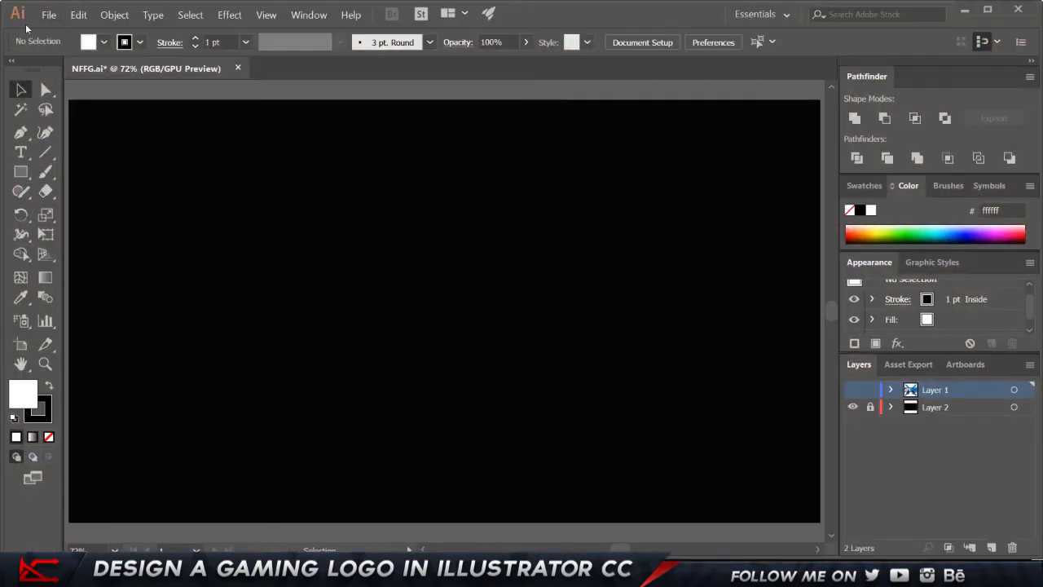
Show the hidden Layer 1, then scale its finished logo down and place it in the artboard's upper-right corner
click(853, 389)
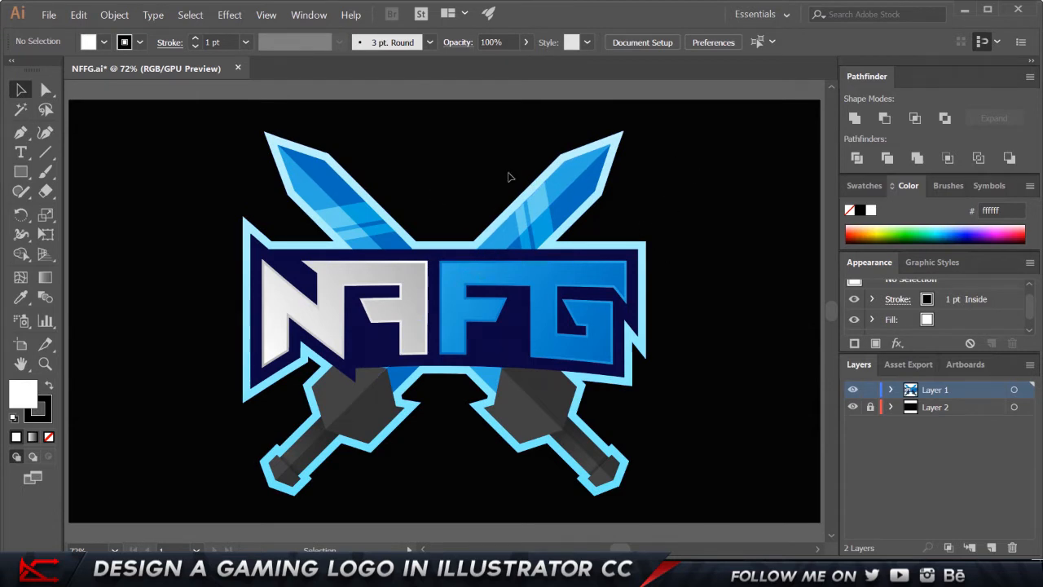
key(ctrl+t)
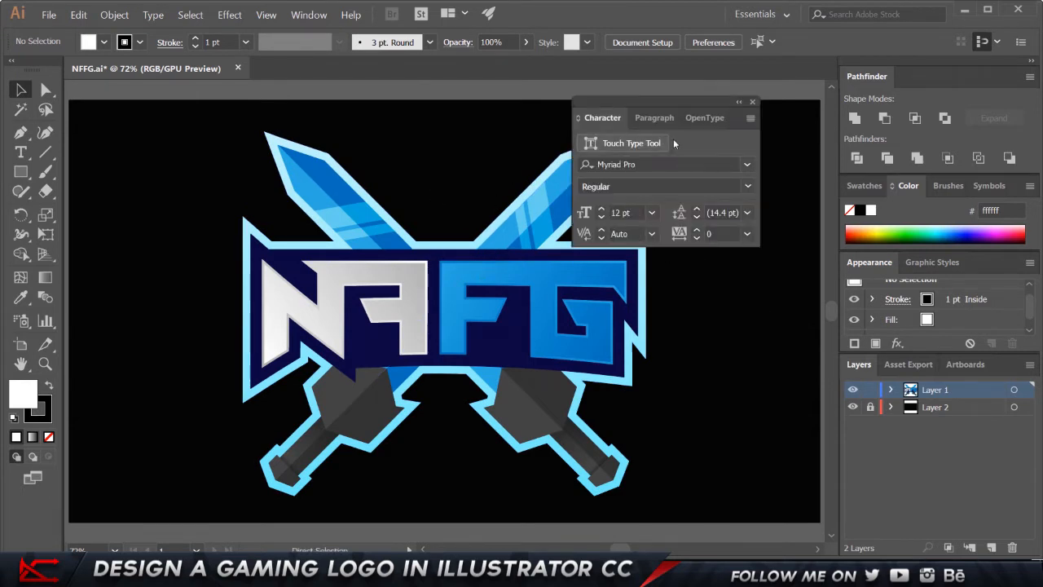
click(752, 103)
drag(724, 495, 189, 117)
drag(646, 130, 784, 134)
click(745, 422)
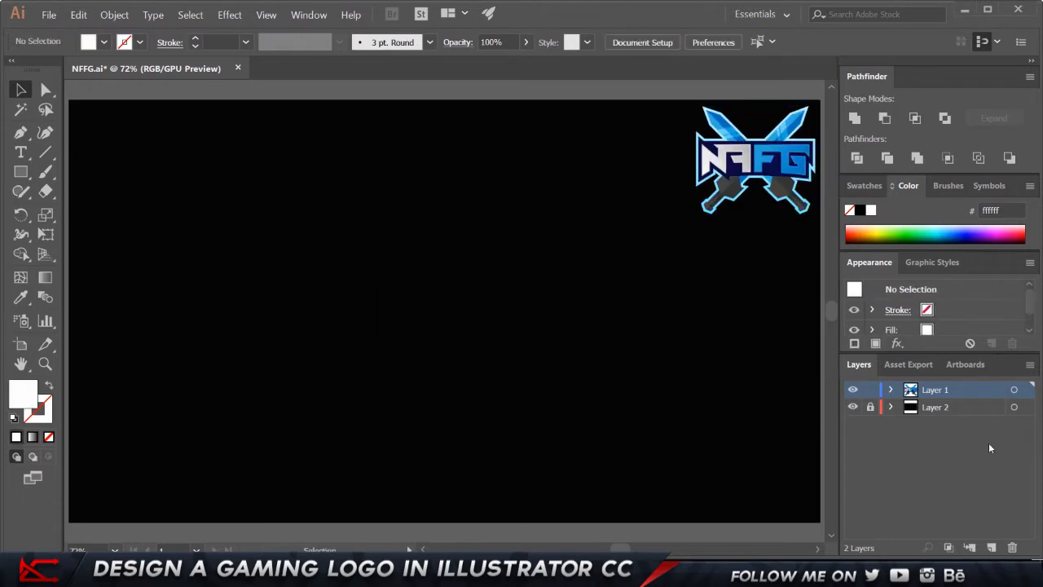
Lock the reference logo's layer and add the text NFFG on a new layer above it
click(991, 547)
click(870, 407)
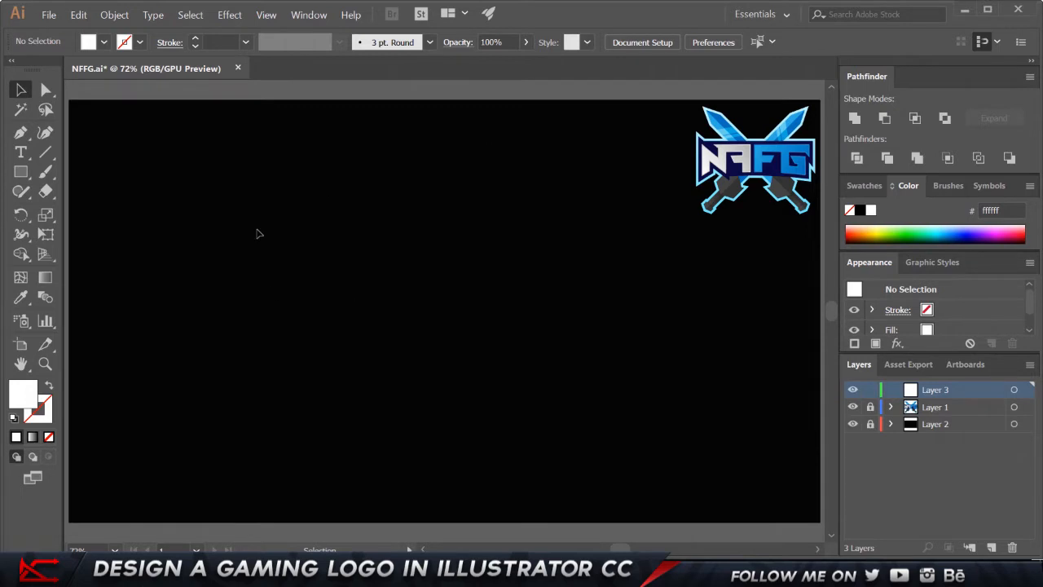
key(t)
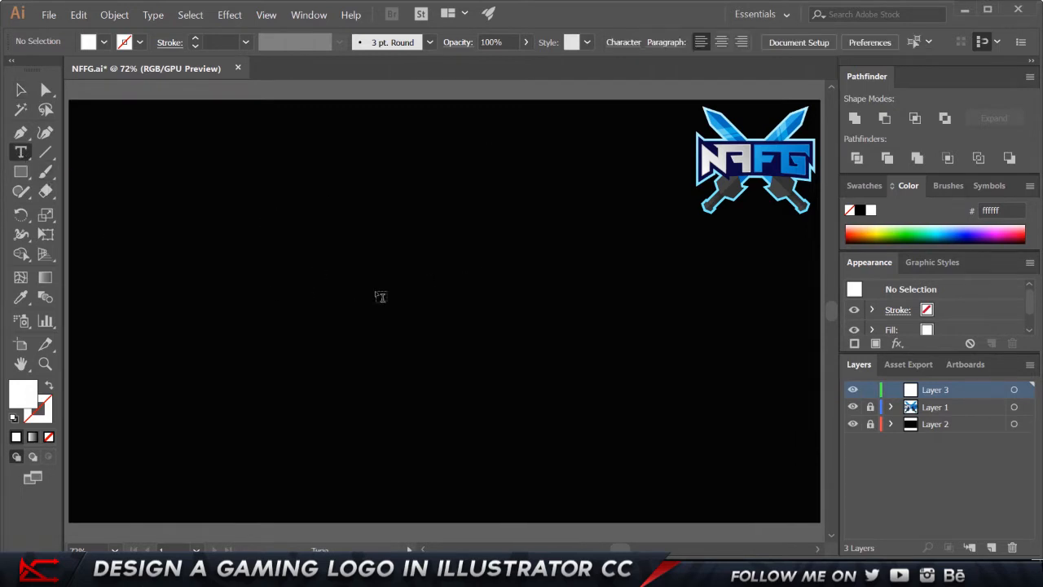
click(378, 293)
text(NFFG)
key(ctrl+a)
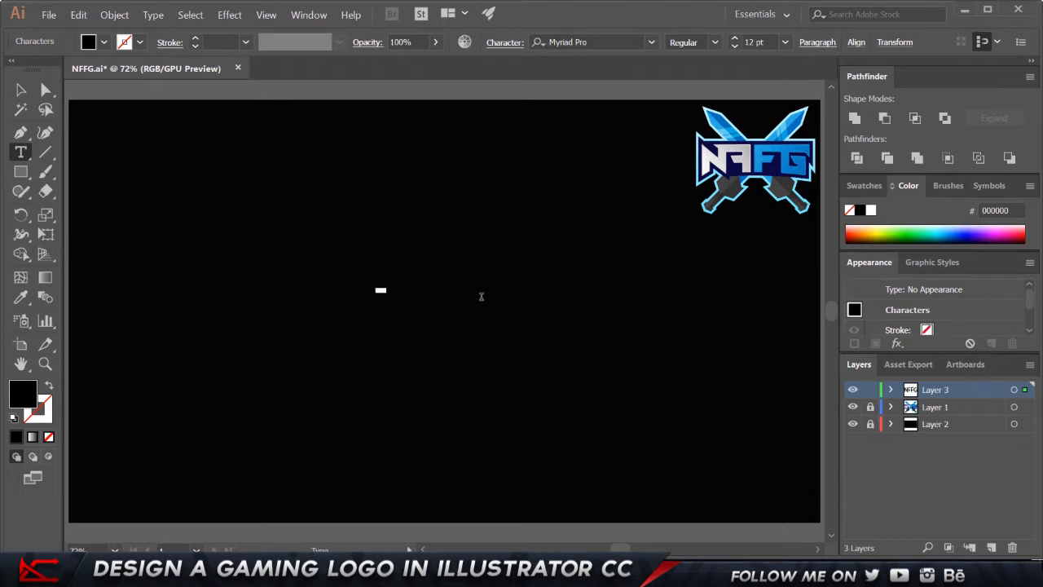
Fill the NFFG text with white and set its font to TYPOGRAPH PRO ExtraBold
click(95, 44)
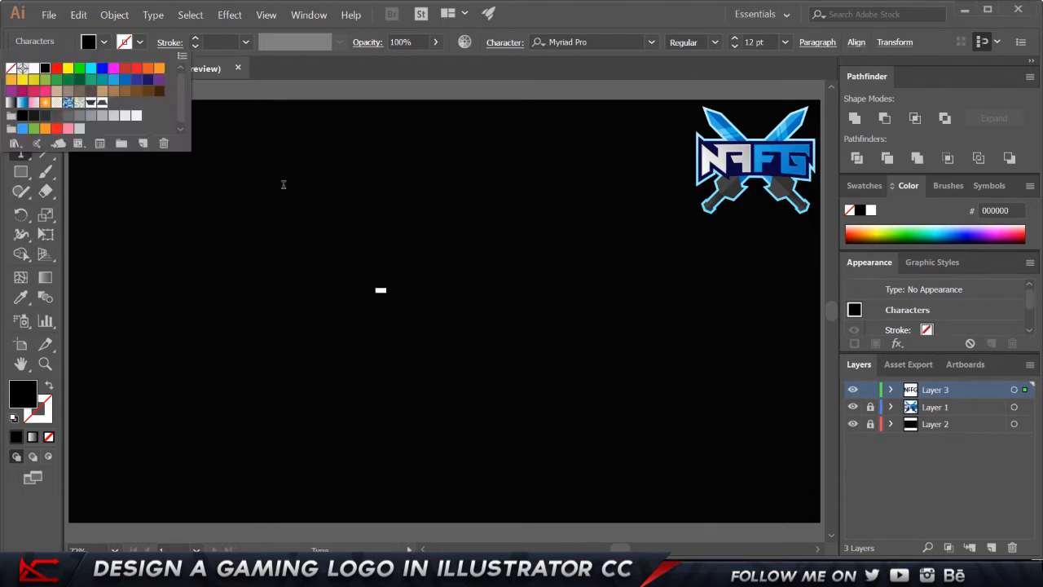
click(34, 68)
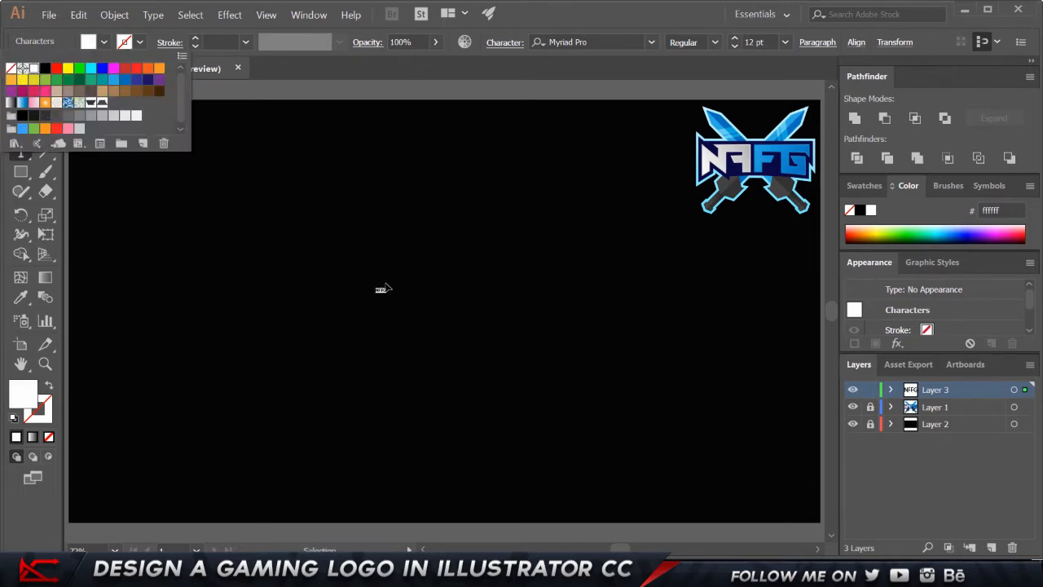
click(583, 42)
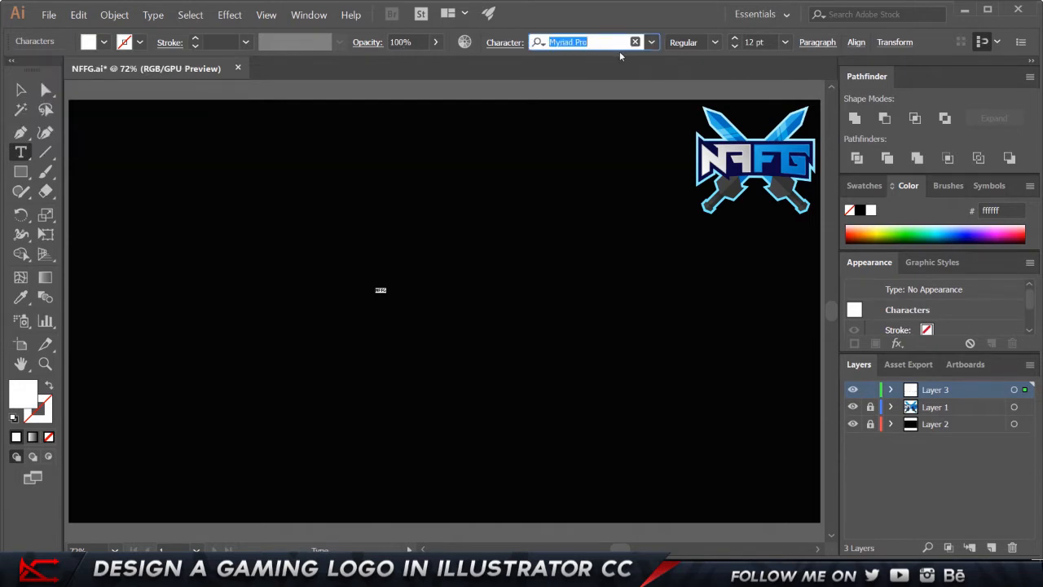
text(typo)
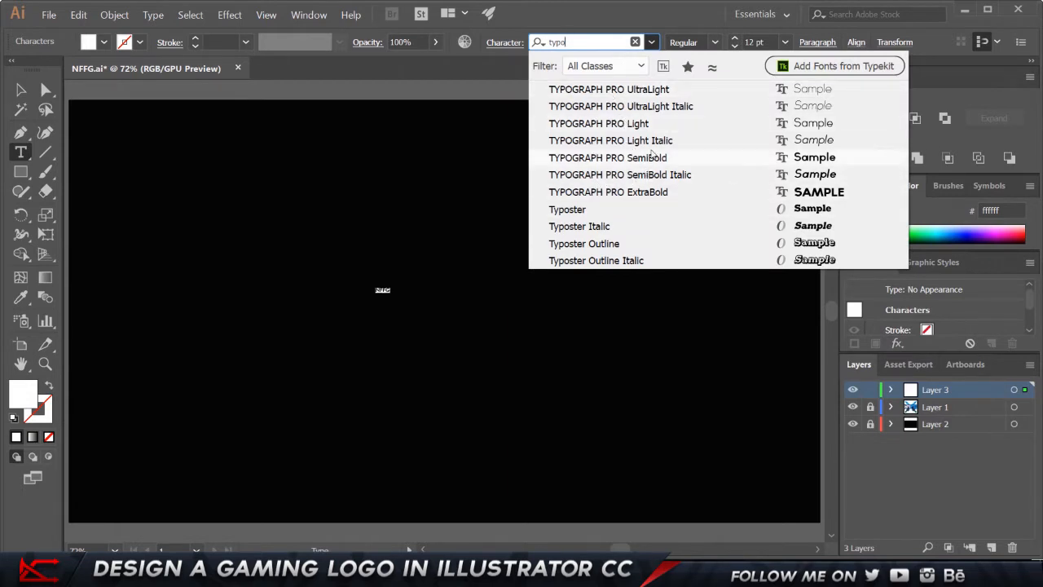
click(662, 192)
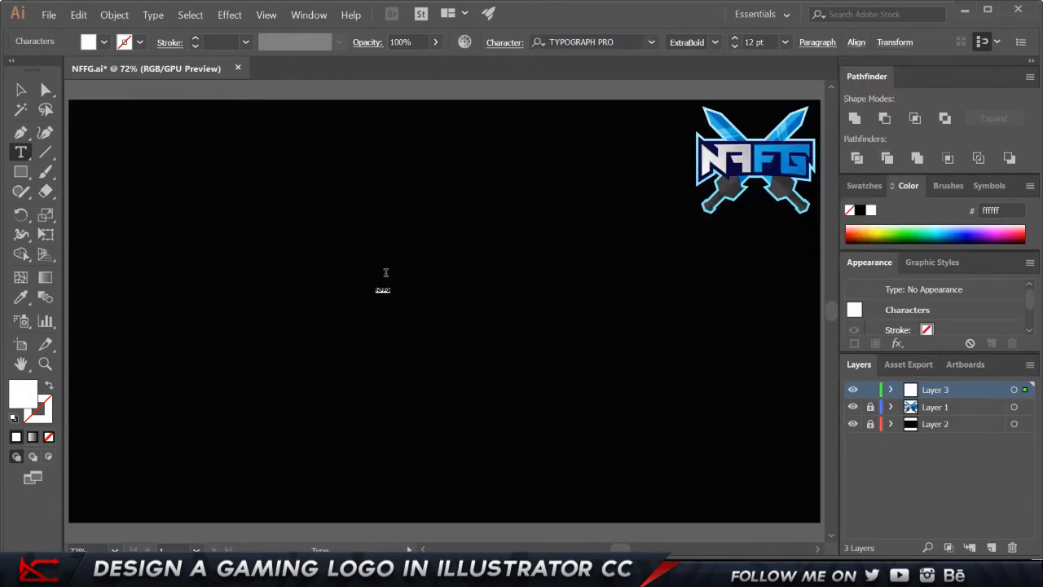
Enlarge the NFFG text proportionally to span most of the artboard's width and centre it
key(Escape)
drag(391, 285, 698, 149)
key(ctrl+shift+a)
key(v)
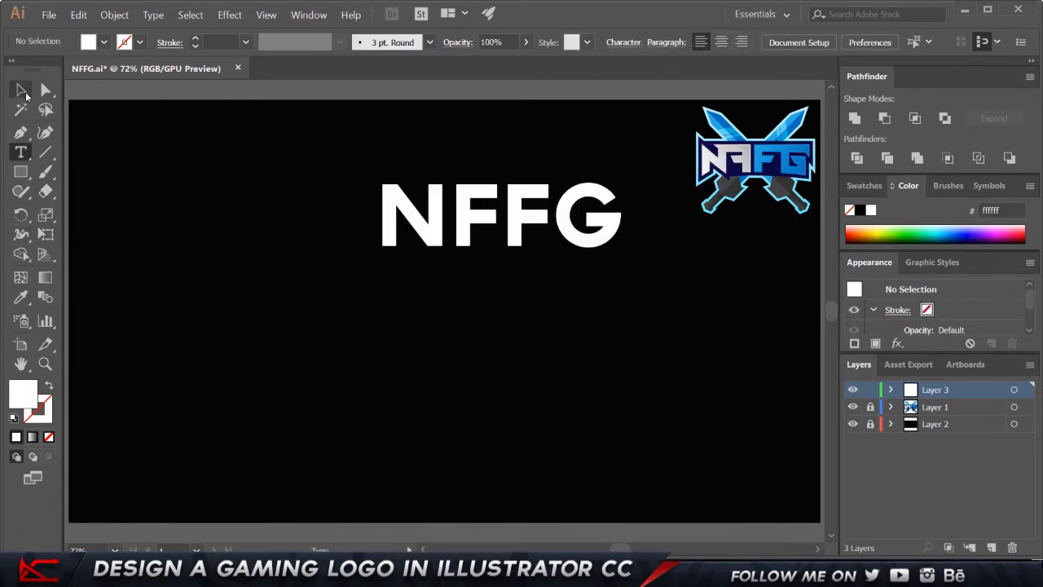
drag(585, 215, 492, 292)
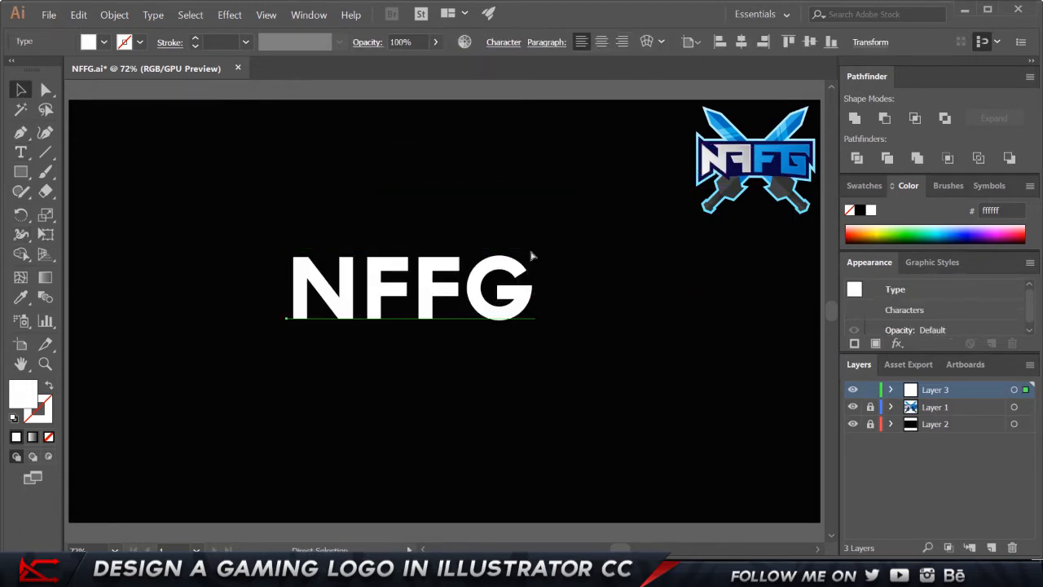
drag(537, 247, 692, 196)
drag(477, 274, 523, 302)
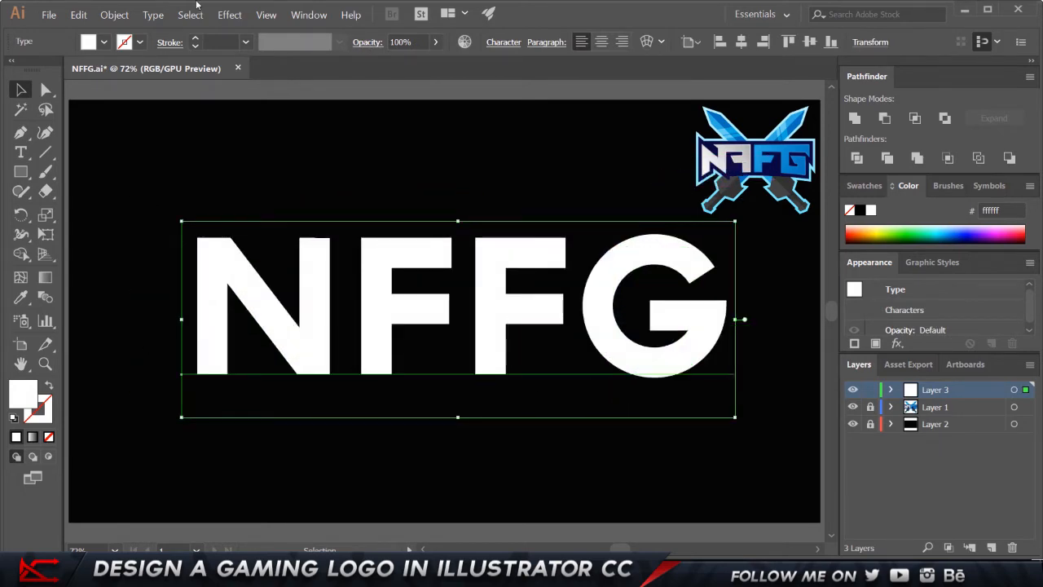
Expand the NFFG text into outlines and ungroup them into separate letters
click(114, 14)
mouse_move(144, 14)
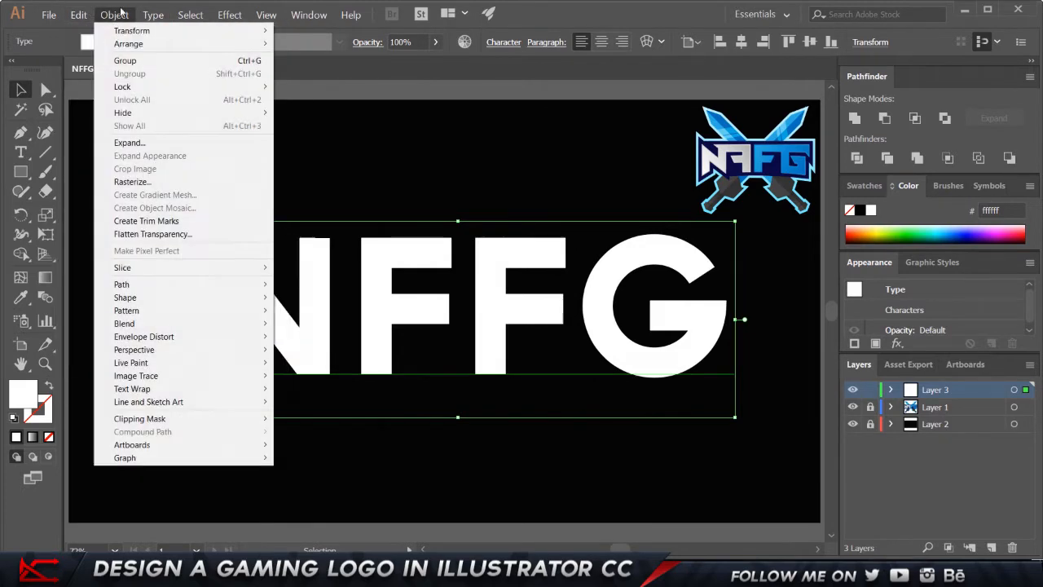
click(130, 142)
click(480, 375)
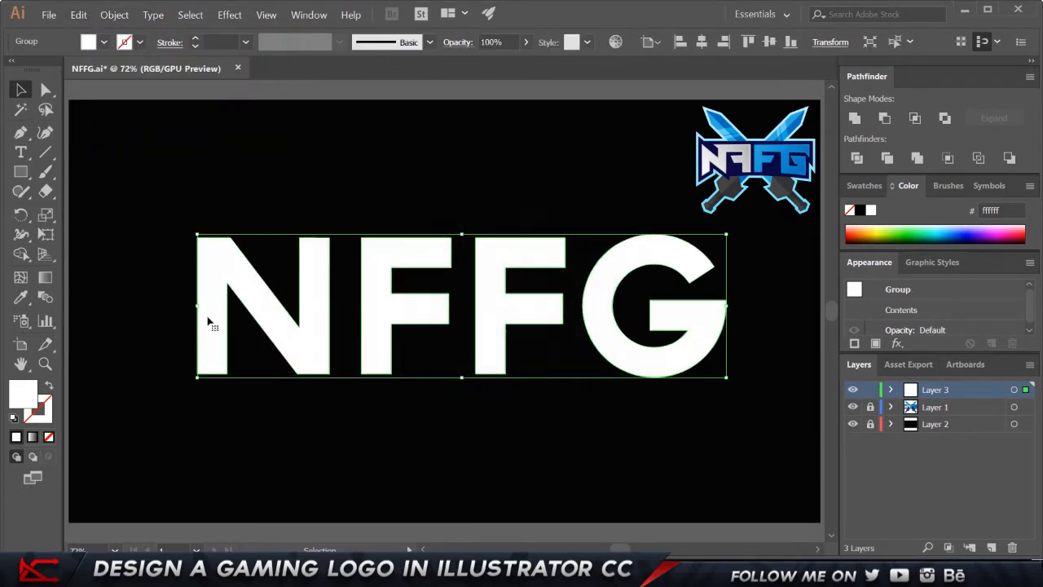
click(366, 454)
click(384, 329)
right_click(384, 269)
click(399, 361)
click(447, 389)
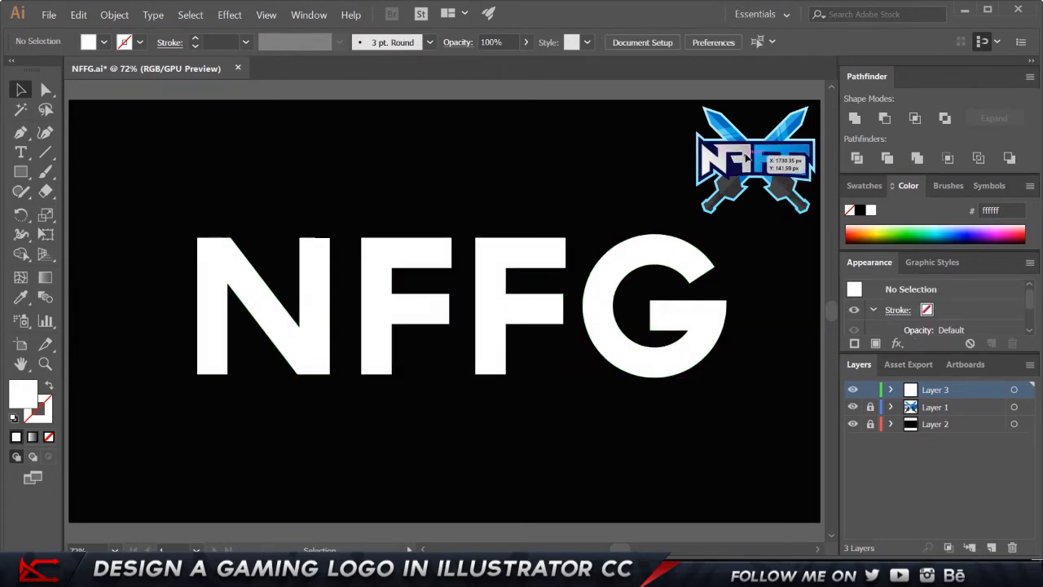
Reflect the first F across the vertical axis so that its arms point toward the N
click(377, 242)
right_click(401, 248)
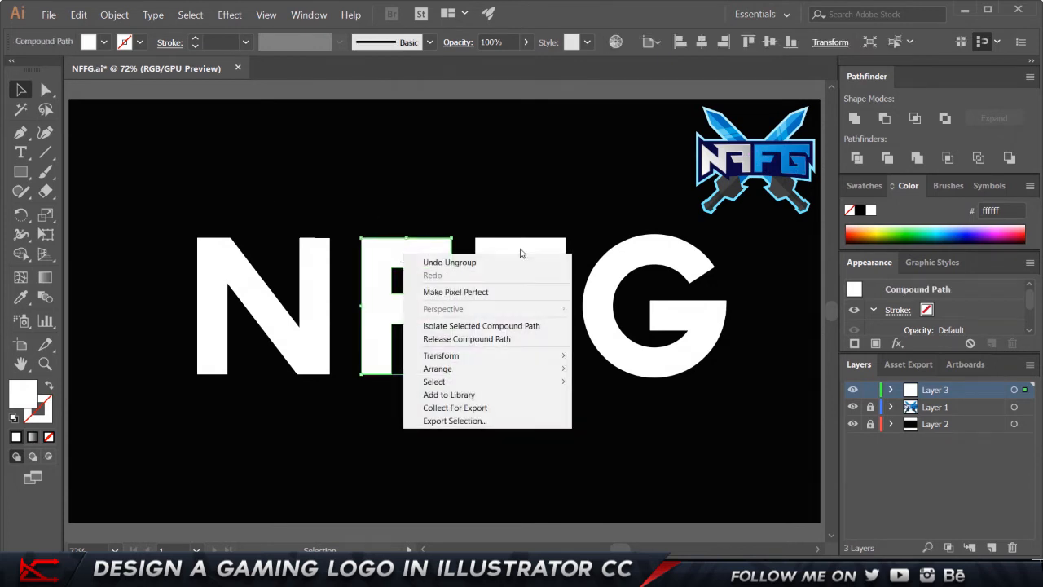
mouse_move(492, 359)
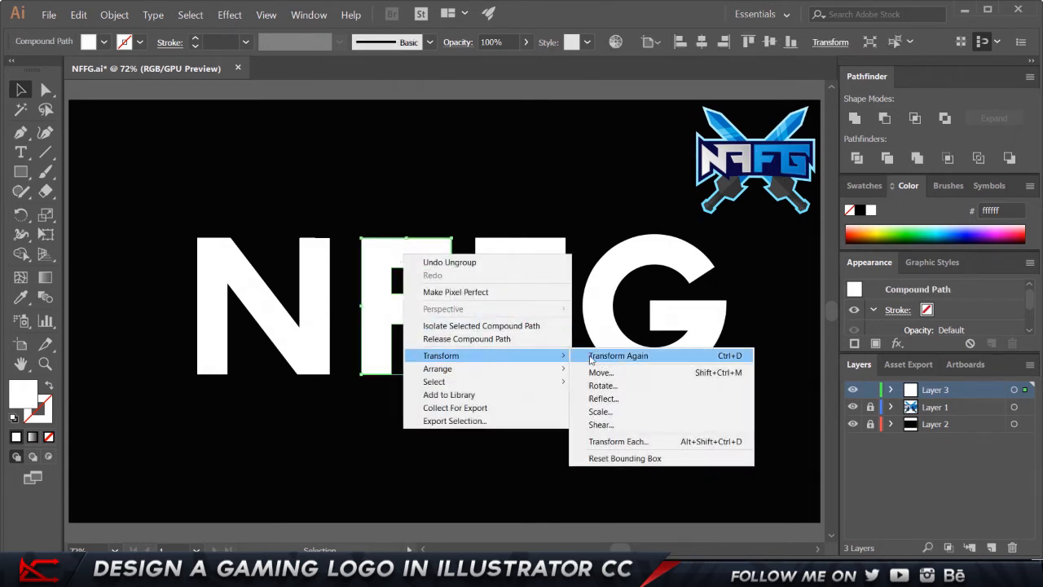
click(608, 398)
drag(475, 145, 577, 105)
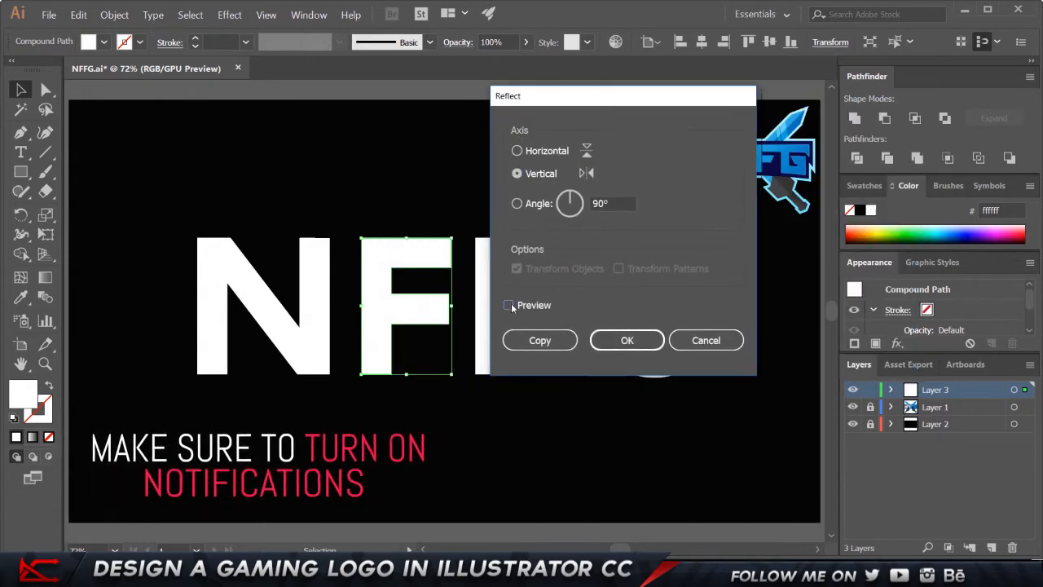
click(508, 305)
click(627, 340)
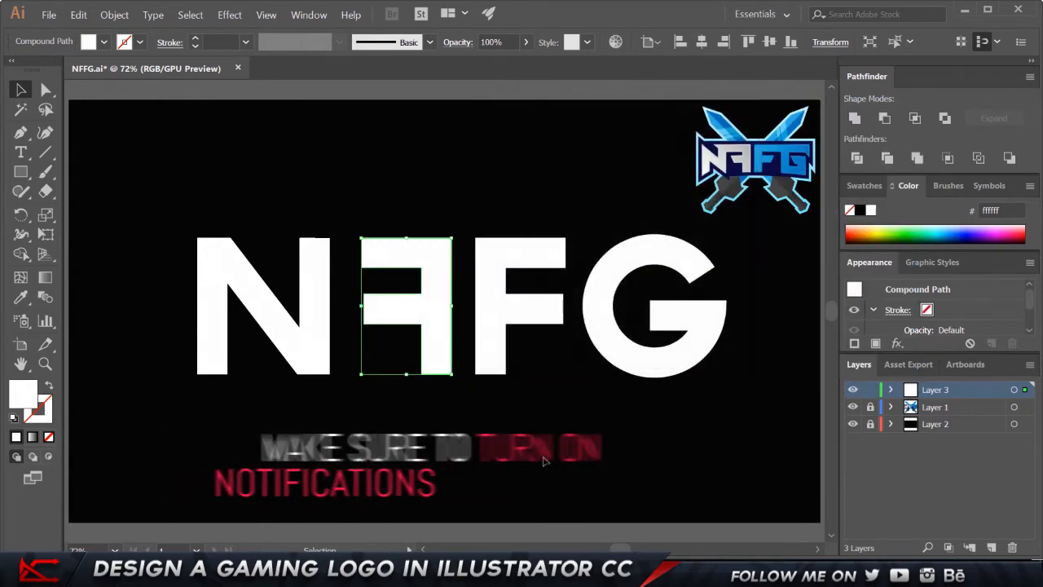
click(439, 460)
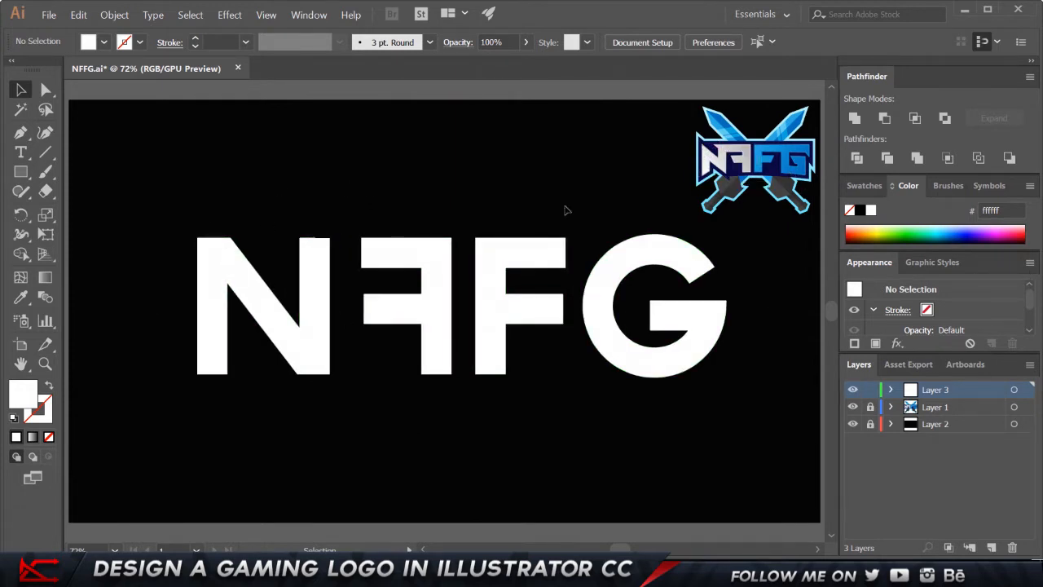
Extend the mirrored F's upper arm to the left until it overlaps the N's right stem
click(46, 95)
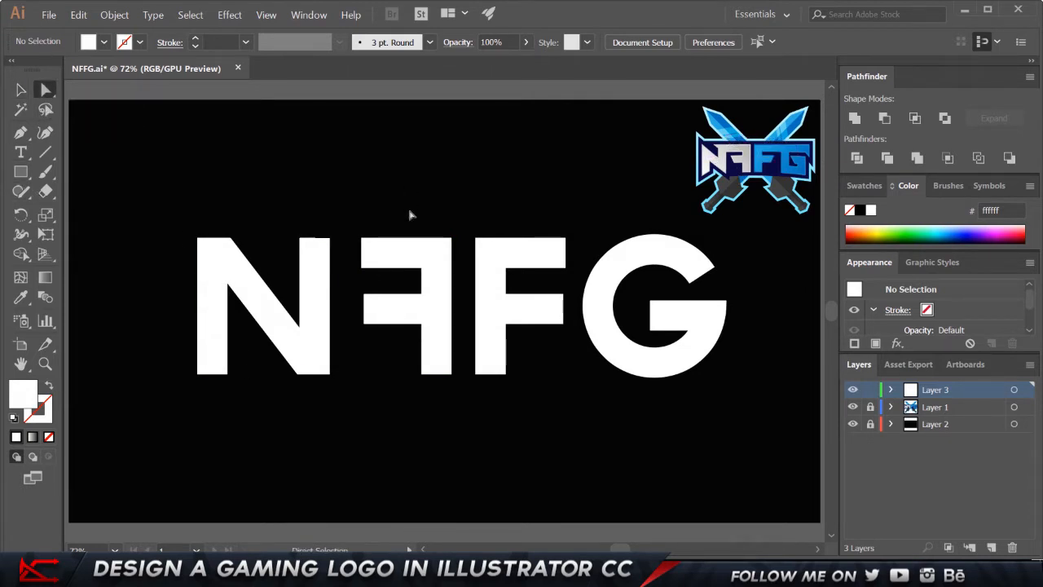
drag(384, 285, 384, 284)
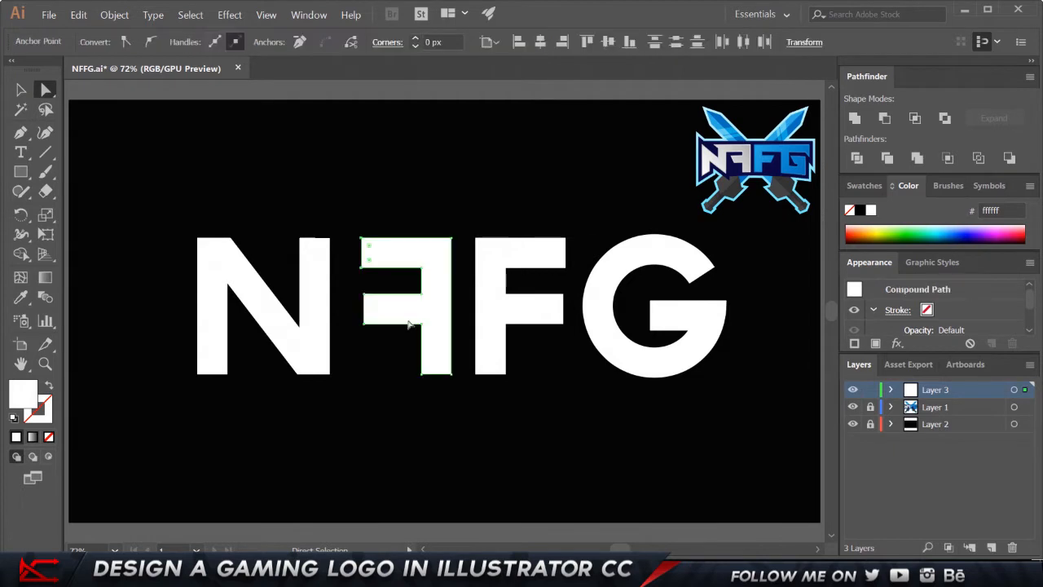
key(shift+Left)
key(shift+Left)
key(shift+Left)
key(shift+Left)
key(shift+Left)
key(shift+Left)
key(shift+Left)
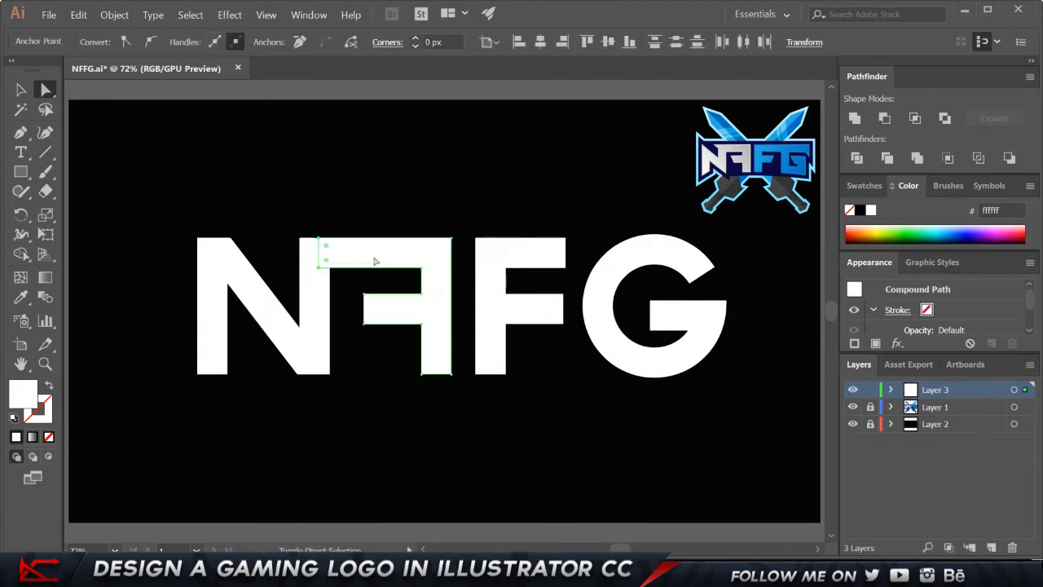
click(483, 202)
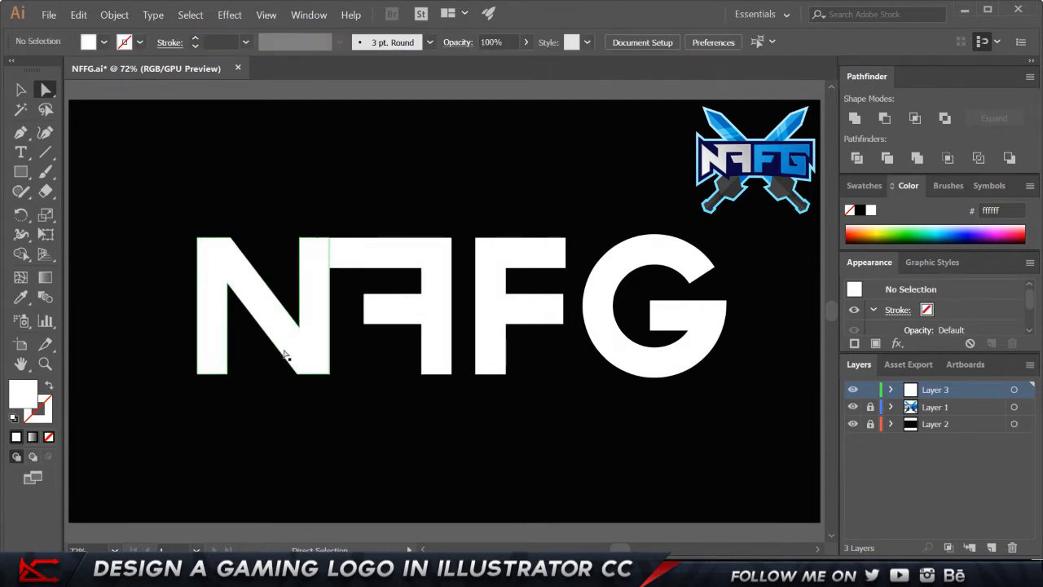
Extend the second F's upper arm to the right until it merges with the top of the G
drag(536, 216, 570, 279)
key(shift+Right)
key(shift+Right)
key(shift+Right)
key(shift+Right)
key(shift+Right)
key(shift+Right)
key(shift+Right)
key(shift+Right)
key(shift+Right)
key(shift+Right)
key(shift+Right)
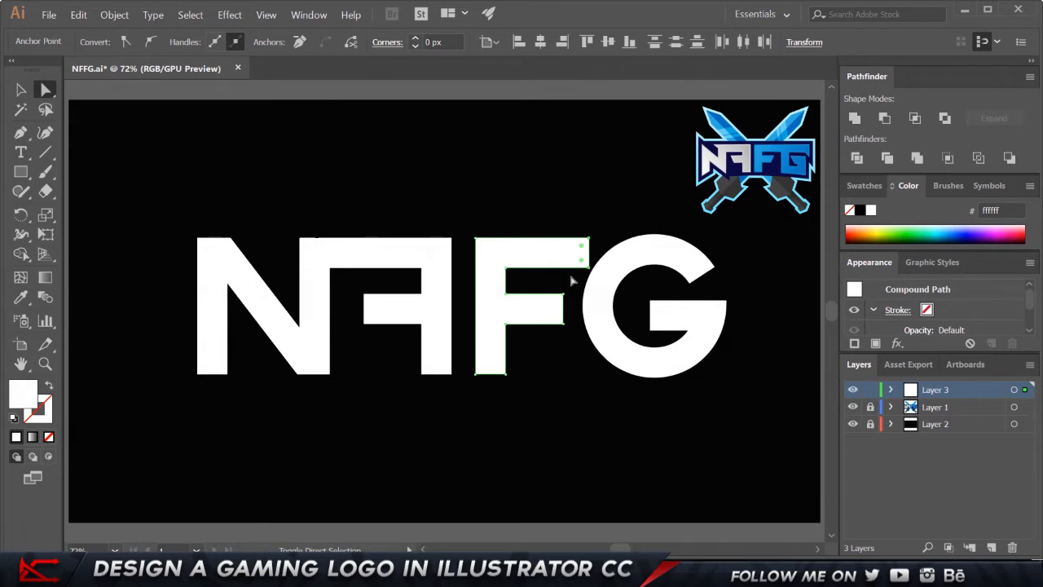
key(shift+Left)
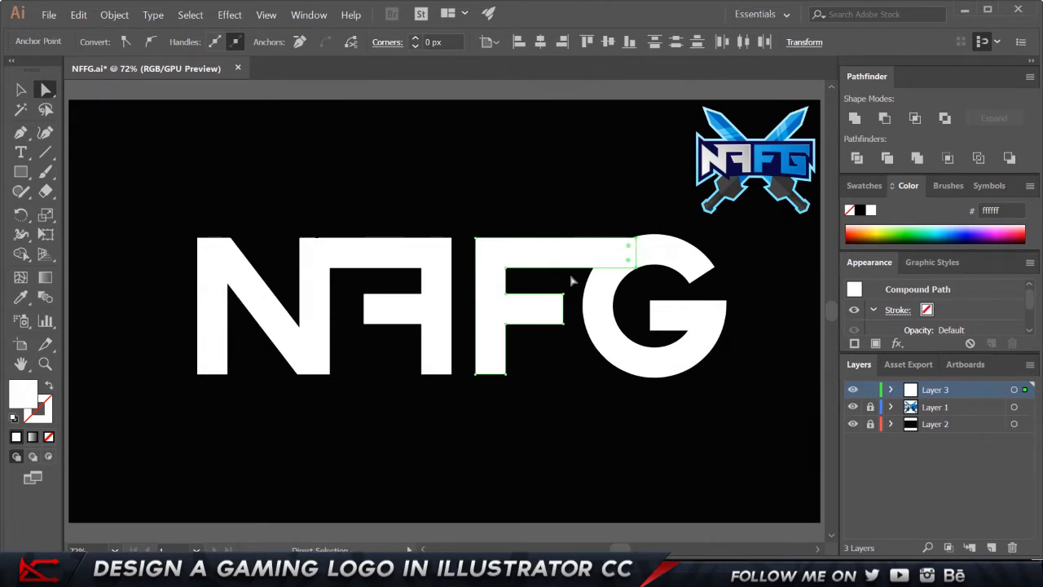
click(595, 207)
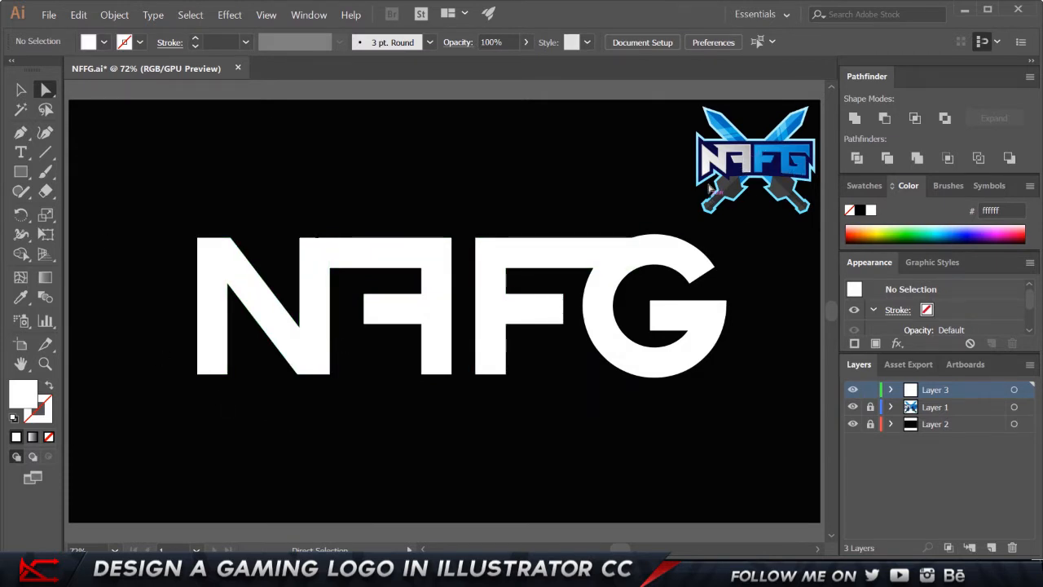
Pull the N's lower-left corner point slightly downward to give its left stem a slanted tip
drag(172, 356, 210, 415)
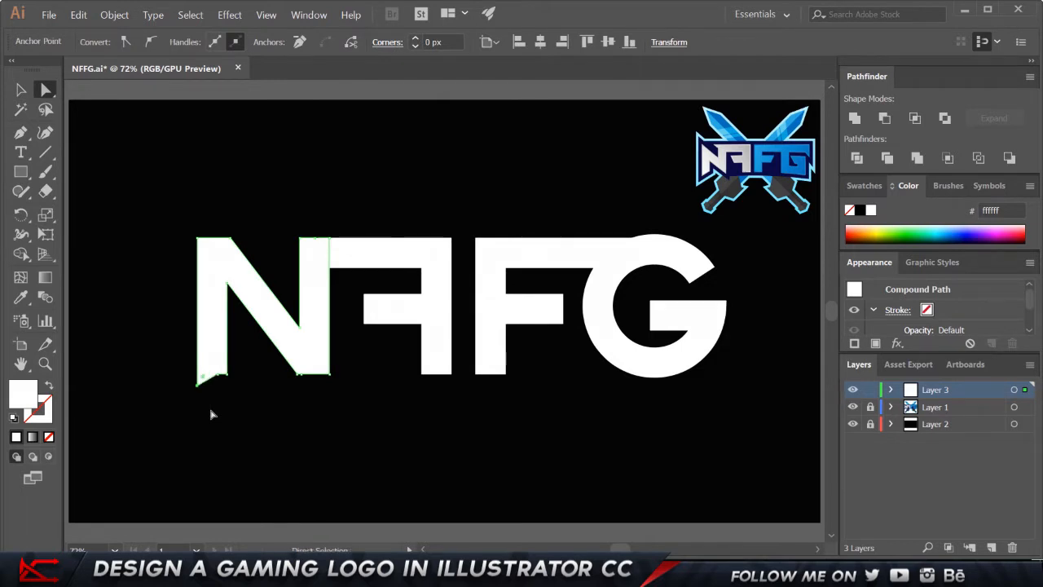
click(210, 415)
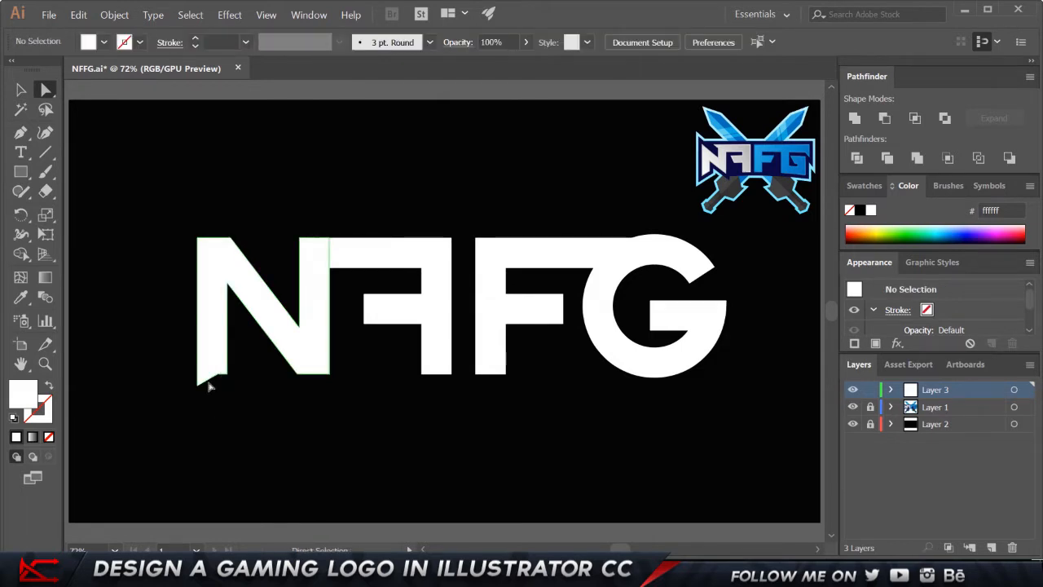
scroll(208, 424, up, 3)
scroll(208, 465, down, 3)
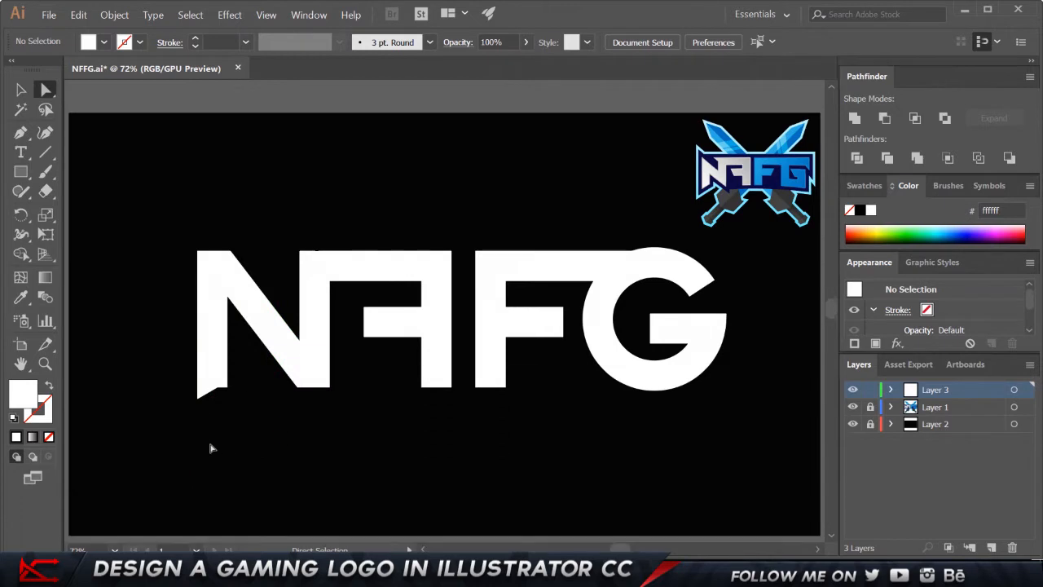
Delete the extra anchor point on the N's left stem tip so the slant runs across its full width
scroll(204, 457, up, 4)
scroll(216, 191, up, 3)
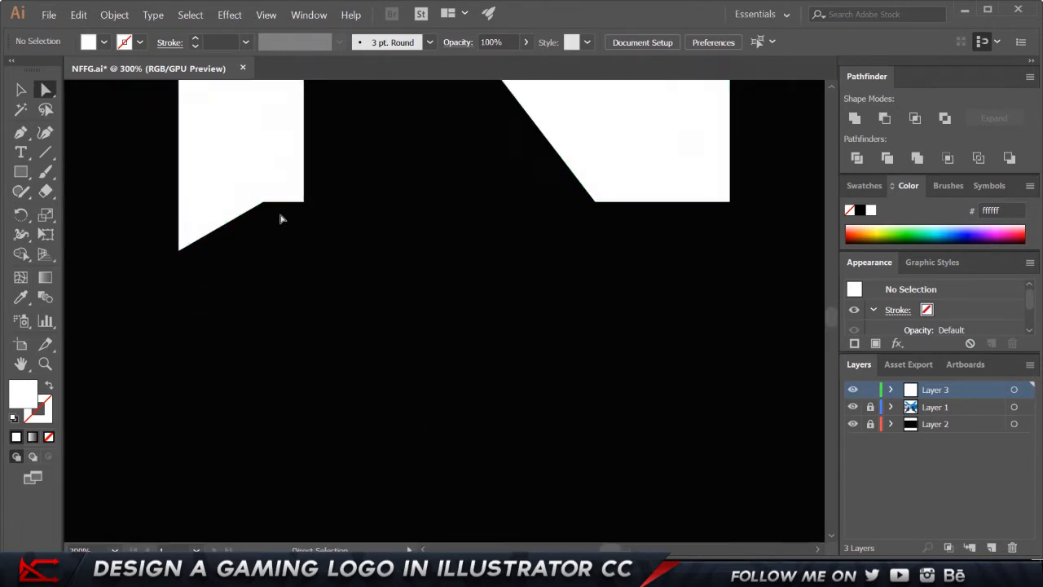
key(p)
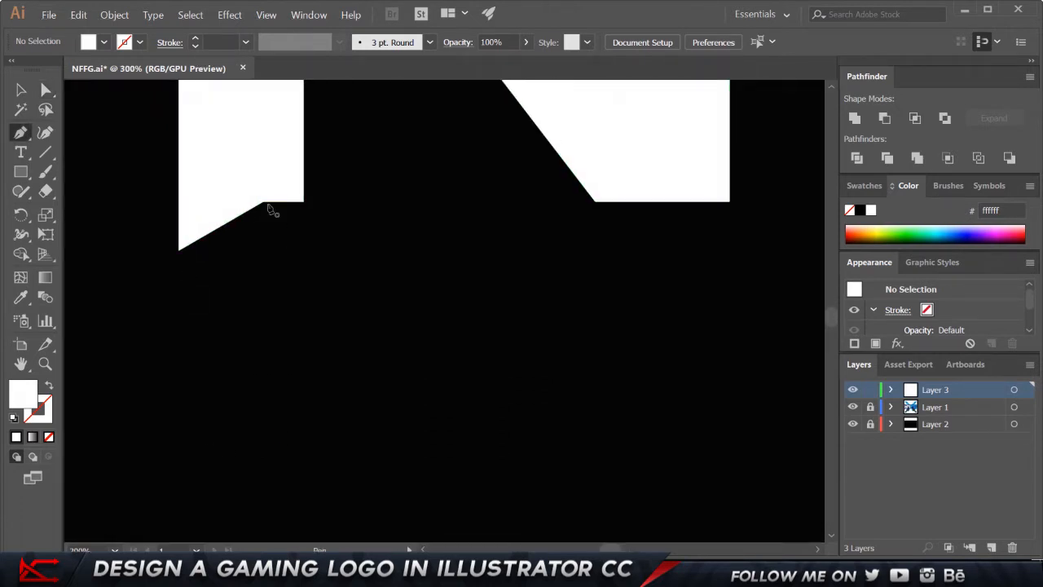
key(minus)
click(262, 203)
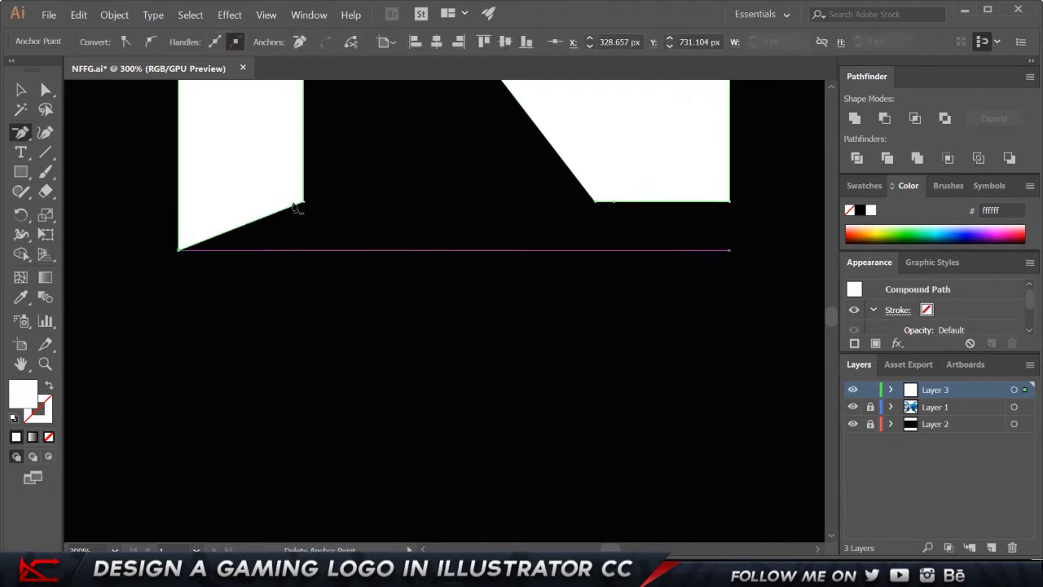
key(v)
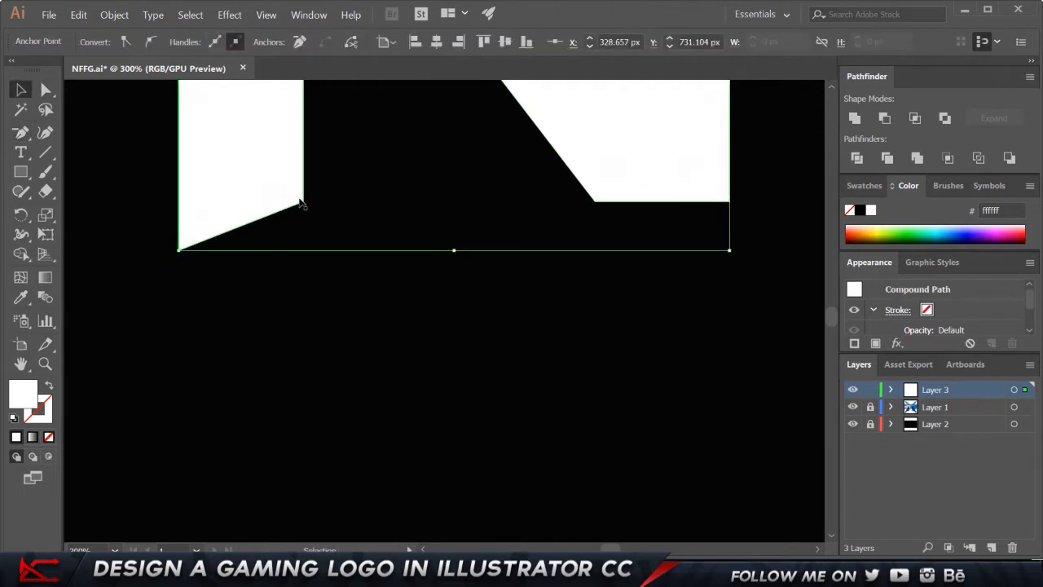
key(ctrl+0)
click(572, 415)
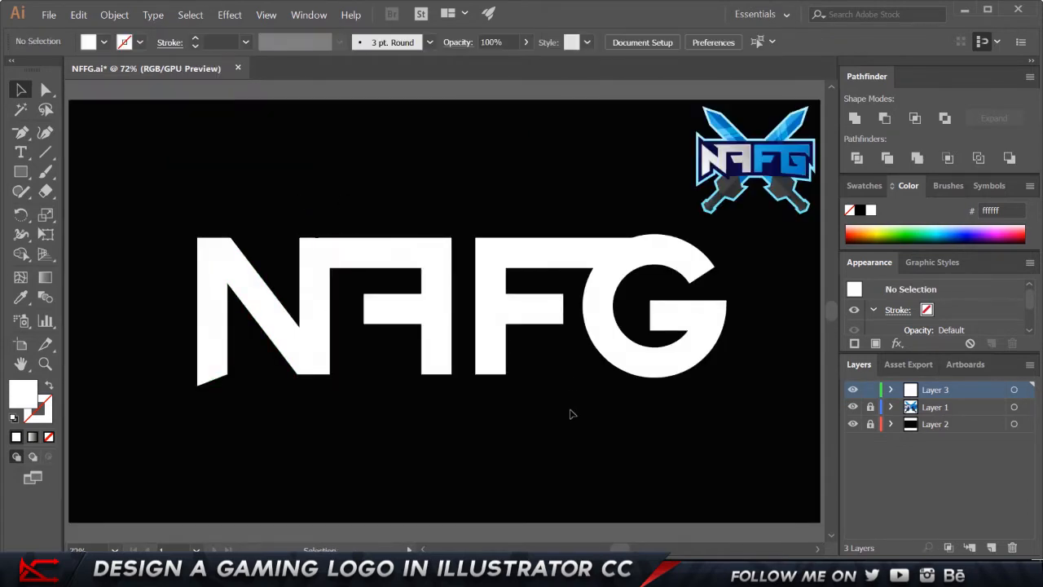
Move the lower inner corner point of the G's crossbar to the right so its inner end is slanted
click(660, 333)
key(a)
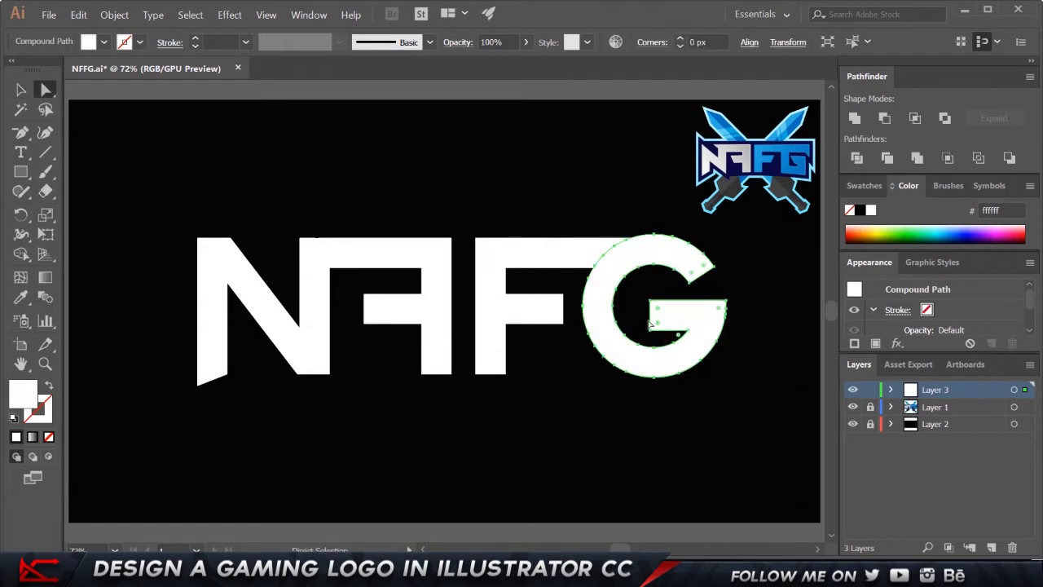
click(661, 322)
drag(662, 322, 660, 336)
click(640, 420)
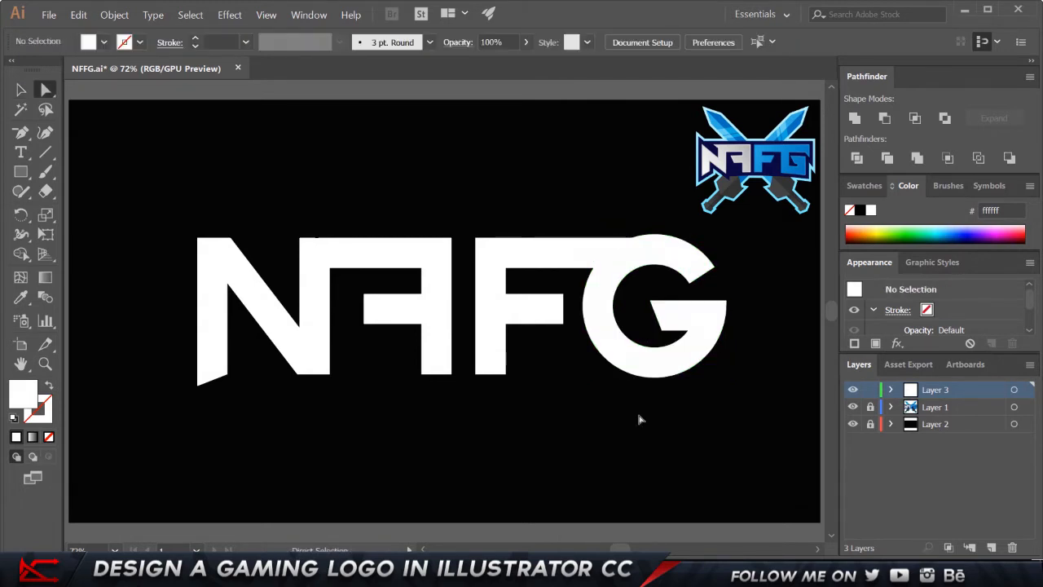
Nudge the lower outer corner point of each F's middle arm inward to give both arm ends a slant
drag(356, 313, 384, 337)
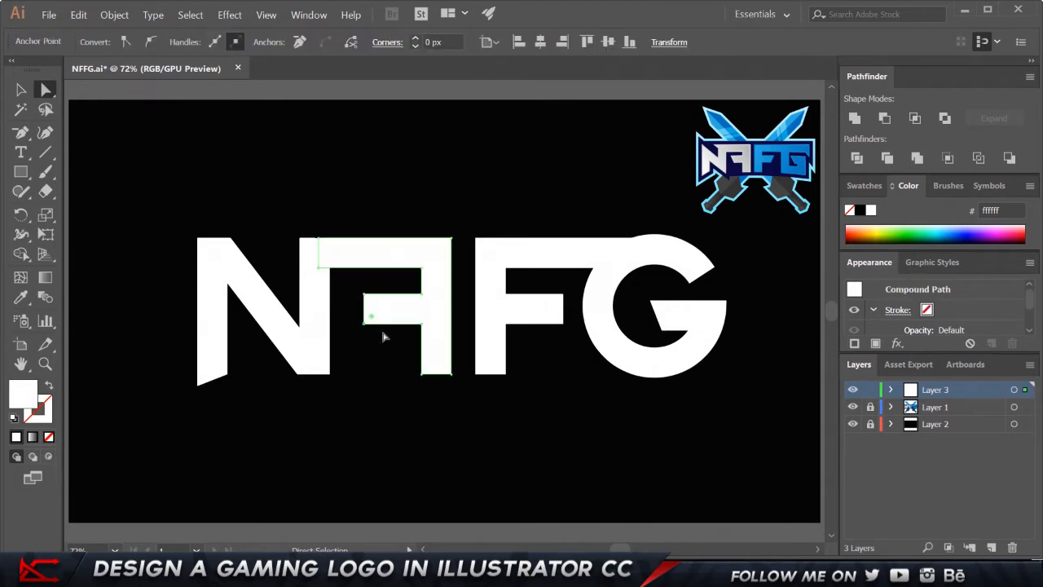
key(shift+Right)
drag(576, 320, 533, 345)
key(shift+Left)
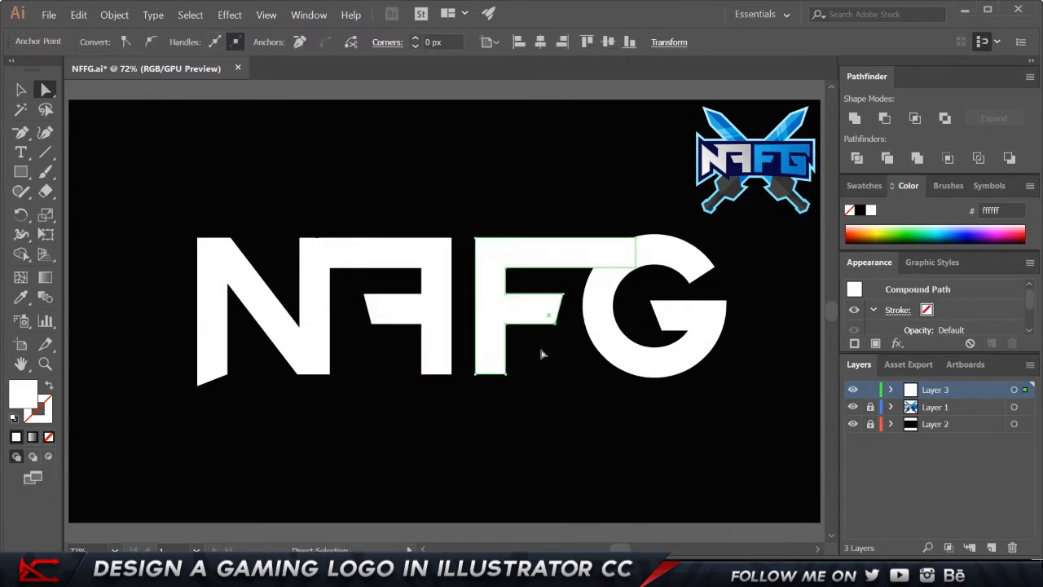
key(ctrl+shift+a)
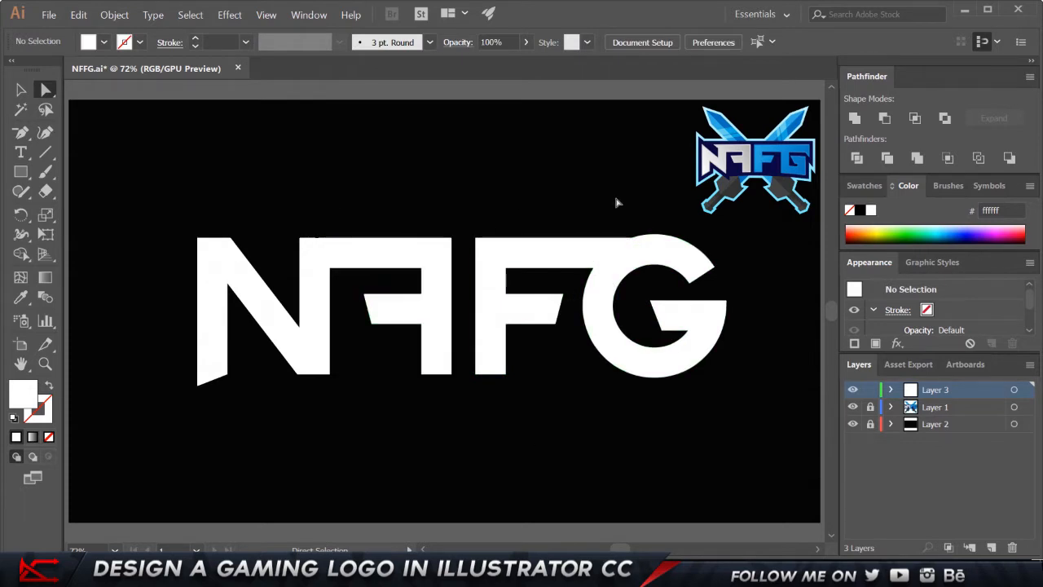
Select all four letters and unite them with the Pathfinder to merge their overlapping parts
click(20, 90)
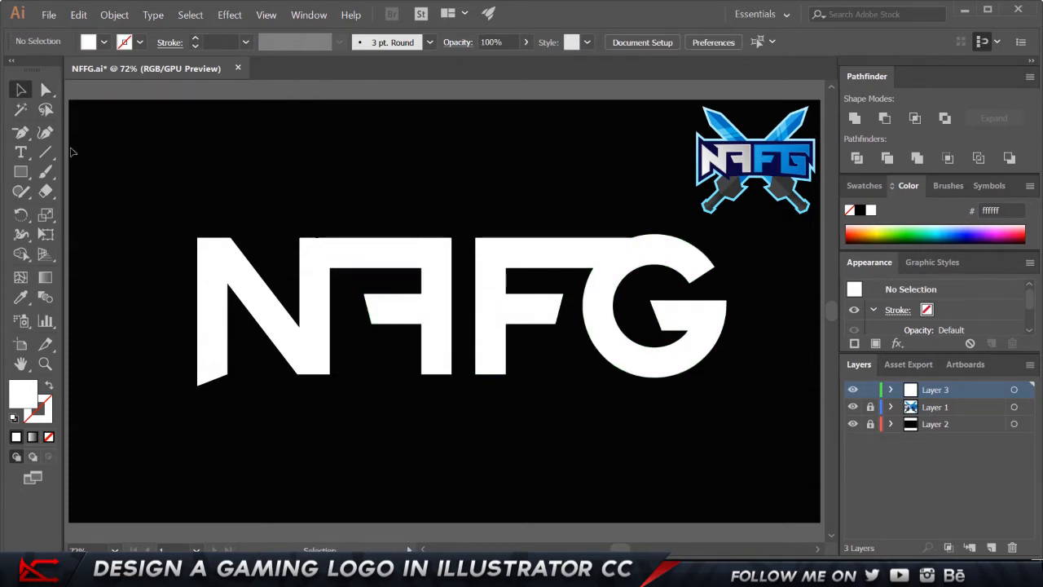
drag(148, 206, 795, 481)
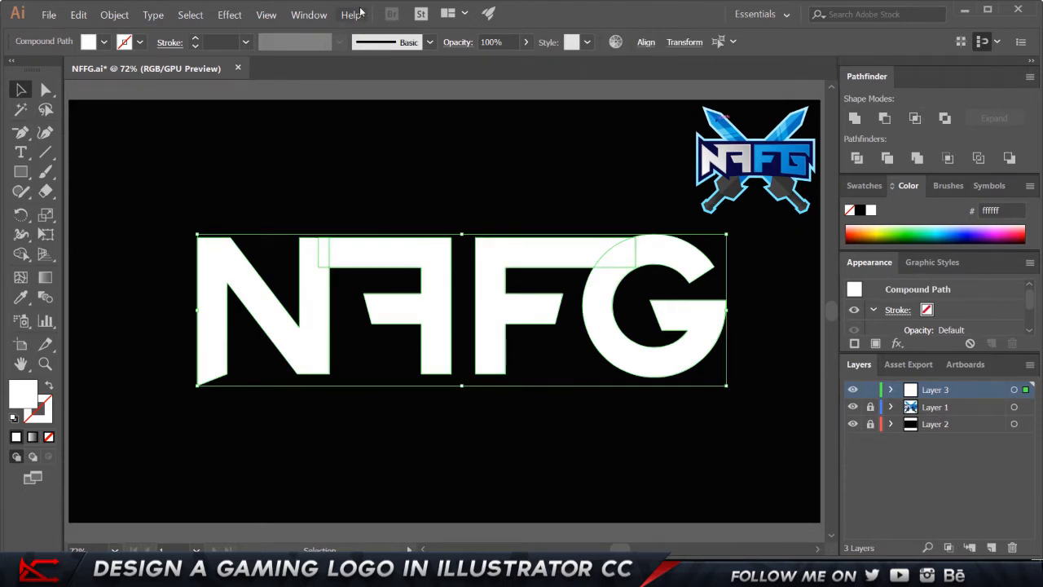
click(307, 15)
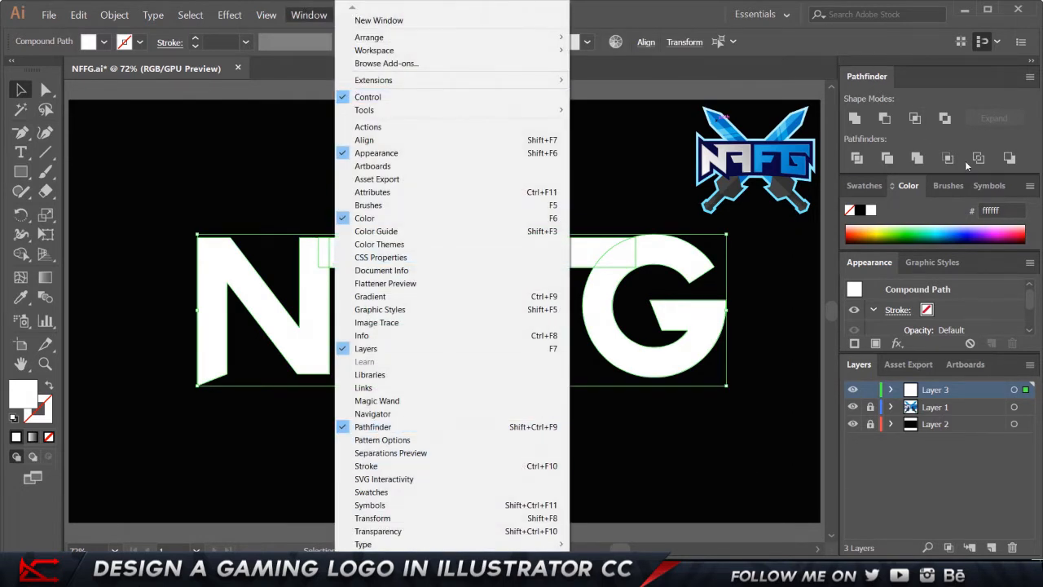
click(960, 89)
click(853, 119)
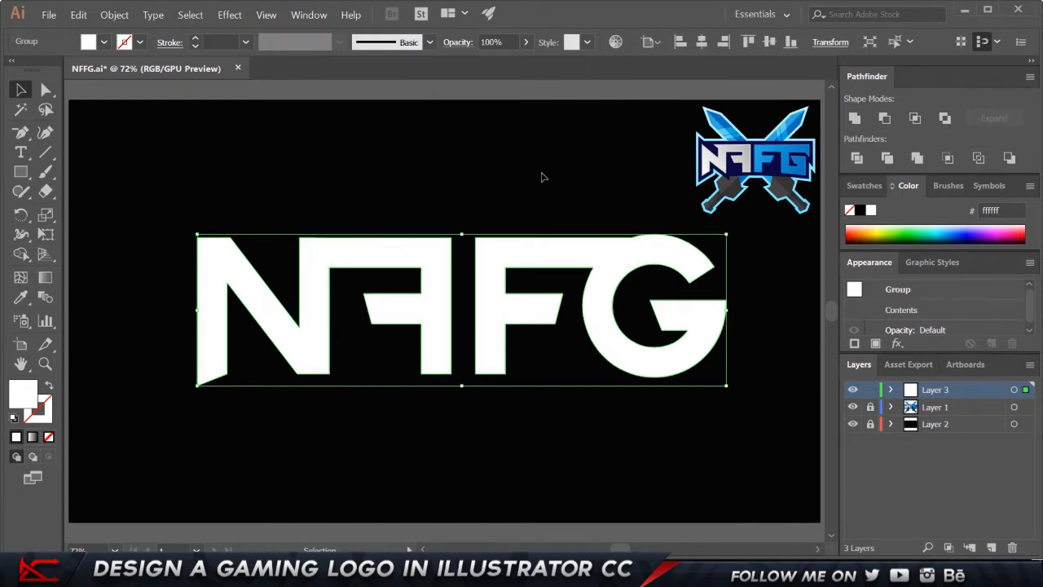
click(451, 442)
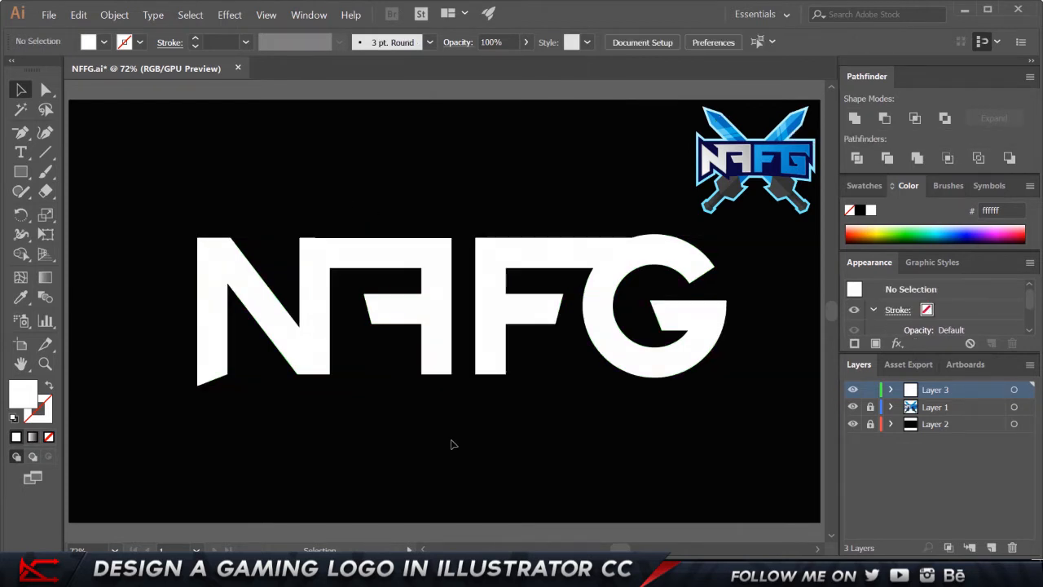
Apply Offset Path to the united lettering with a 5 px offset, Miter joins and a miter limit of 10
click(399, 255)
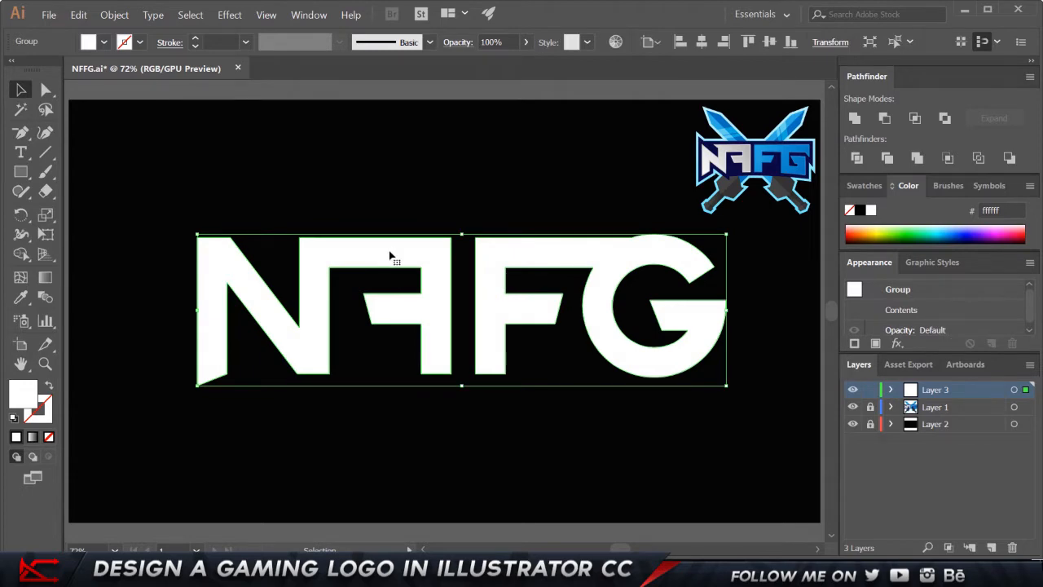
click(114, 15)
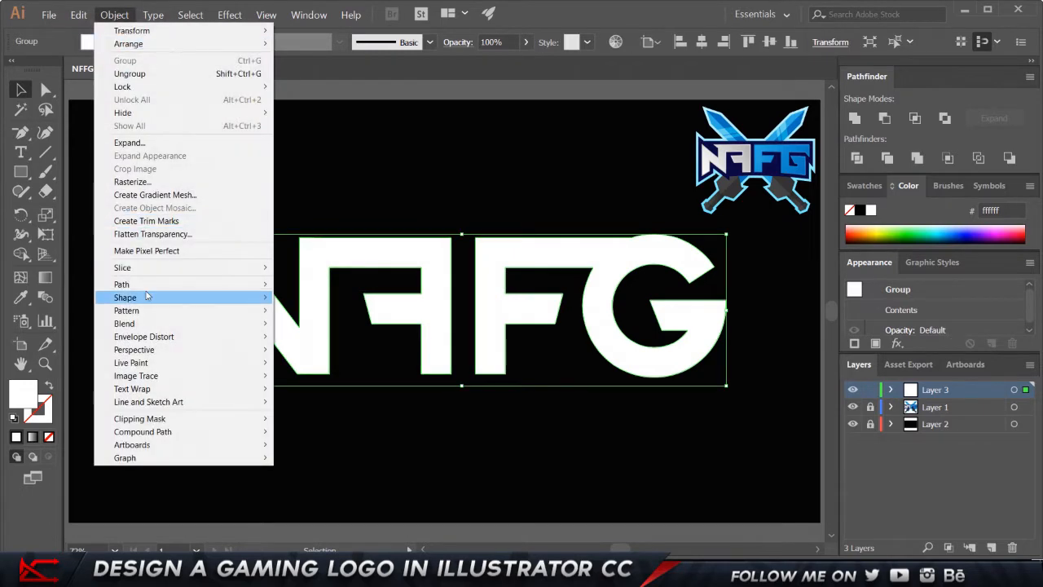
mouse_move(147, 285)
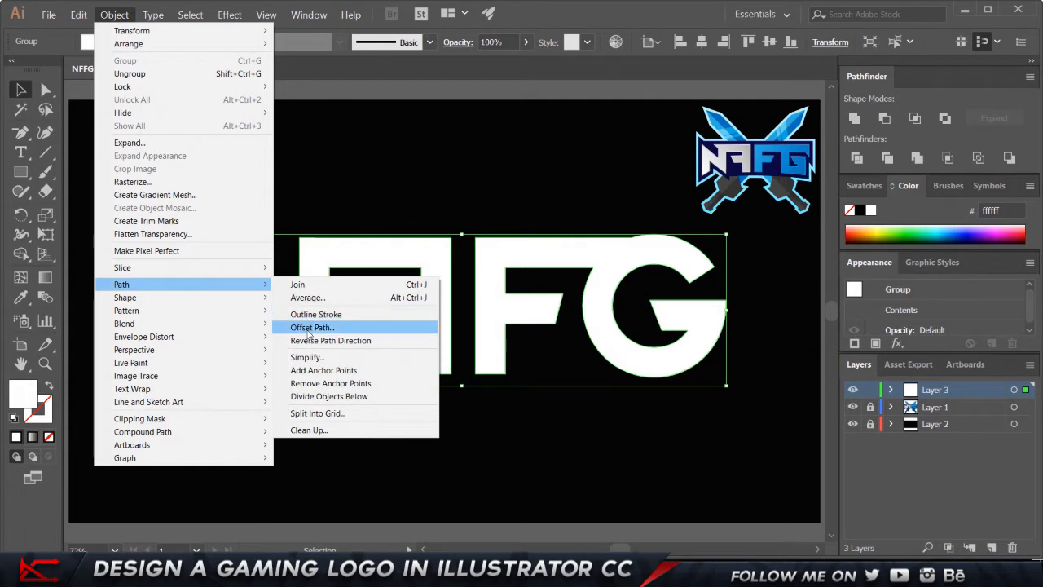
click(308, 330)
drag(622, 89, 607, 214)
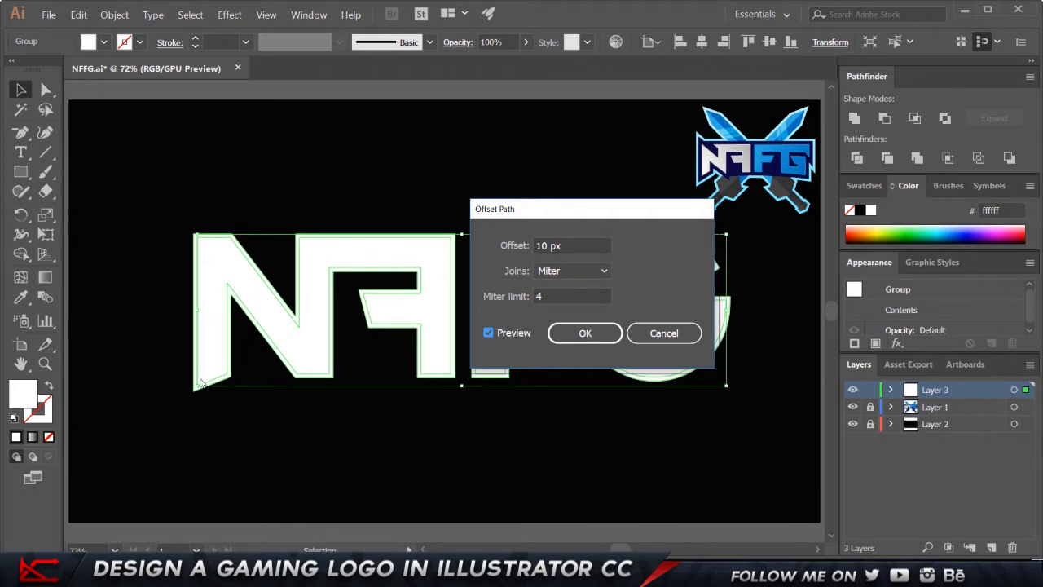
click(588, 248)
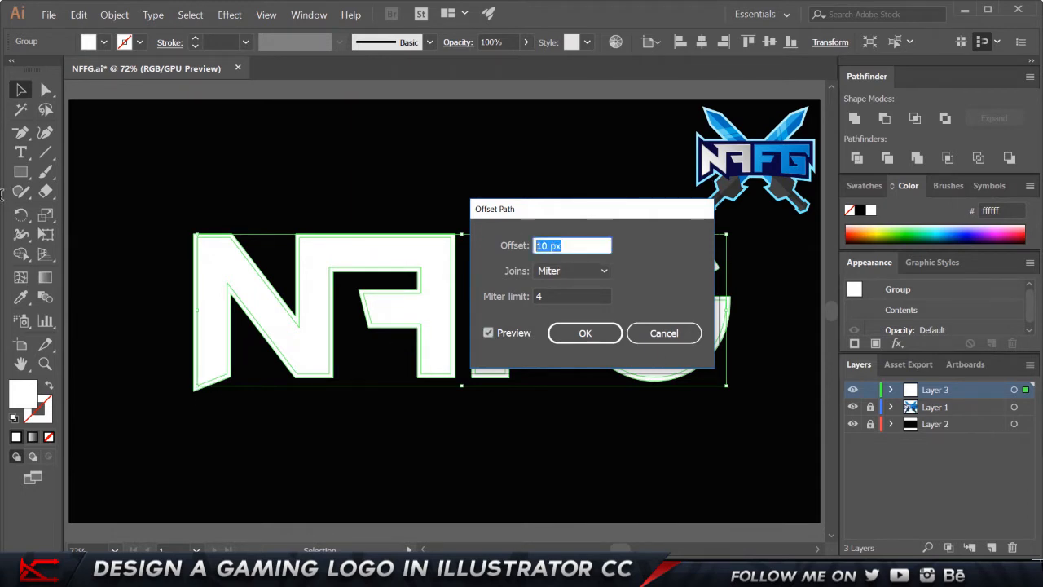
text(5)
key(Tab)
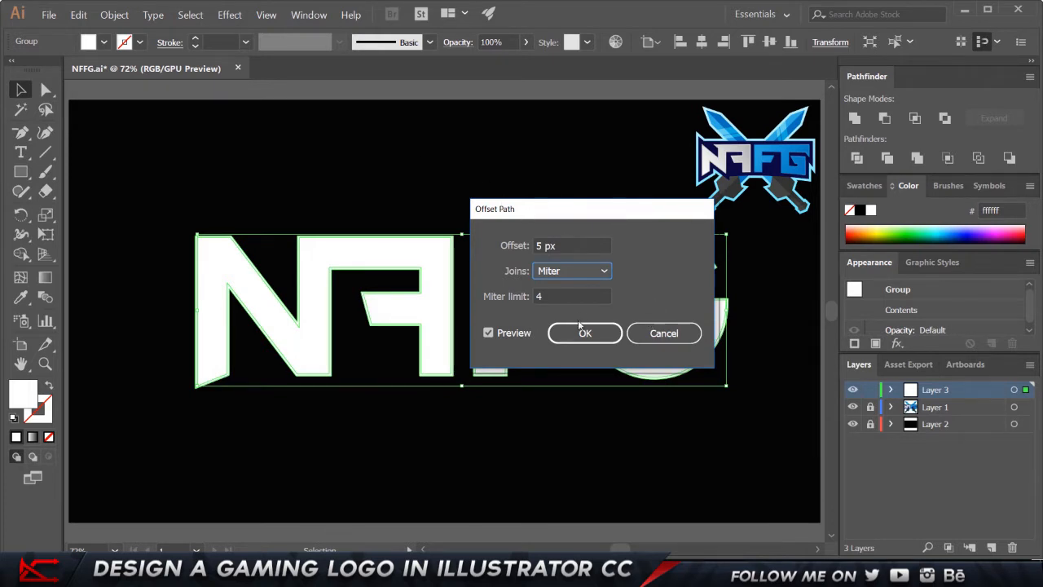
drag(585, 219, 442, 309)
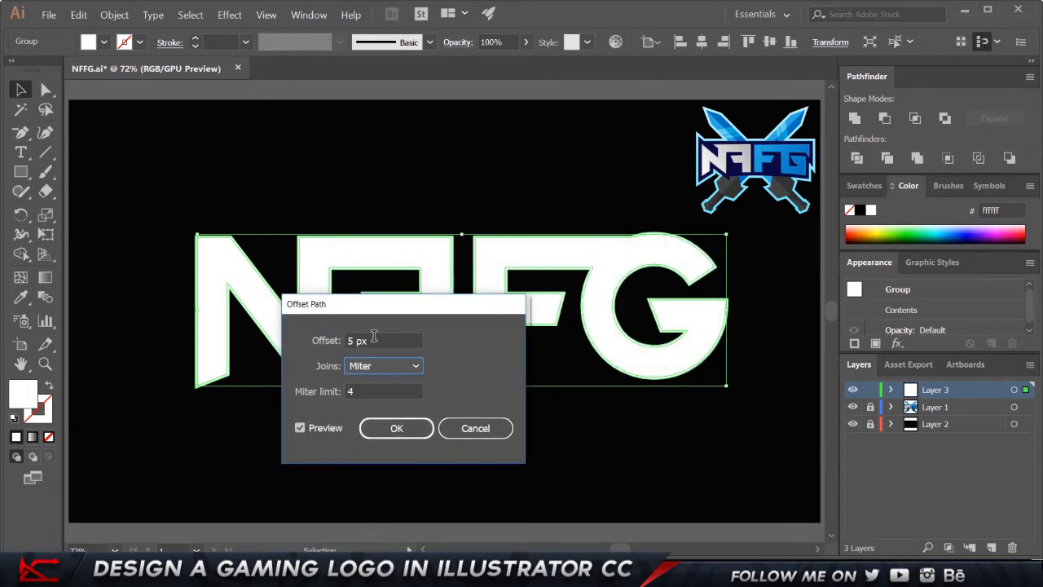
key(Tab)
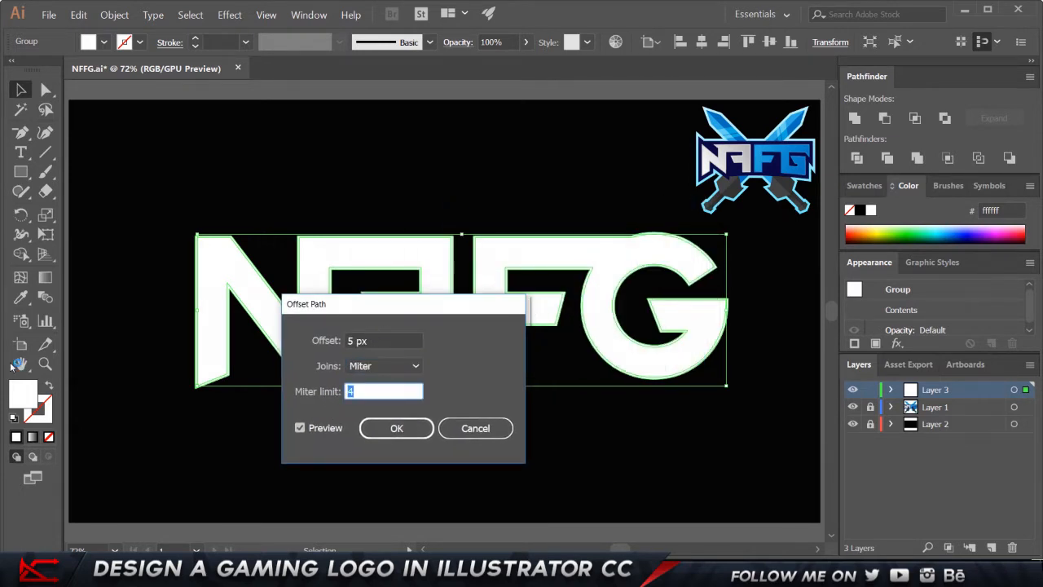
drag(437, 312, 514, 189)
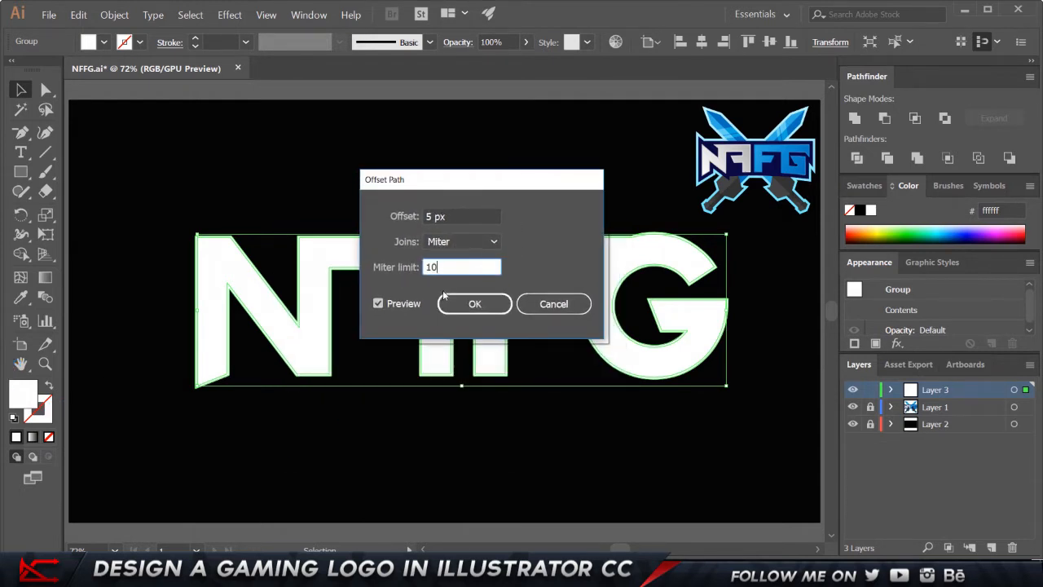
click(475, 304)
click(517, 420)
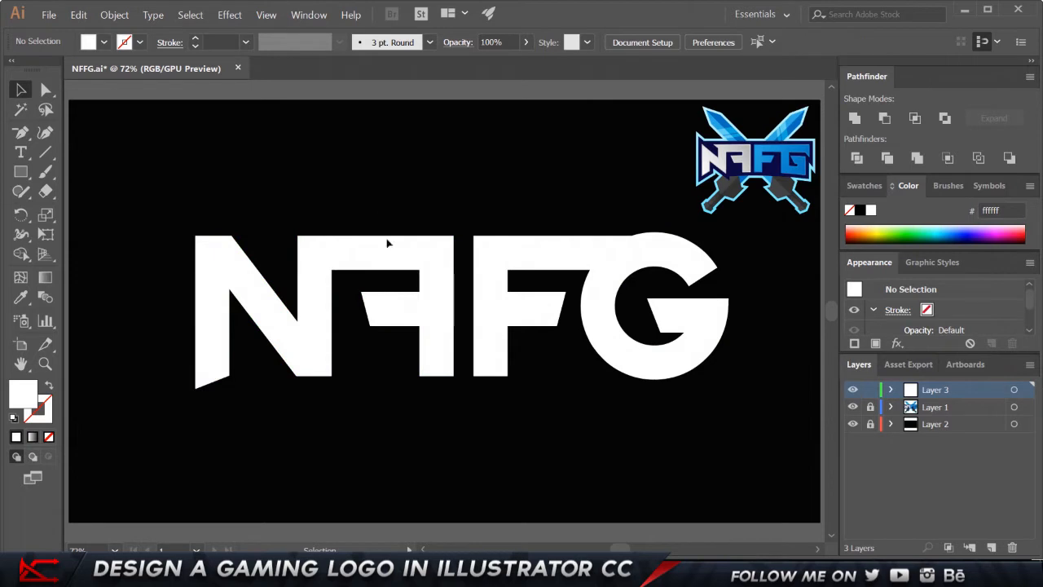
Ungroup the lettering to separate the offset outlines from the original letter shapes
click(377, 257)
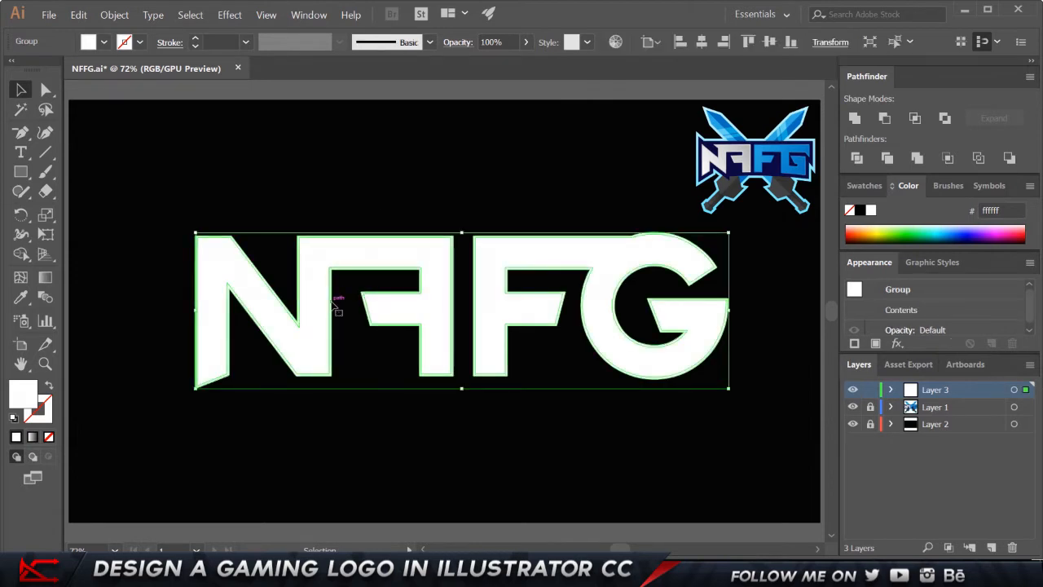
click(351, 445)
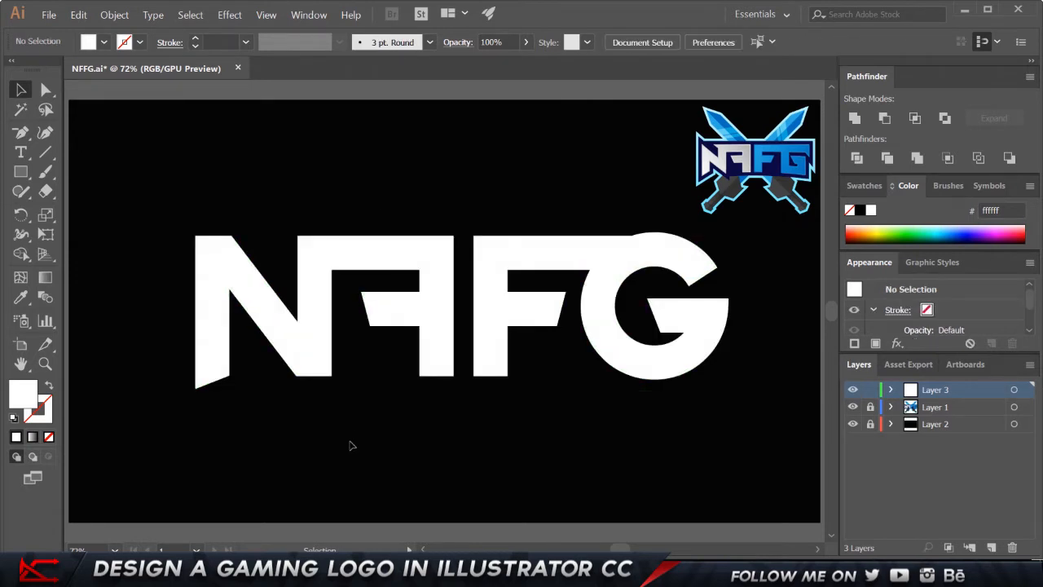
click(375, 329)
right_click(374, 314)
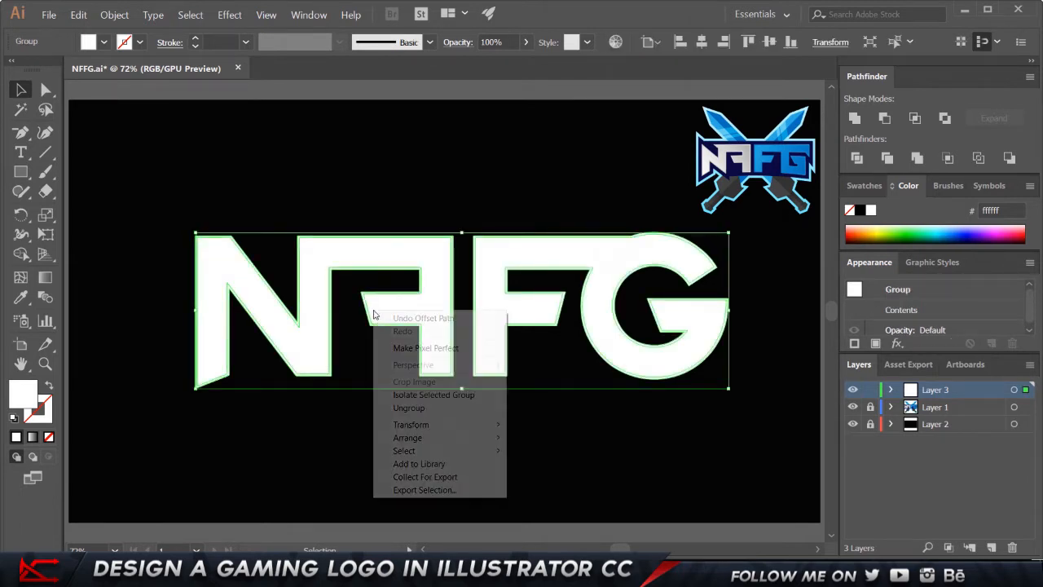
click(409, 409)
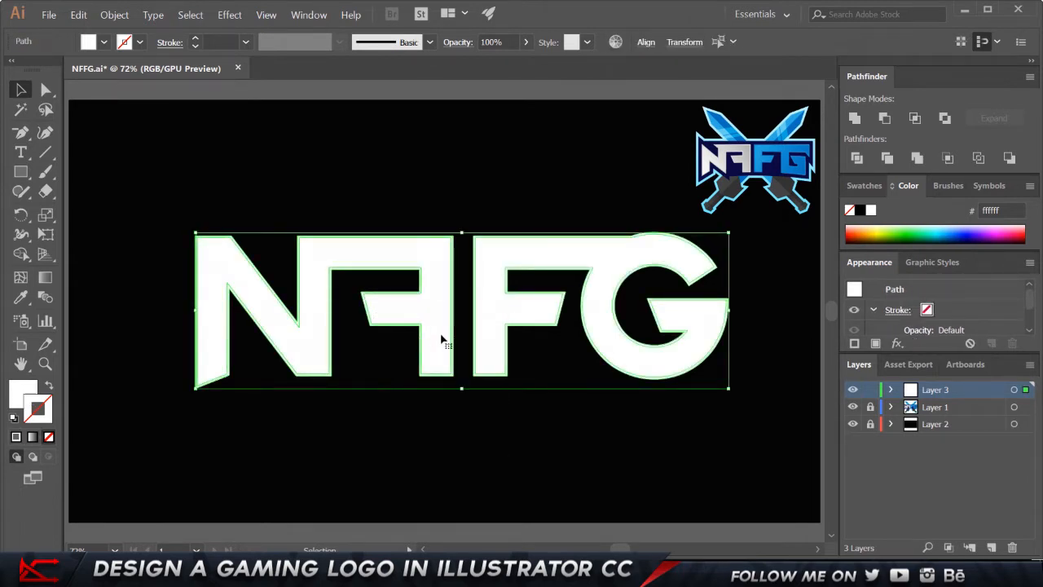
Select the outer offset outlines of the NF and FG shapes and group them together
scroll(441, 339, up, 2)
click(448, 427)
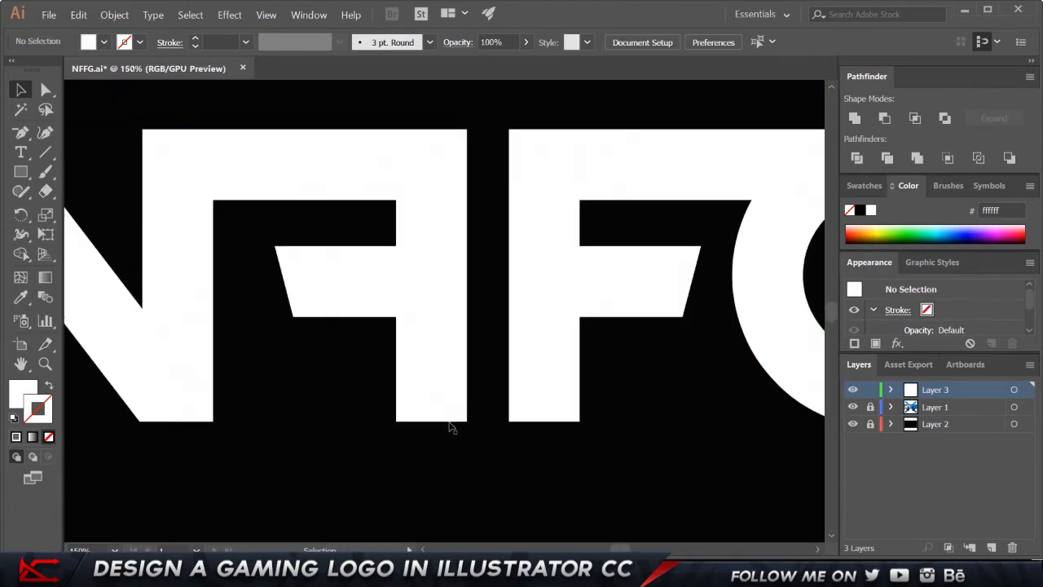
click(421, 401)
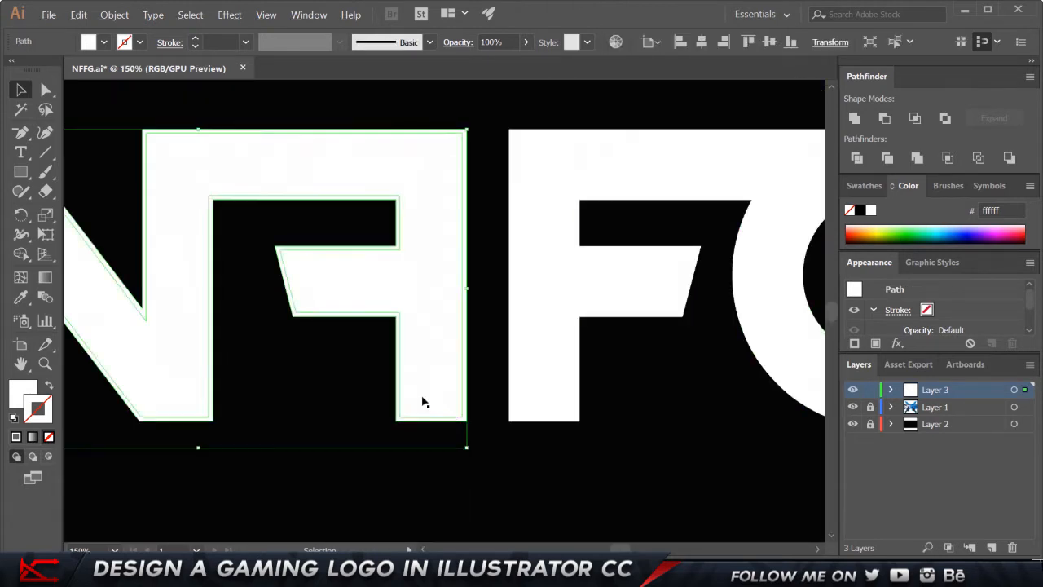
shift+click(538, 429)
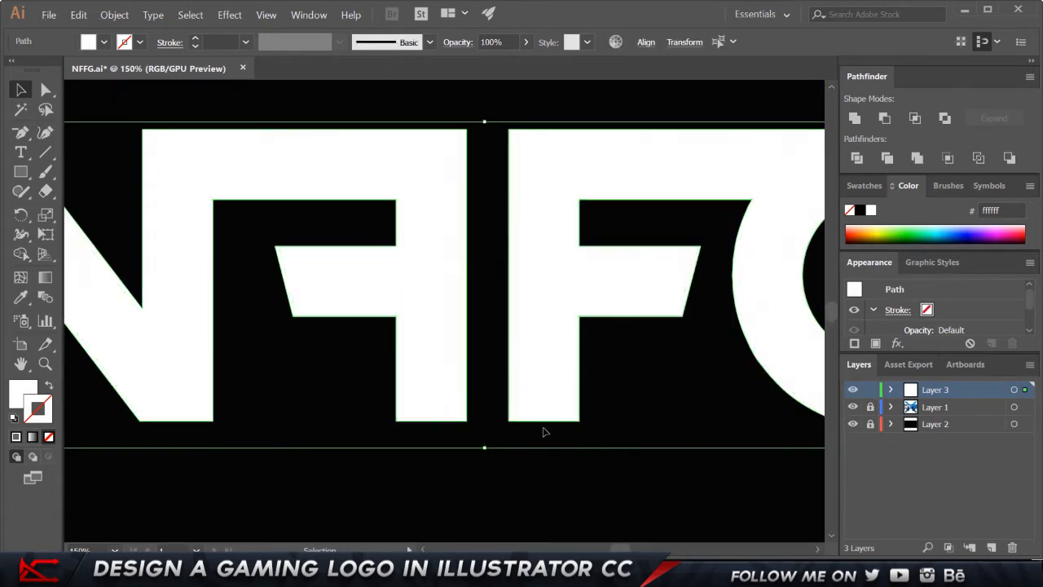
right_click(492, 399)
click(524, 227)
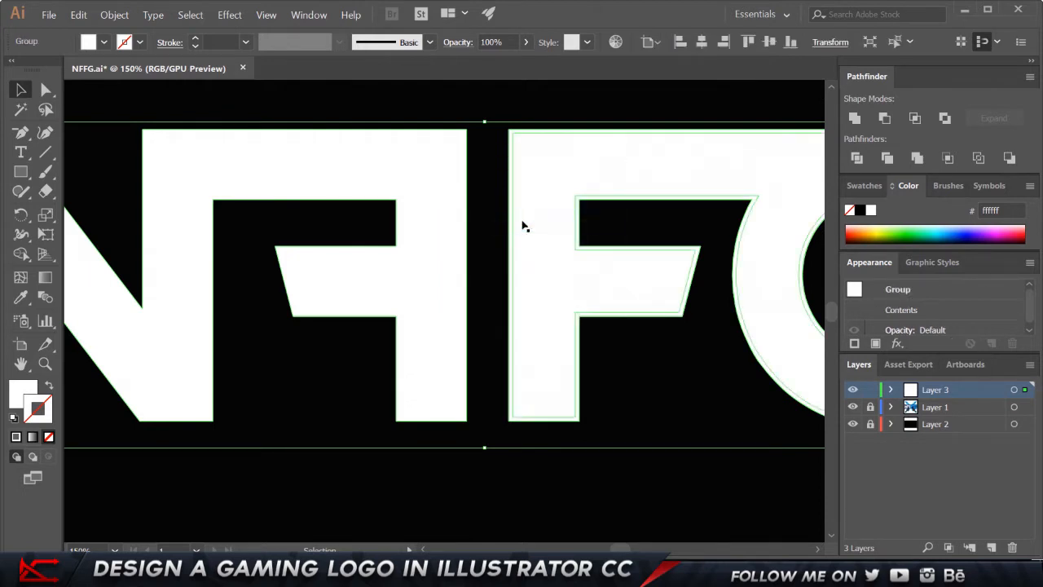
Apply Offset Path to the grouped outlines with a 25 px offset, Miter joins and a miter limit of 10
key(ctrl+0)
click(112, 15)
mouse_move(192, 284)
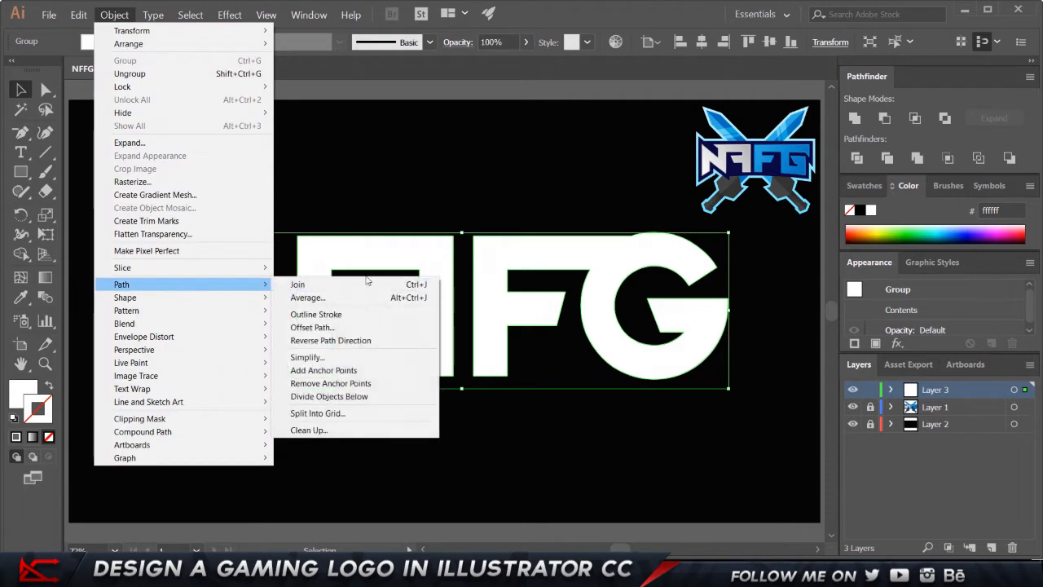
click(313, 327)
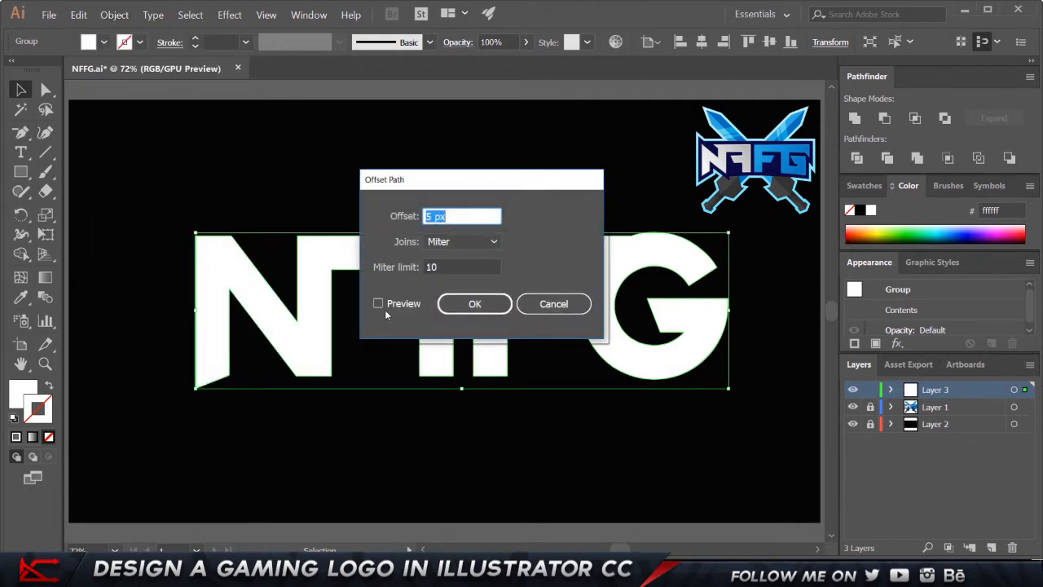
click(388, 306)
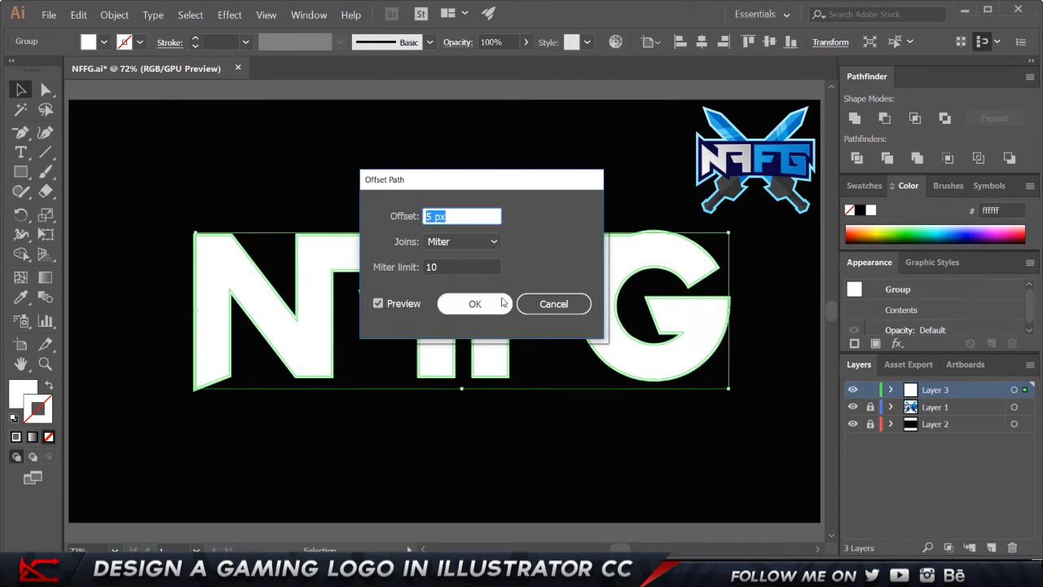
text(20)
key(Tab)
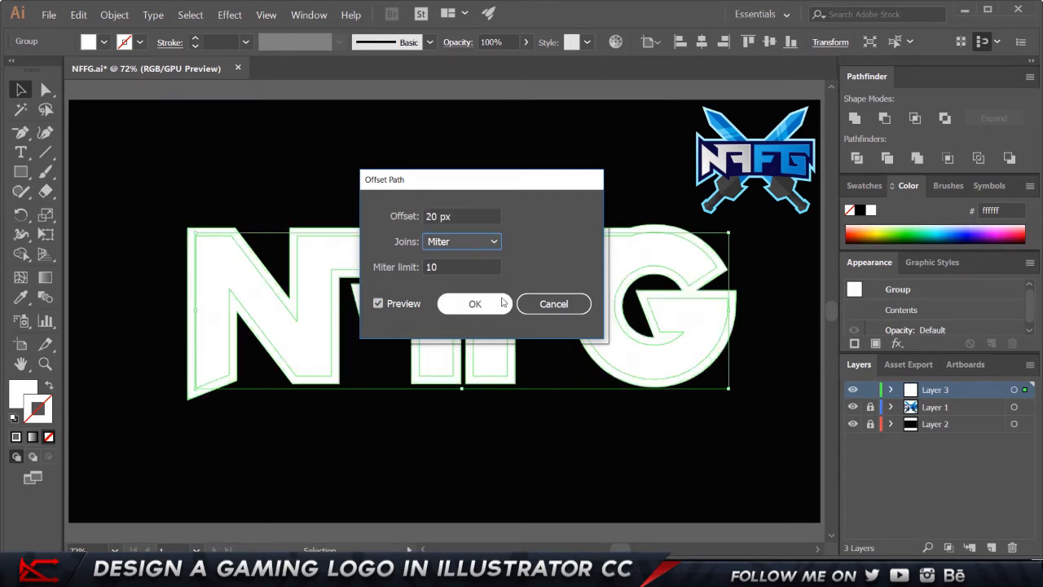
click(477, 214)
text(25)
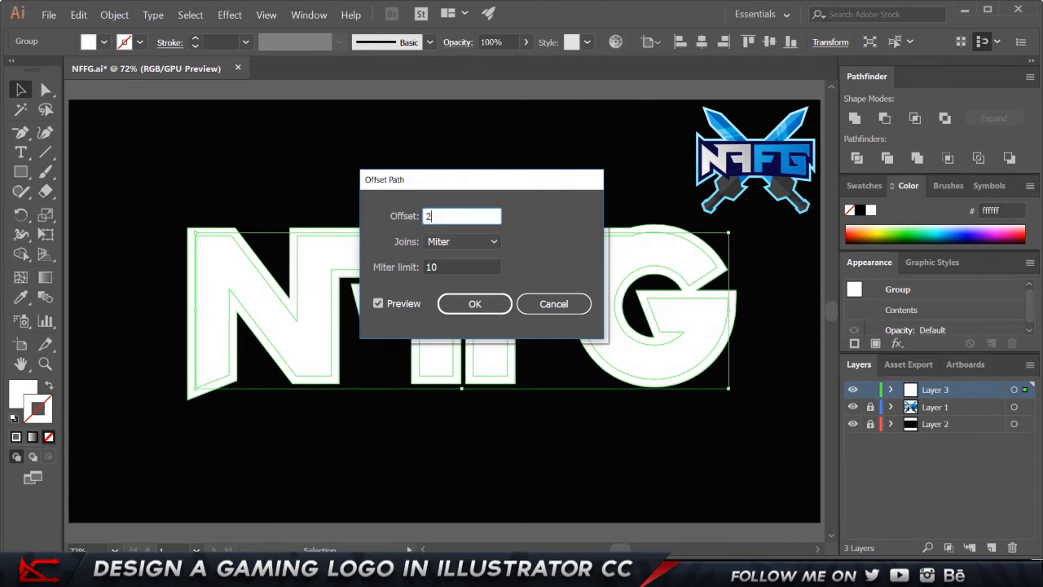
key(Tab)
click(474, 304)
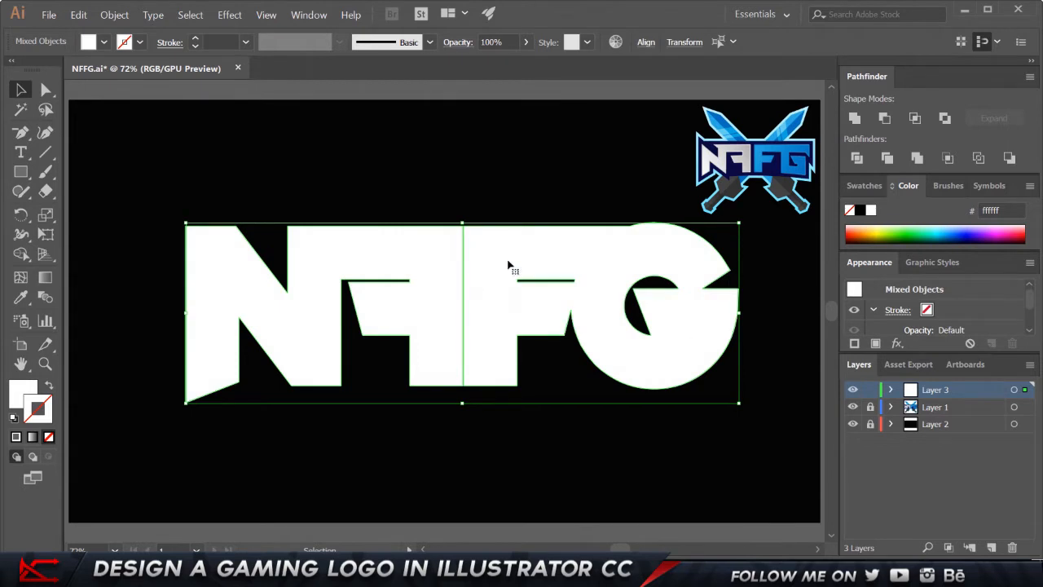
Unite the new offset outlines with the Pathfinder, ungroup the lettering and select the outermost outline group
click(858, 124)
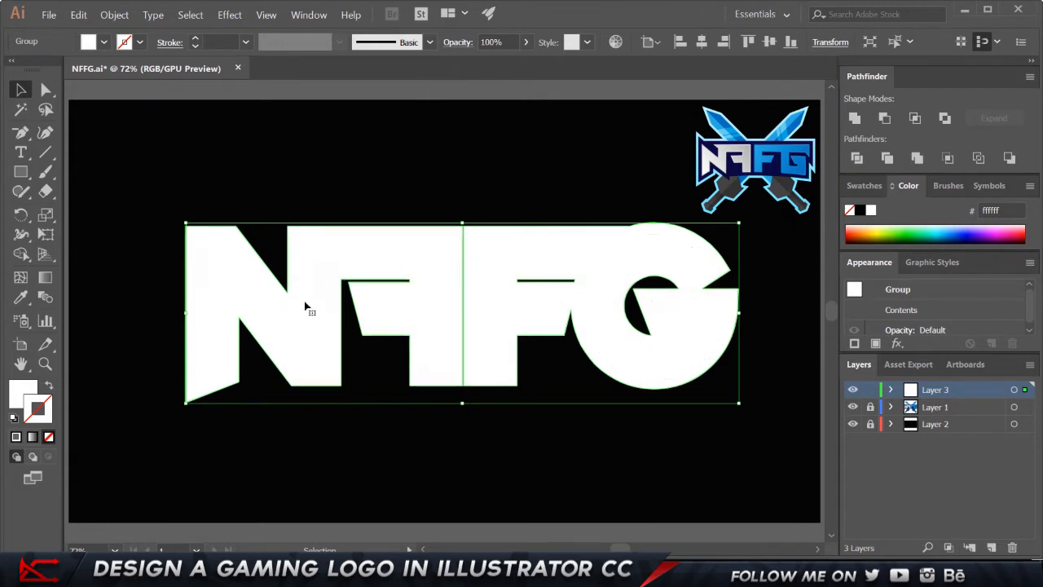
click(429, 183)
click(433, 295)
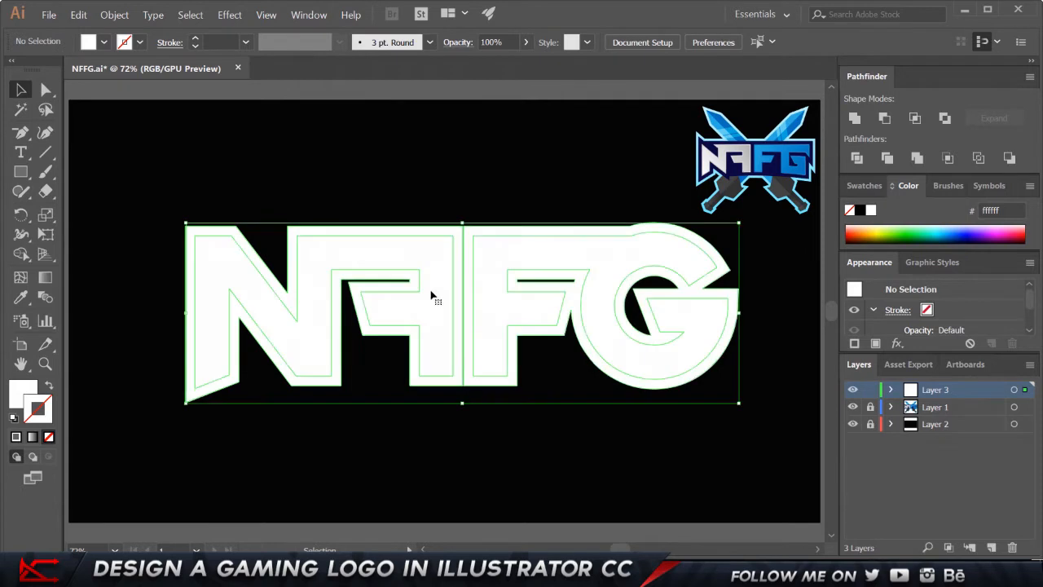
right_click(440, 278)
click(489, 365)
click(493, 447)
click(433, 292)
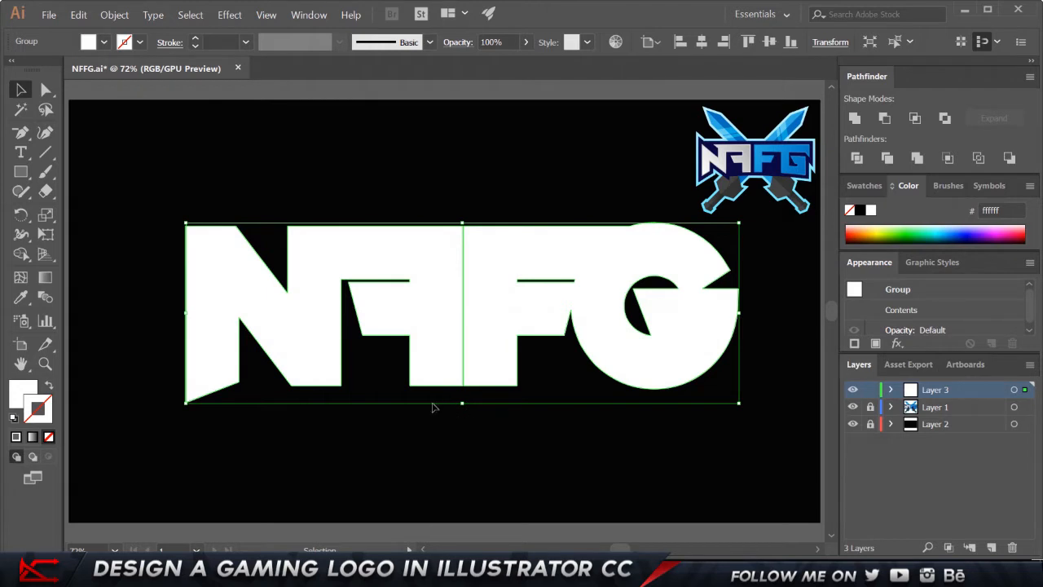
click(422, 436)
click(443, 328)
drag(418, 258, 415, 193)
key(ctrl+z)
Fill the outermost outline group with red b70202 and send it to the back behind the letters
click(18, 391)
double_click(22, 395)
text(b70202)
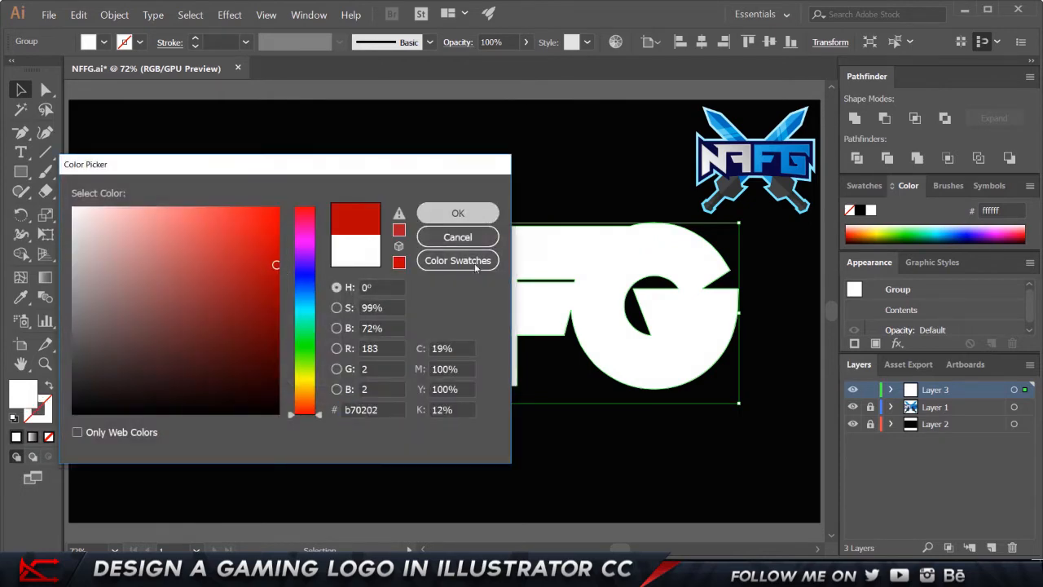
key(Return)
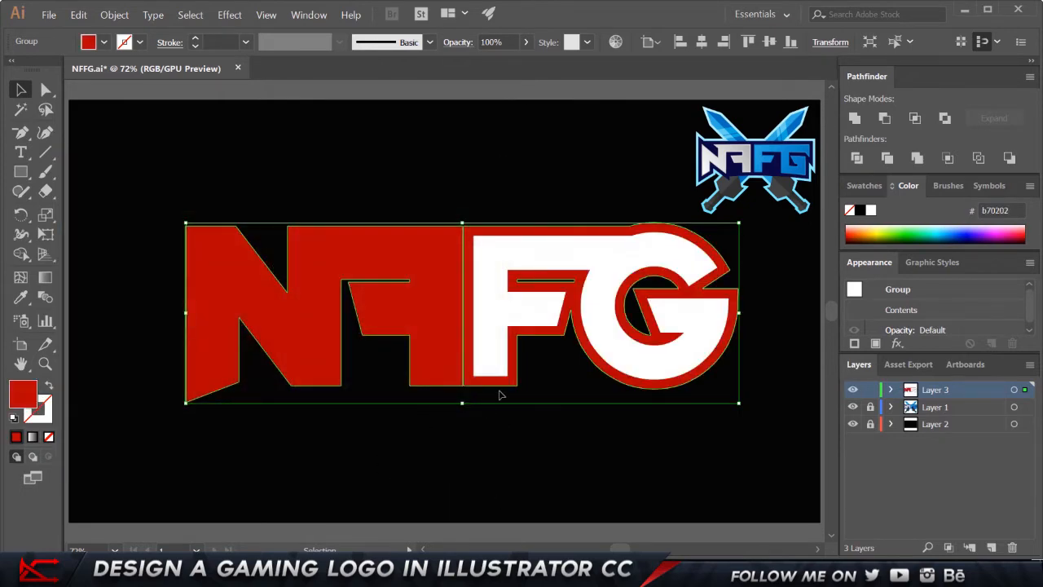
right_click(435, 235)
mouse_move(553, 364)
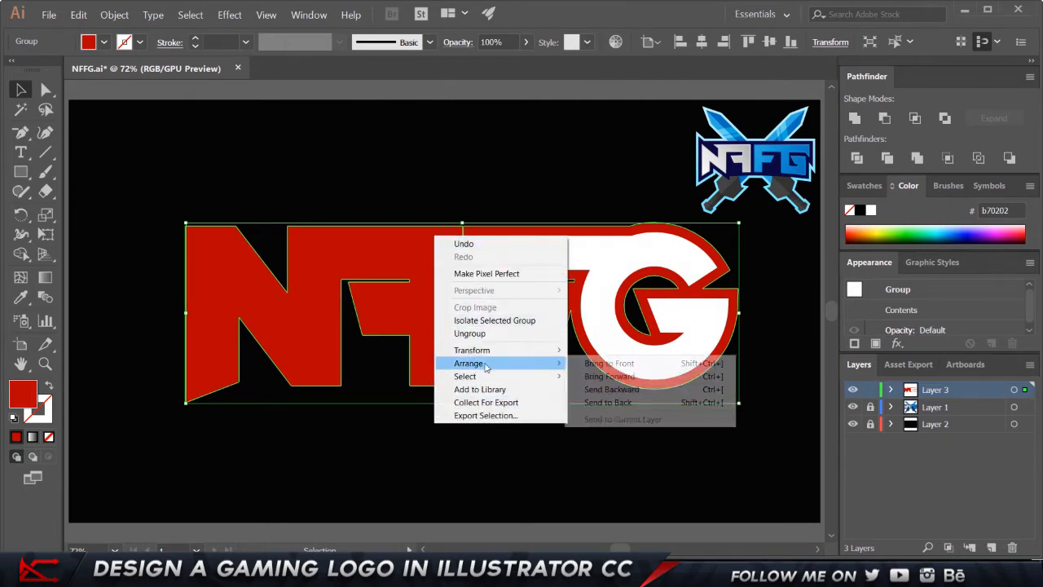
click(607, 401)
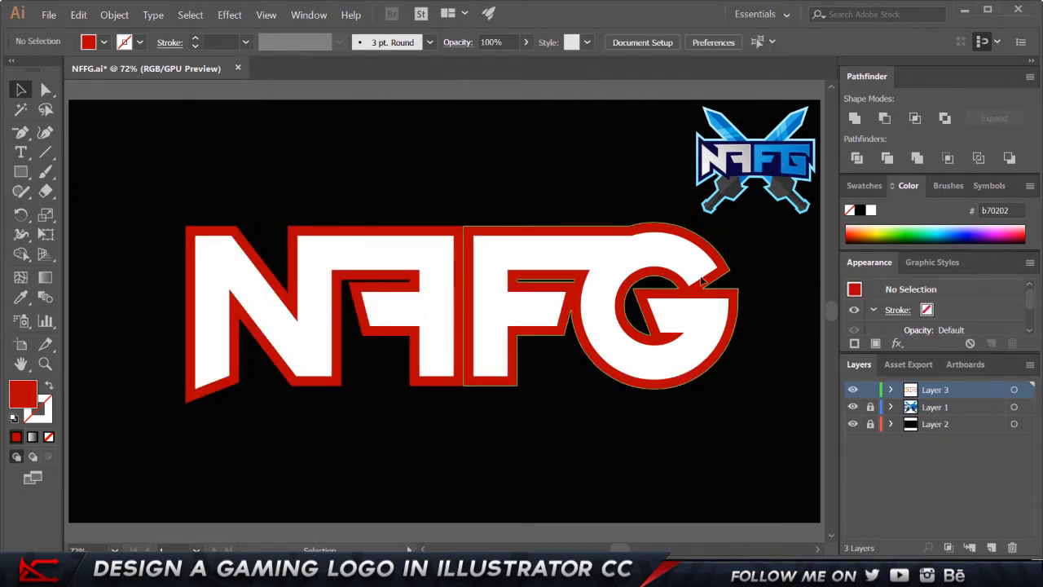
Fill the inner FG letter shape with blue 2e22d3
click(649, 252)
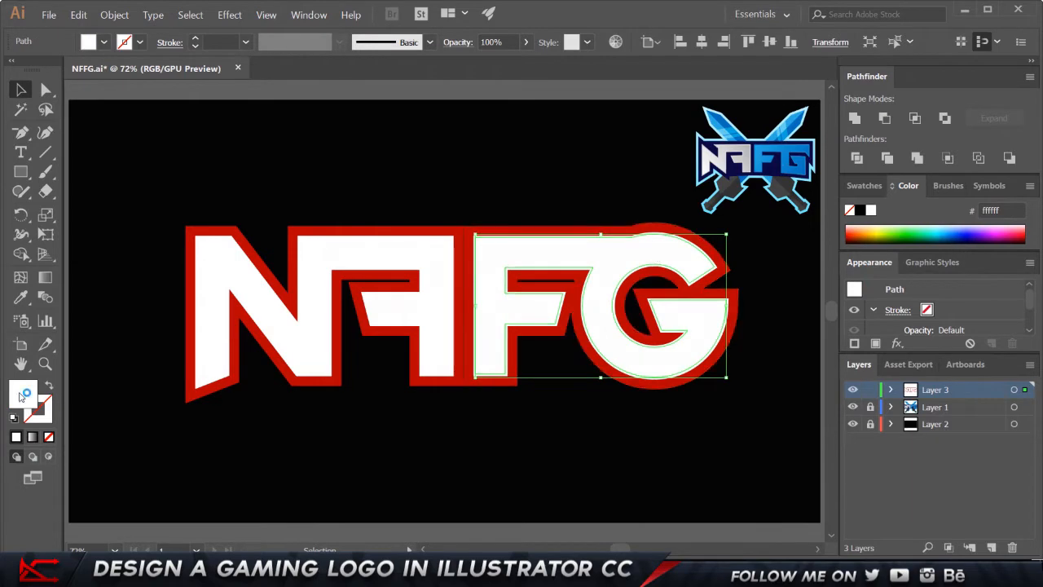
double_click(22, 395)
text(2e22d3)
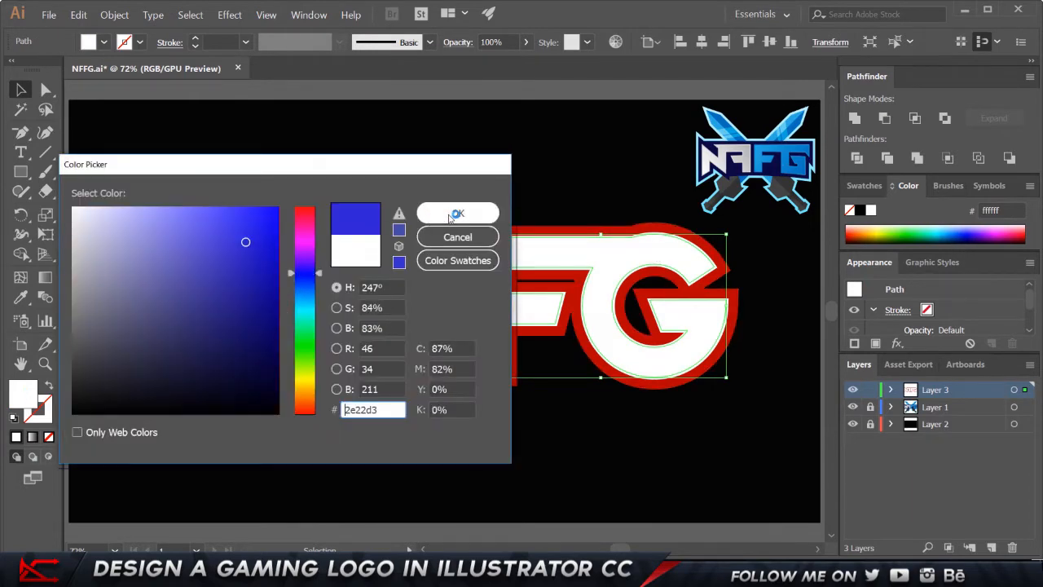
click(452, 216)
click(601, 171)
Sample the blue fill of the FG letters onto the frontmost white NF shape with the Eyedropper
click(421, 299)
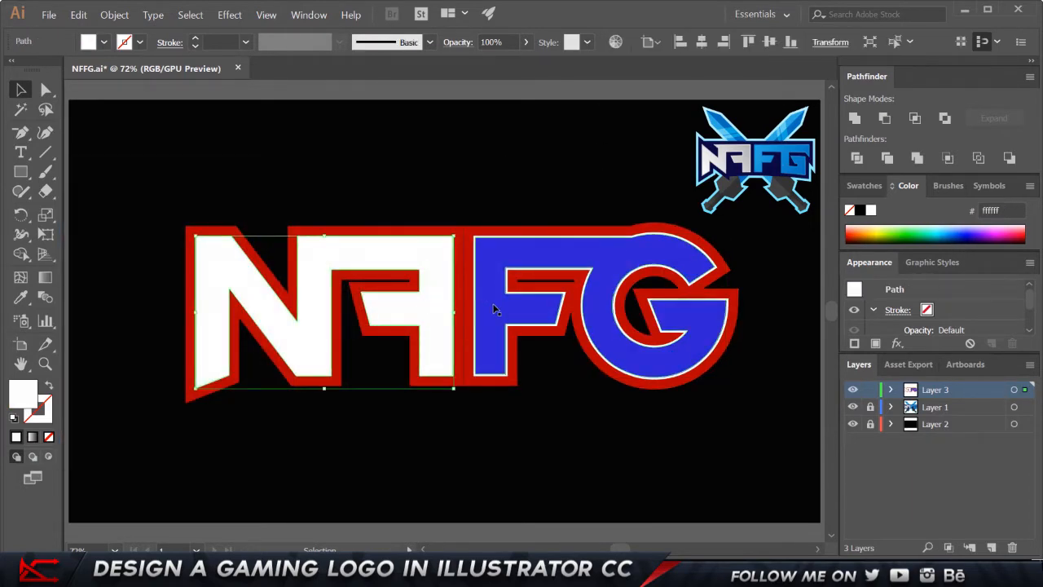
key(i)
click(513, 245)
key(b)
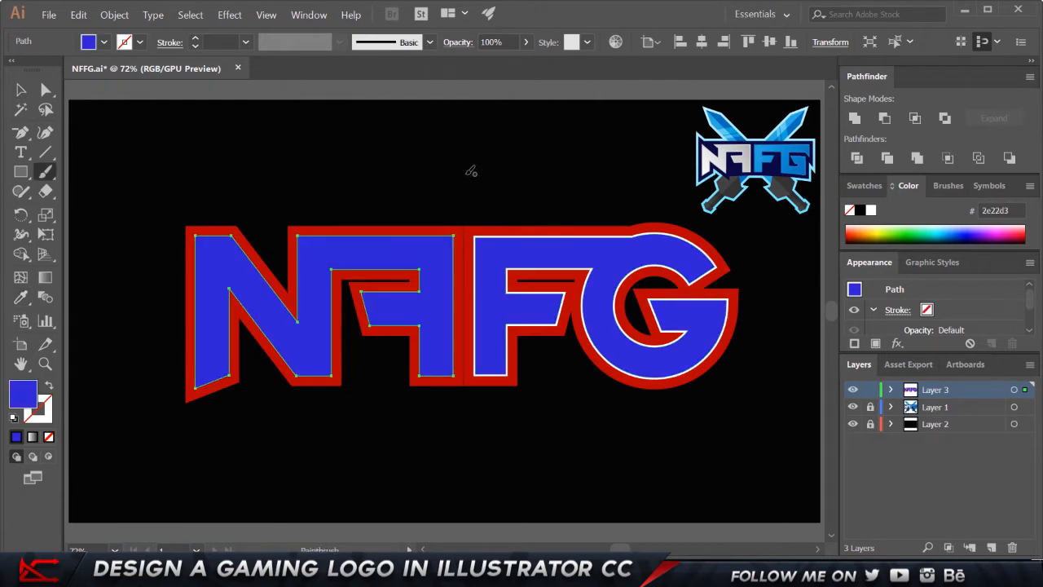
click(467, 172)
key(v)
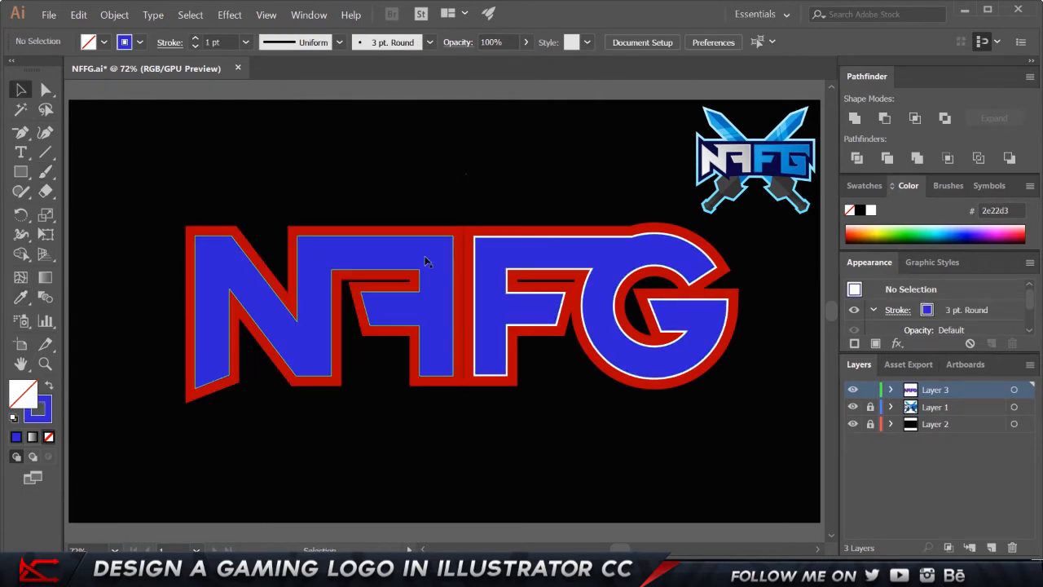
Send the blue NF offset shape backward behind the white NF letters
click(397, 254)
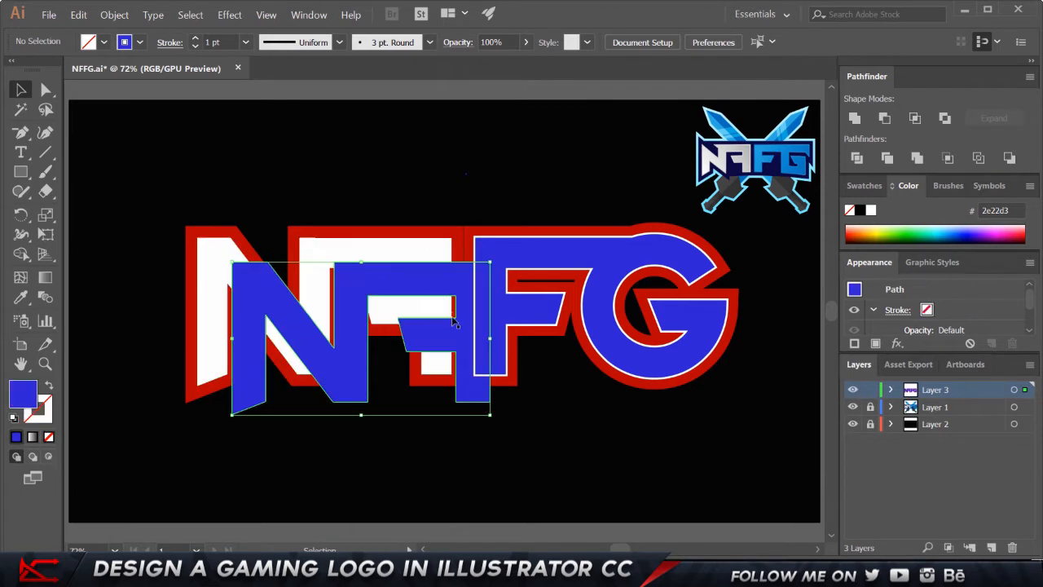
right_click(397, 253)
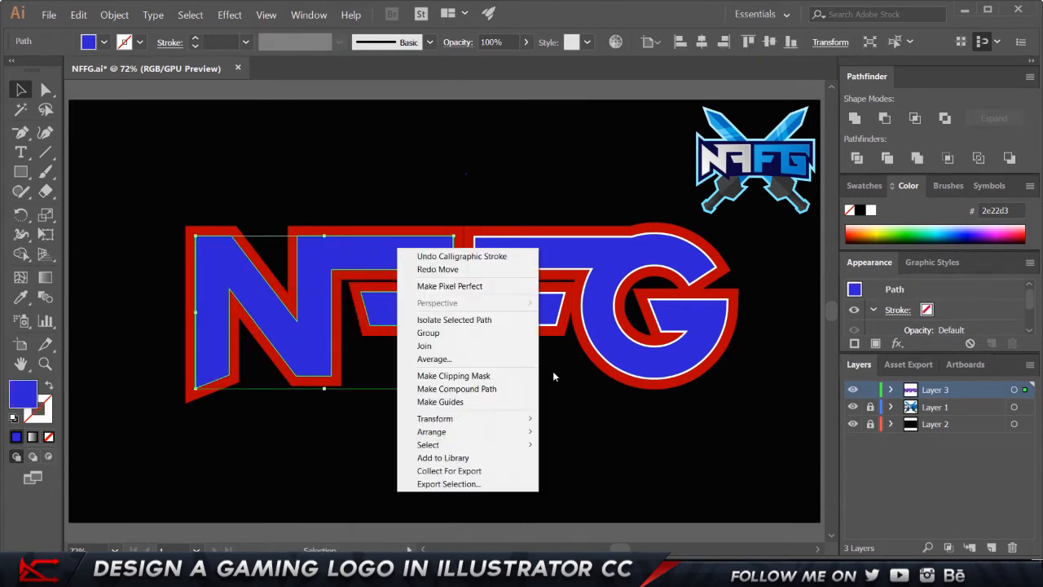
mouse_move(473, 431)
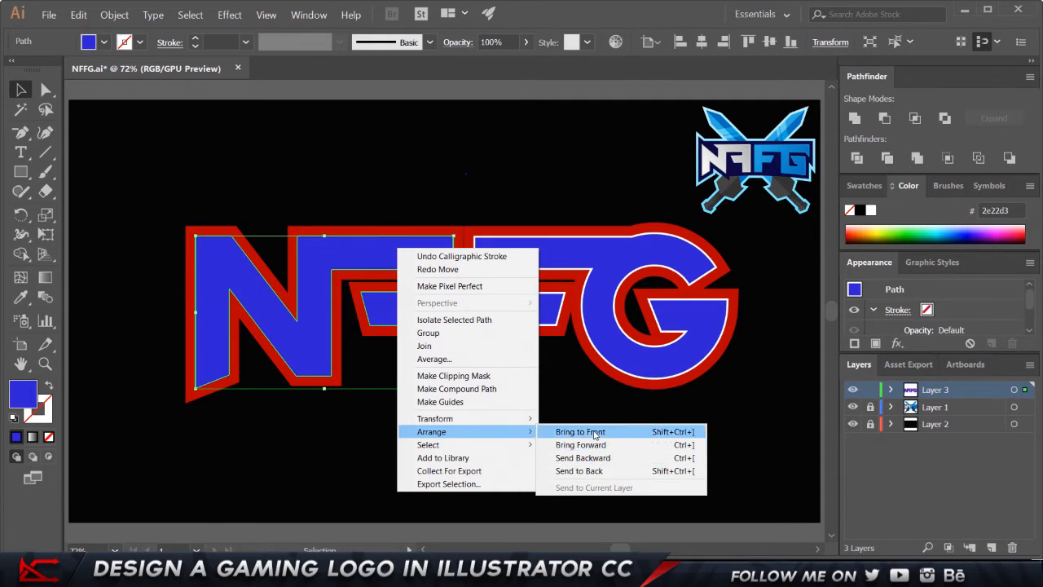
click(584, 458)
click(559, 419)
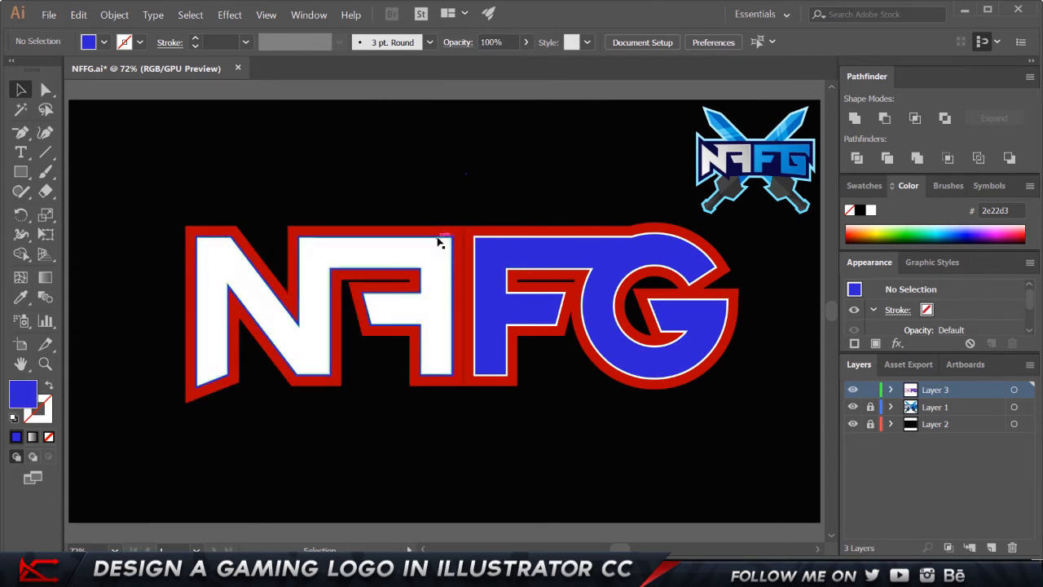
Fill the NF offset outline with white and the inner NF letters with the blue sampled from FG
click(437, 240)
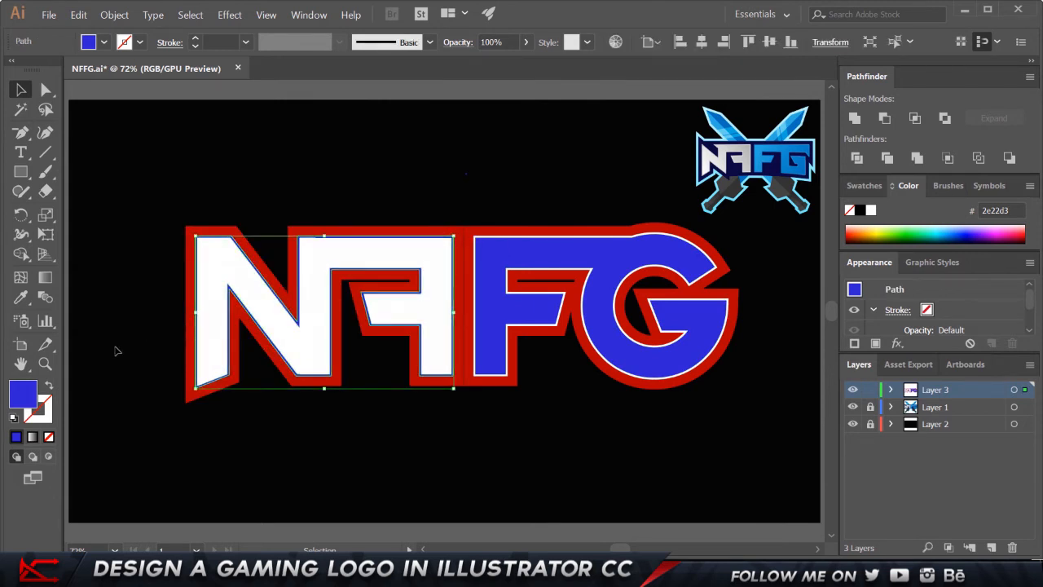
click(310, 321)
key(i)
click(552, 249)
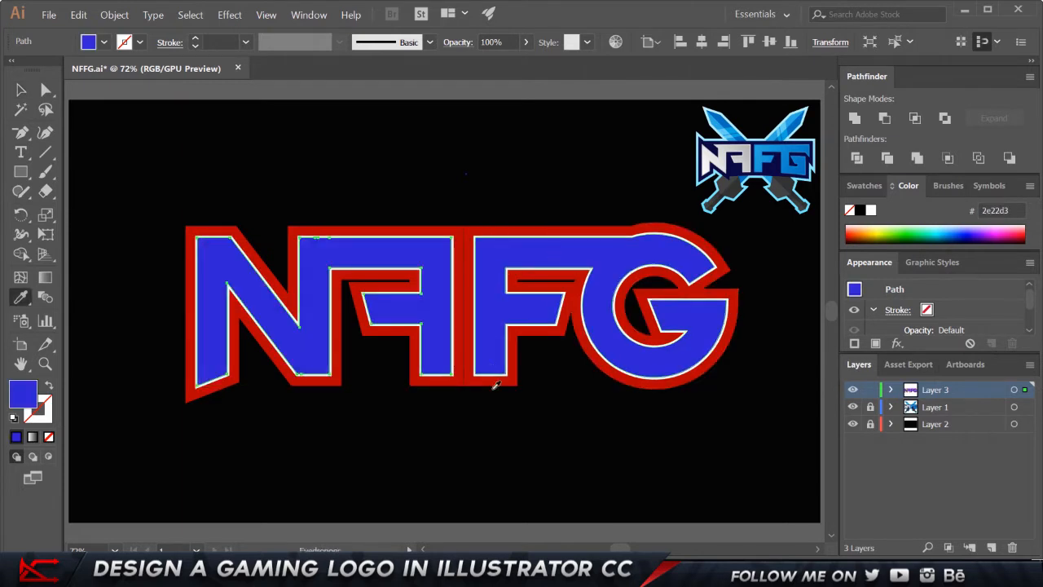
key(v)
click(517, 430)
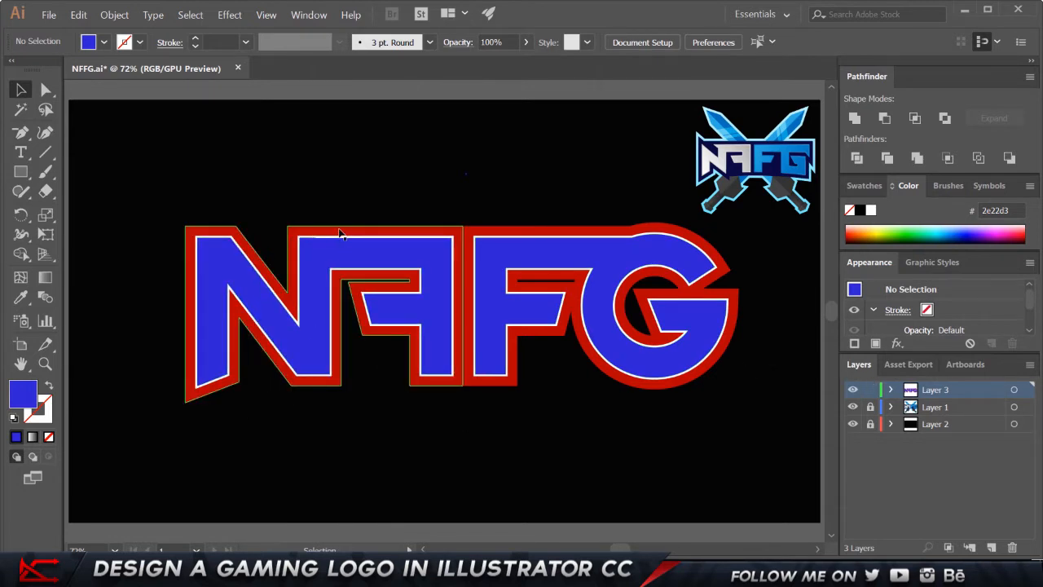
Ungroup the red outer outline so its NF and FG parts can be edited separately
click(393, 237)
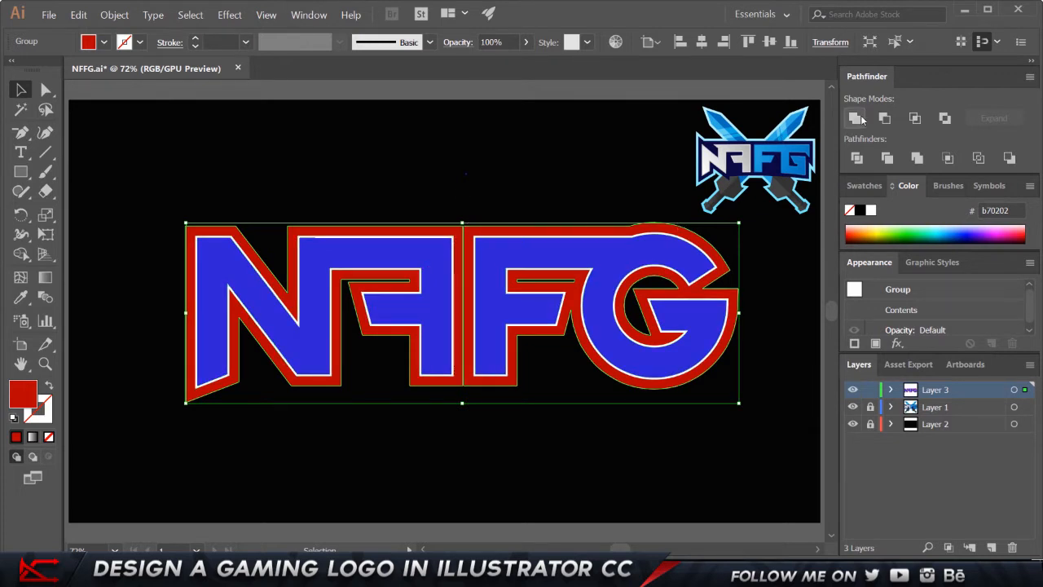
right_click(457, 234)
click(491, 333)
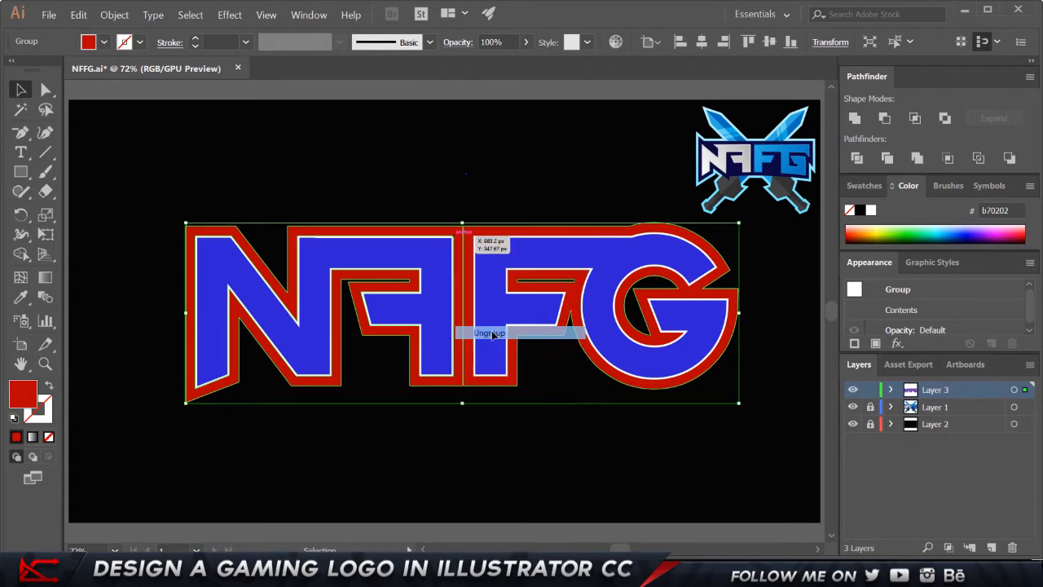
key(ctrl+shift+a)
Try to stretch the red NF outline across the thin gap to the FG outline
alt+scroll(467, 255, up, 2)
click(458, 200)
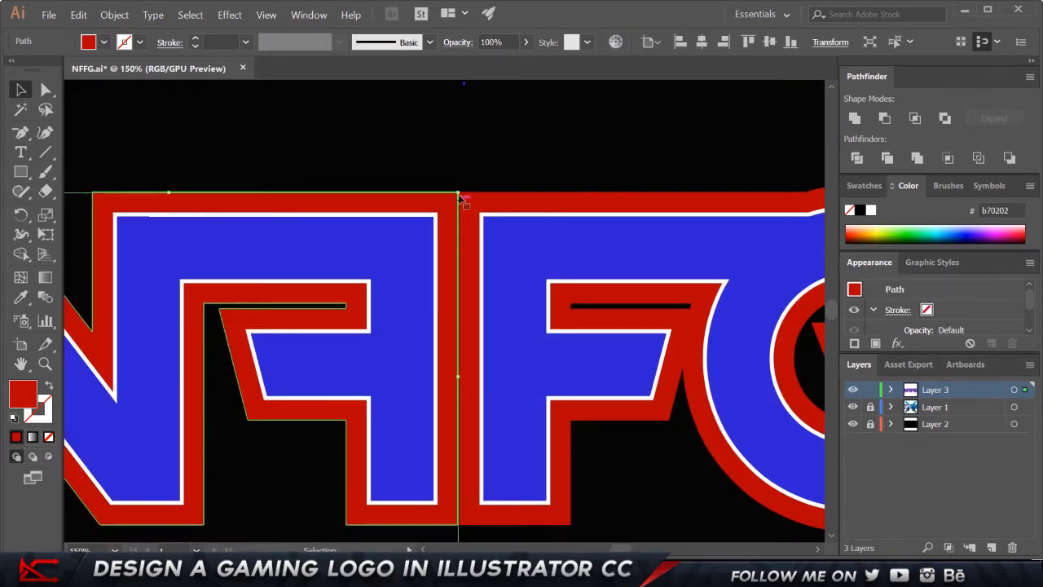
click(452, 178)
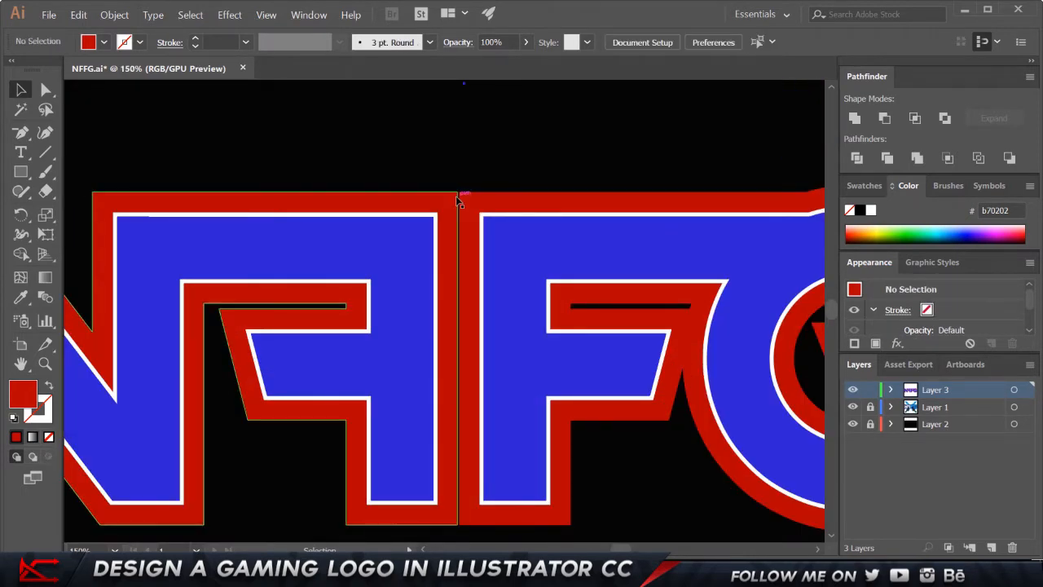
click(458, 192)
drag(458, 192, 460, 191)
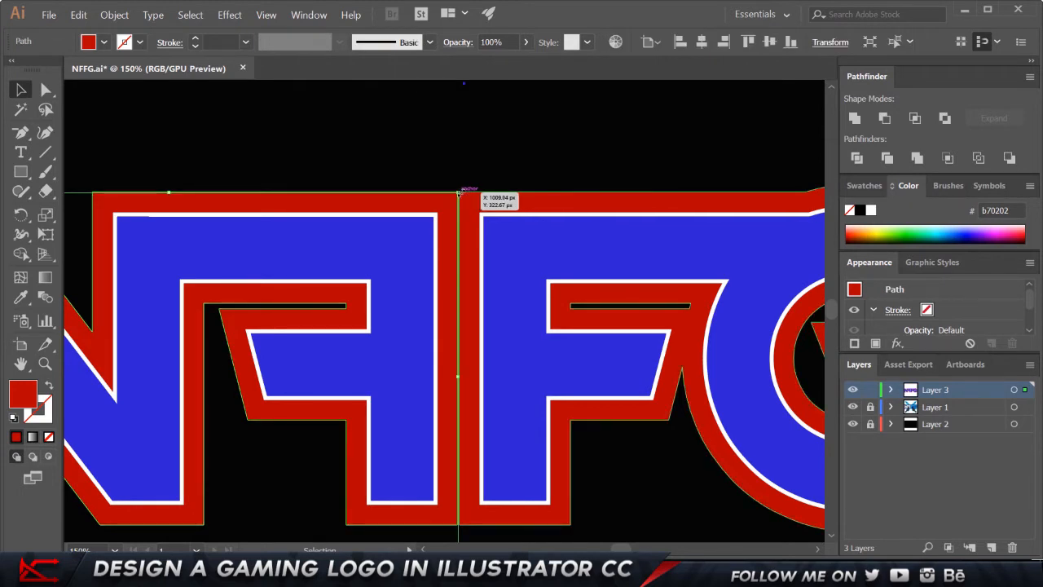
Nudge the upper and lower anchor points on the red NF outline's inner edge toward FG to close the gap
key(a)
click(458, 195)
click(458, 526)
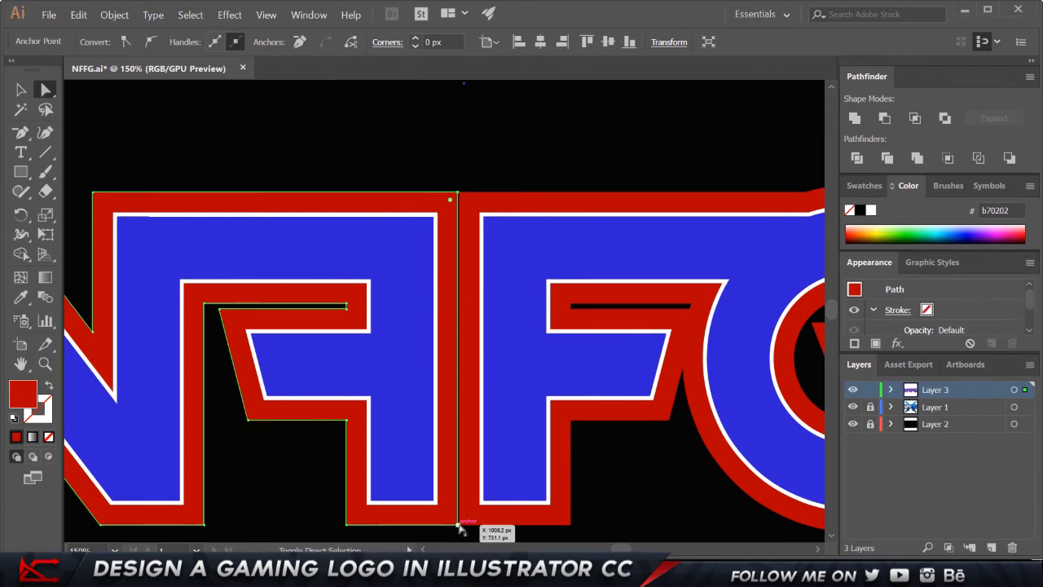
key(Right)
key(Right)
key(Right)
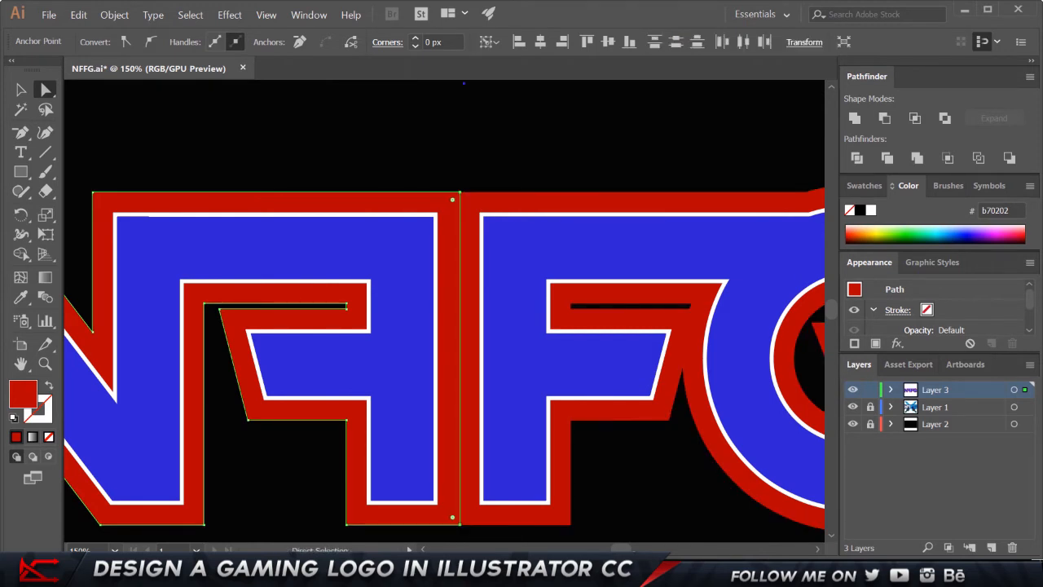
click(506, 98)
key(v)
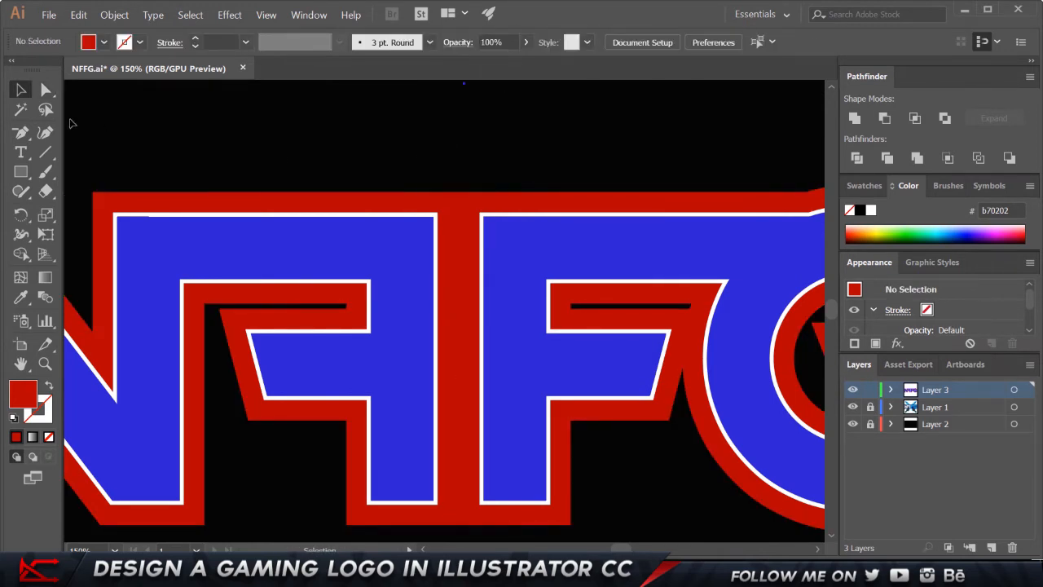
Select the red NF and FG outlines and unite them with the Pathfinder into one outline
key(ctrl+a)
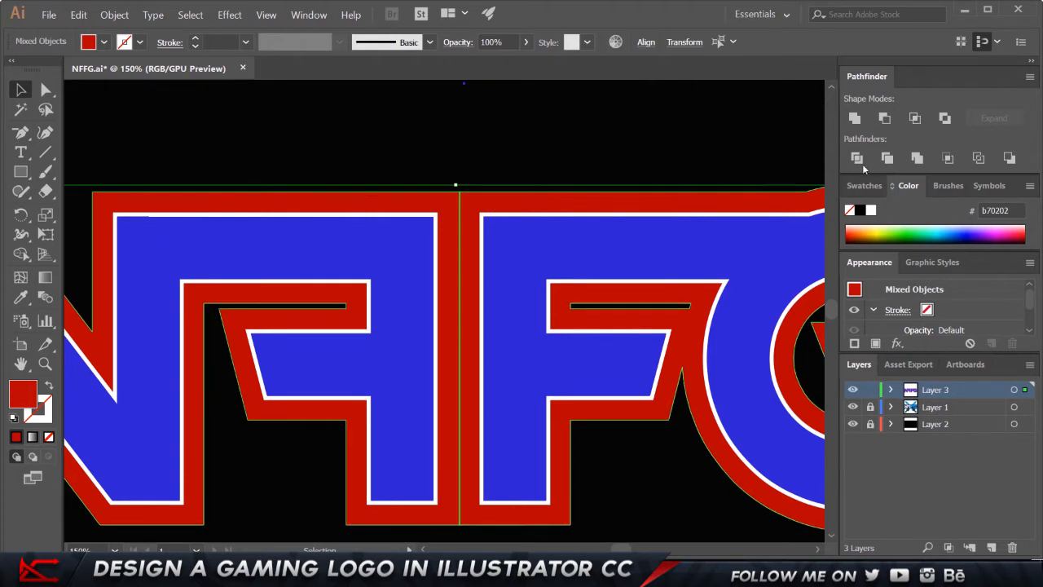
click(855, 118)
click(403, 159)
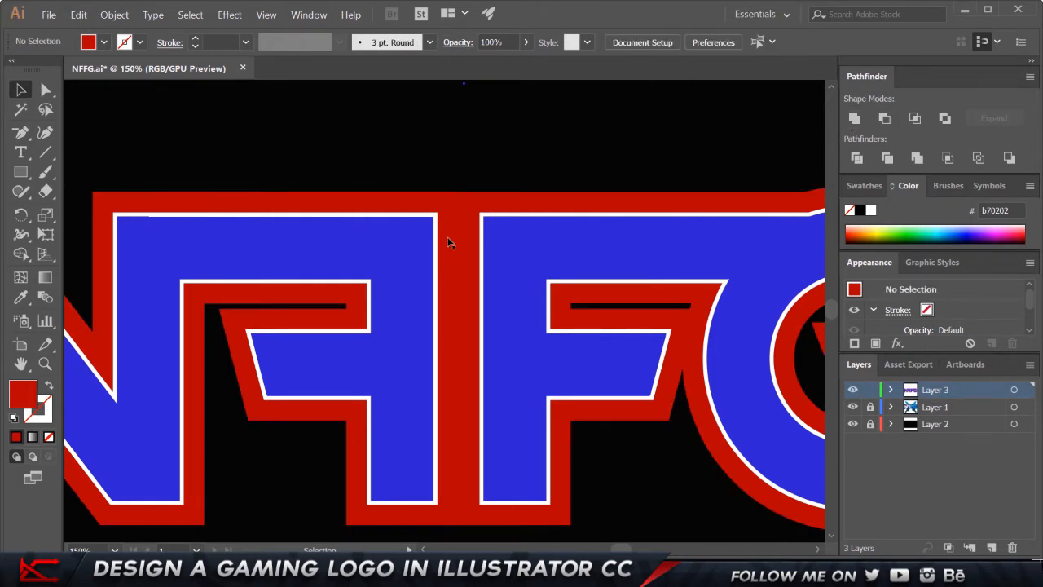
Fill the reversed F's thin slot and the N's lower notch by deleting the surrounding anchor points of the red outline with the Pen tool
key(ctrl+0)
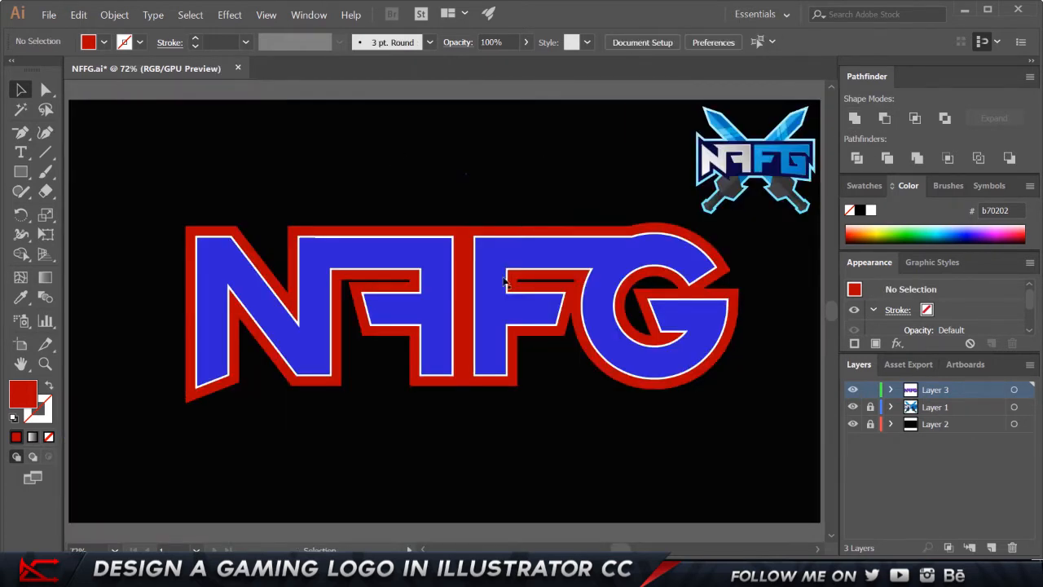
click(471, 247)
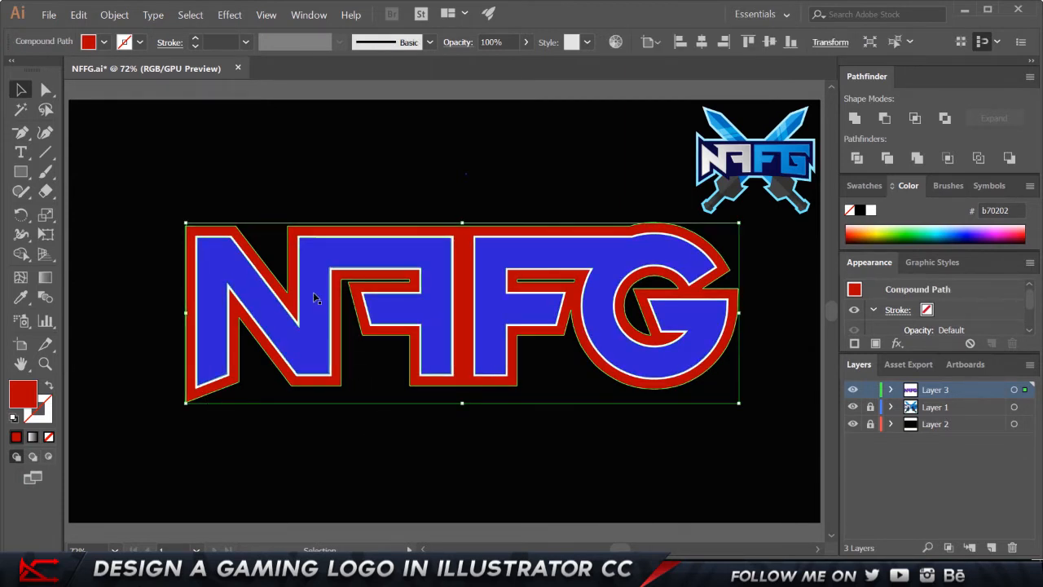
key(p)
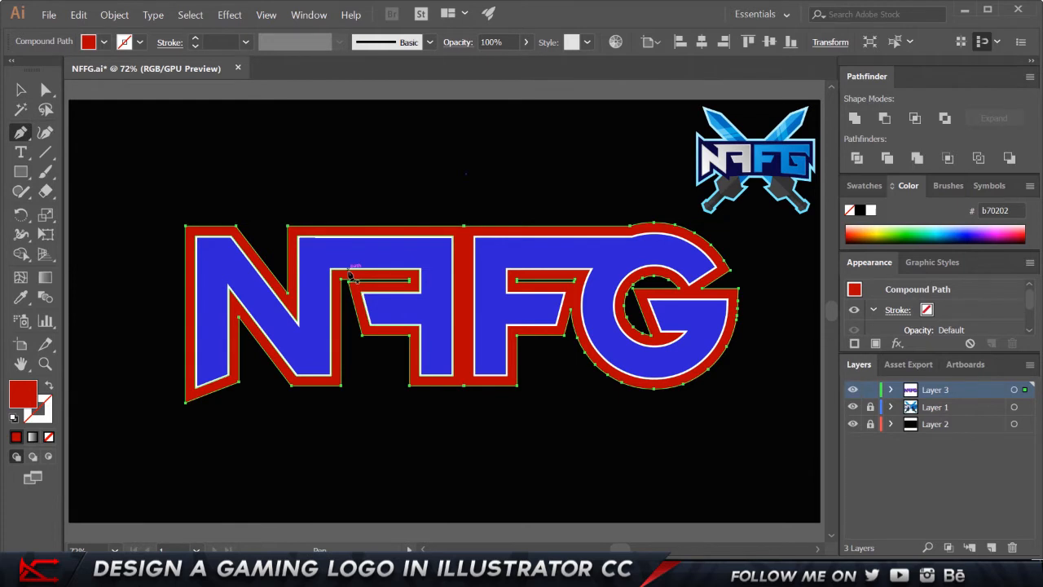
drag(412, 281, 348, 283)
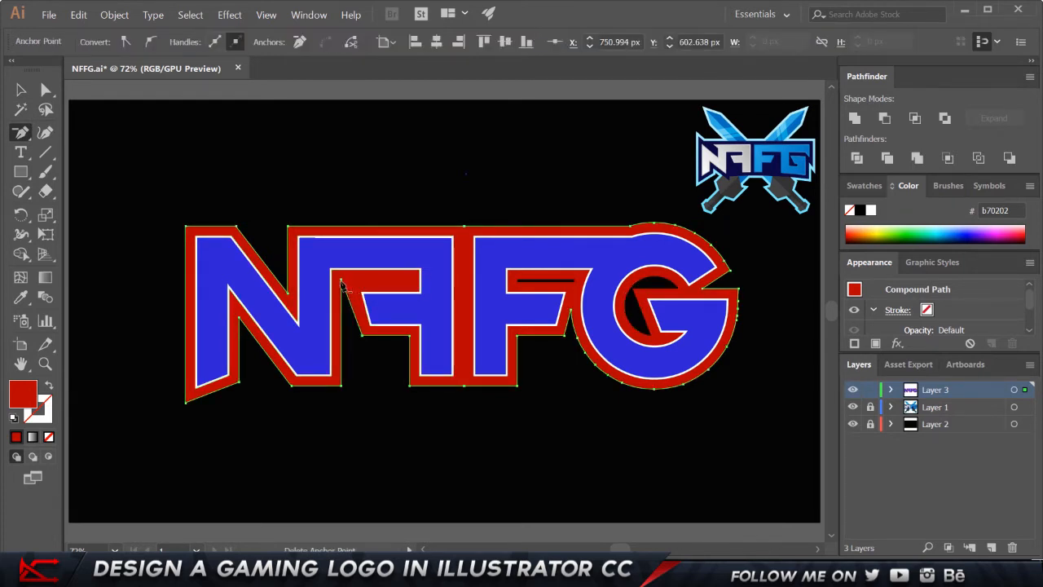
click(348, 282)
drag(242, 317, 244, 384)
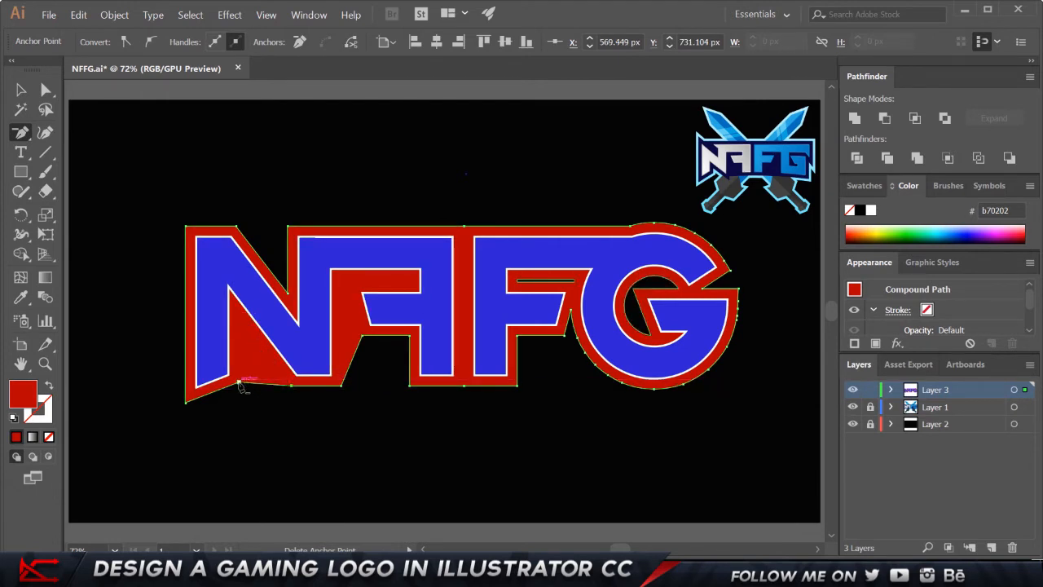
click(240, 383)
Delete the red outline's anchor points below the reversed F to straighten the lower edge through to the second F
click(363, 336)
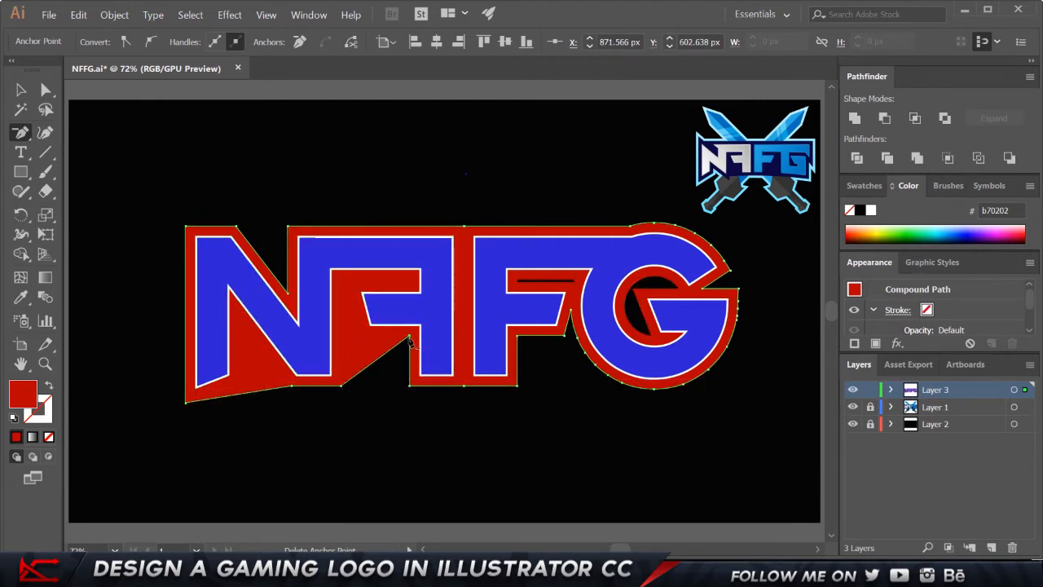
click(410, 335)
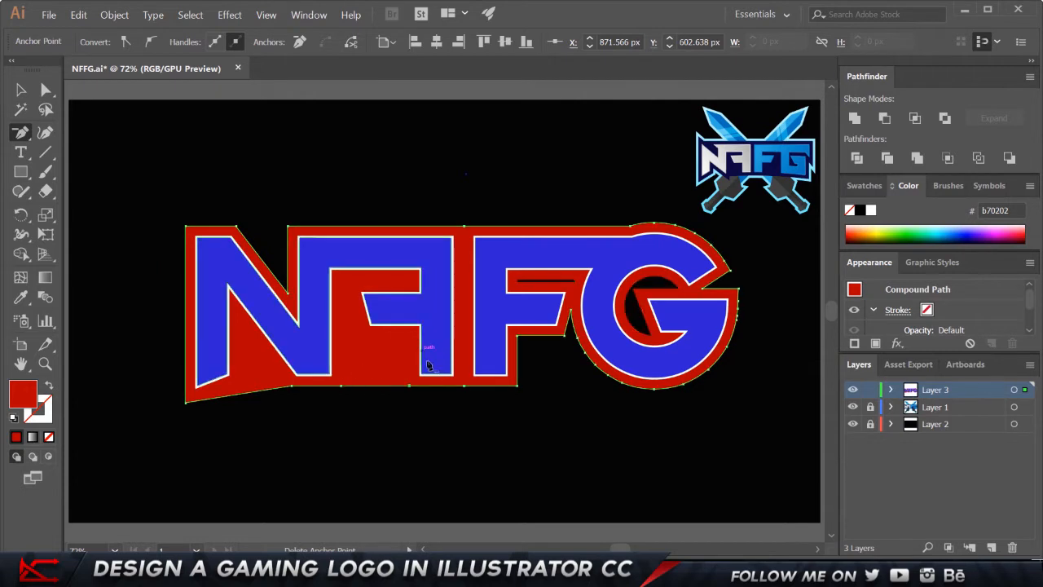
click(464, 387)
click(409, 387)
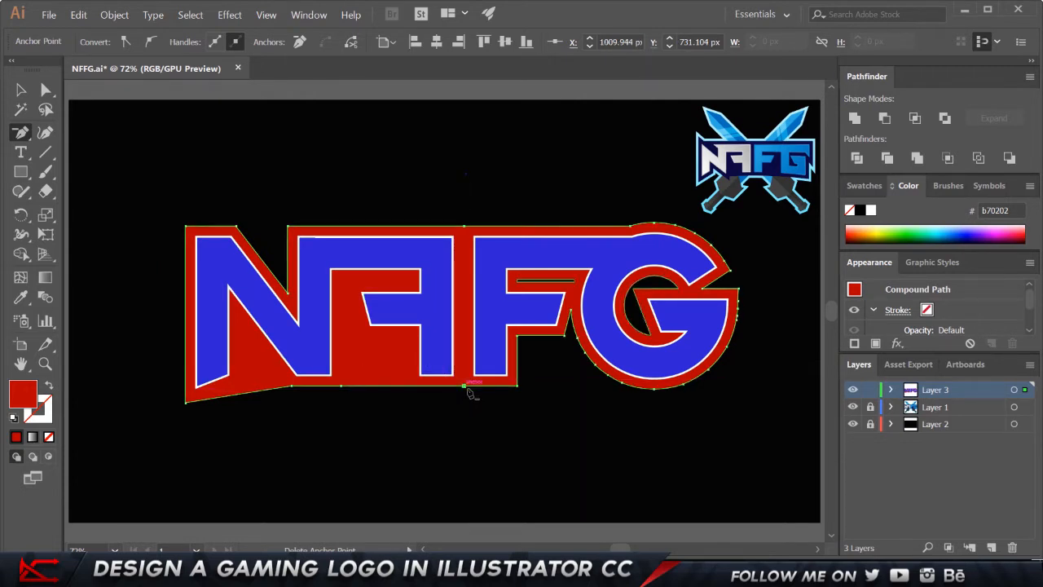
click(464, 387)
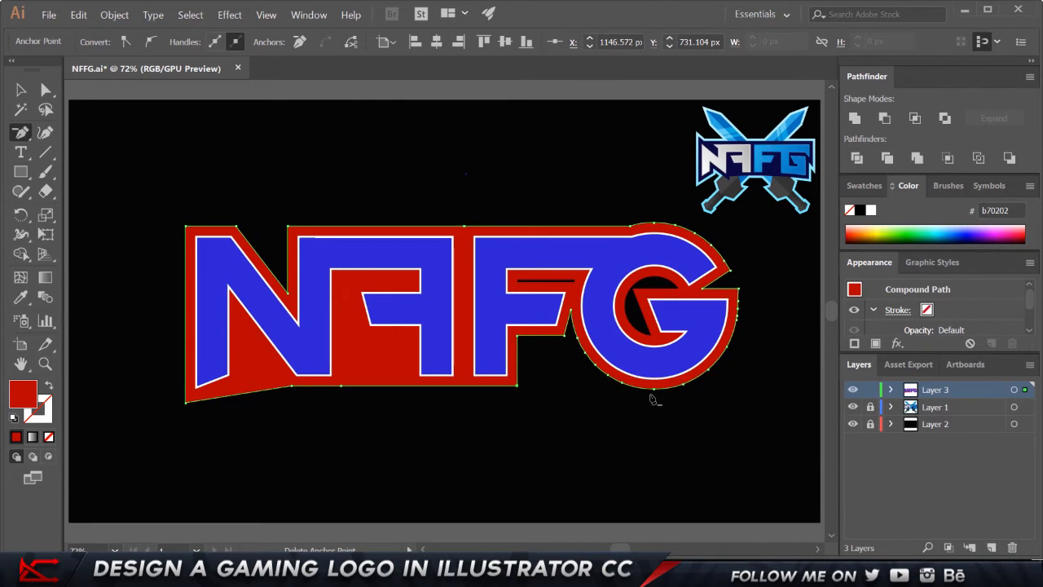
Delete the red outline's anchor points at the second F's lower inner corner and thin slot, and deselect the outline
click(519, 338)
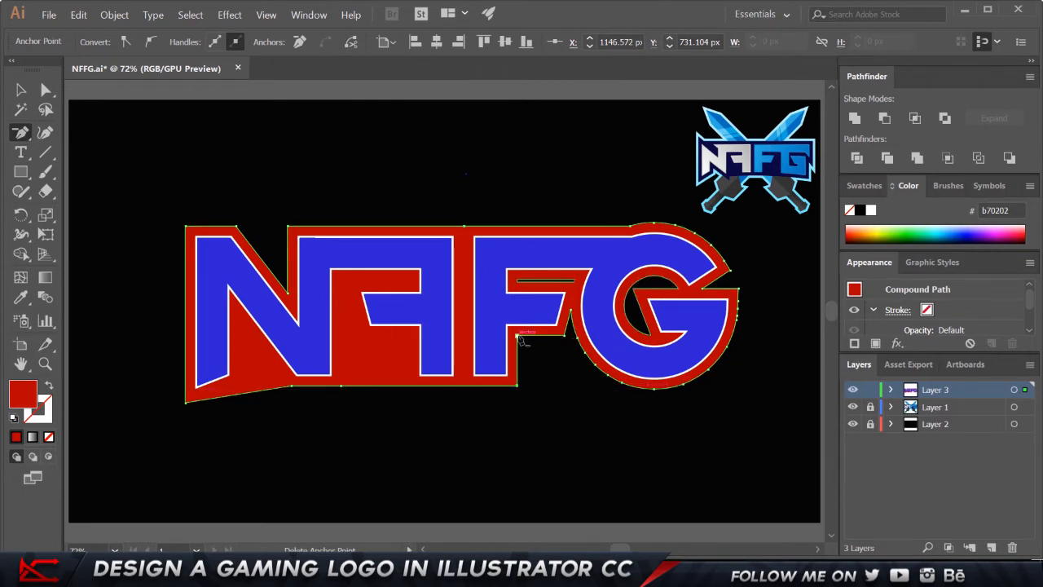
click(577, 283)
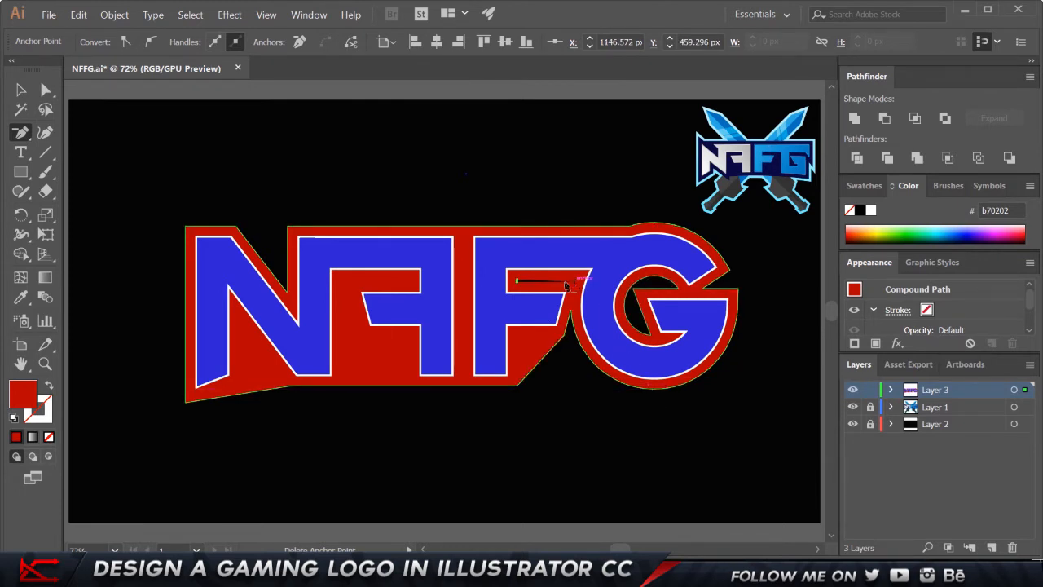
click(516, 284)
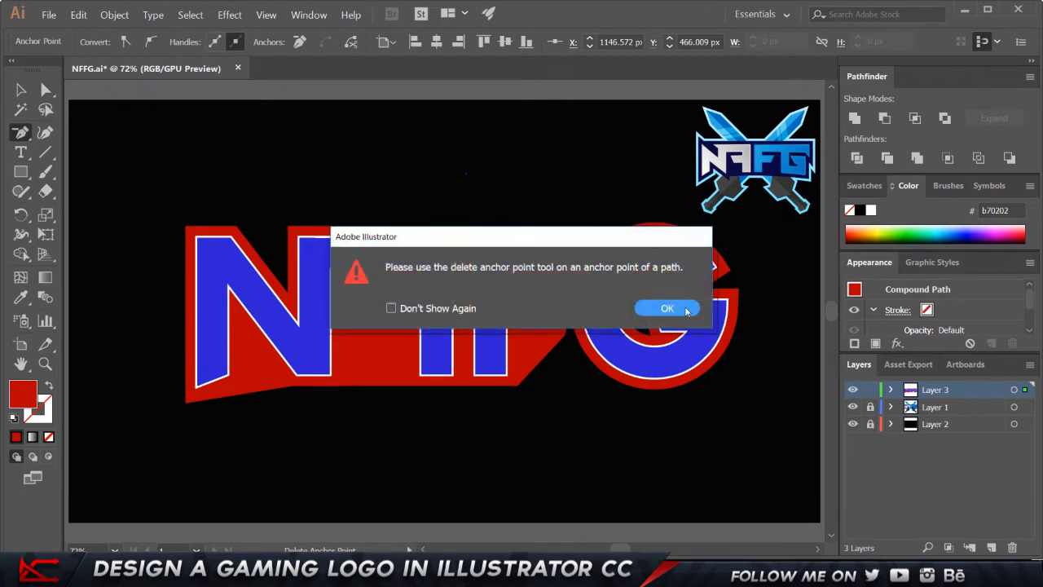
key(Return)
key(ctrl+shift+a)
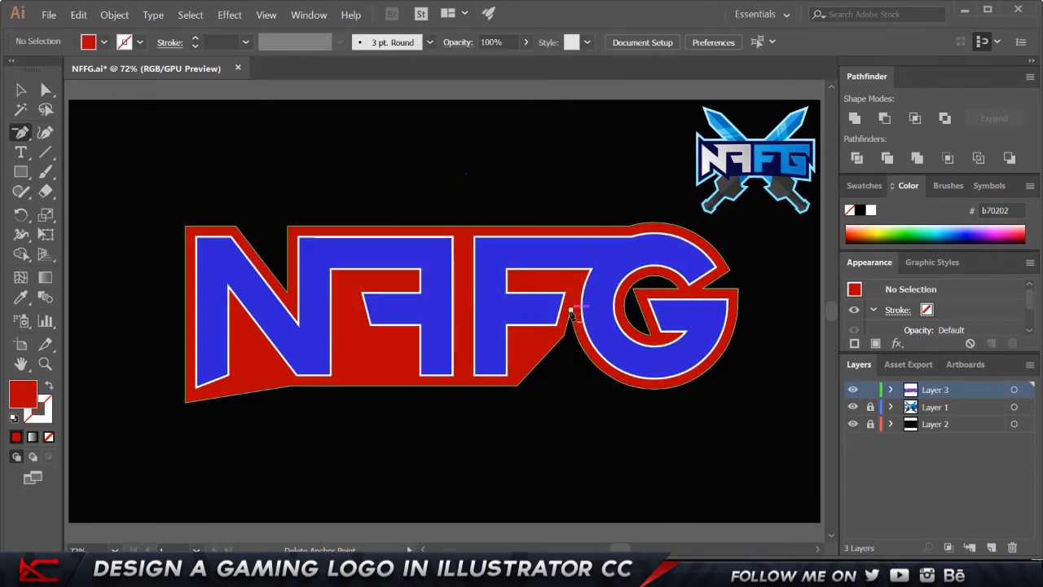
Delete the red outline's anchor points between the second F and the G and along the G's lower-left curve to close the gap
ctrl+click(567, 342)
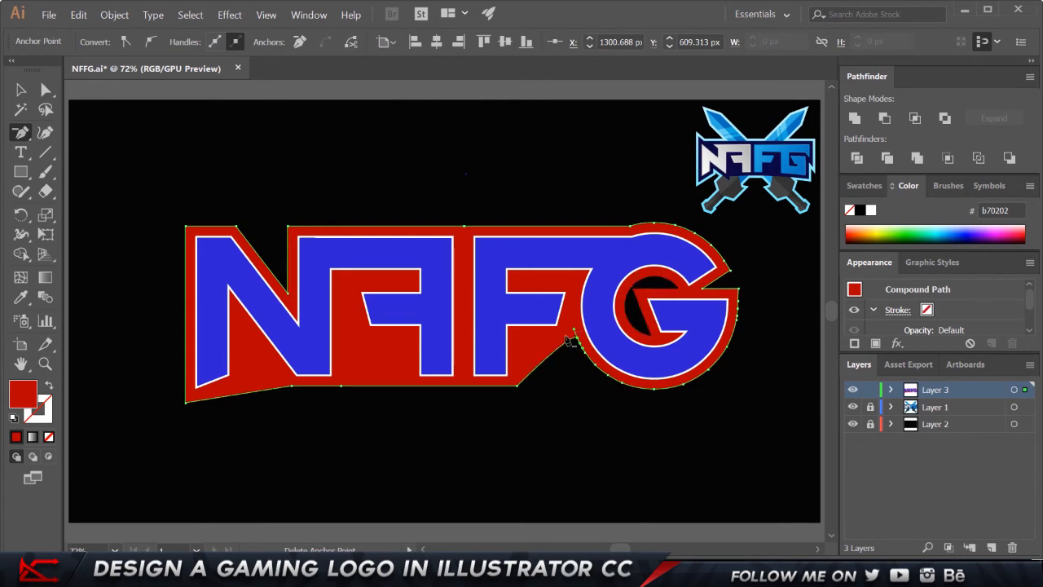
click(577, 334)
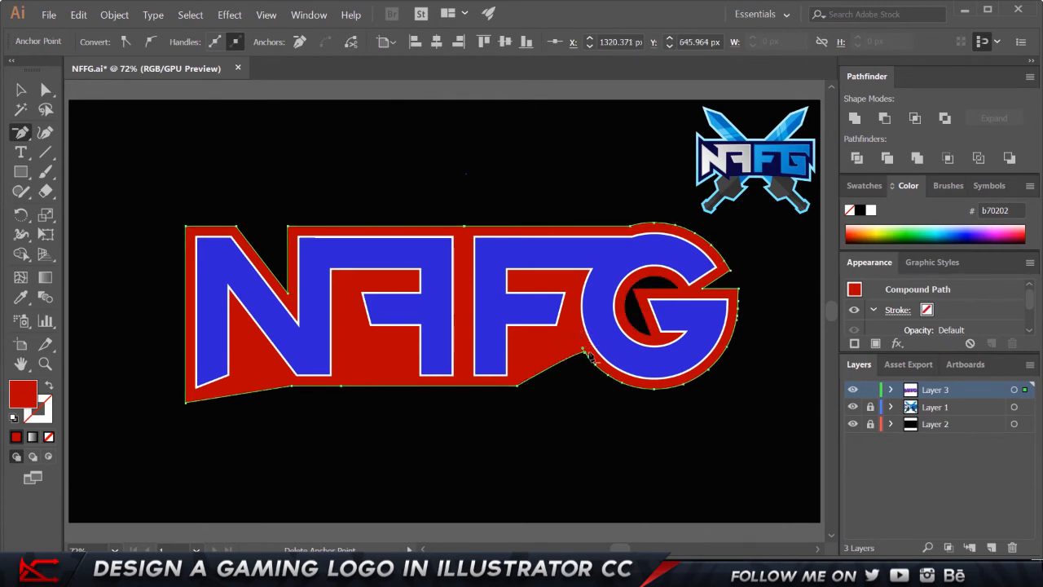
click(583, 351)
scroll(609, 383, up, 3)
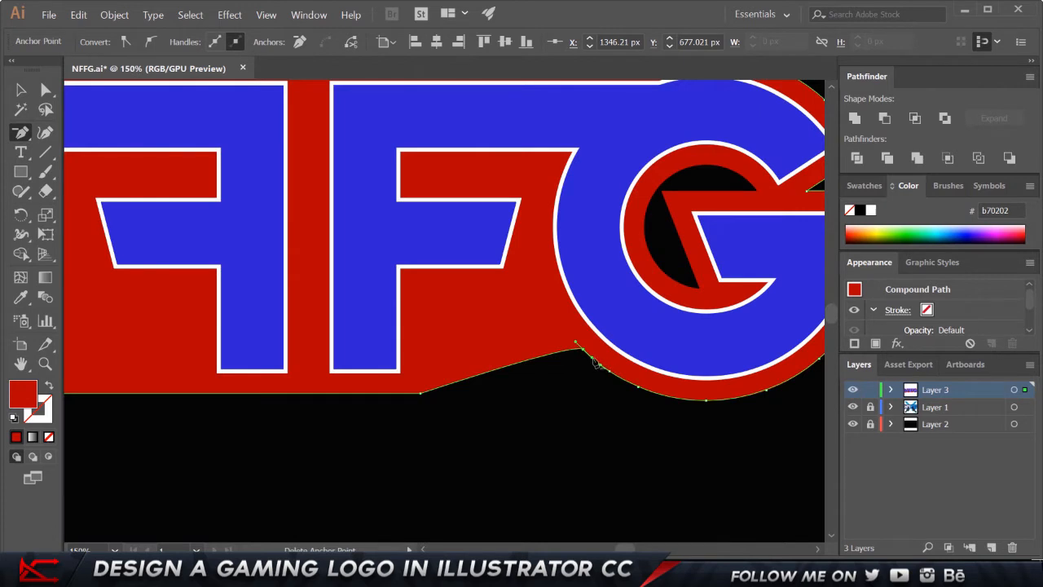
click(583, 350)
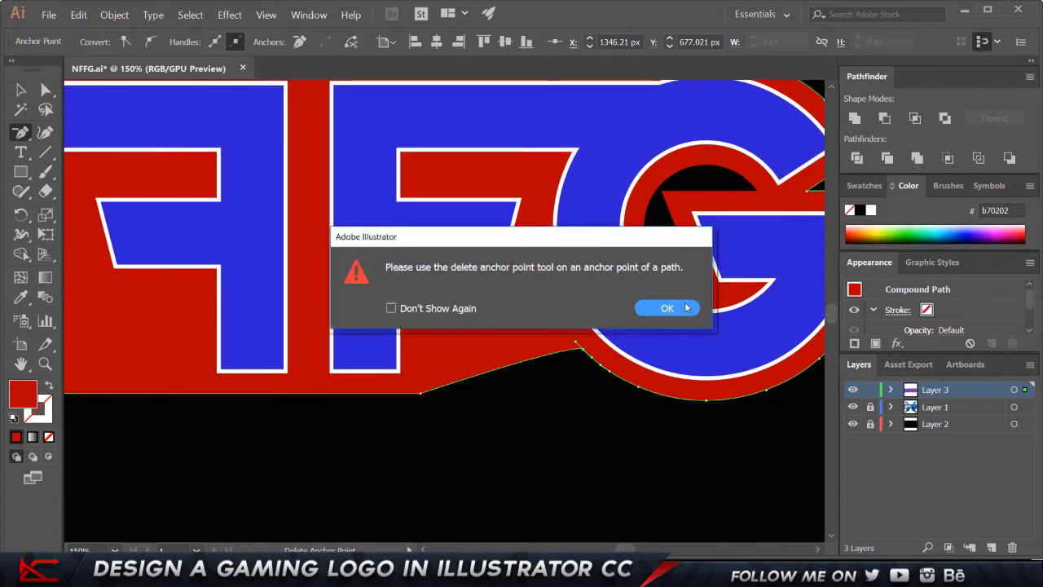
click(687, 307)
click(584, 348)
click(600, 363)
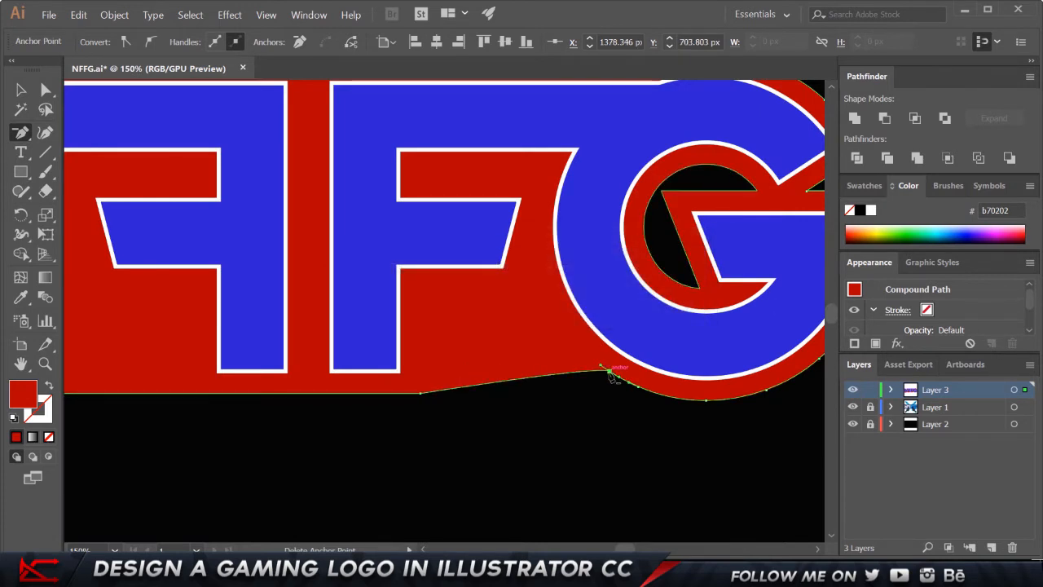
click(611, 372)
click(638, 387)
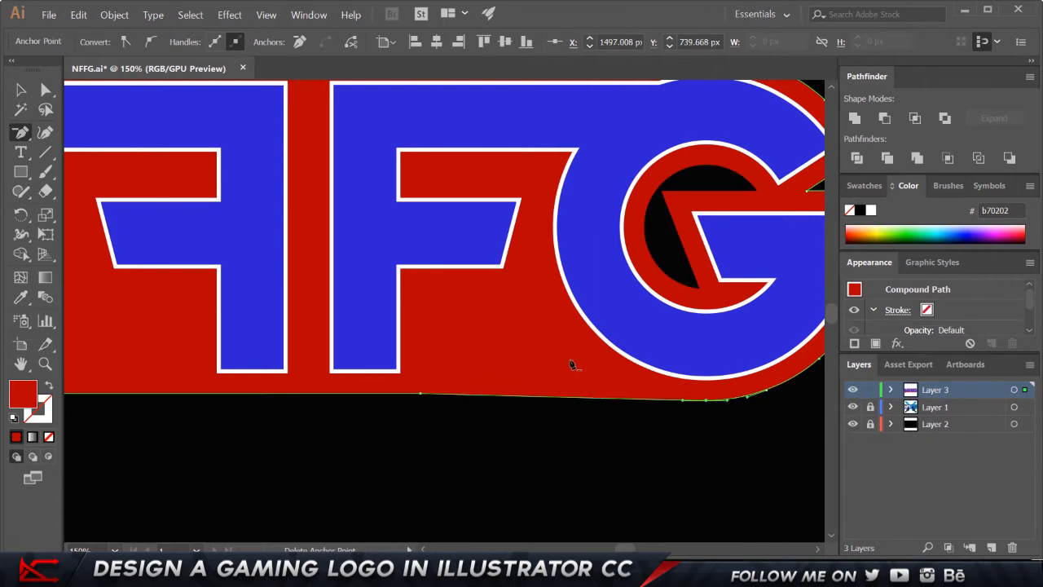
key(v)
key(ctrl+0)
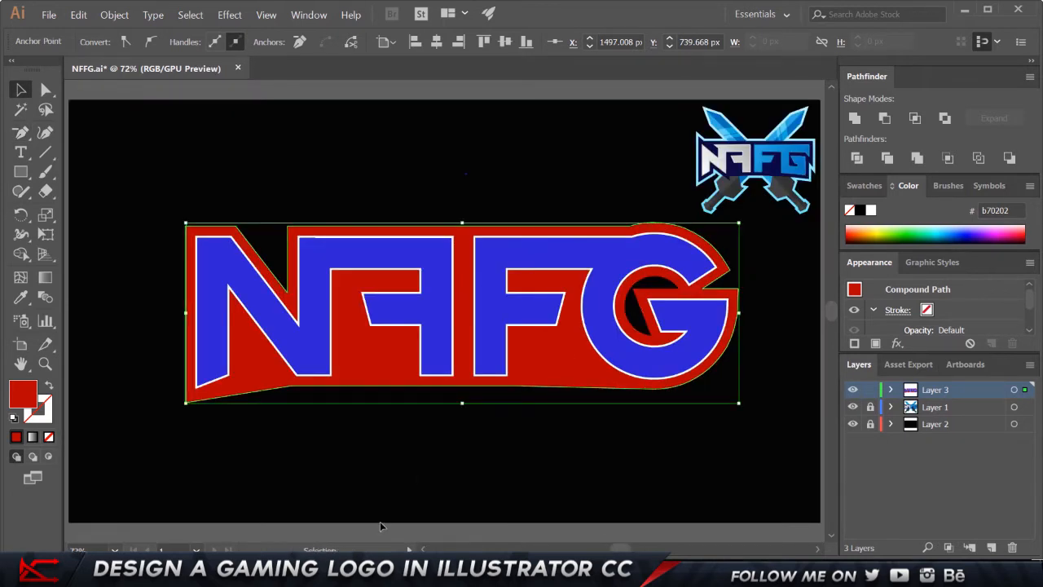
Fill the red outline's notch above the N and its opening inside the G, and deselect it
click(303, 467)
click(244, 390)
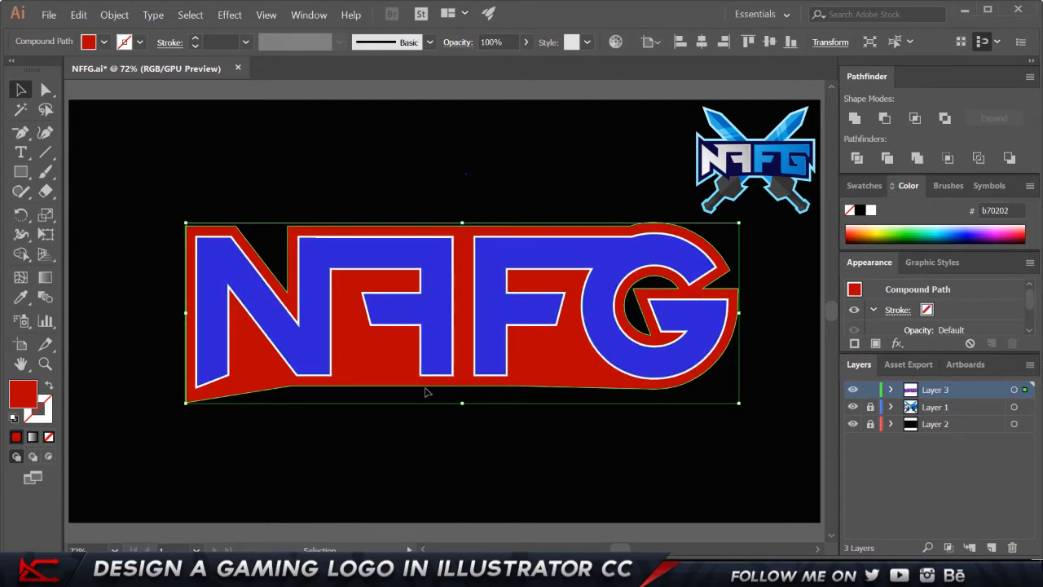
key(a)
click(355, 403)
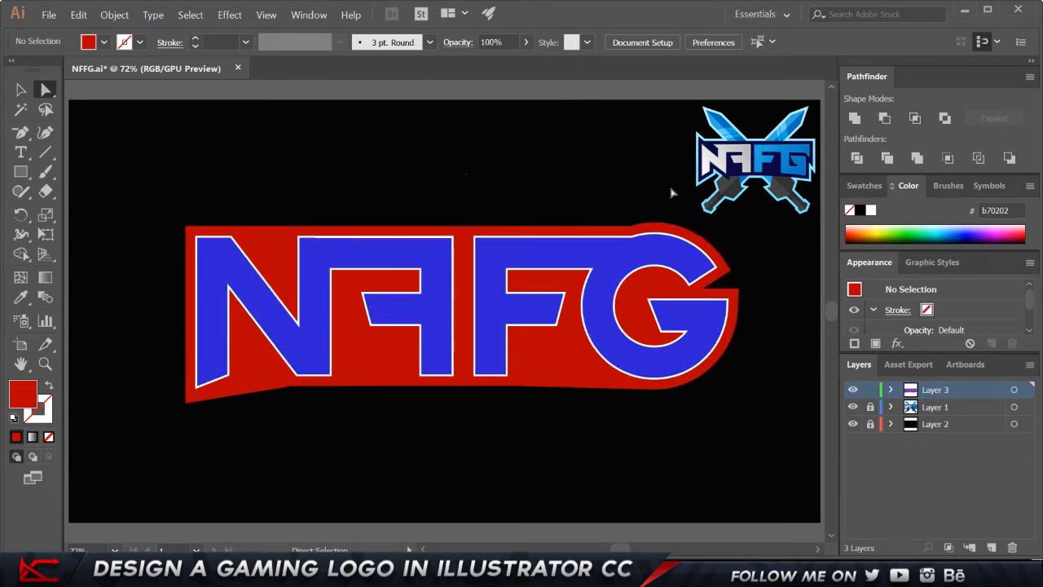
Round the red outline's lower corner point beneath the N with the Direct Selection tool's live corner
click(293, 390)
drag(293, 388, 294, 393)
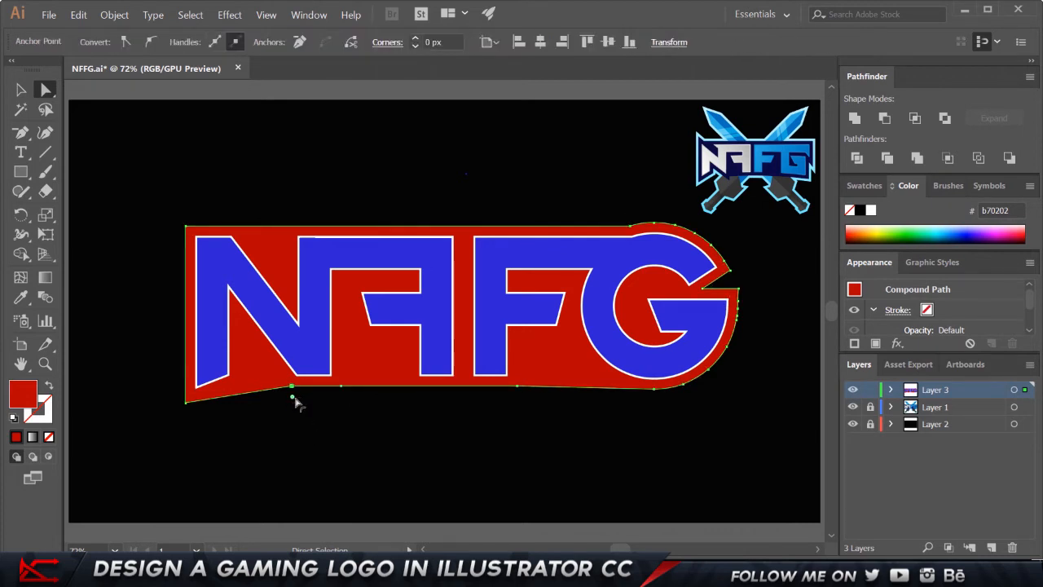
drag(291, 398, 294, 483)
click(332, 454)
click(297, 389)
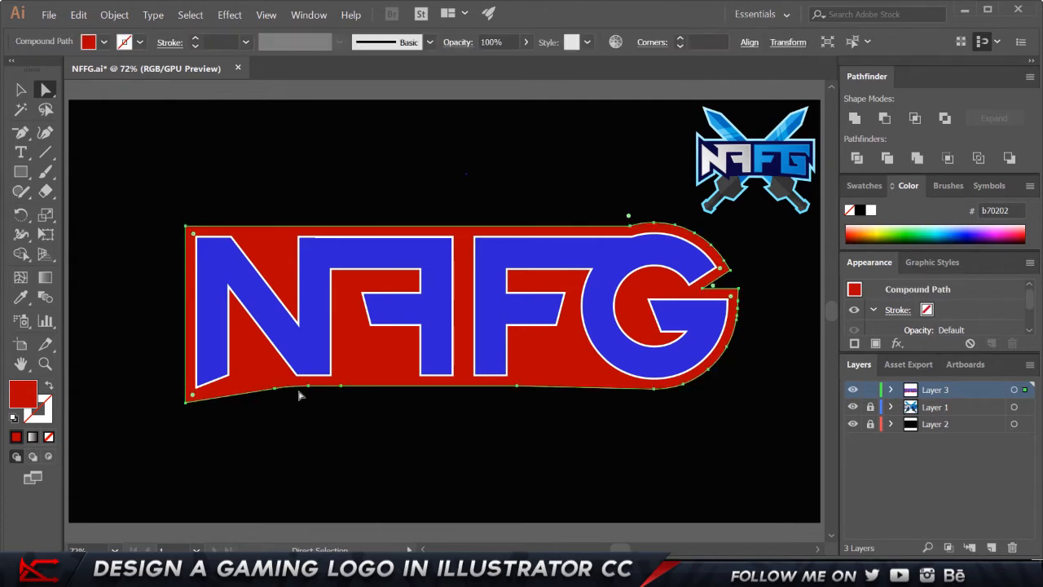
click(309, 387)
Enlarge the corner radius of the red outline's lower edge beneath the N to about 1578 px, and deselect the outline
scroll(309, 390, down, 2)
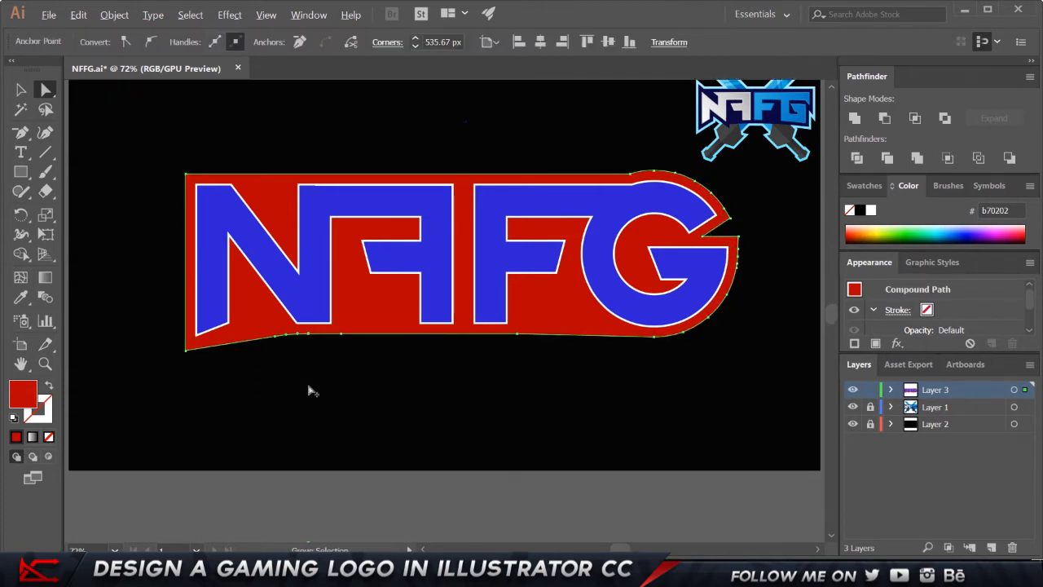
scroll(309, 390, down, 3)
key(ctrl+h)
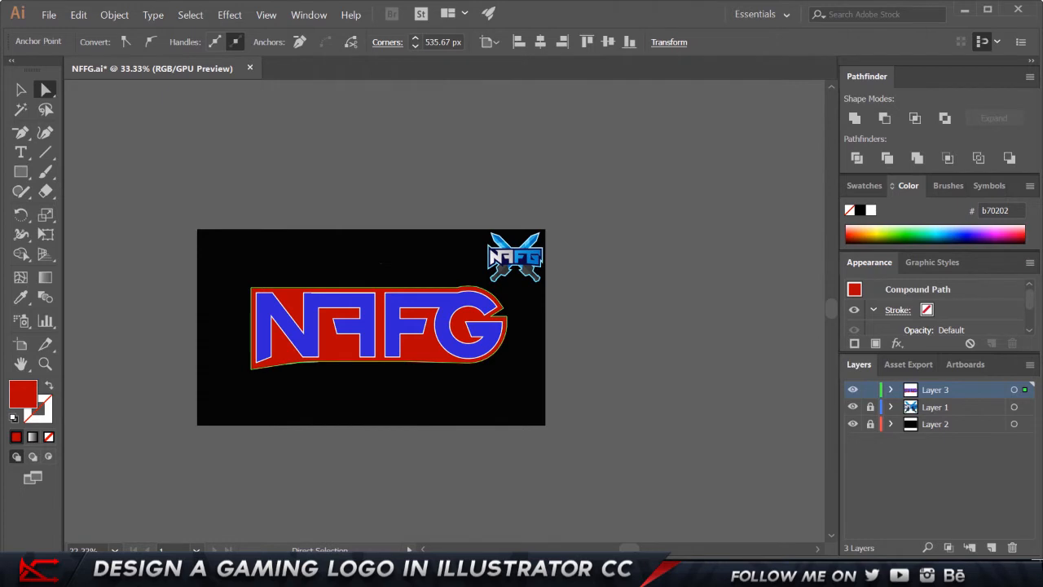
key(ctrl+h)
scroll(366, 491, down, 3)
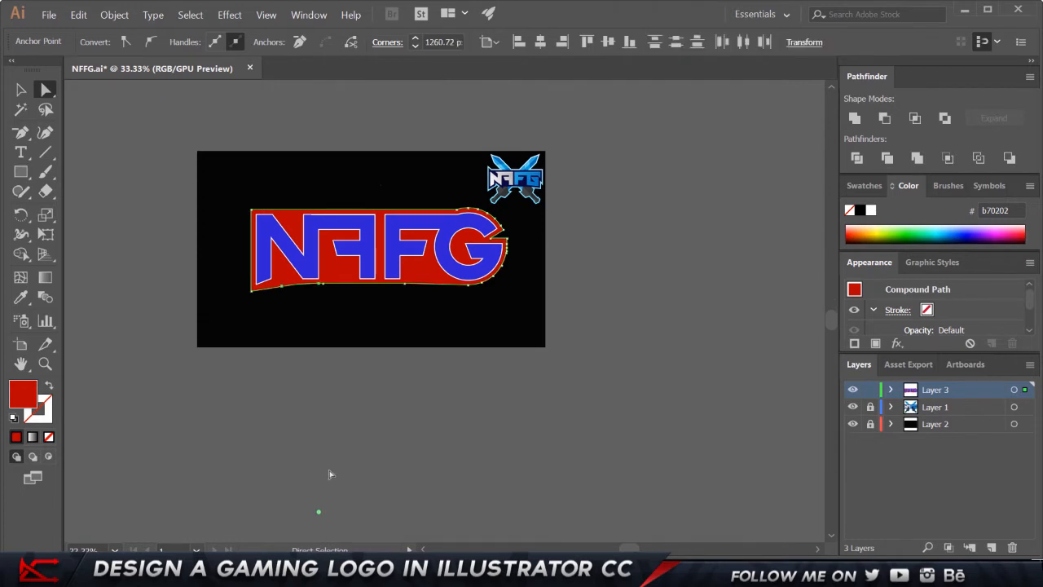
key(ctrl+h)
scroll(334, 405, down, 2)
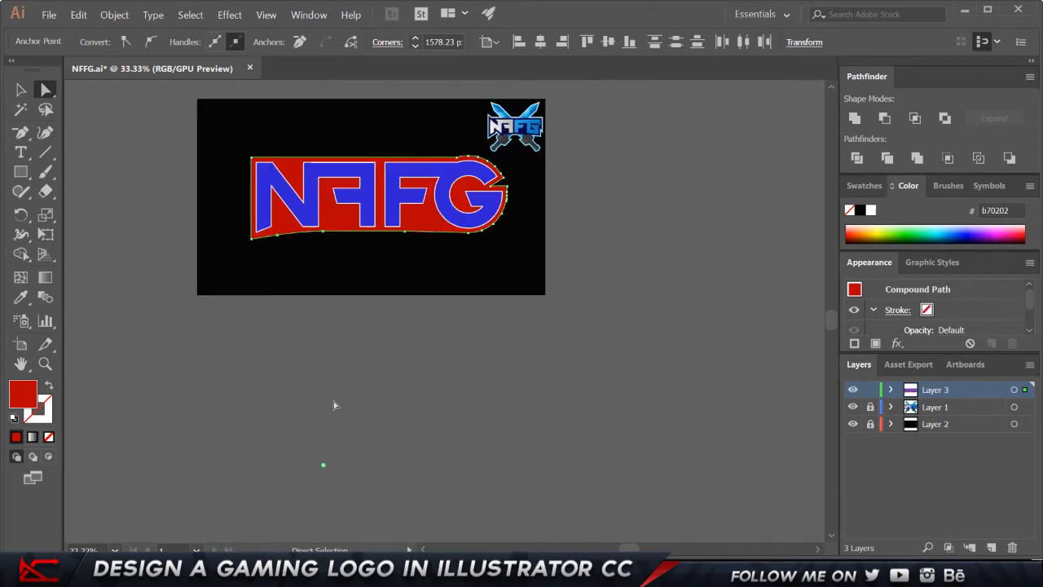
key(ctrl+minus)
key(ctrl+minus)
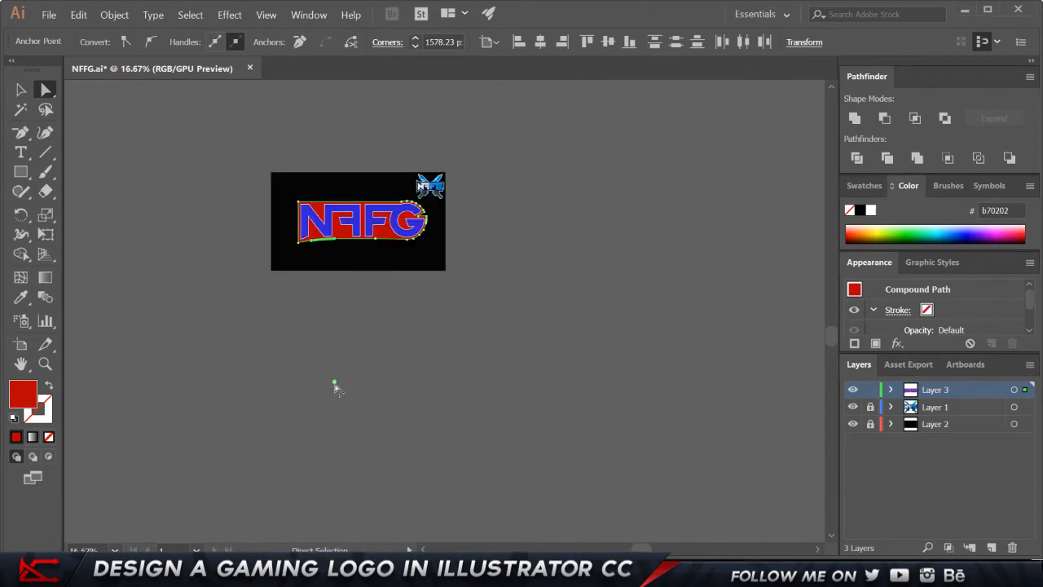
click(421, 346)
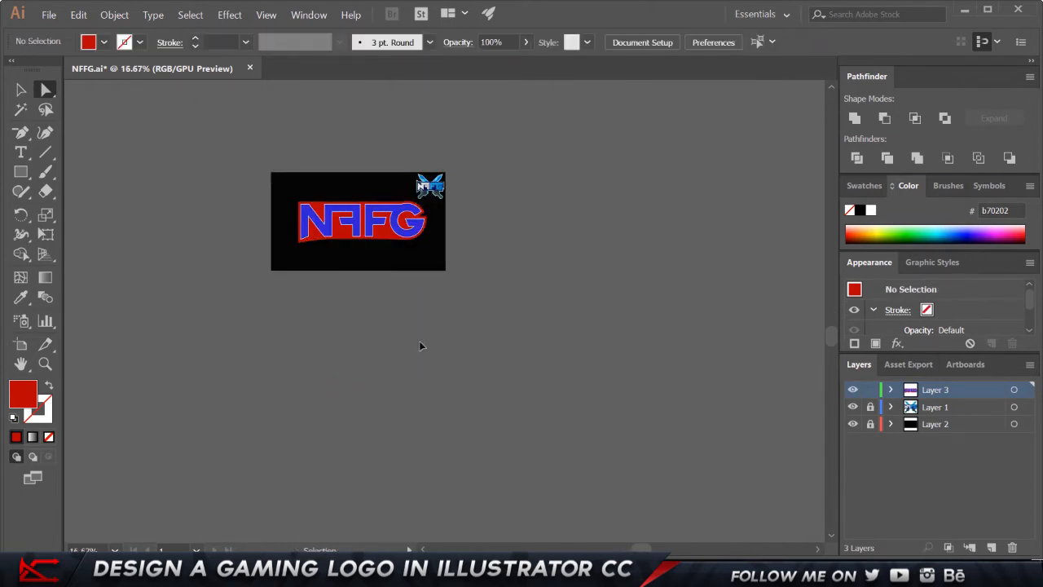
key(ctrl+0)
key(v)
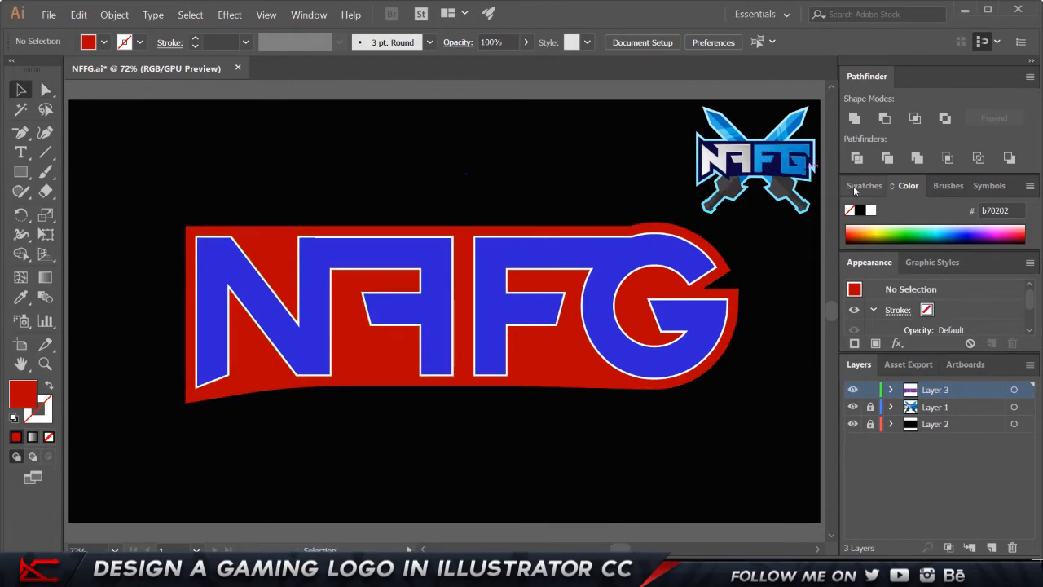
Select all the NFFG letter shapes together with their outlines and group them
drag(179, 231, 692, 479)
key(ctrl+a)
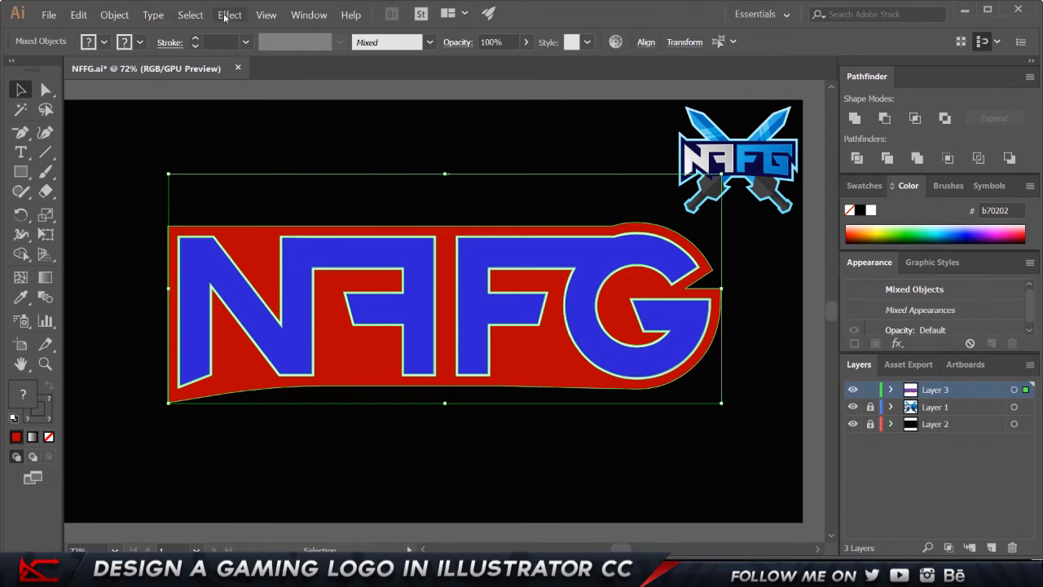
right_click(278, 245)
click(318, 317)
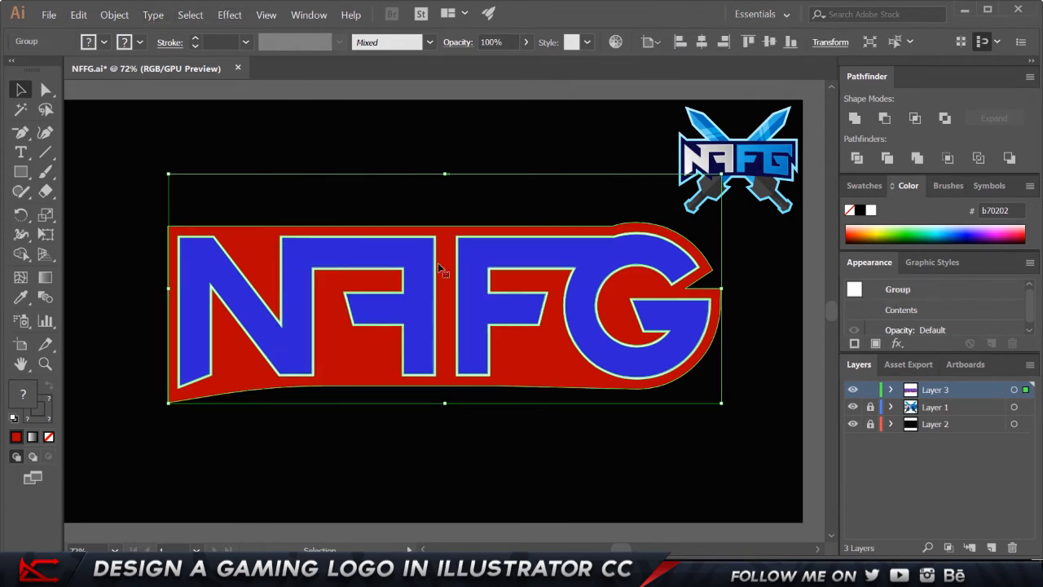
Apply an Arc Lower warp with a horizontal bend of -5% to the grouped NFFG lettering
click(232, 15)
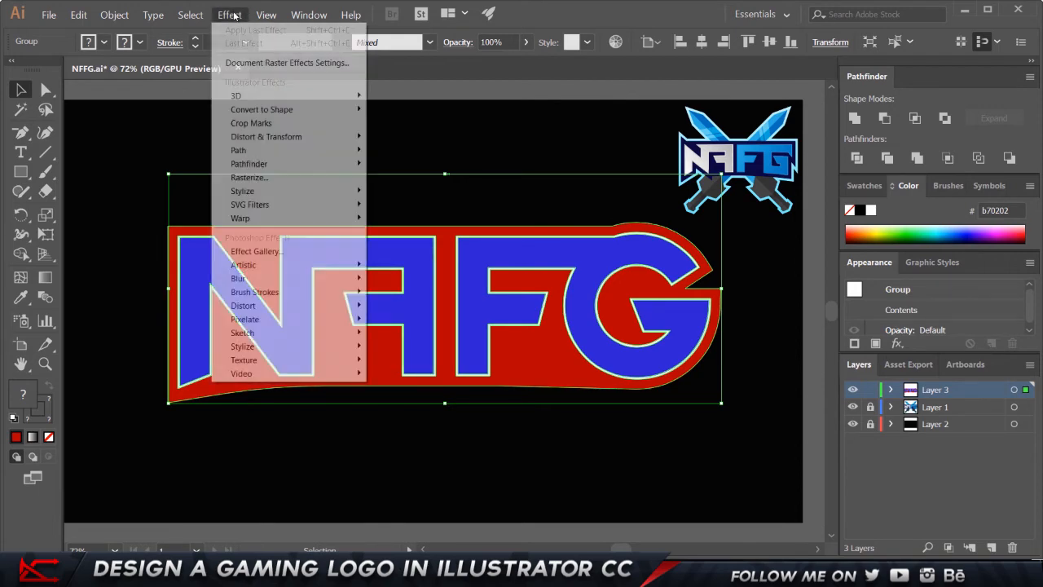
mouse_move(280, 218)
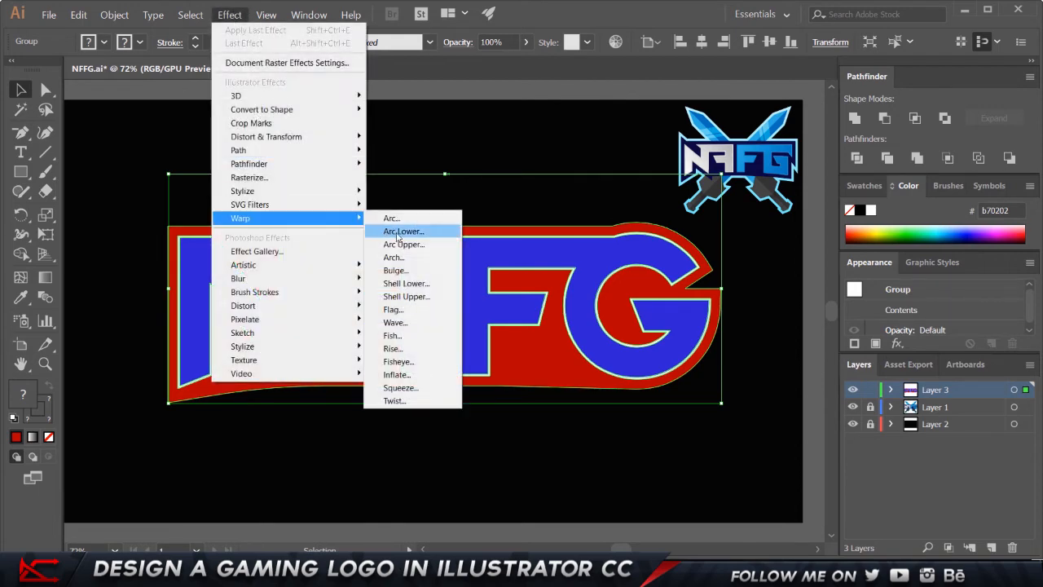
click(397, 235)
drag(310, 157, 858, 46)
click(856, 130)
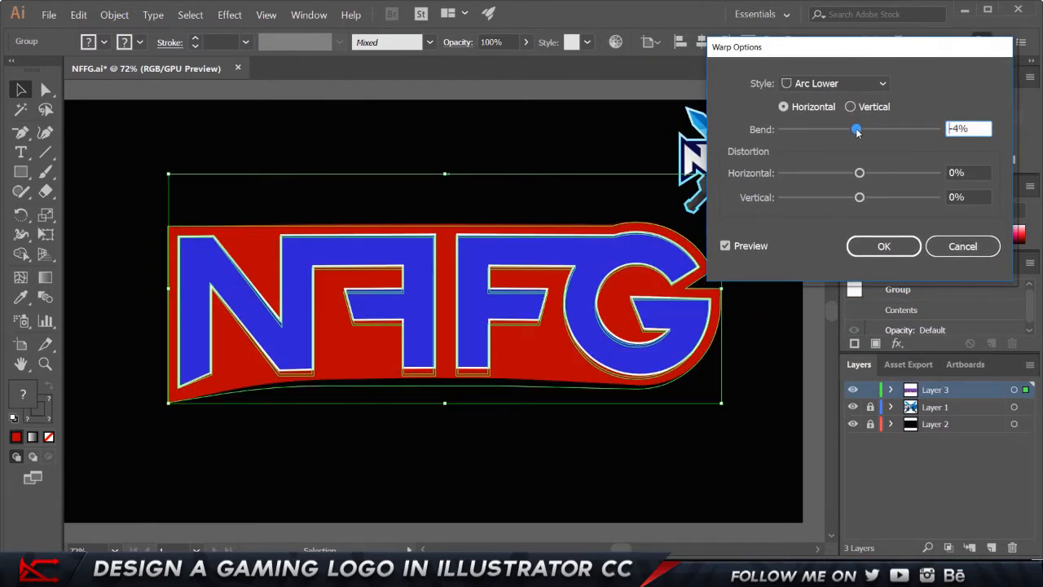
key(Down)
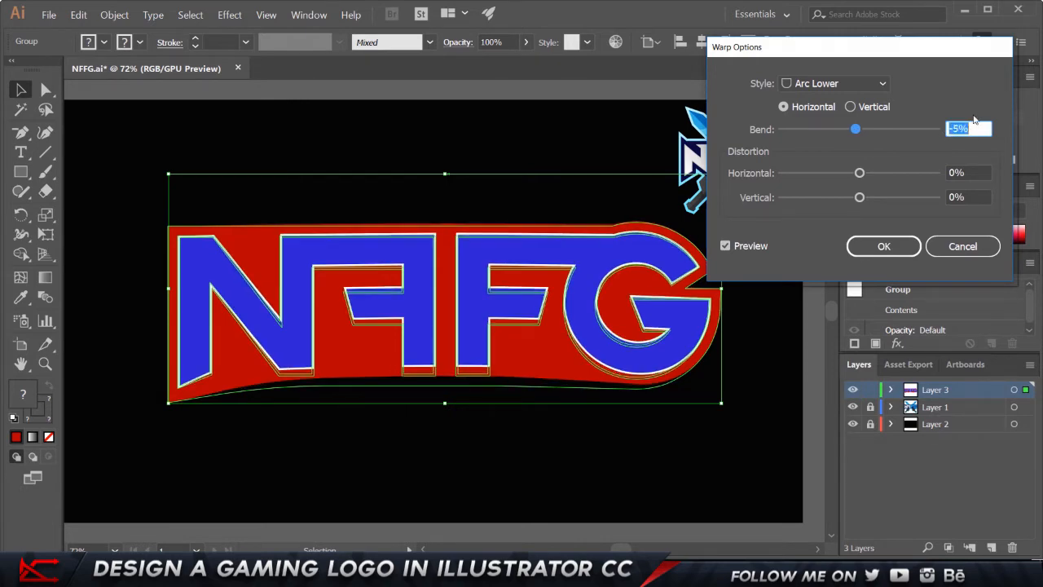
key(Return)
Expand the appearance of the warped NFFG lettering and deselect it
click(114, 15)
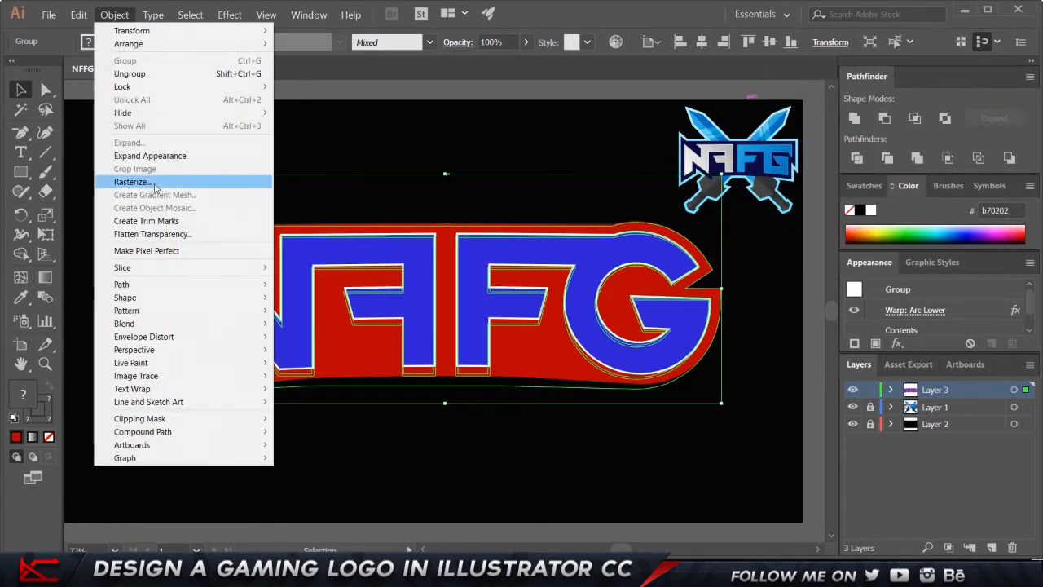
click(161, 158)
click(587, 446)
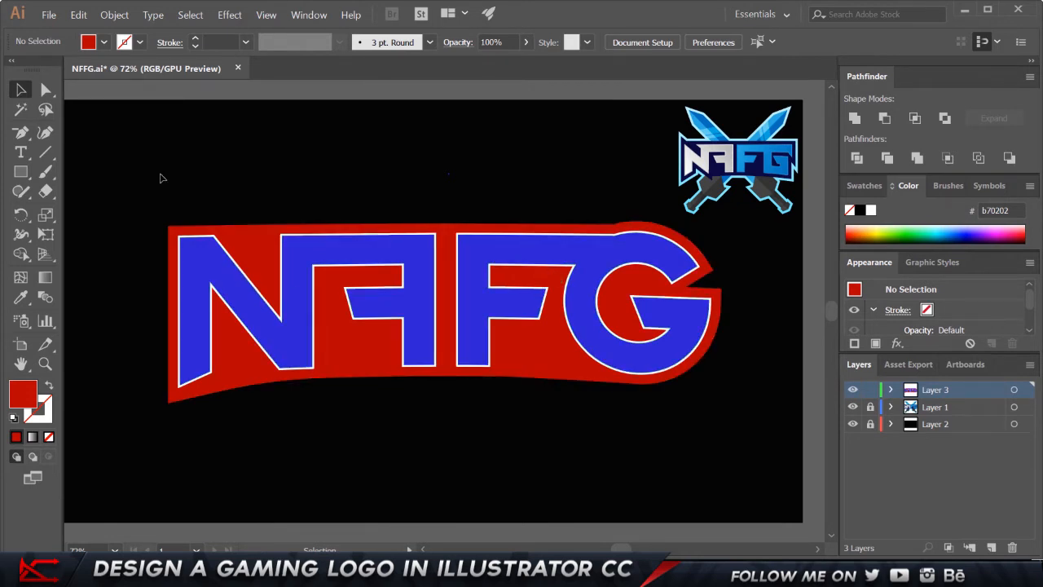
Move the whole NFFG lettering into the upper-left area of the artboard and deselect it
drag(117, 213, 726, 400)
mouse_move(476, 299)
mouse_down()
mouse_move(465, 229)
mouse_move(407, 200)
mouse_move(383, 113)
mouse_up()
click(552, 275)
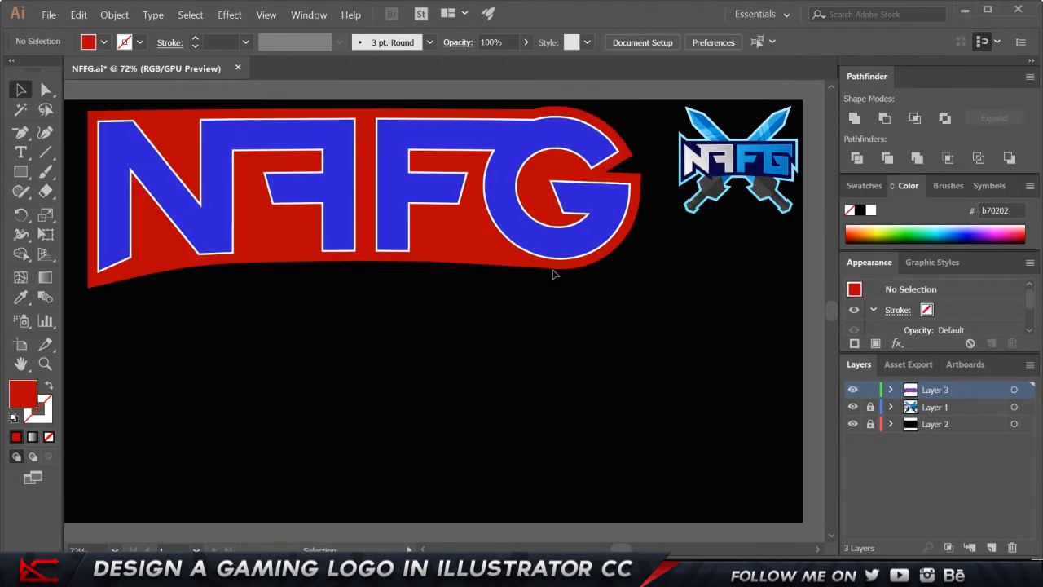
Hide Layer 3 with the lettering and create a new layer above it
click(870, 390)
click(870, 389)
click(852, 389)
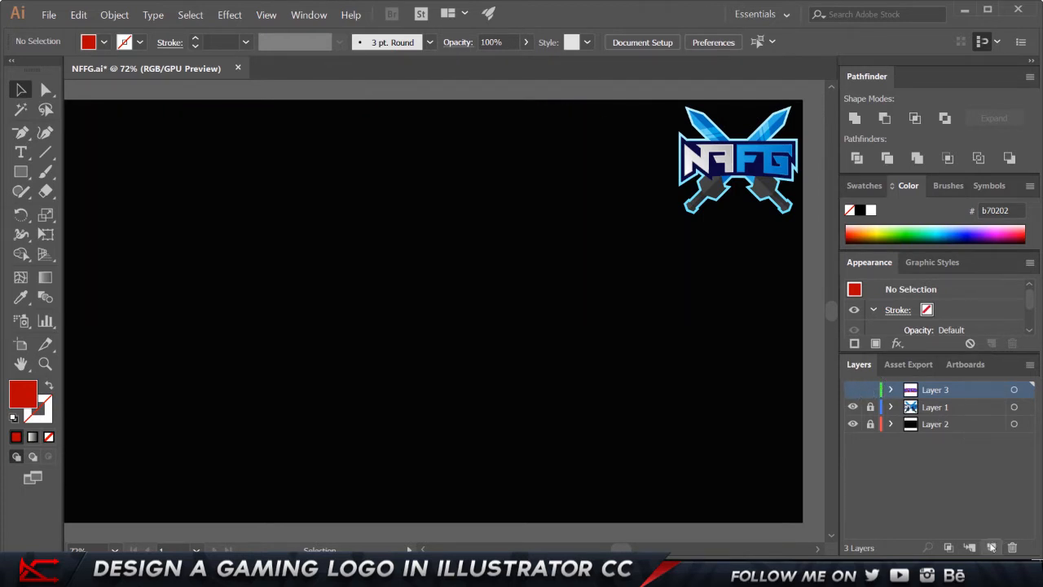
click(991, 547)
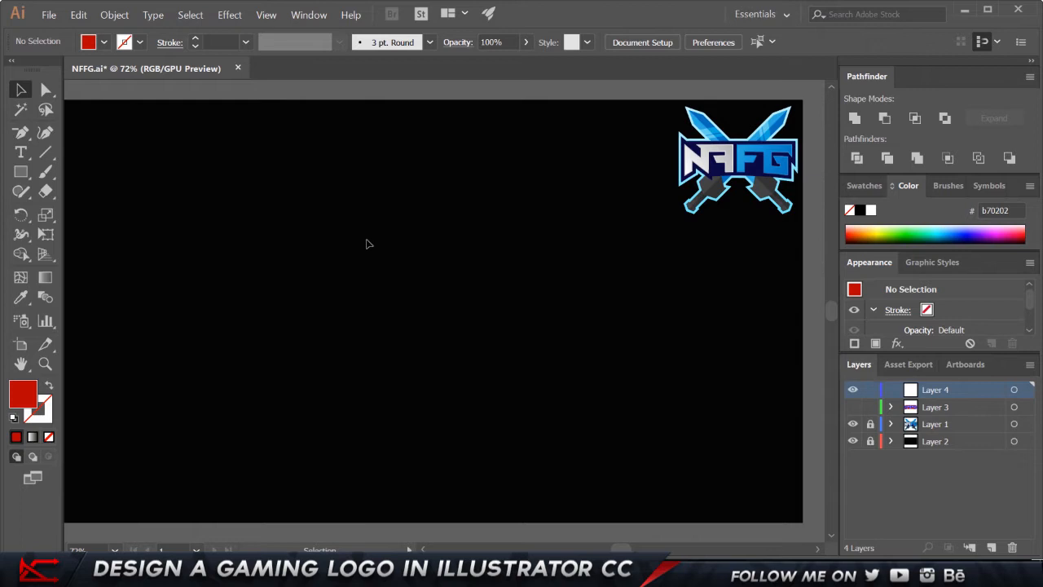
Draw a long, thin horizontal red rectangle across the middle of the artboard as the sword blade
click(20, 172)
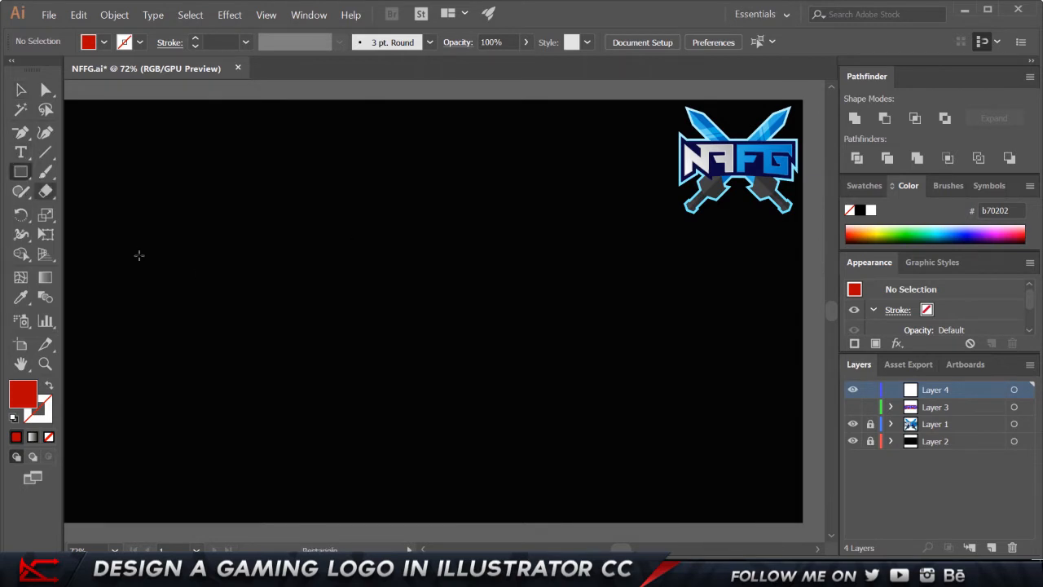
drag(193, 292, 550, 334)
key(a)
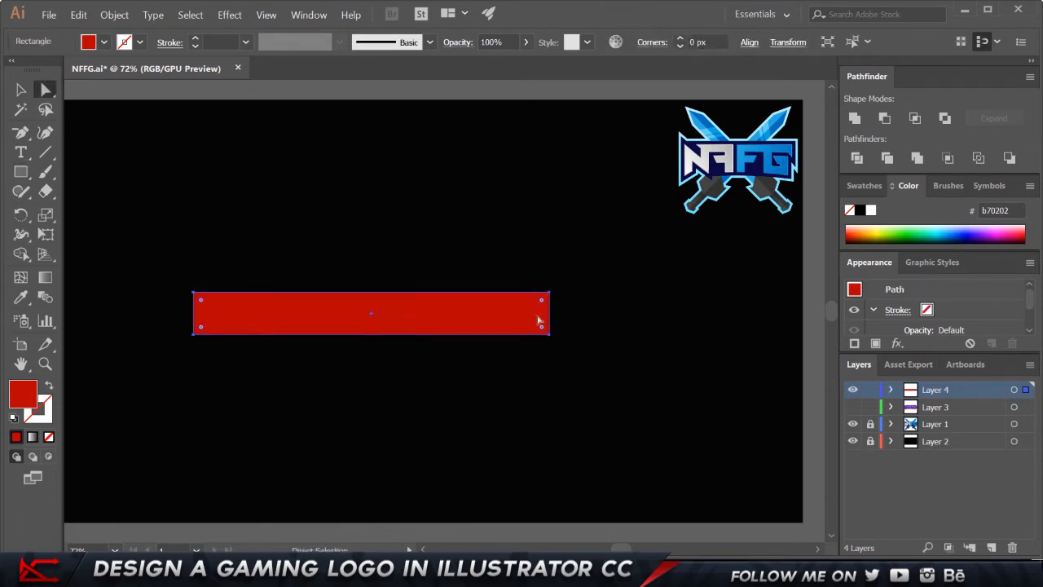
Add an anchor point midway along the rectangle's right edge and pull it outward into a pointed blade tip
key(p)
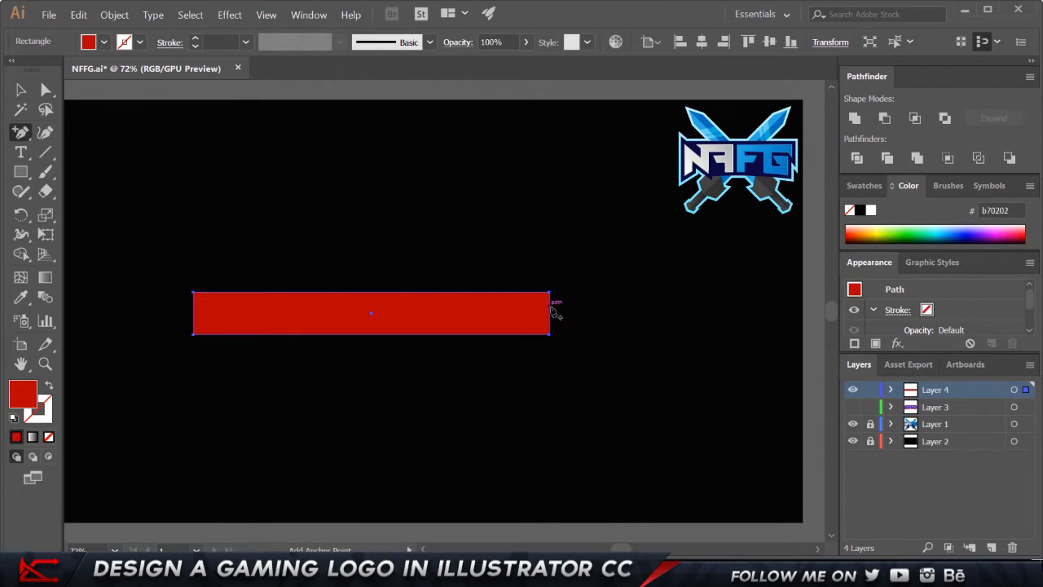
click(551, 312)
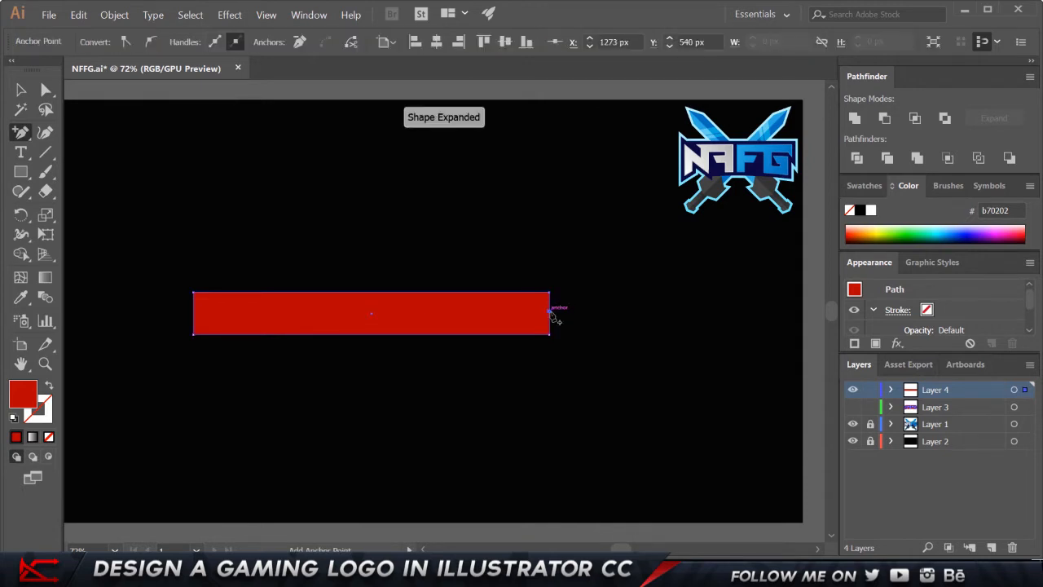
key(ctrl+z)
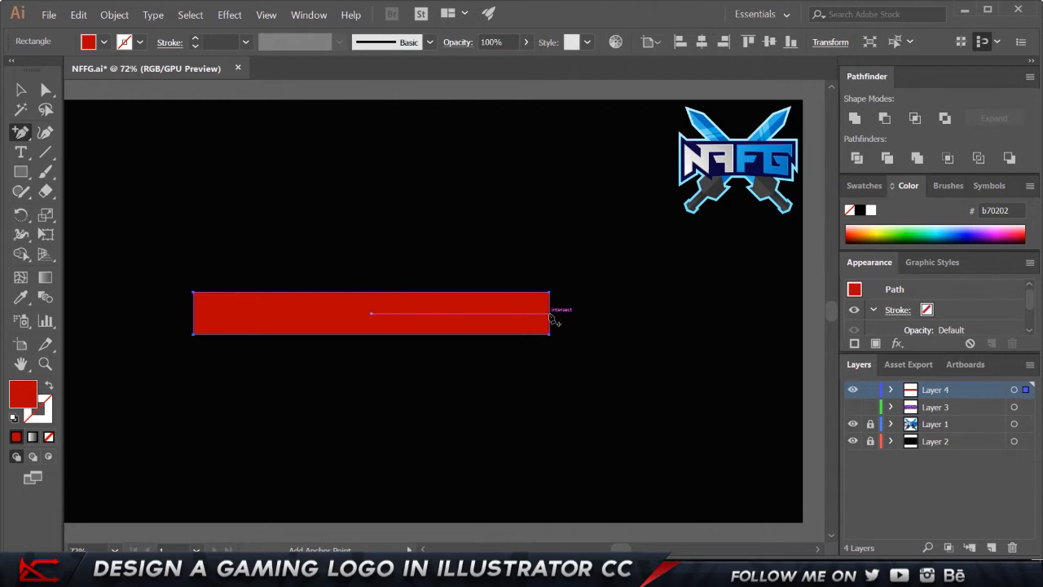
click(550, 313)
key(a)
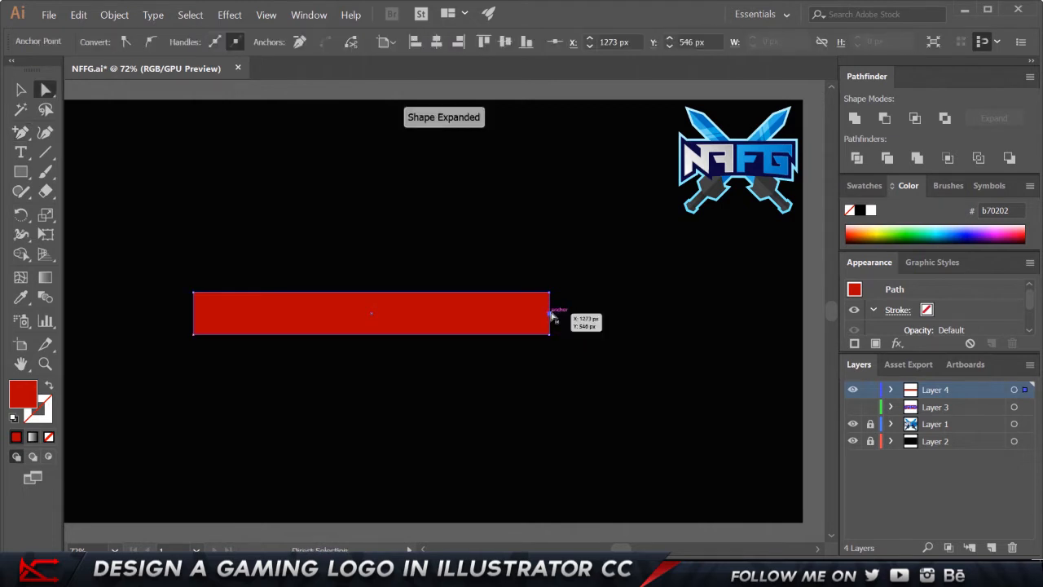
drag(550, 313, 587, 315)
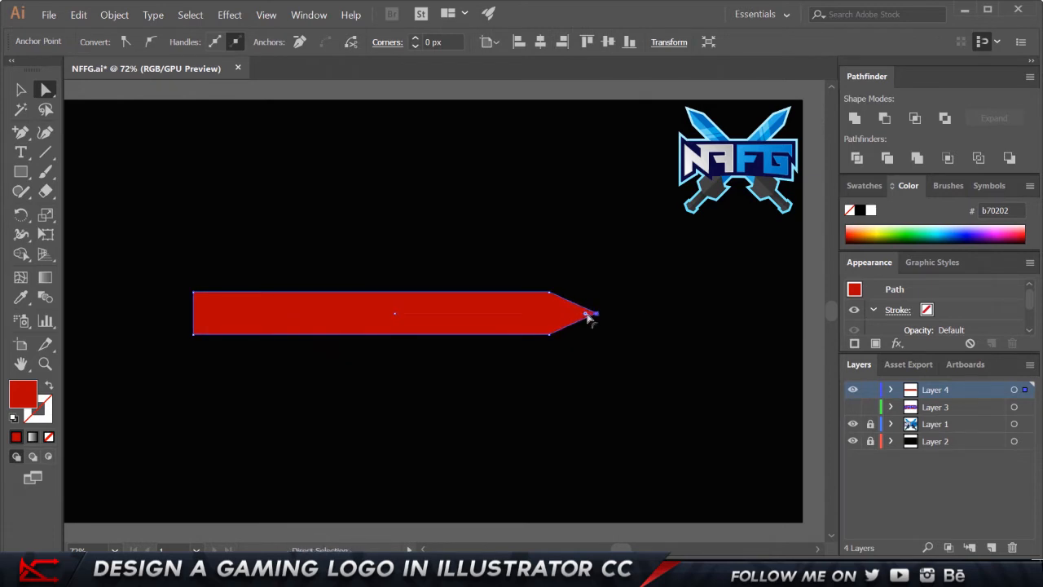
click(441, 414)
Shorten the blade by nudging the two anchor points of its blunt left end toward the tip
click(326, 318)
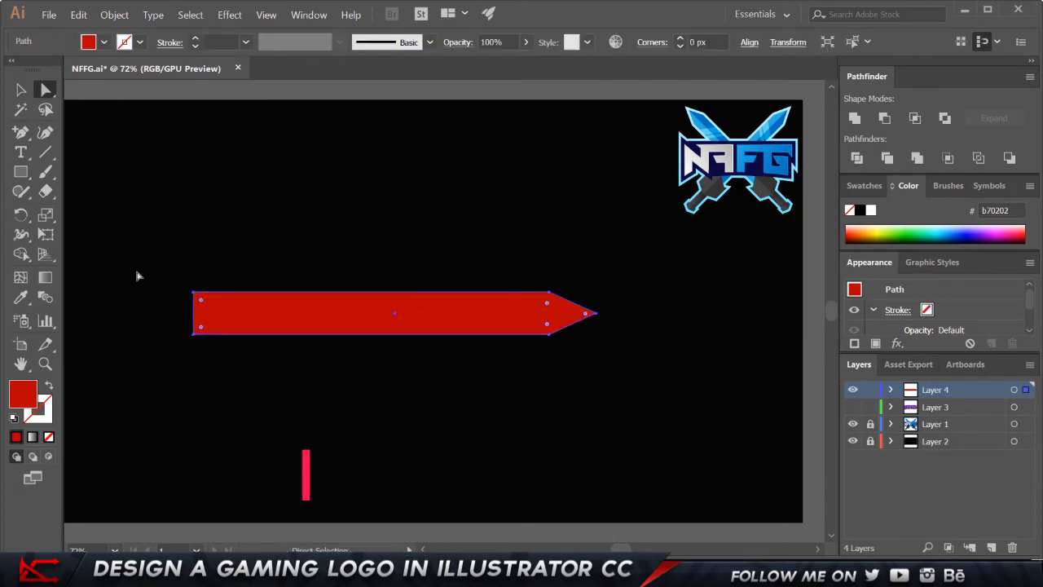
key(Right)
key(Right)
key(Right)
key(Right)
key(Right)
key(Right)
key(Right)
key(Right)
key(Right)
key(Right)
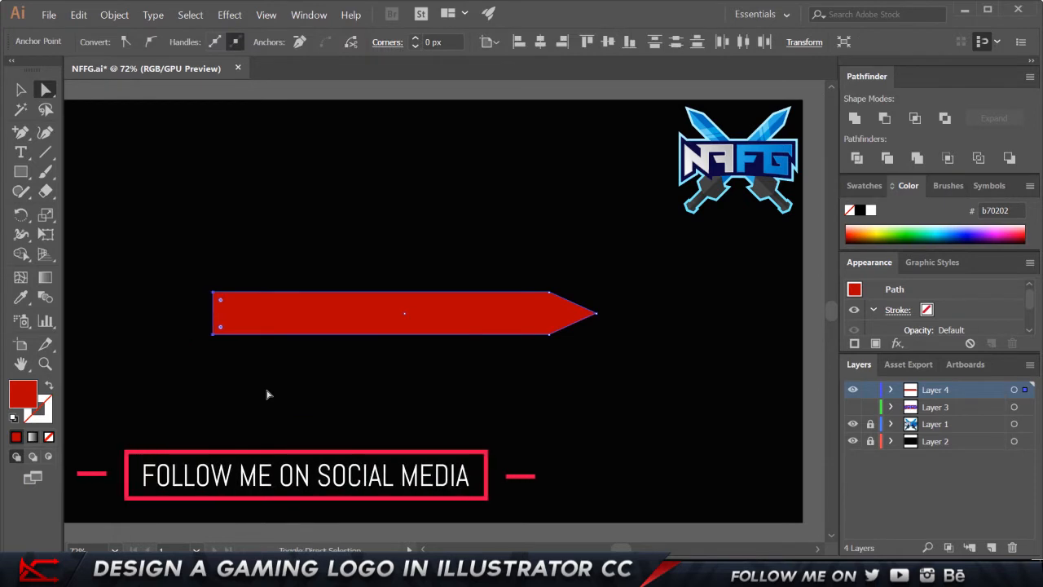
key(Right)
key(Right)
key(Right)
key(Right)
key(Right)
key(Right)
key(Right)
key(Right)
key(Right)
key(Right)
key(Right)
key(Right)
key(v)
click(269, 391)
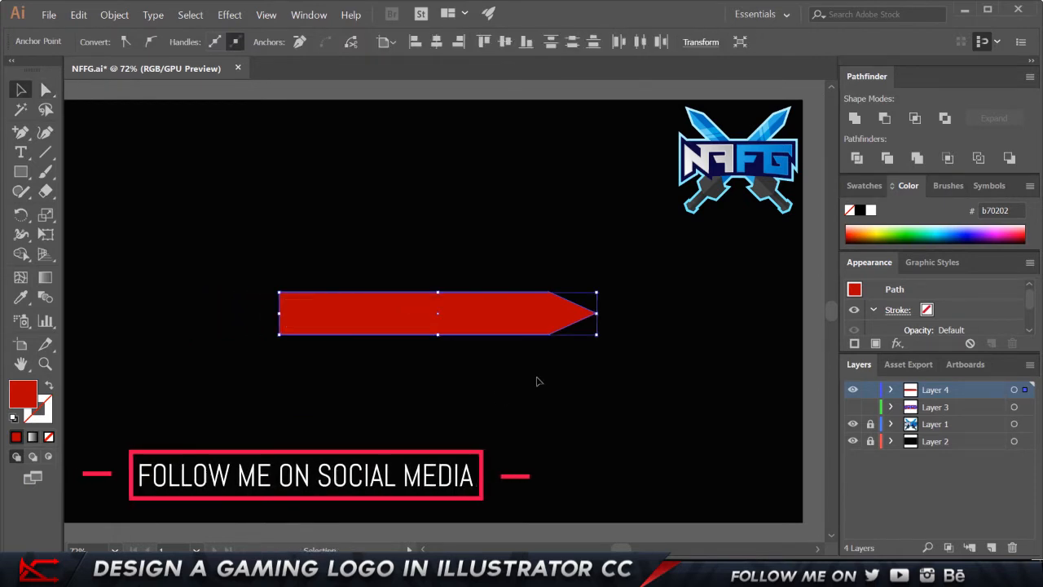
Center the blade horizontally and vertically on the artboard and deselect it
drag(477, 323, 540, 336)
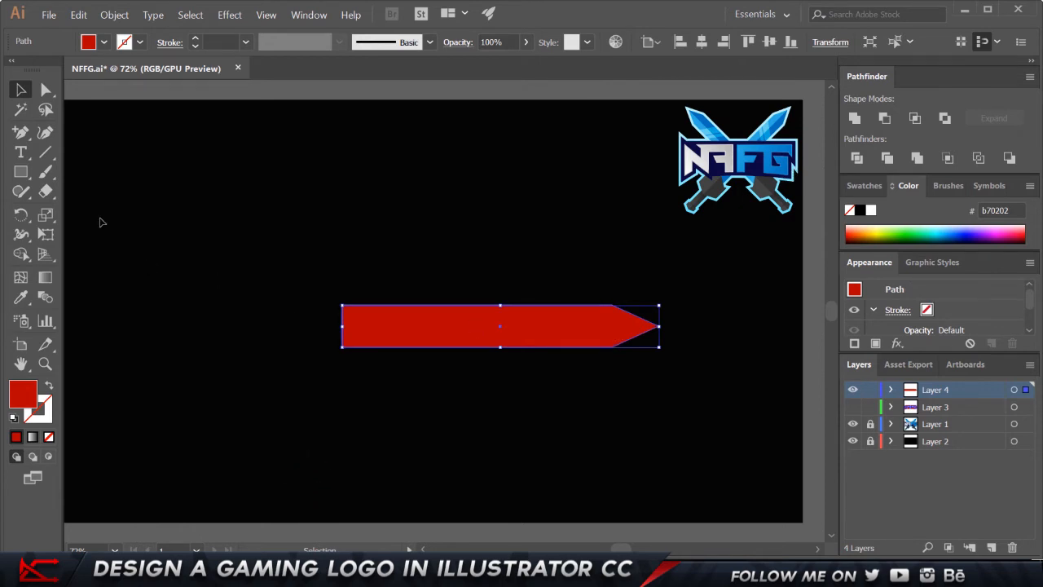
click(21, 172)
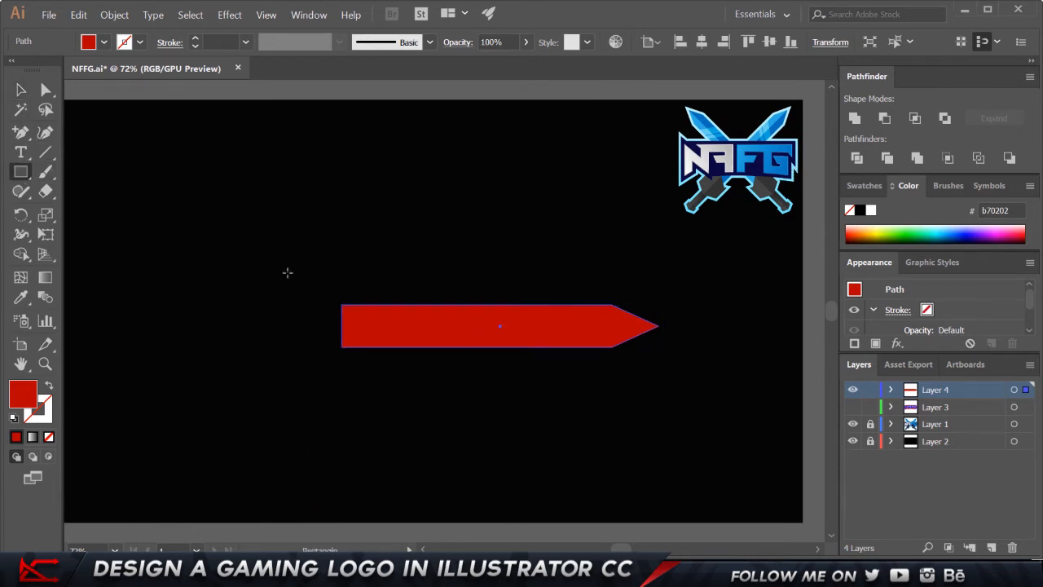
key(v)
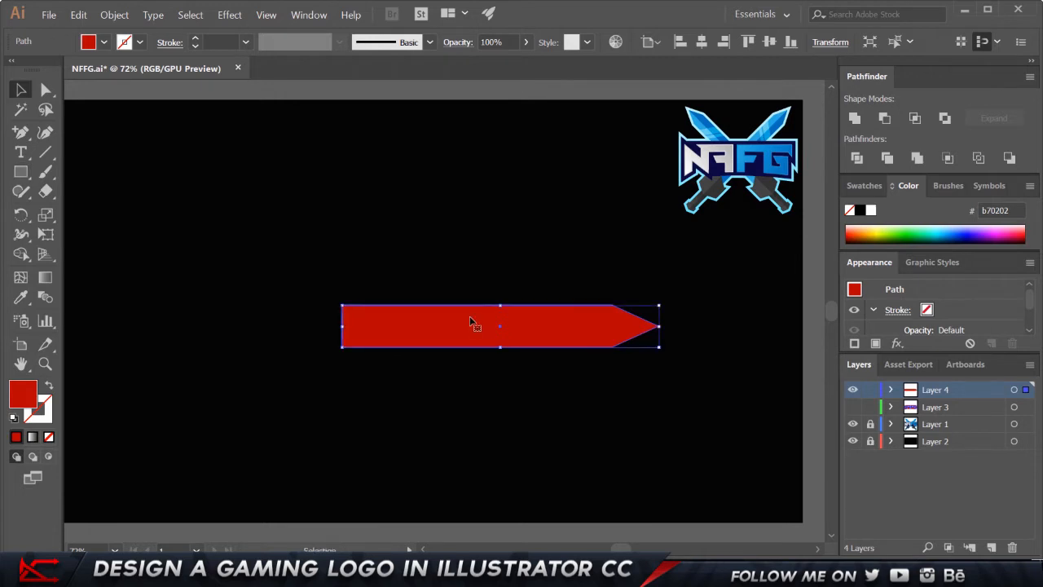
click(772, 43)
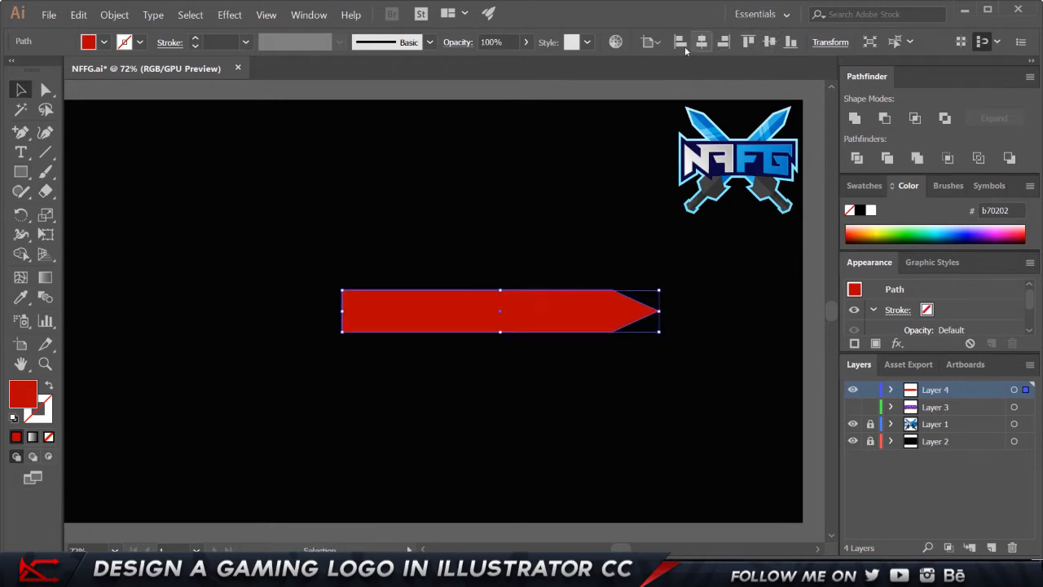
click(703, 44)
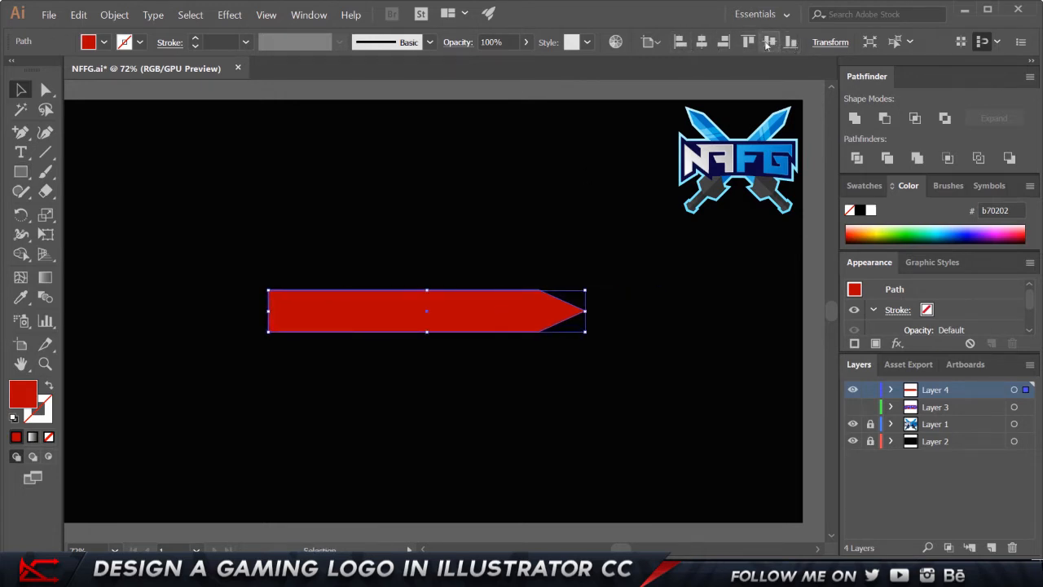
click(651, 42)
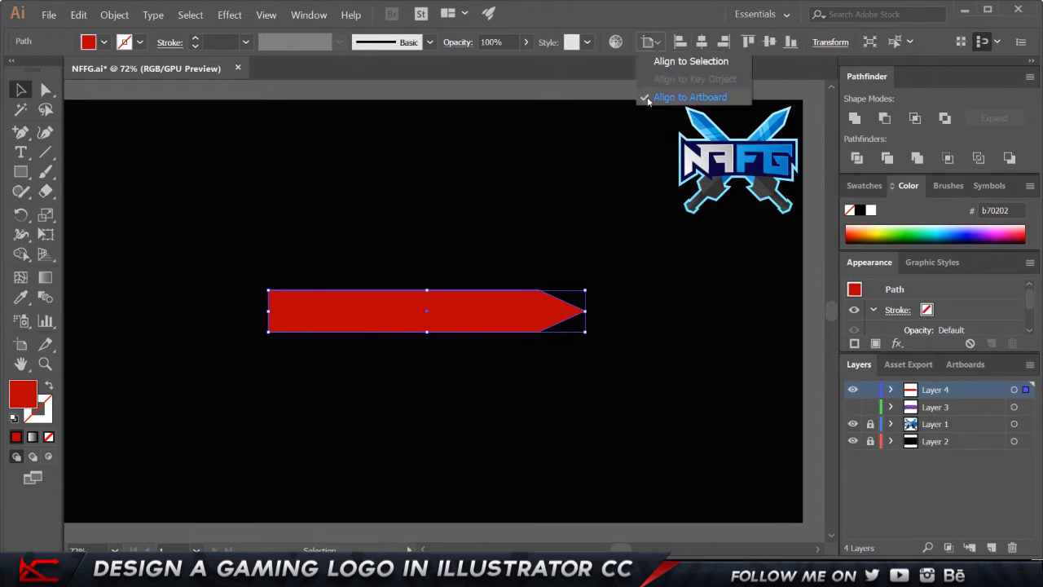
click(396, 221)
Draw an upright red rectangle over the blade's blunt end and center it on the artboard both horizontally and vertically
key(m)
drag(219, 251, 289, 348)
key(v)
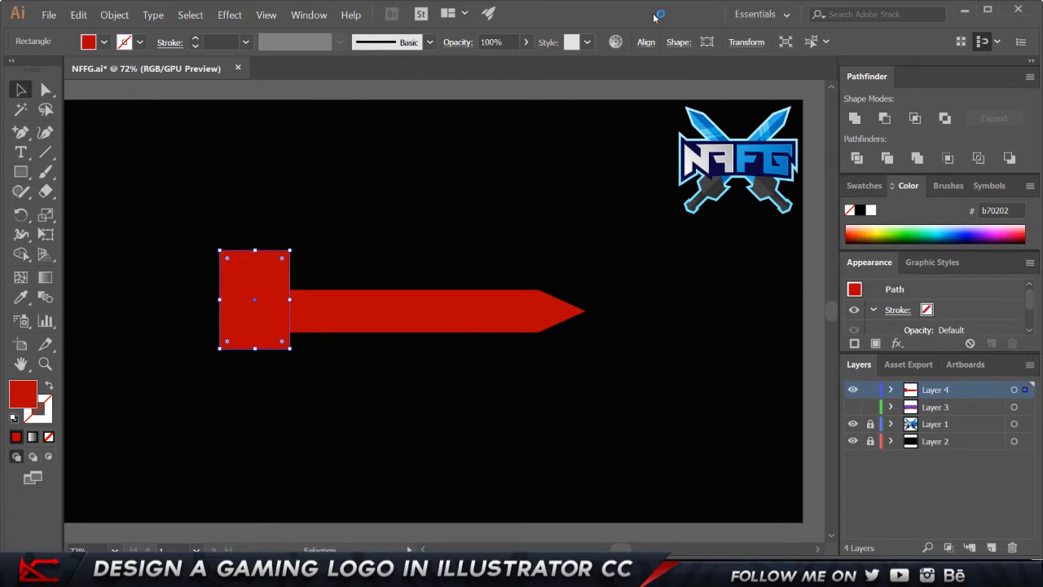
click(645, 45)
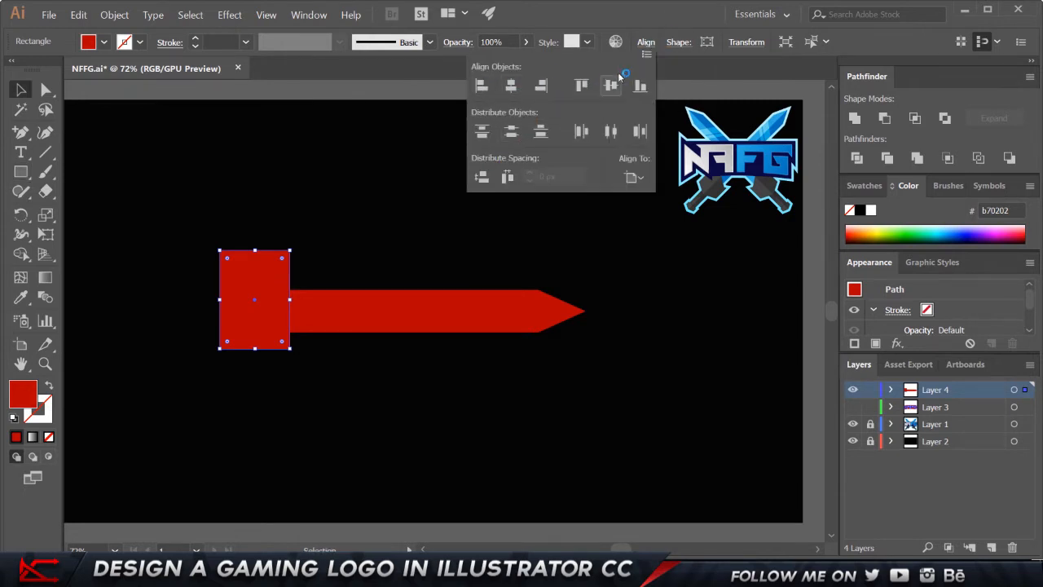
click(507, 87)
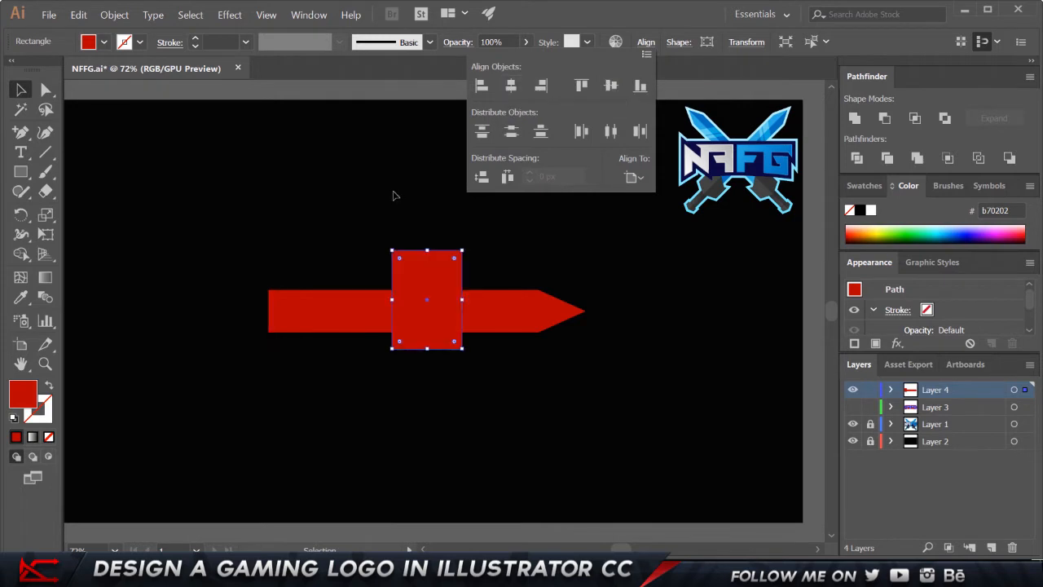
click(611, 87)
click(450, 310)
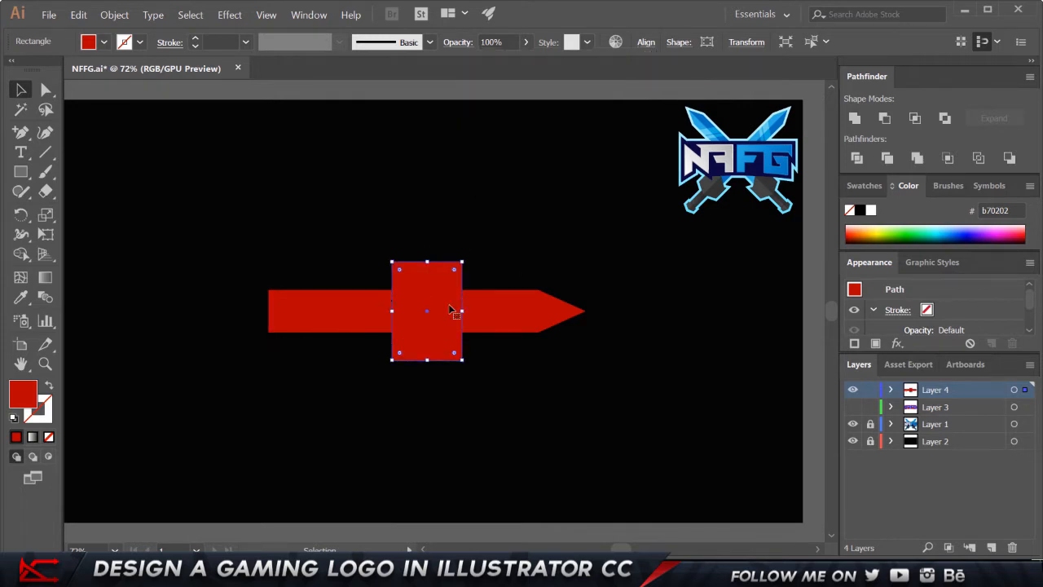
Move the upright rectangle back over the blade's blunt end and reduce its height evenly from both sides until nearly square
drag(432, 295, 286, 288)
click(292, 285)
click(344, 256)
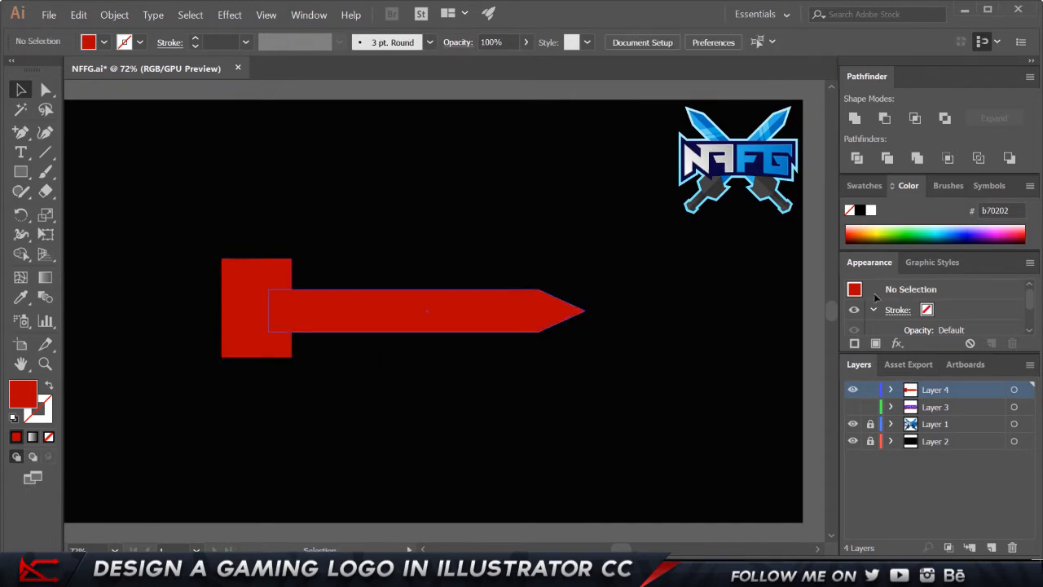
click(269, 273)
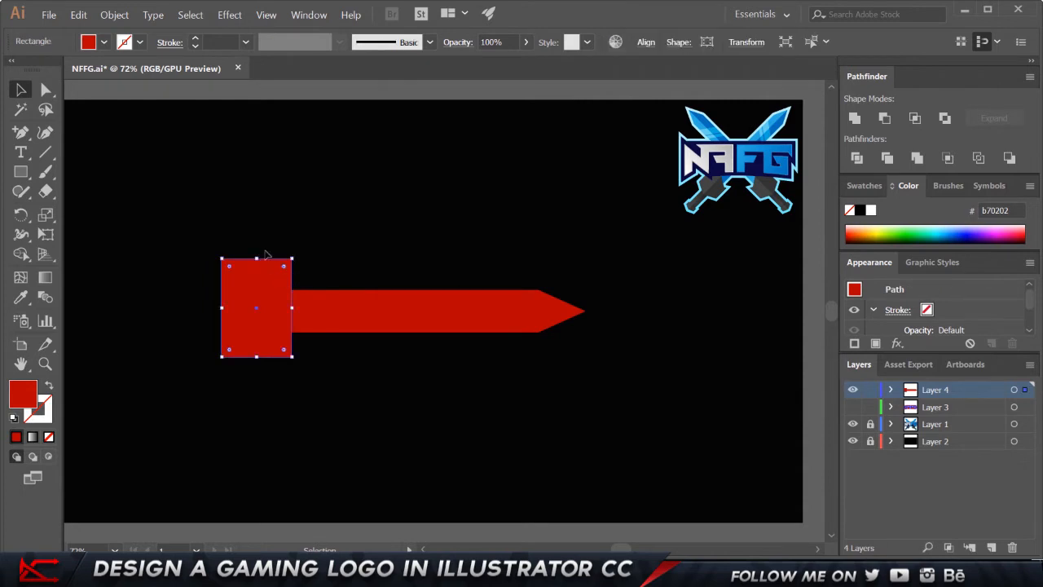
drag(256, 259, 256, 278)
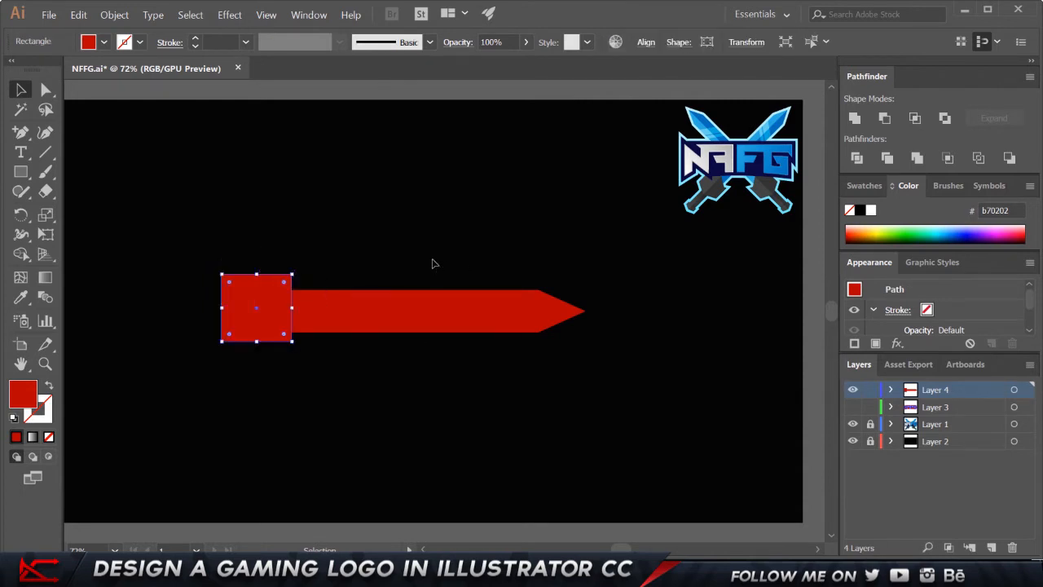
click(433, 261)
Add three anchor points to the square's blade-side edge with the Pen tool: one at the middle and one near each corner
scroll(247, 315, up, 1)
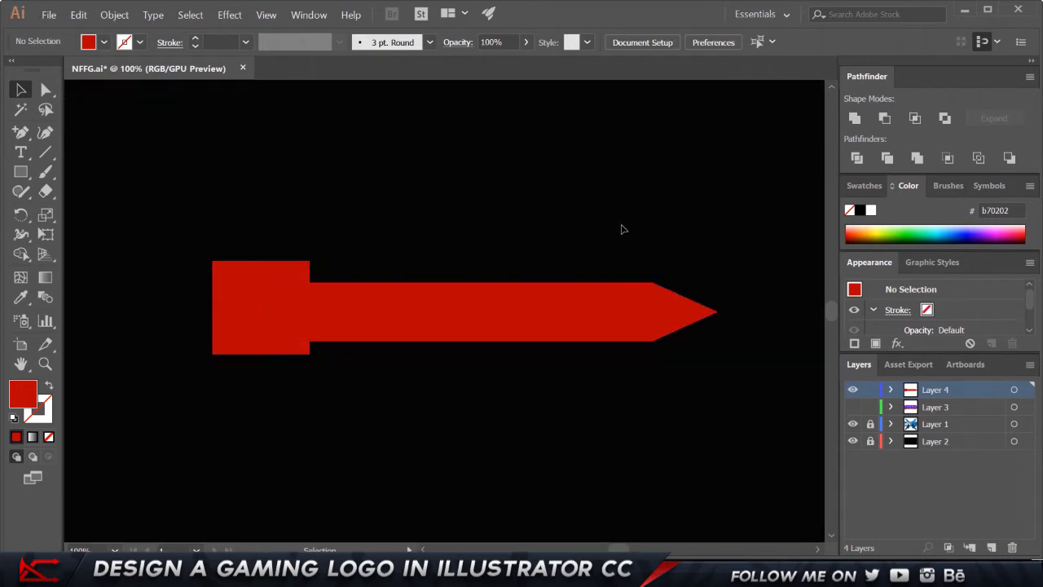
key(ctrl+0)
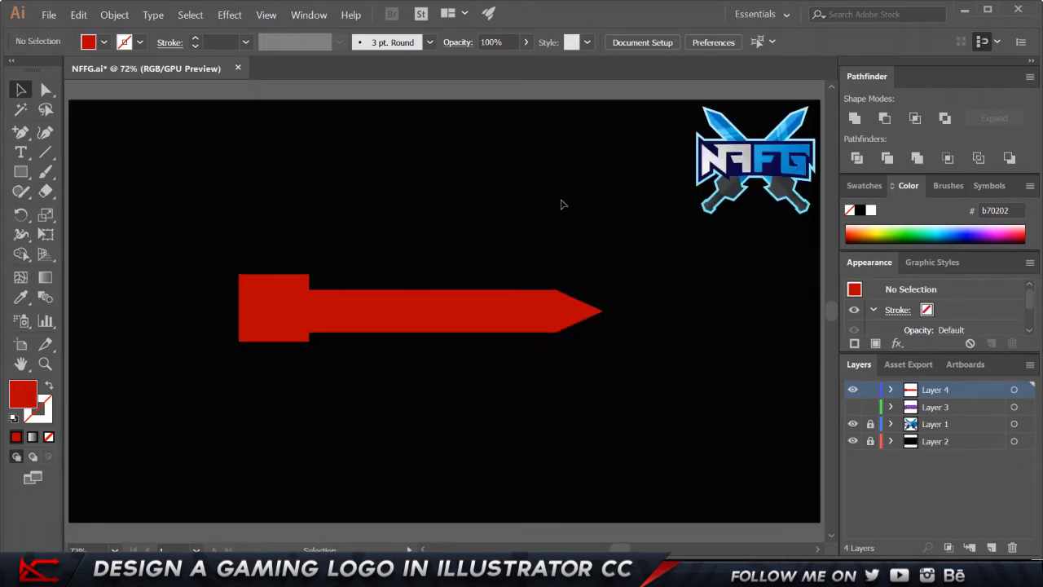
click(278, 311)
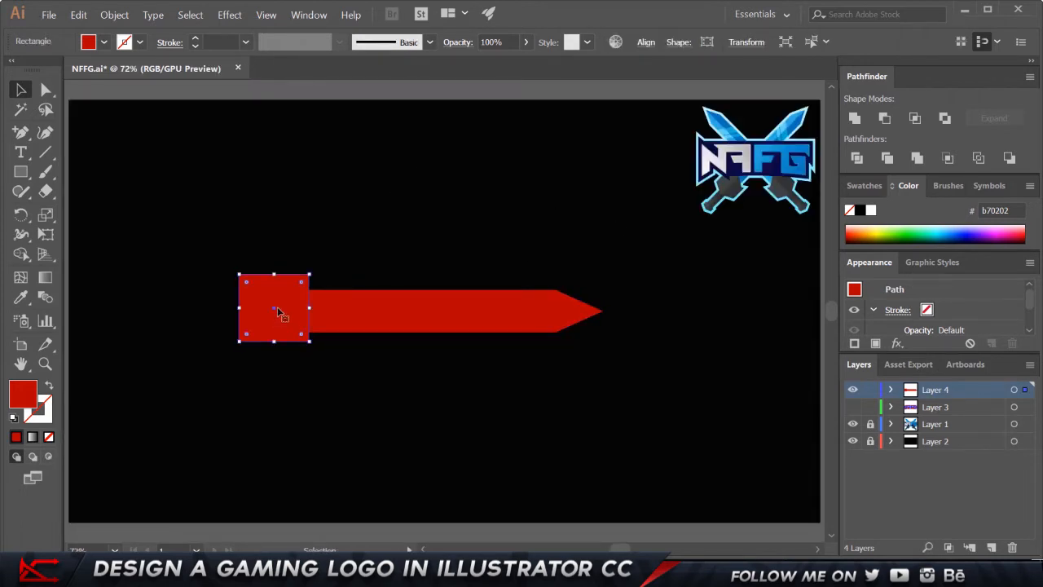
key(p)
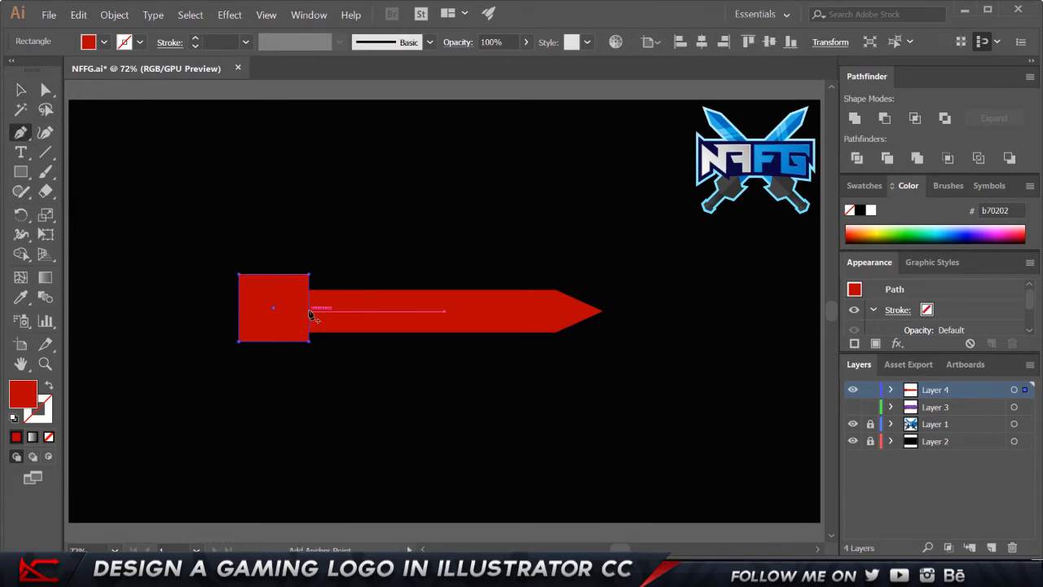
click(309, 308)
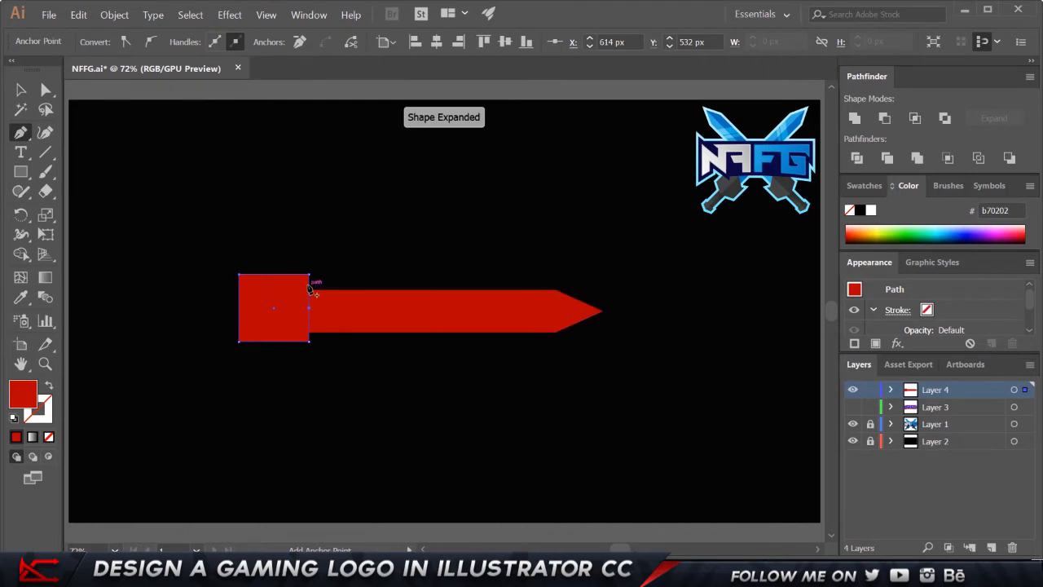
click(310, 284)
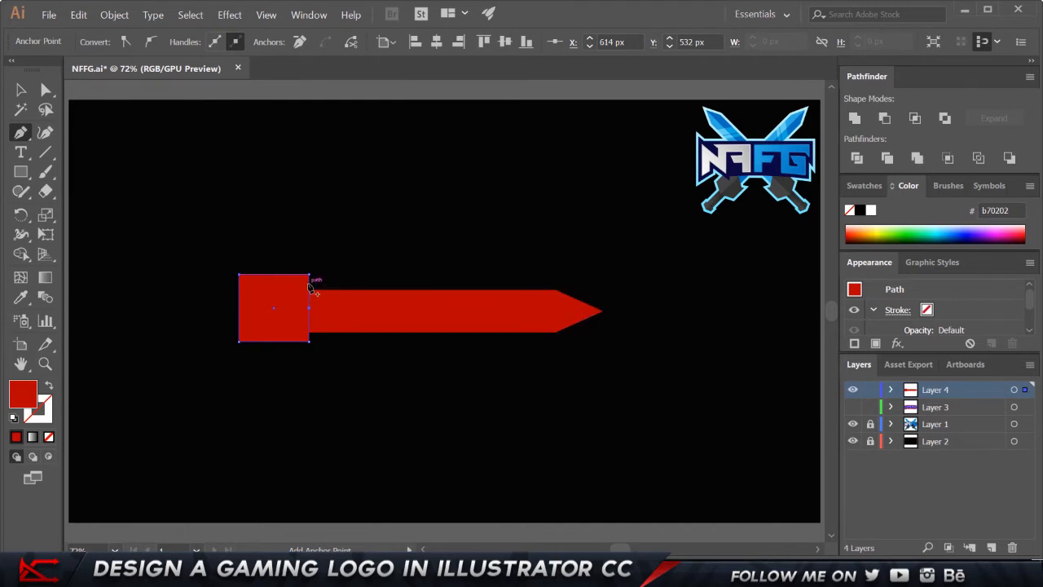
click(309, 335)
key(v)
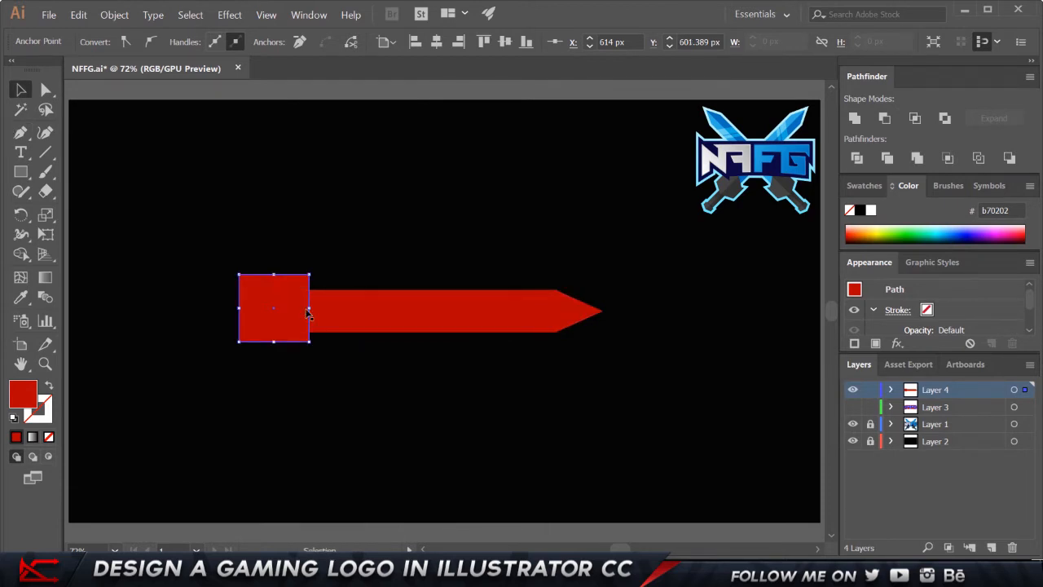
Pull the square's middle edge anchor point out along the blade to form a pointed guard
key(a)
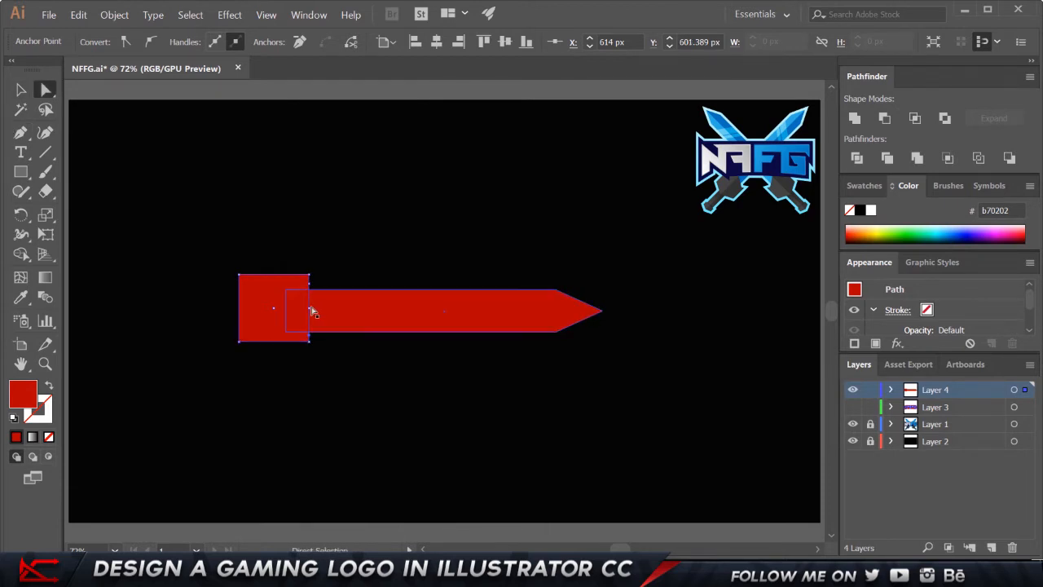
click(310, 310)
click(407, 318)
click(307, 300)
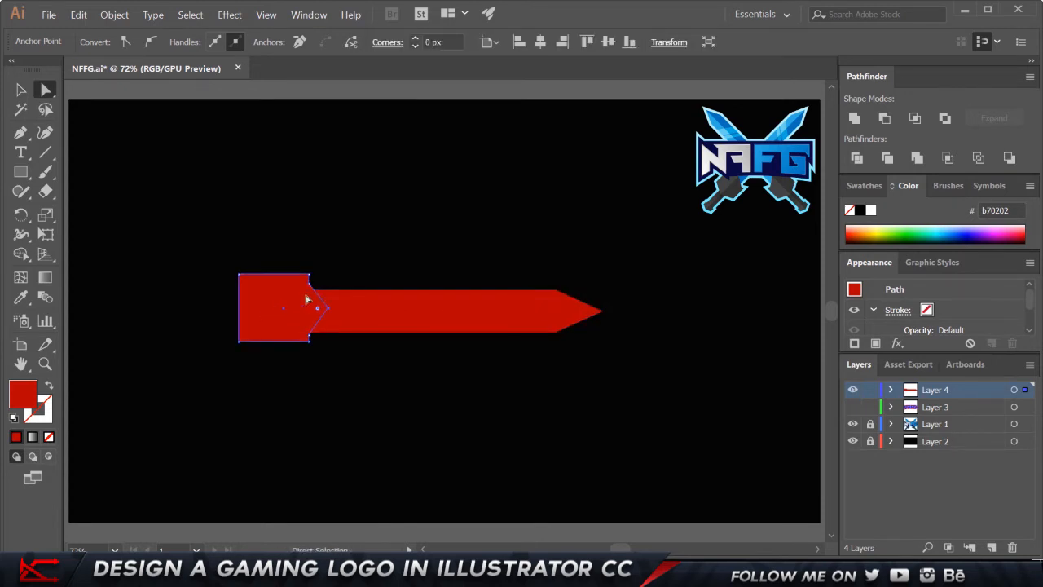
Nudge the two anchor points near the guard's corners inward, away from the blade tip, to cut a small notch on each side
click(310, 338)
key(Left)
key(Left)
key(Left)
key(Left)
key(Left)
key(Left)
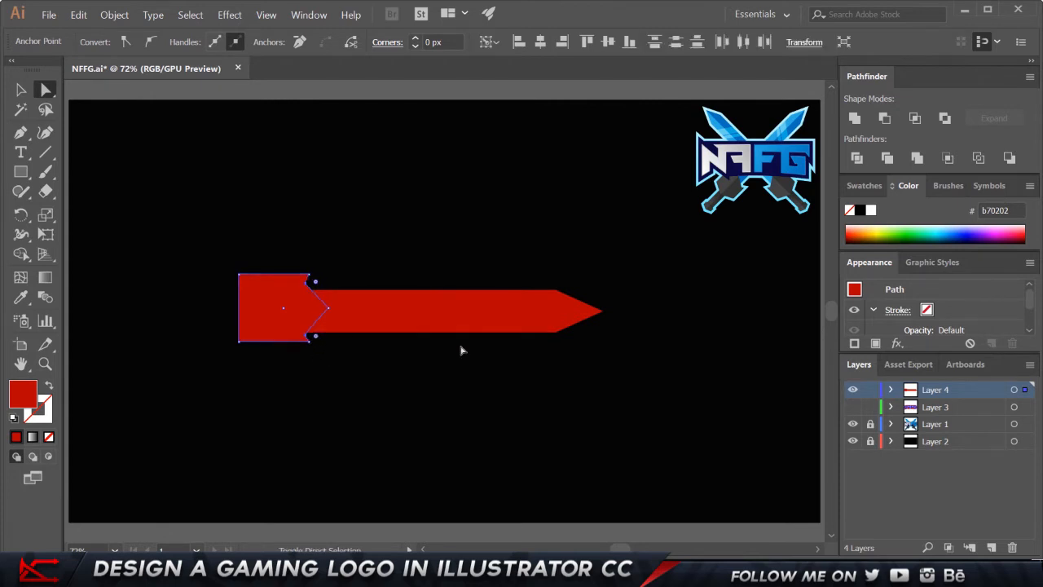
key(Right)
key(Right)
key(Right)
key(Right)
key(Right)
Select the whole guard shape, change its fill color to 3304b5 and deselect it
click(393, 377)
drag(318, 350, 235, 271)
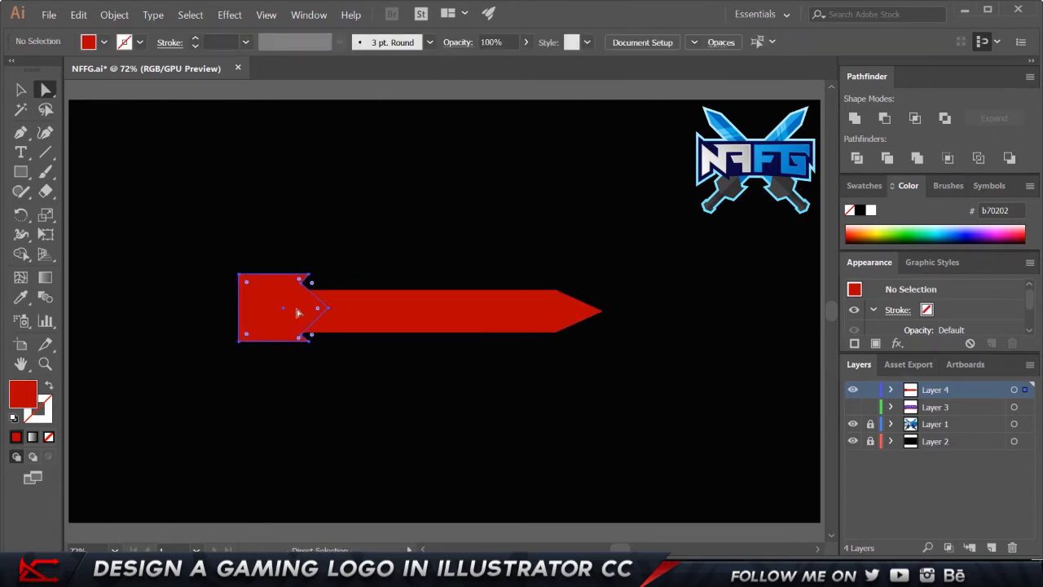
double_click(22, 394)
text(3304b5)
click(459, 210)
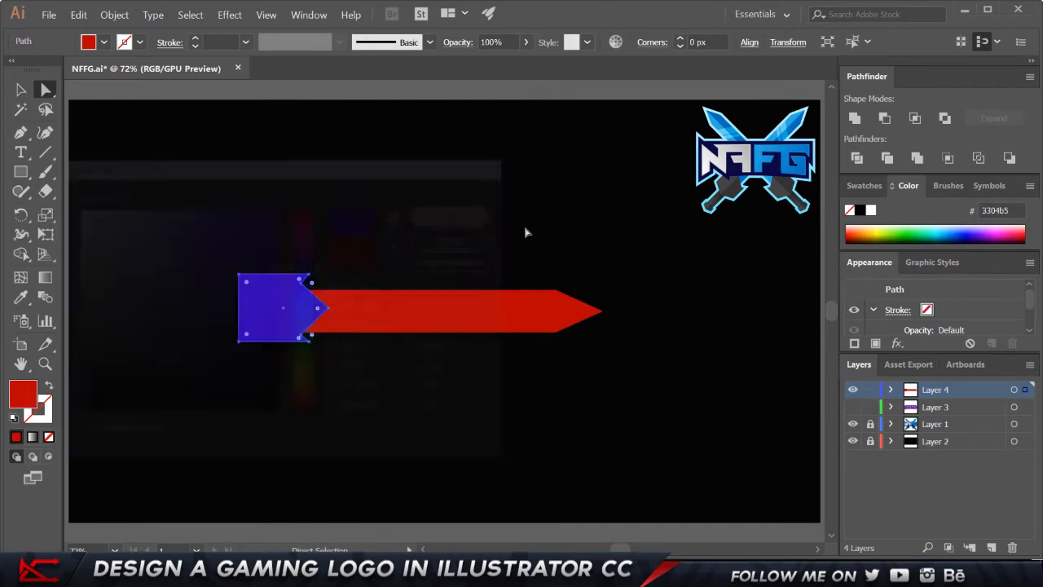
click(511, 445)
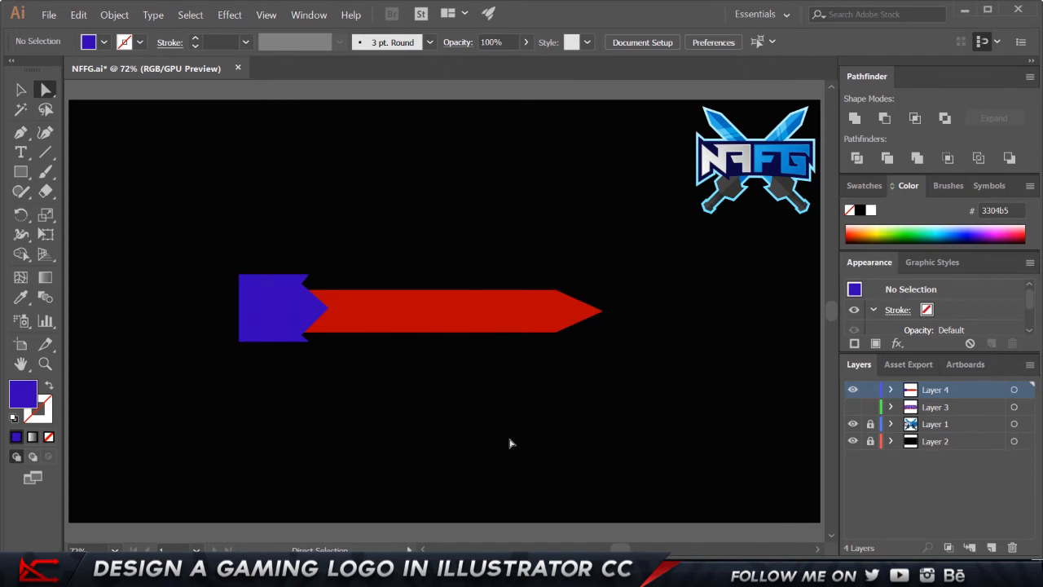
Draw a thin horizontal blue rectangle as the handle, extending left from inside the guard, and center it vertically on the artboard
click(20, 172)
drag(148, 295, 304, 316)
key(v)
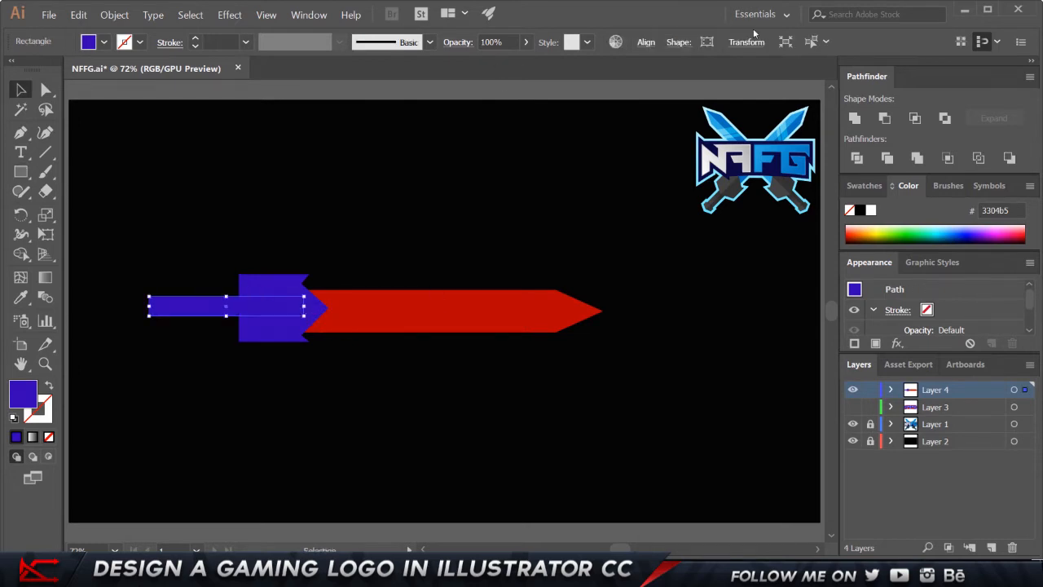
click(646, 42)
click(611, 86)
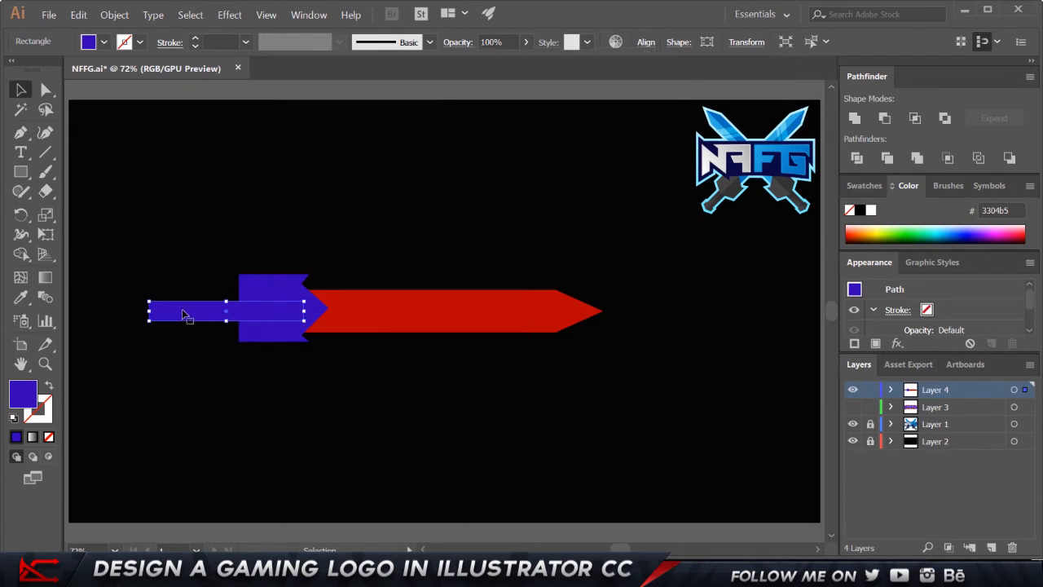
Shift the handle slightly toward the blade, shorten it from its free end and deselect it
drag(210, 308, 213, 308)
drag(150, 314, 175, 315)
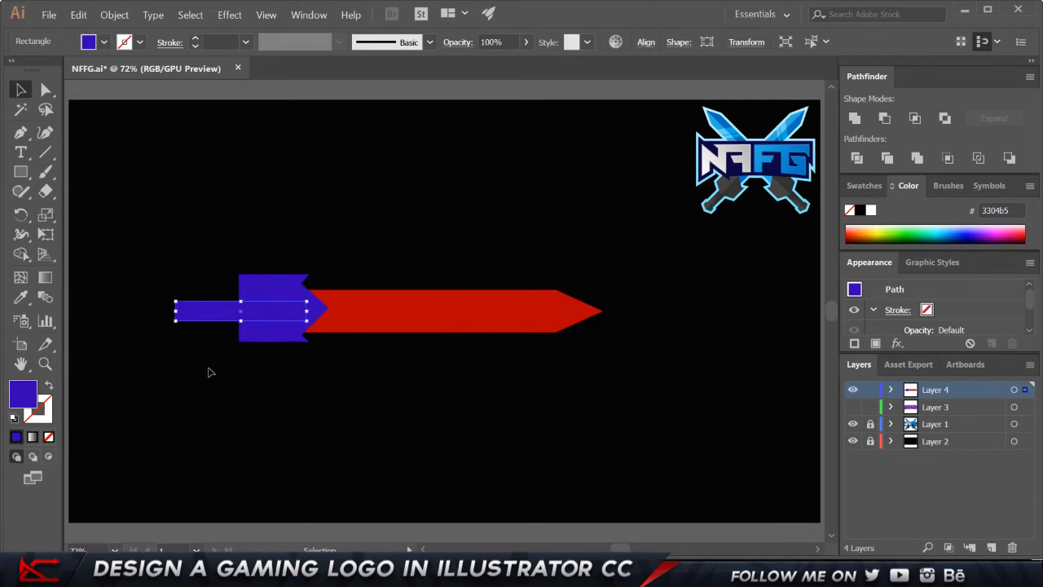
click(208, 372)
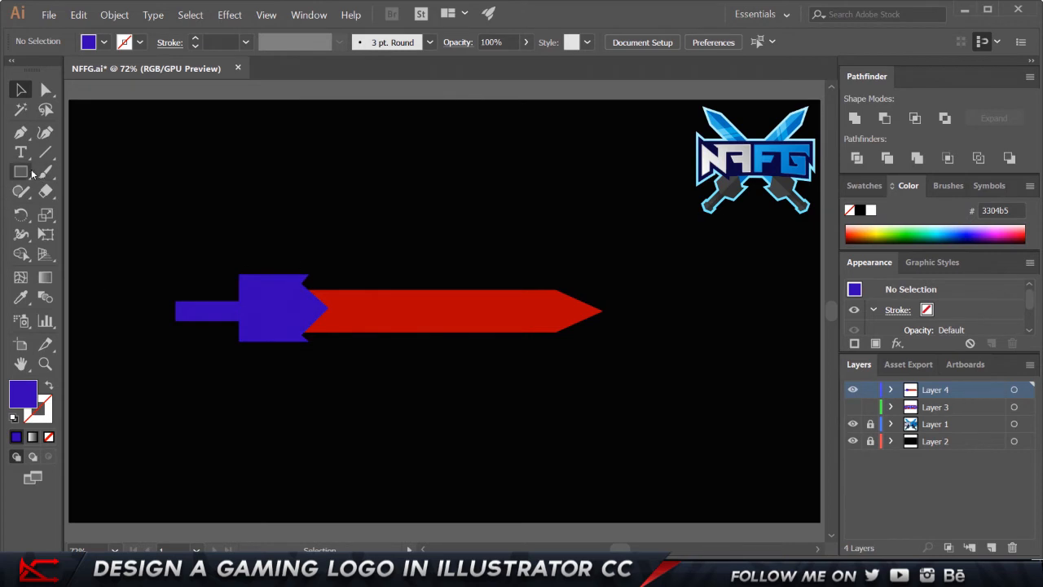
Duplicate the red blade below the sword and reflect the copy so its tip points left
click(468, 311)
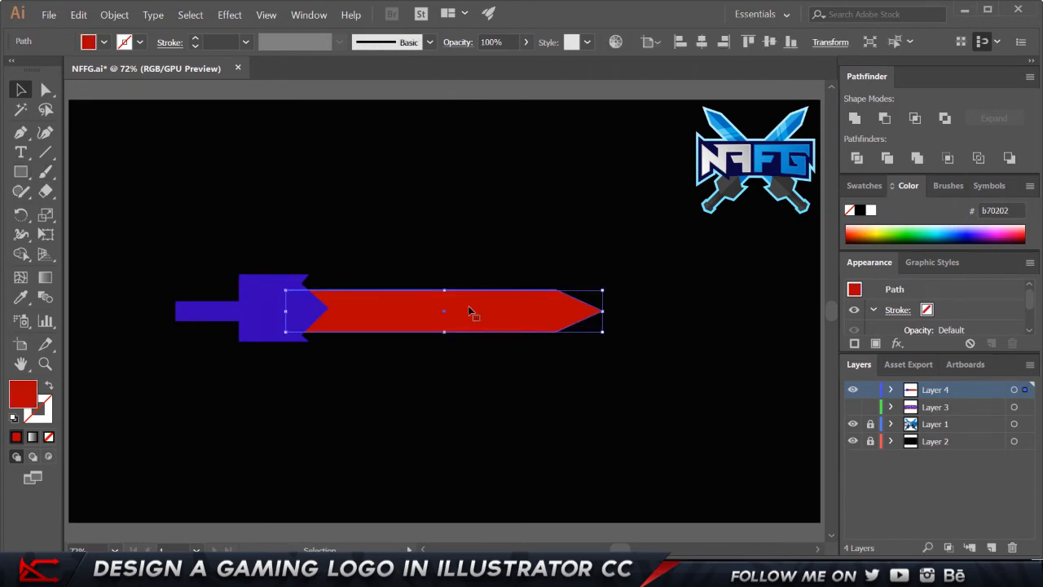
drag(487, 313, 496, 398)
right_click(534, 395)
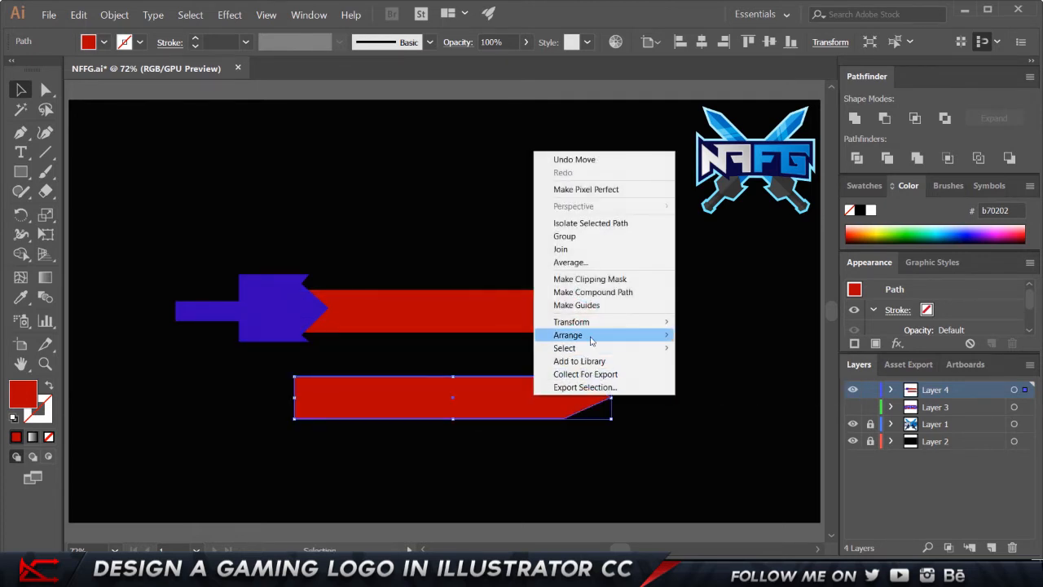
mouse_move(593, 324)
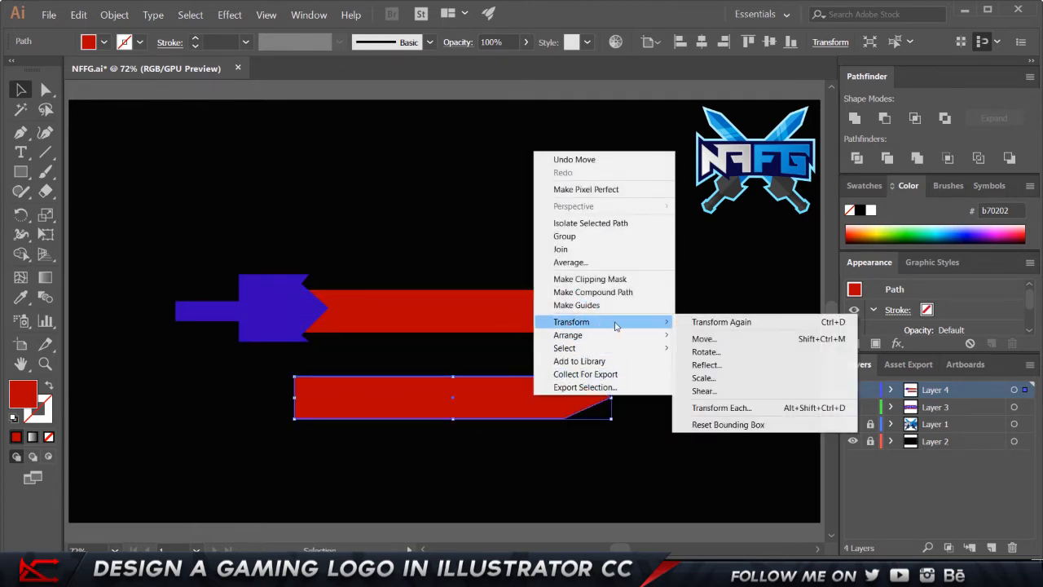
click(707, 366)
click(629, 340)
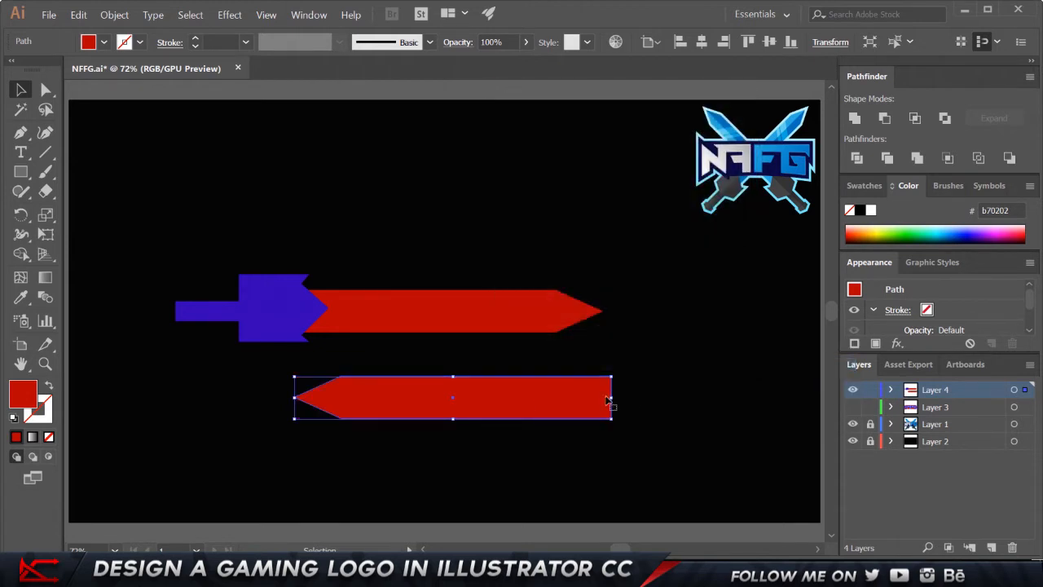
Shrink the reflected copy into a small pommel and stack it in front of the handle's free end
drag(608, 401, 336, 407)
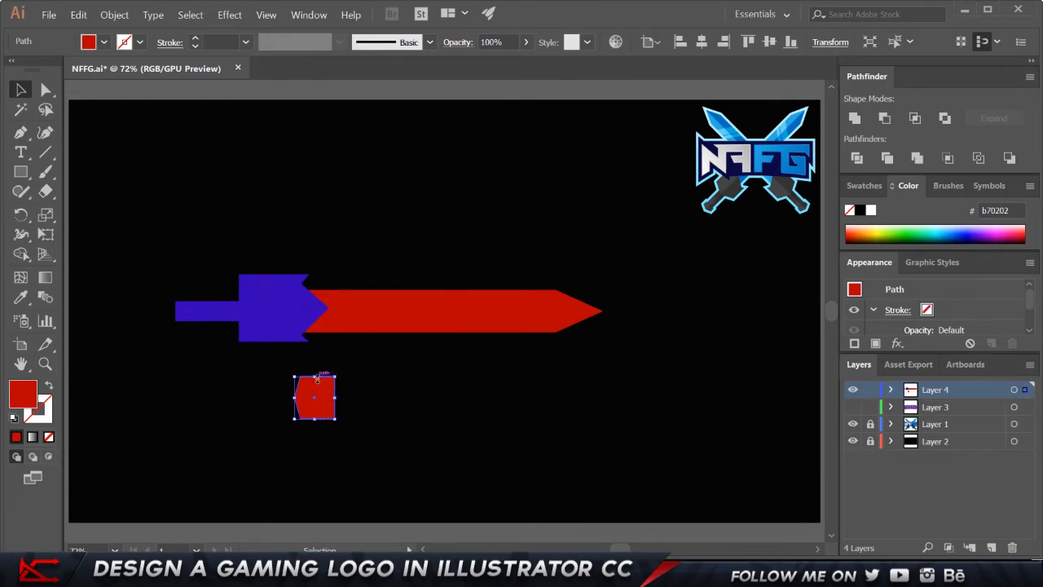
drag(316, 377, 180, 311)
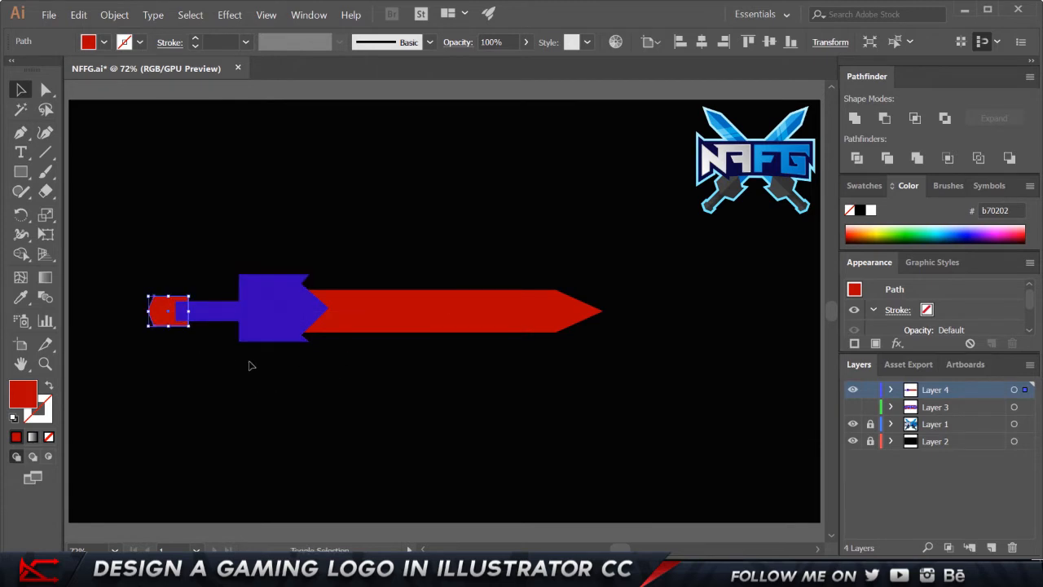
right_click(160, 308)
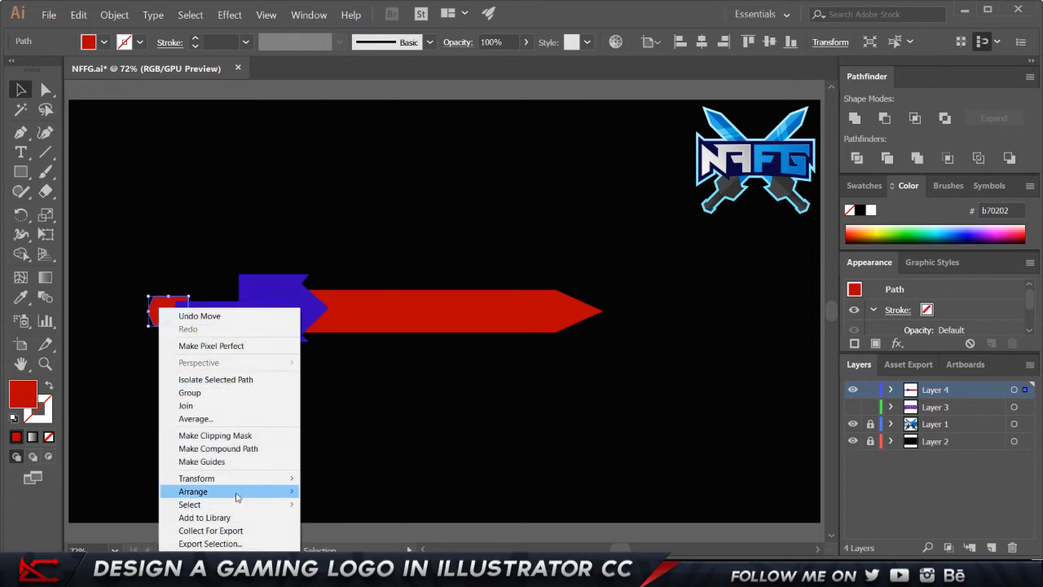
mouse_move(238, 493)
click(357, 492)
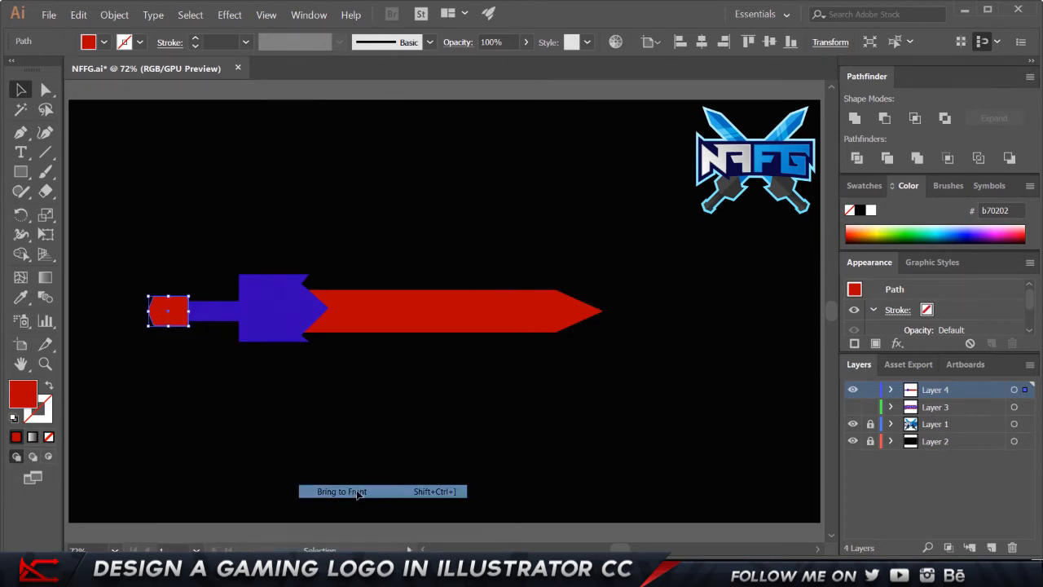
Narrow the pommel, seat it over the end of the handle and deselect it
mouse_move(190, 311)
mouse_down()
mouse_move(163, 315)
mouse_move(181, 311)
mouse_up()
click(175, 390)
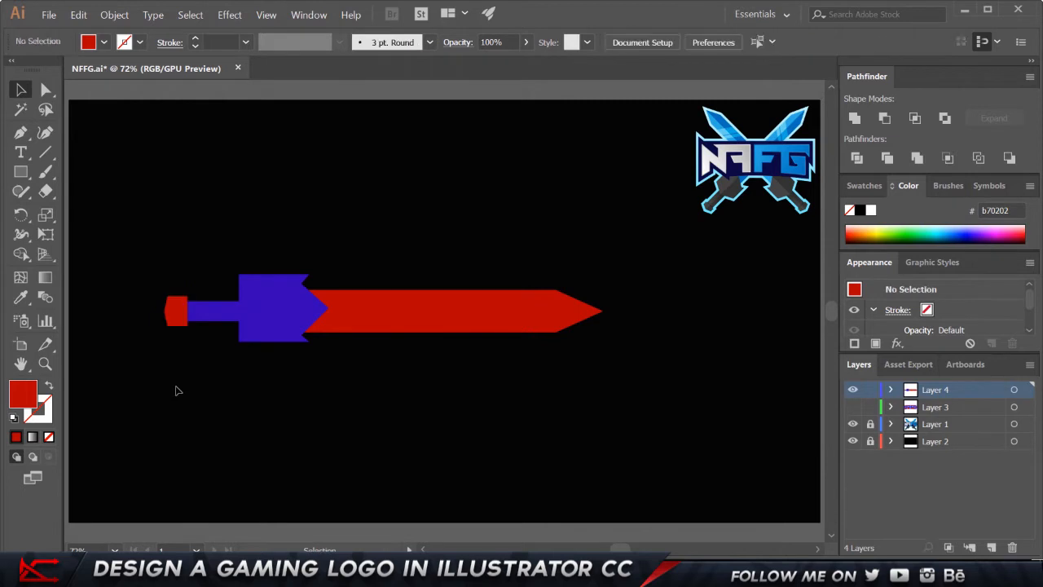
click(172, 311)
click(235, 260)
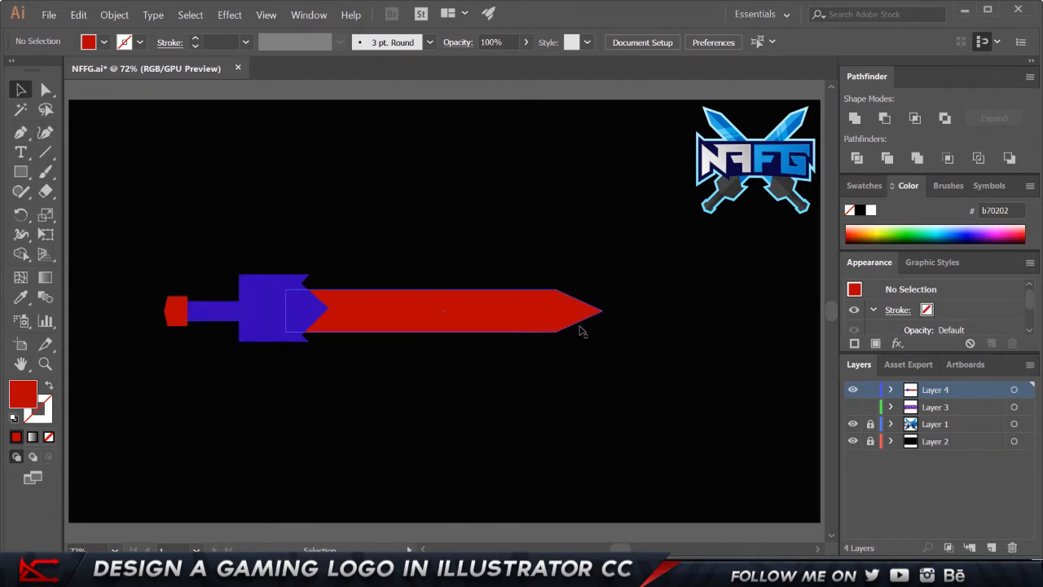
Draw a wide red rectangle covering the sword's upper half, with its lower edge on the blade's horizontal center line
click(20, 171)
drag(97, 154, 728, 309)
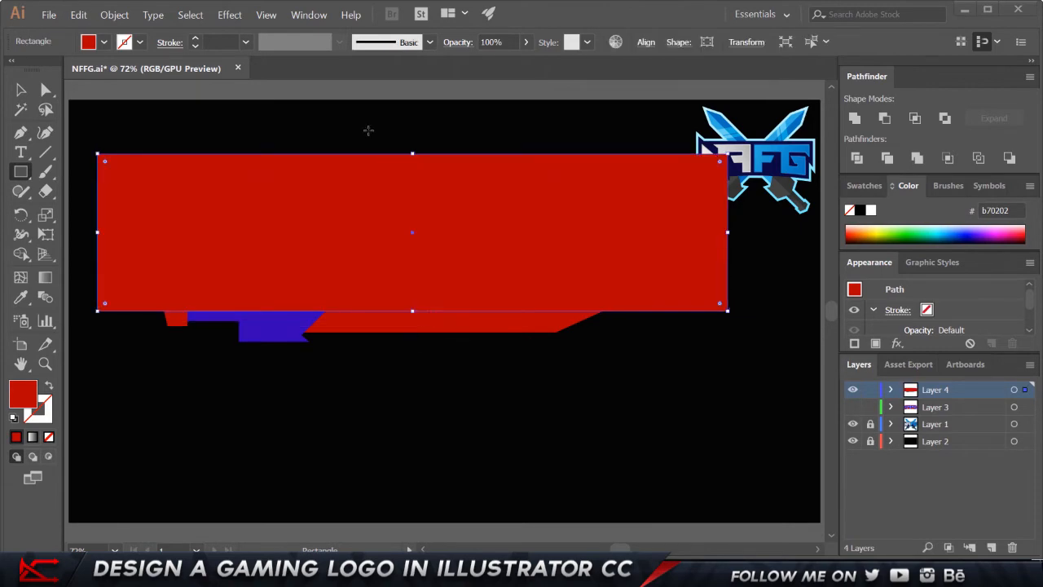
click(310, 14)
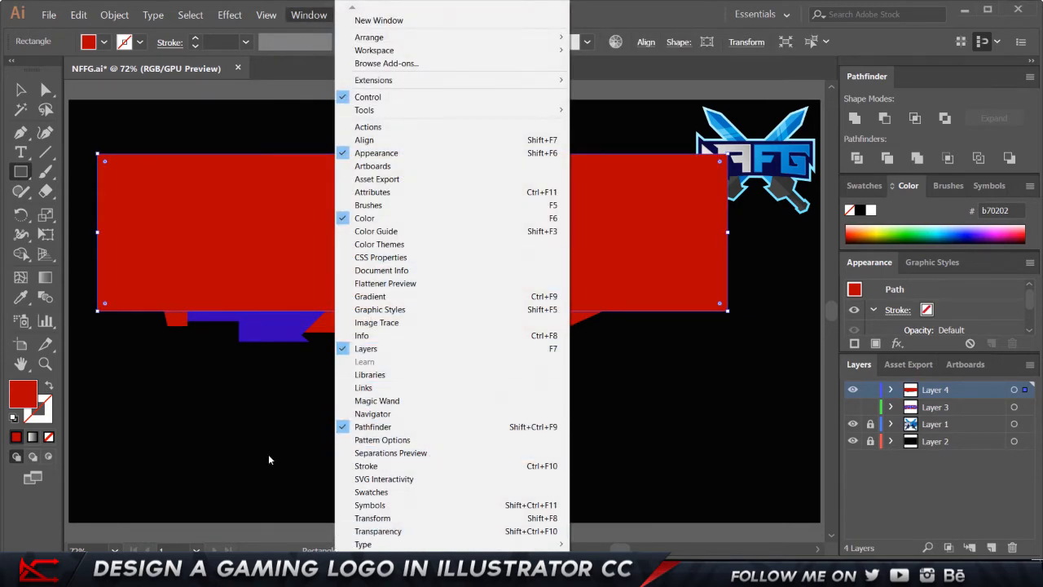
mouse_move(274, 13)
click(395, 394)
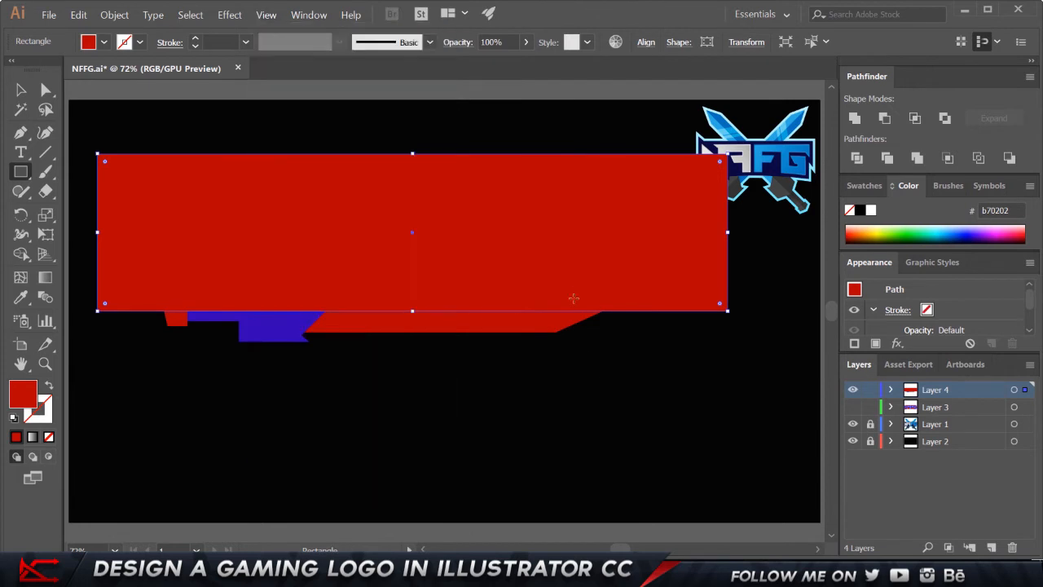
Select the blade together with the wide rectangle and split them with the Pathfinder Divide operation
key(v)
shift+click(477, 281)
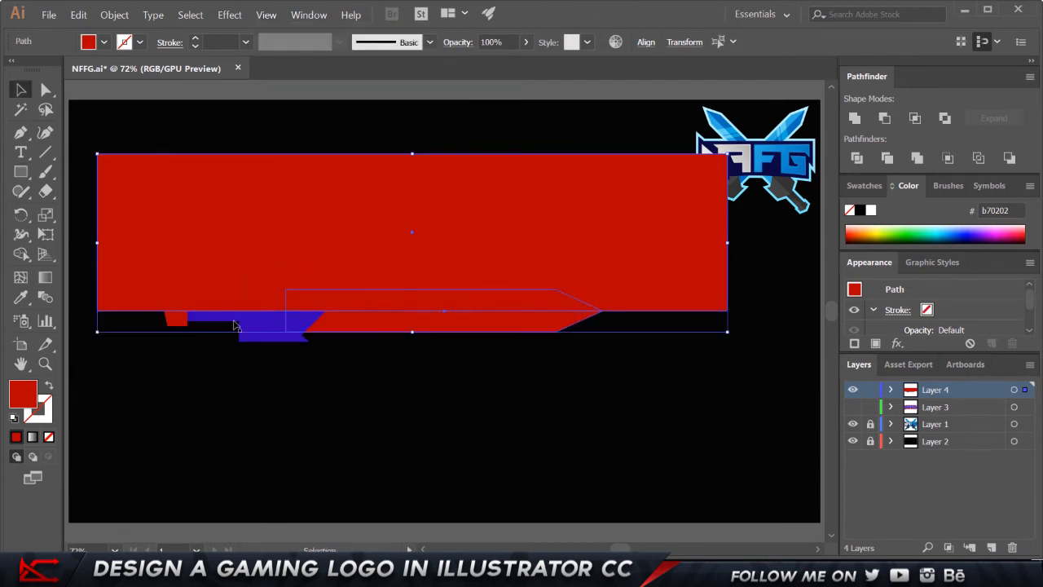
click(530, 417)
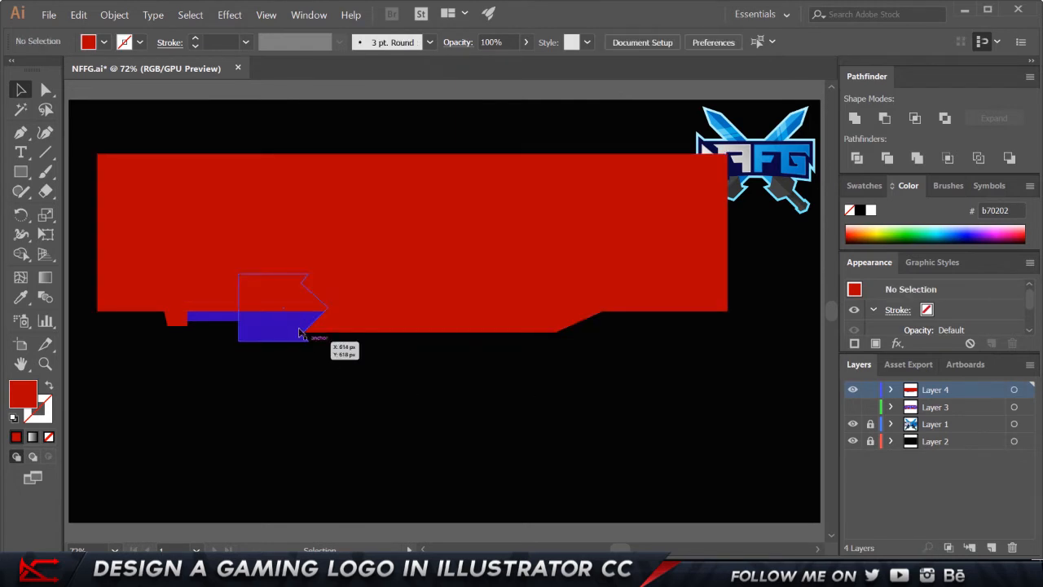
click(503, 326)
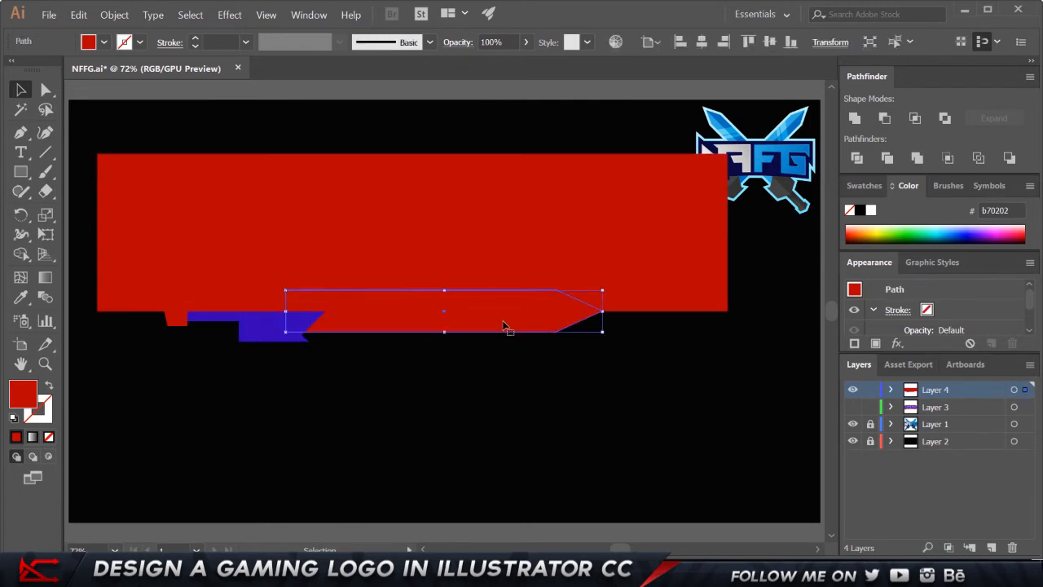
shift+click(508, 217)
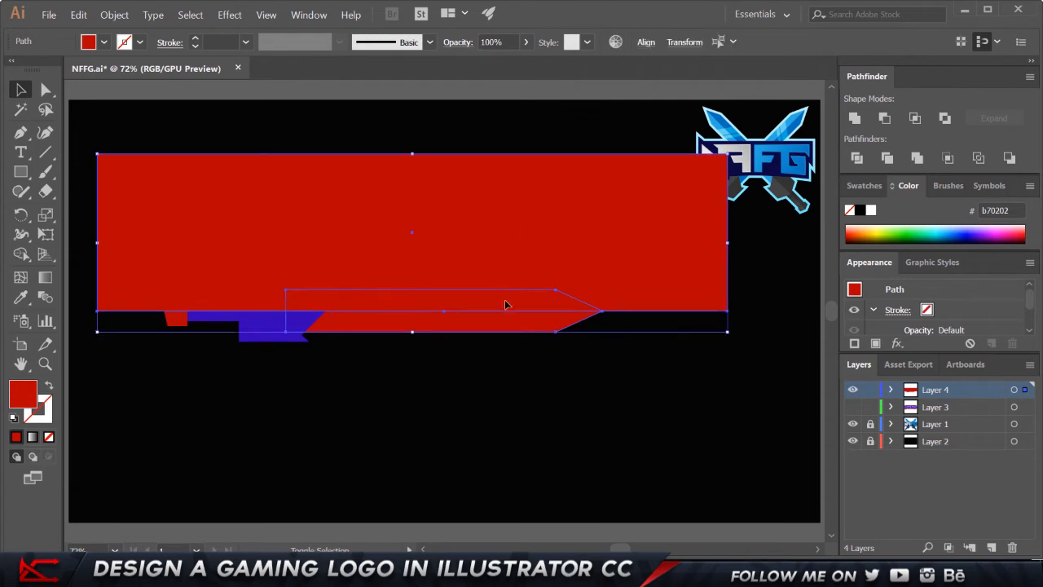
click(855, 159)
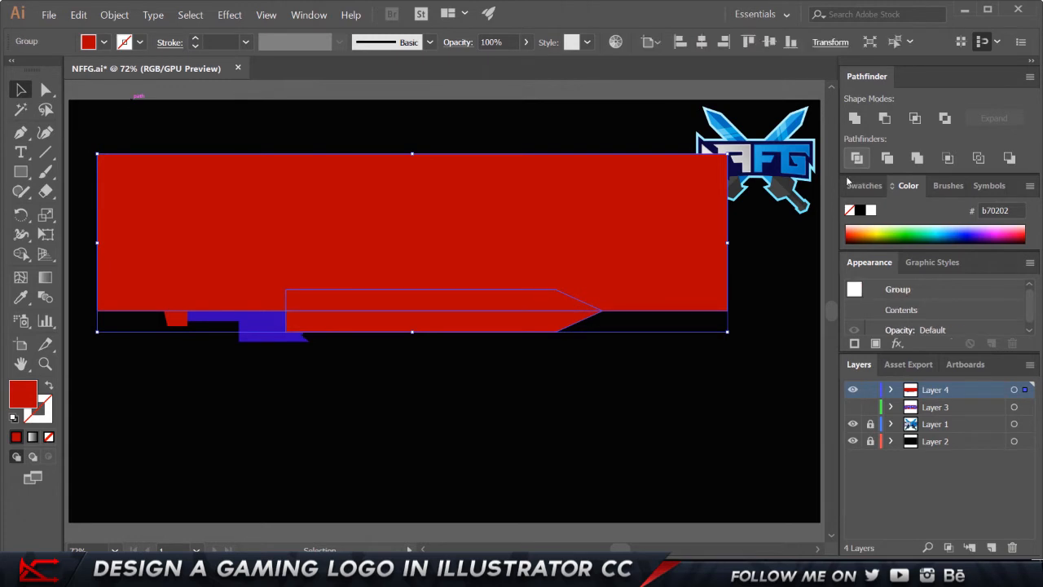
click(525, 383)
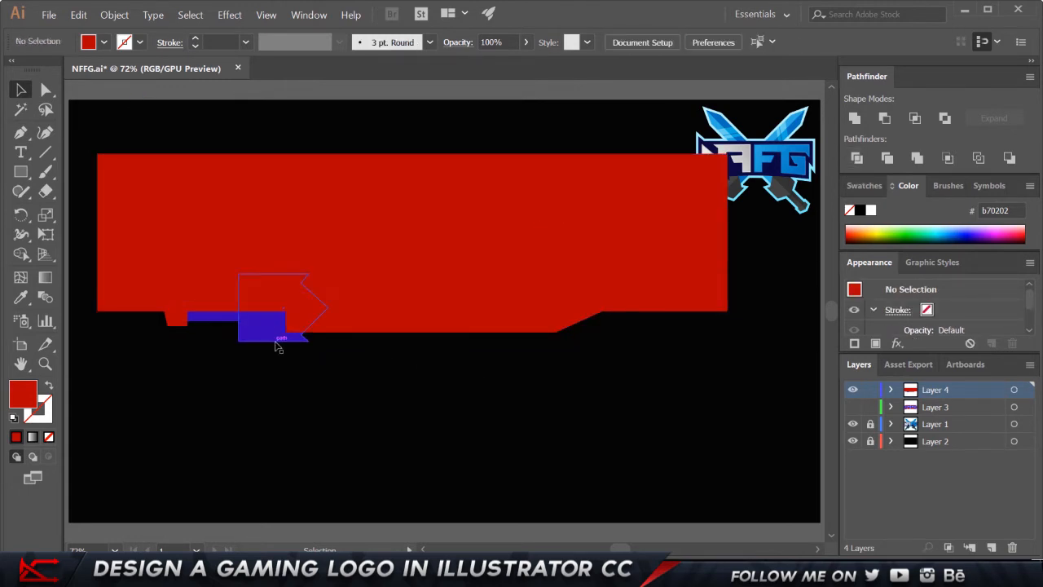
Ungroup the divided rectangle and blade pieces and deselect them
click(392, 225)
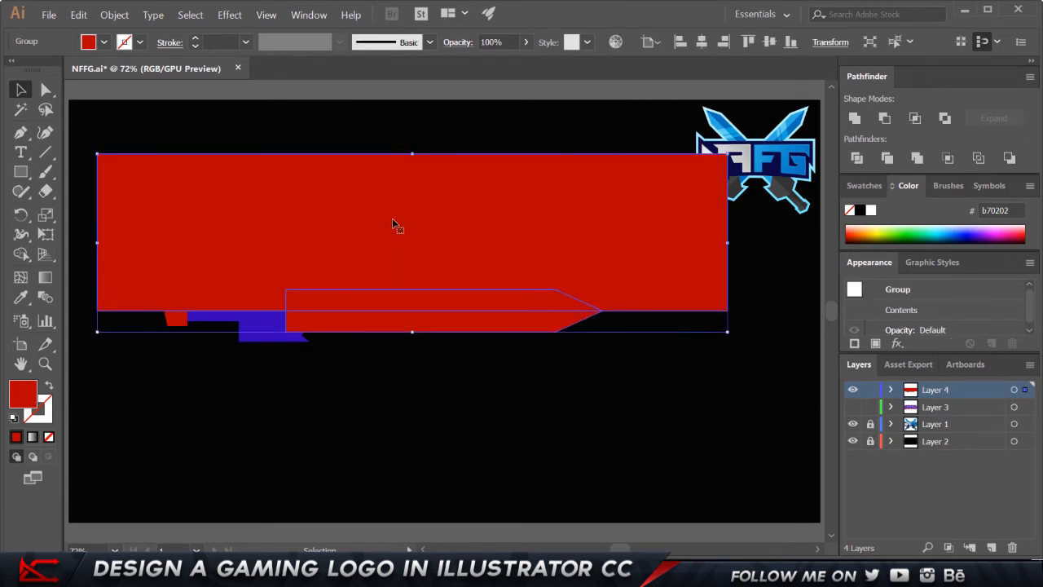
right_click(356, 202)
click(392, 295)
click(429, 351)
Select the blade's upper and lower pieces together and move them right, clear of the guard
click(479, 326)
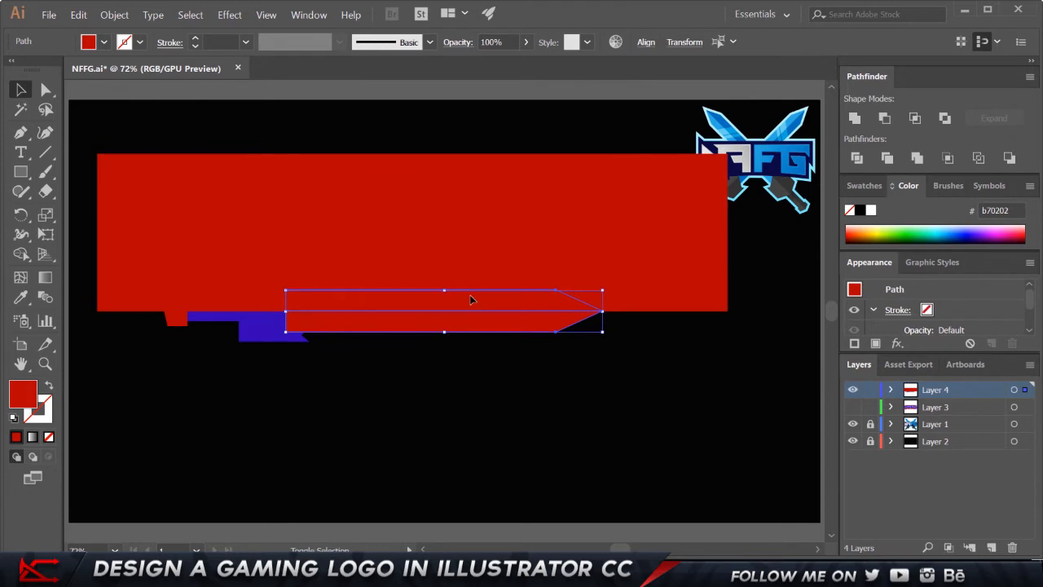
shift+click(523, 299)
shift+click(516, 295)
key(shift+Right)
key(shift+Right)
key(shift+Right)
key(shift+Right)
key(shift+Right)
key(shift+Right)
key(shift+Right)
key(shift+Right)
key(shift+Right)
key(shift+Right)
key(shift+Right)
key(shift+Right)
key(shift+Right)
key(shift+Right)
key(shift+Right)
key(shift+Right)
key(shift+Right)
key(shift+Right)
key(shift+Right)
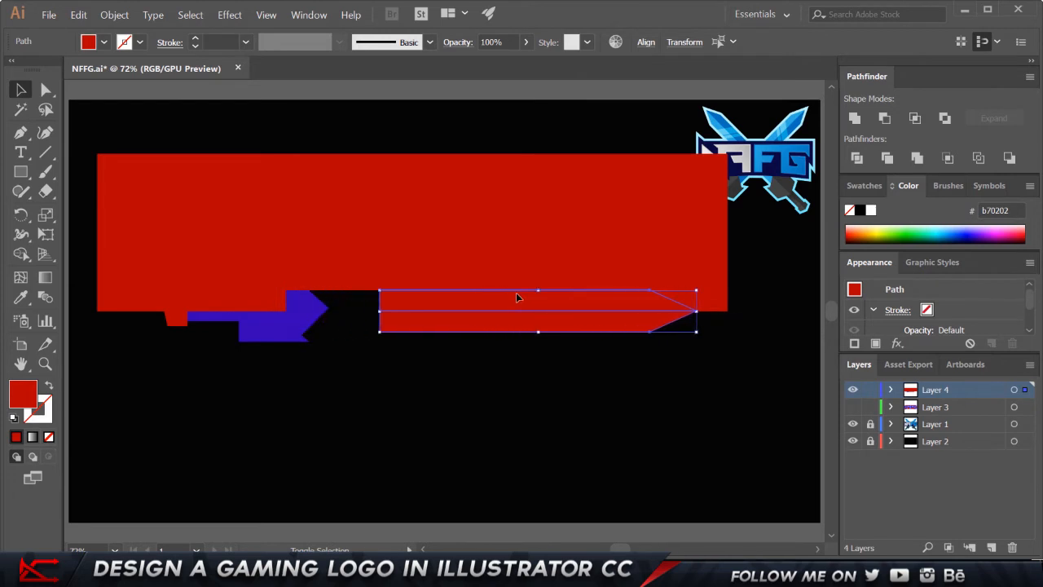
Shift the large red rectangle so it covers the guard's upper half, divide it with the blue guard shape, and ungroup the pieces
drag(401, 237, 452, 237)
click(289, 330)
shift+click(347, 237)
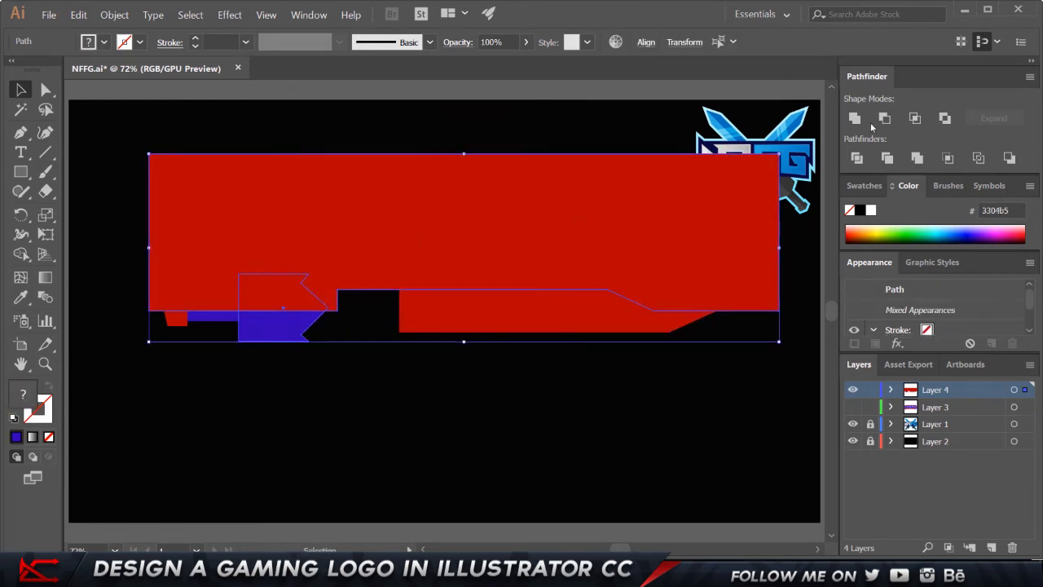
click(856, 158)
click(358, 396)
click(274, 333)
right_click(310, 206)
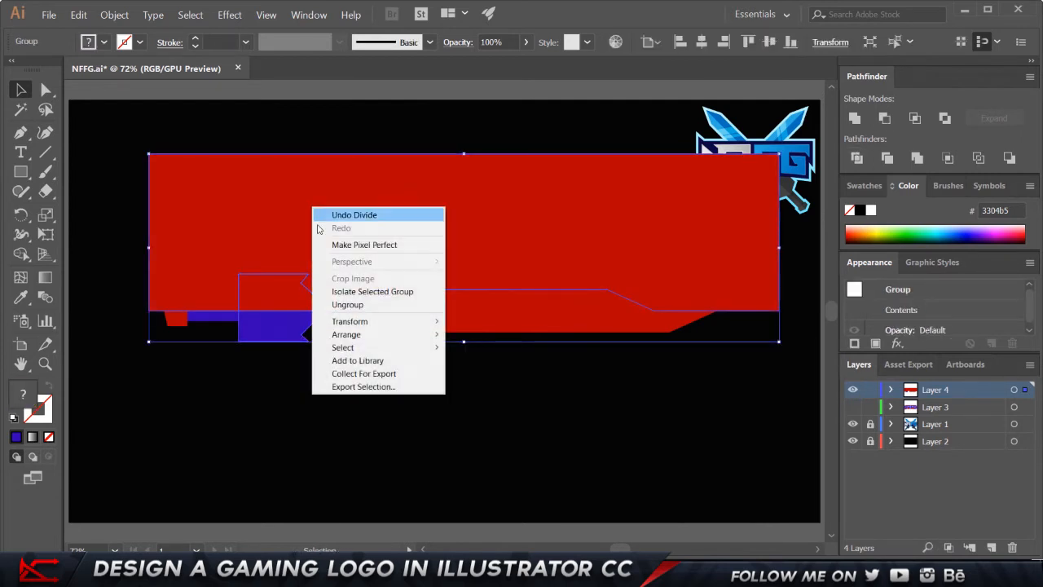
click(336, 303)
Move both halves of the guard right together until they meet the base of the blade
click(334, 445)
click(288, 330)
shift+click(282, 294)
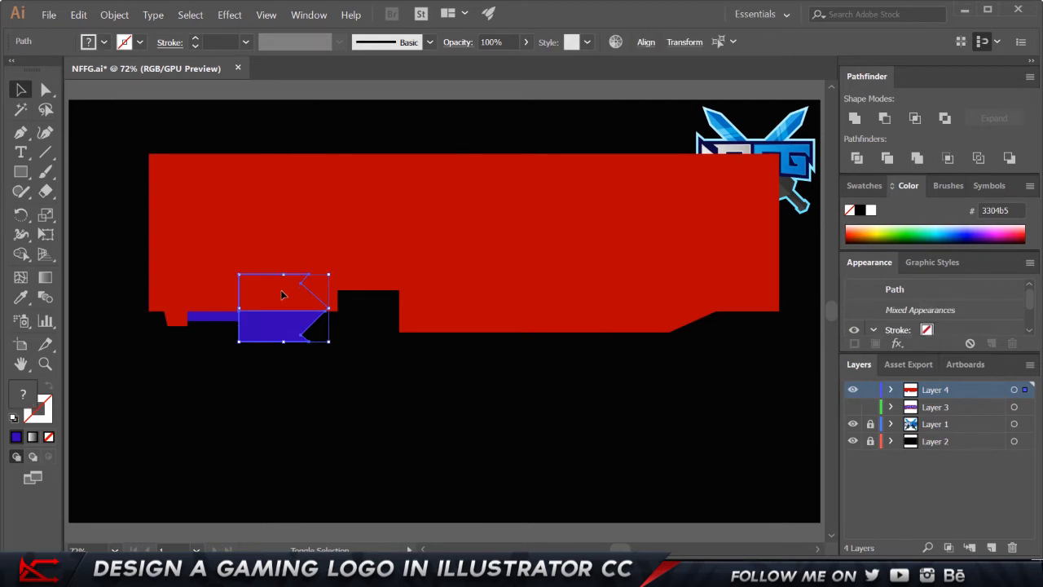
shift+click(279, 305)
shift+click(291, 301)
key(shift+Right)
key(shift+Right)
key(shift+Right)
key(shift+Right)
key(shift+Right)
key(shift+Right)
key(shift+Right)
key(shift+Right)
key(shift+Right)
key(shift+Right)
key(shift+Right)
key(shift+Right)
key(shift+Right)
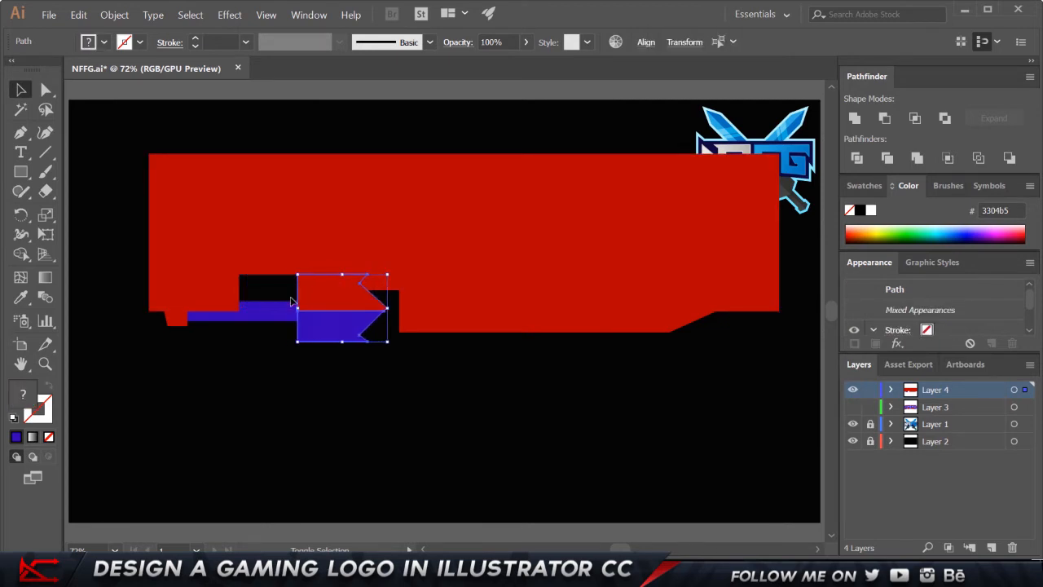
key(shift+Right)
Shorten the blue handle bar from its guard side and shift the large red rectangle so it fully spans the bar's upper half
click(291, 308)
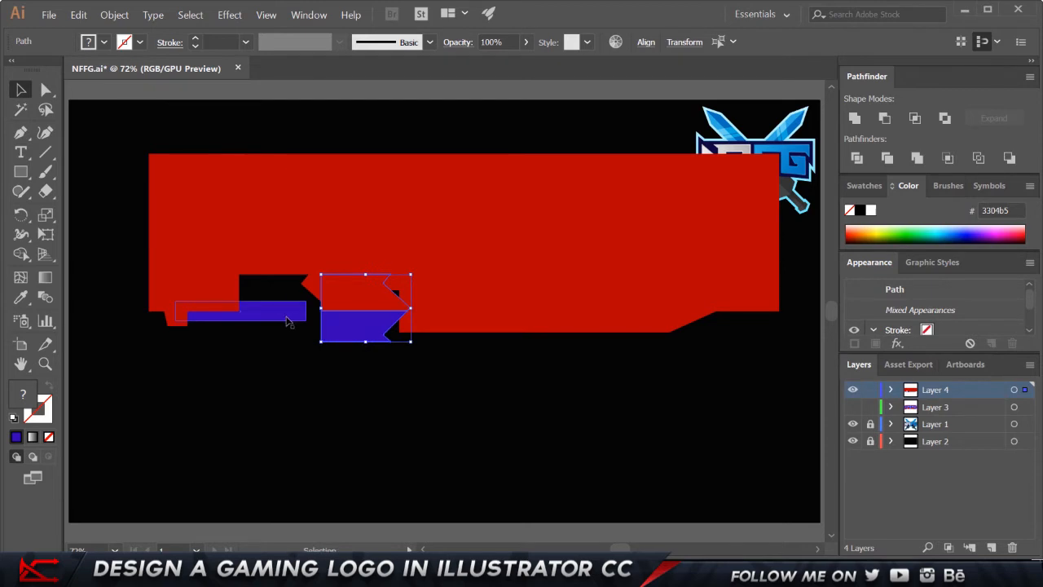
drag(307, 311, 244, 312)
drag(226, 271, 242, 271)
click(250, 373)
Divide the handle bar with the large red rectangle and ungroup the resulting pieces
click(236, 319)
shift+click(269, 231)
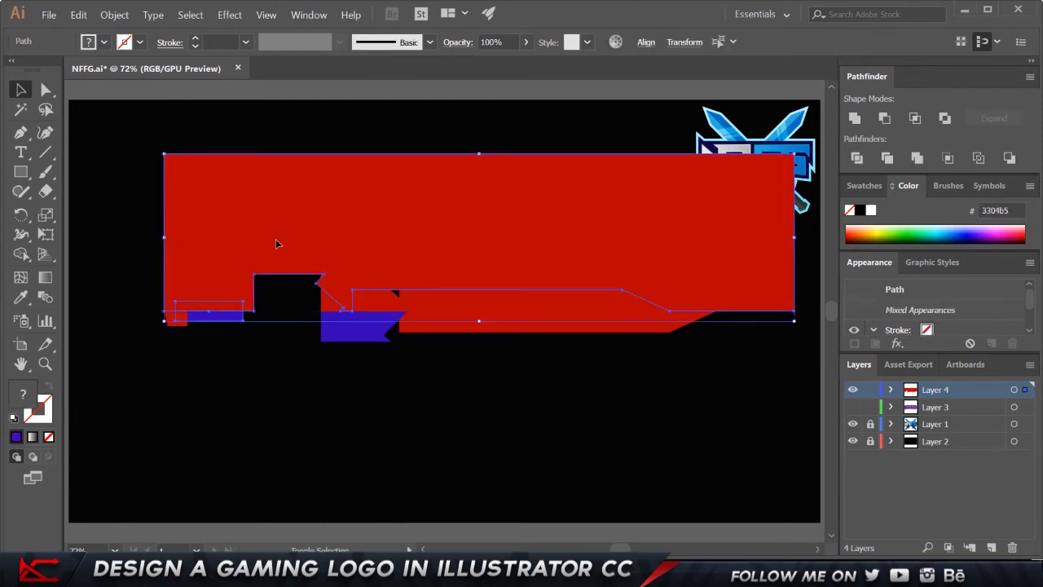
click(857, 157)
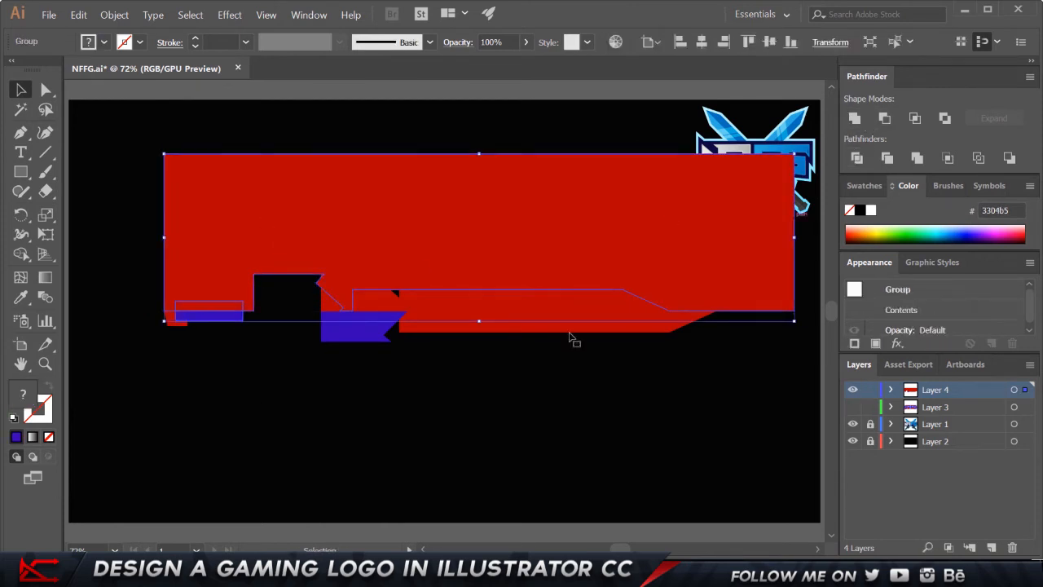
click(349, 375)
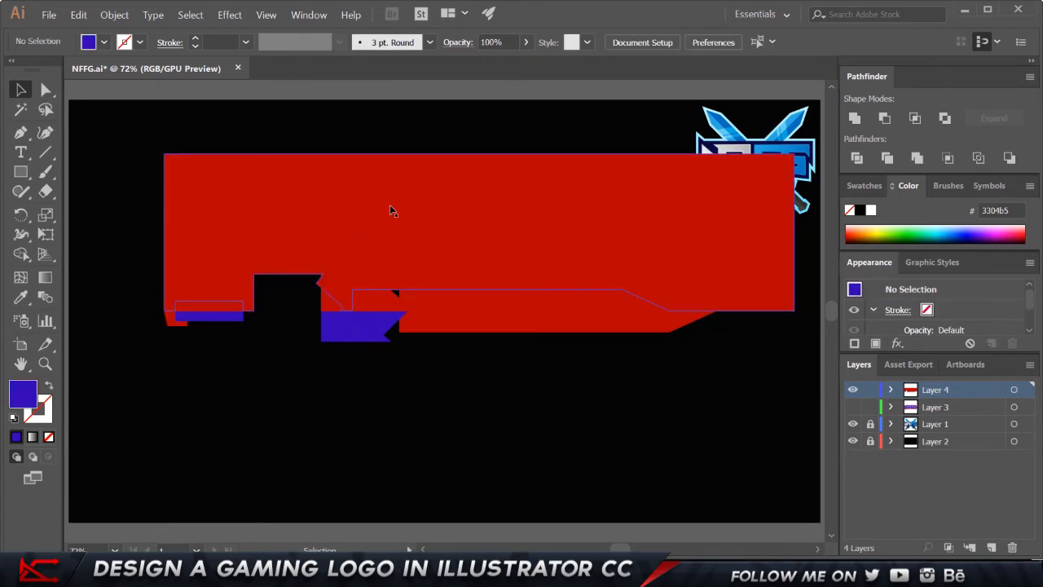
drag(398, 204, 364, 285)
key(ctrl+z)
right_click(272, 225)
click(366, 322)
Move the large red rectangle down so its upper edge runs along the sword's centre line and it covers the pommel's lower half
click(228, 452)
click(175, 316)
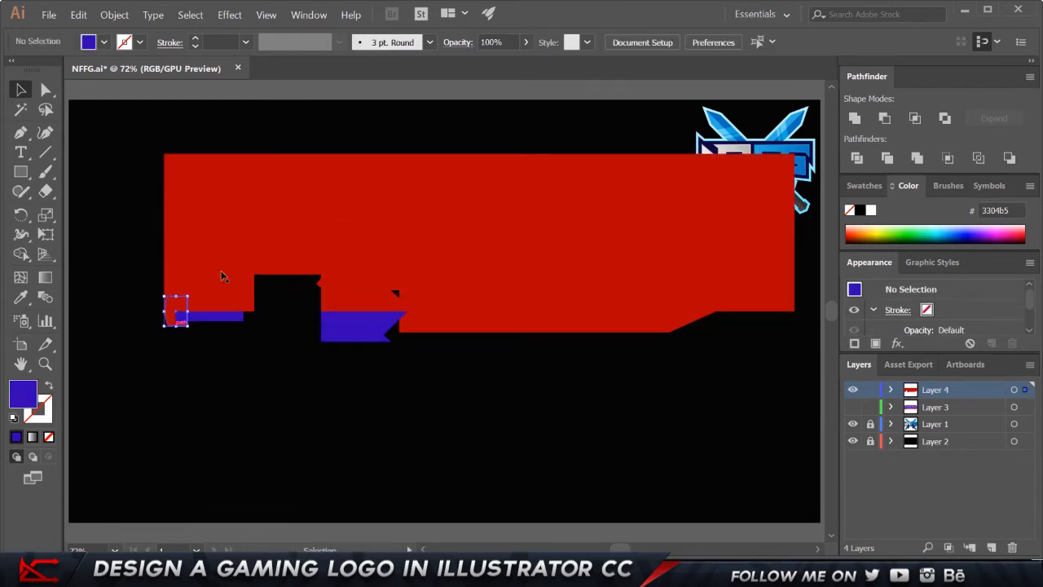
click(317, 233)
drag(328, 212, 249, 373)
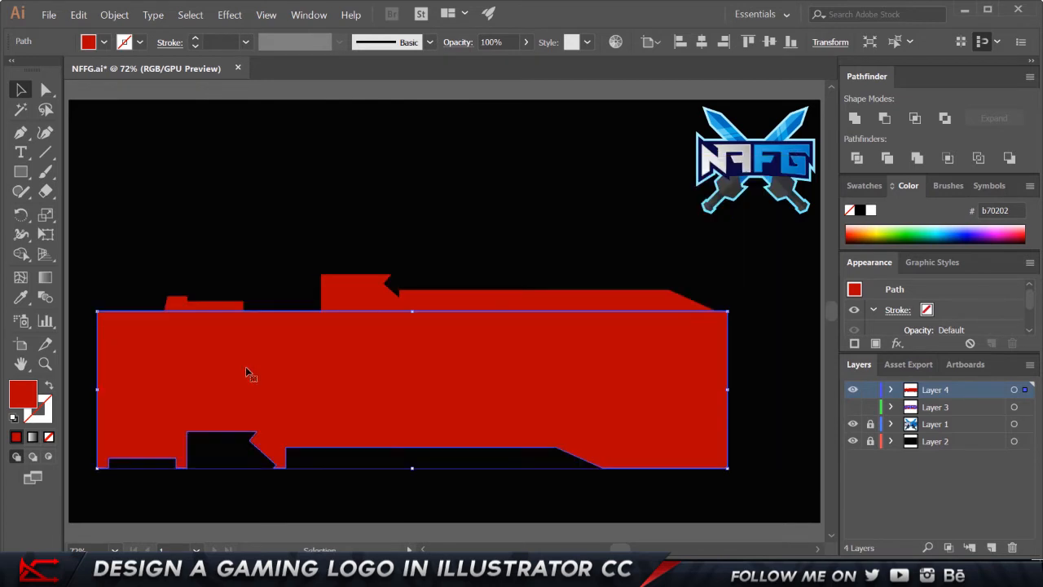
Divide the pommel with the large red rectangle and ungroup the resulting pieces
click(198, 256)
click(174, 309)
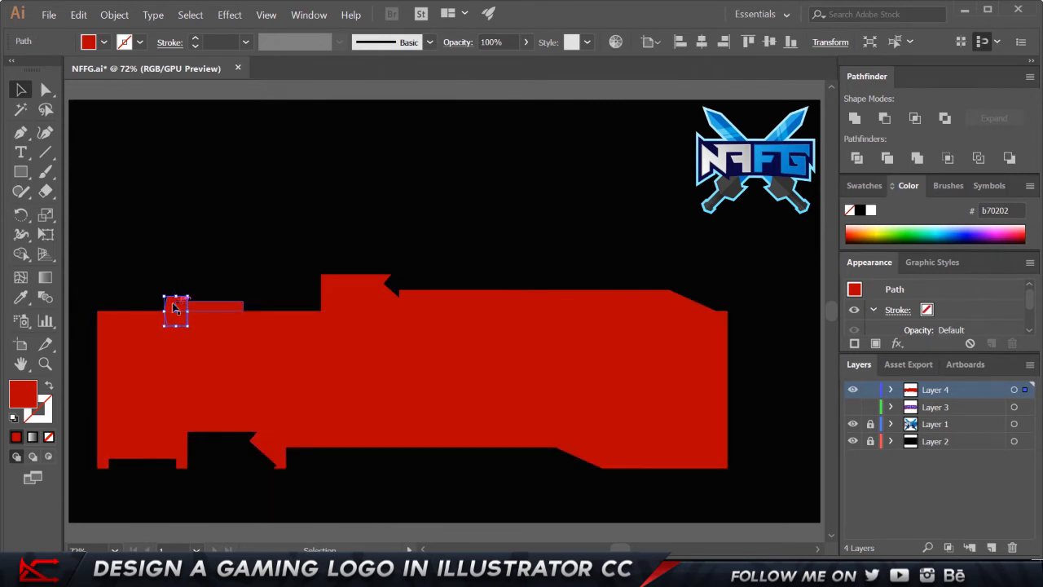
shift+click(140, 374)
click(856, 157)
right_click(282, 341)
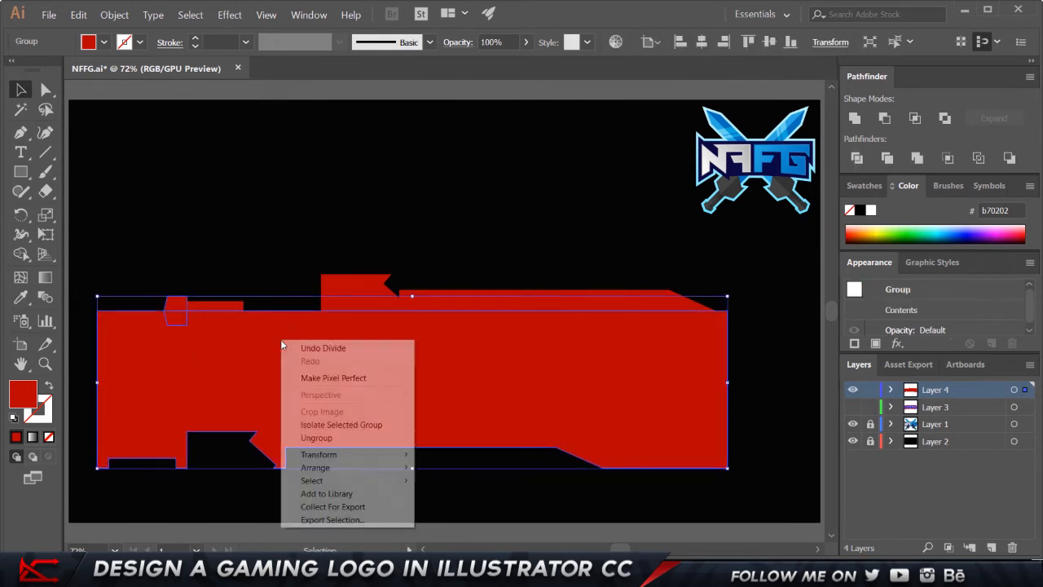
click(326, 438)
Delete the large red rectangle, leaving only the sword parts
click(305, 175)
click(343, 418)
key(Delete)
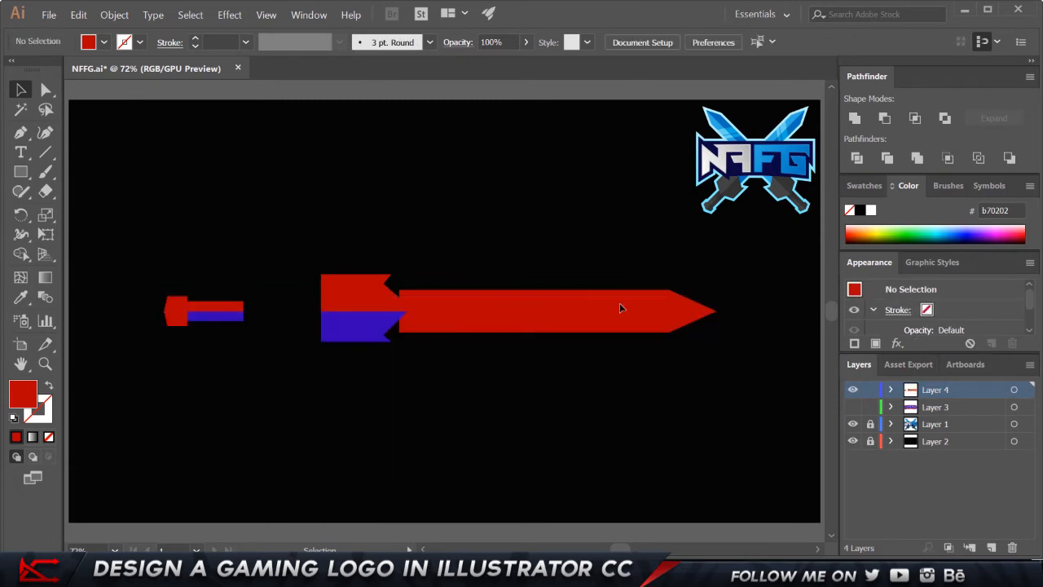
drag(136, 235, 616, 431)
click(537, 376)
key(i)
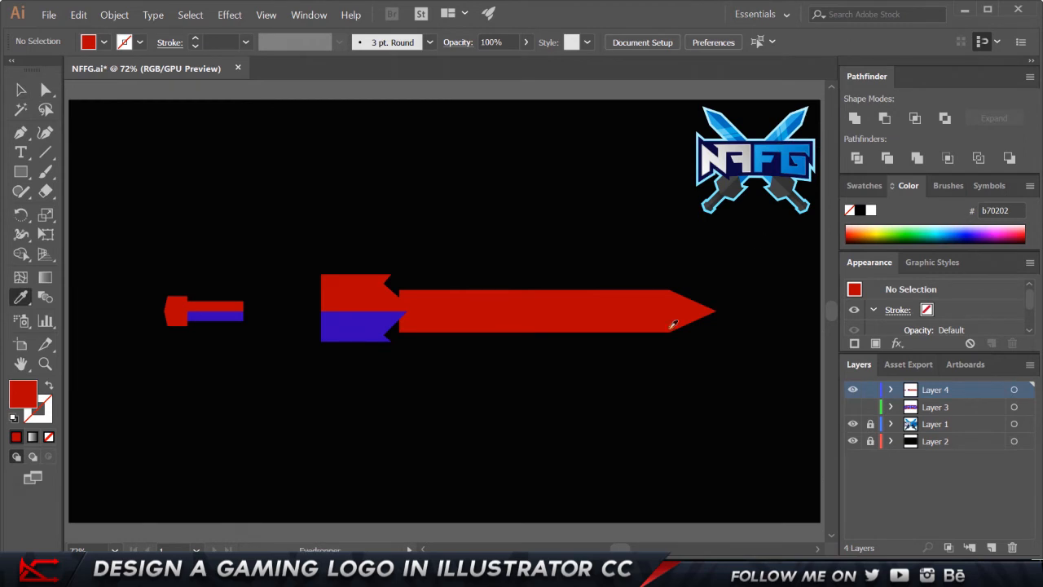
key(v)
Fill the blade's upper half with light blue 29abe2 and its lower half with darker blue 0071bc, sampled from the reference logo's blade
click(564, 293)
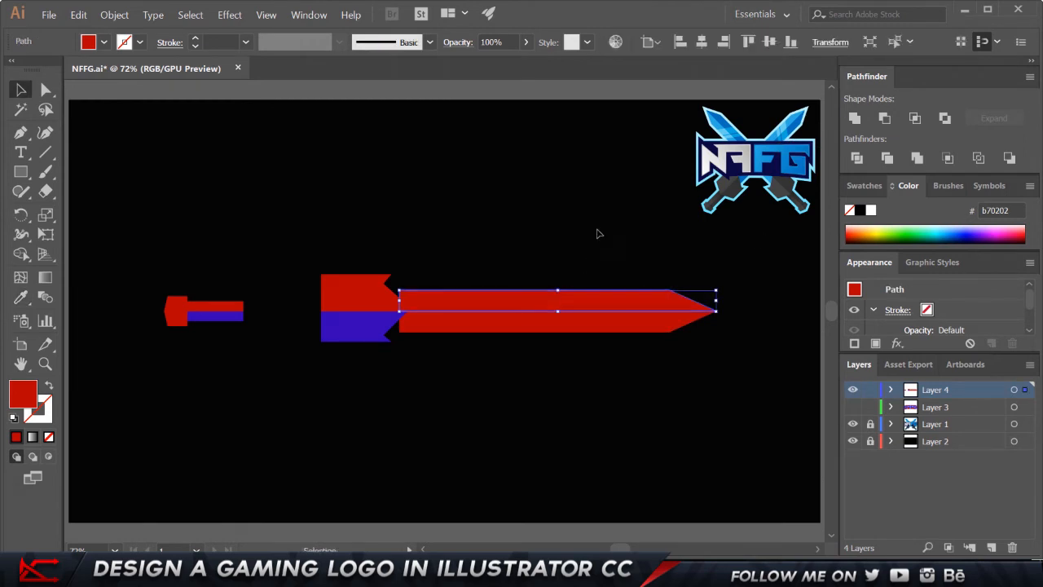
key(i)
click(795, 115)
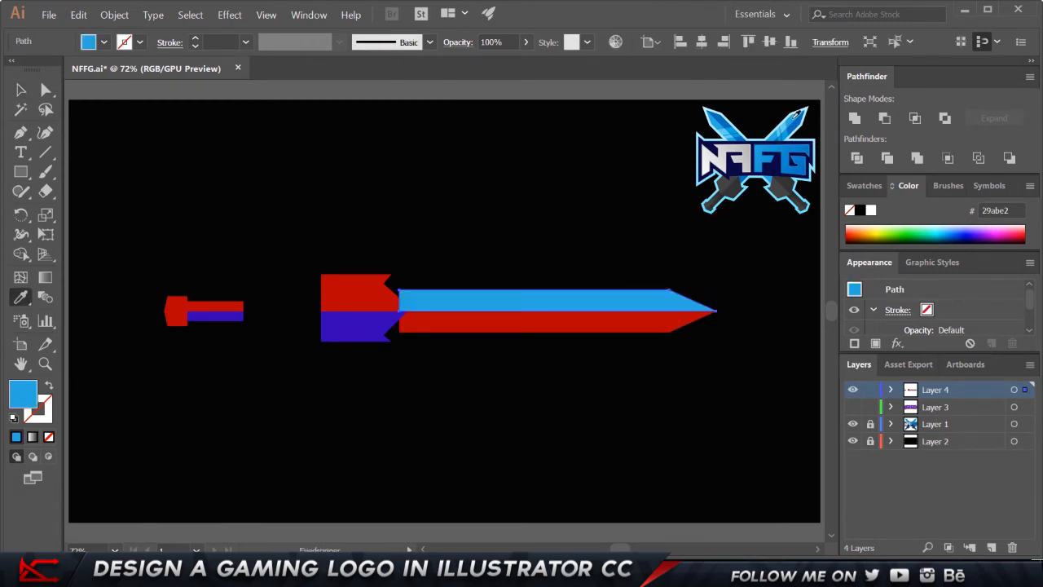
key(v)
click(518, 327)
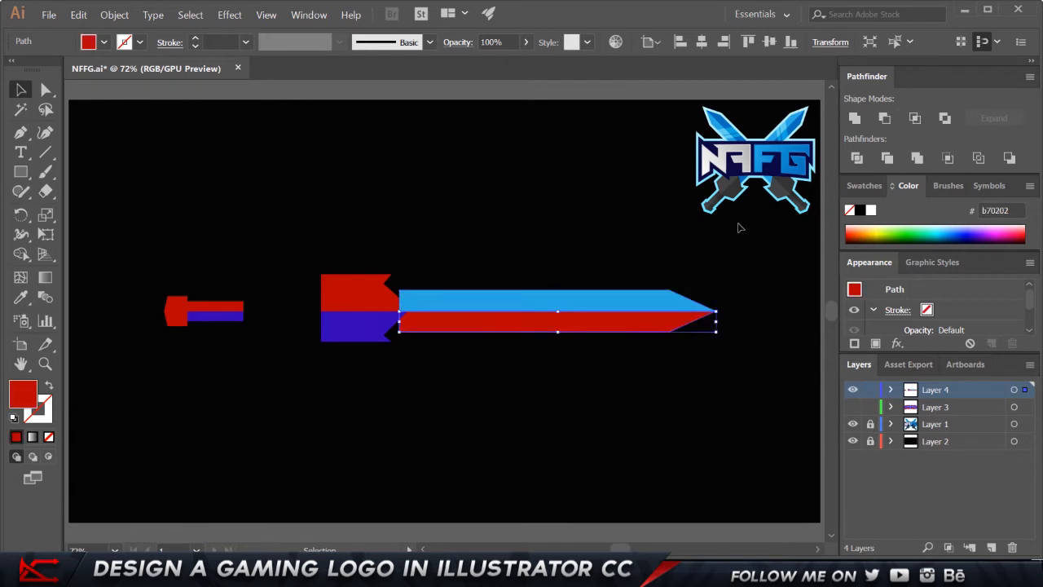
key(i)
click(797, 119)
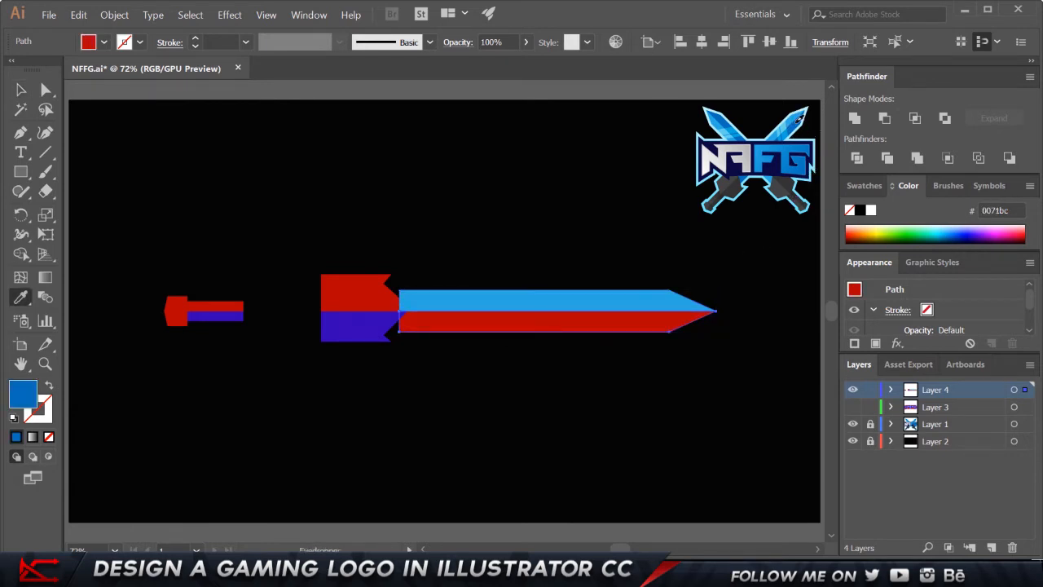
click(563, 237)
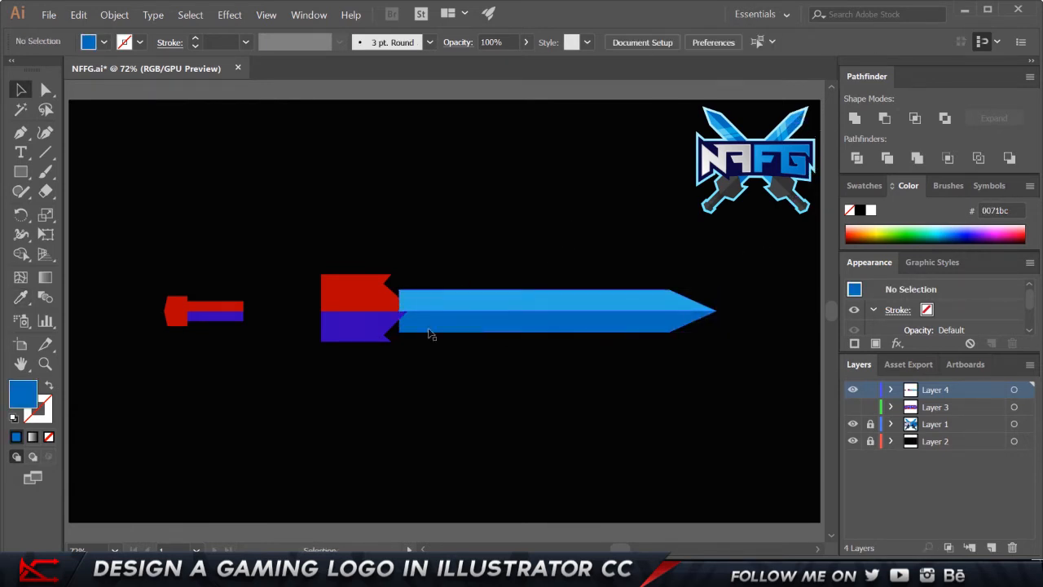
Fill the guard's lower half with dark grey 333333 and its upper half with grey 444444, sampled from the reference logo's hilt
click(378, 325)
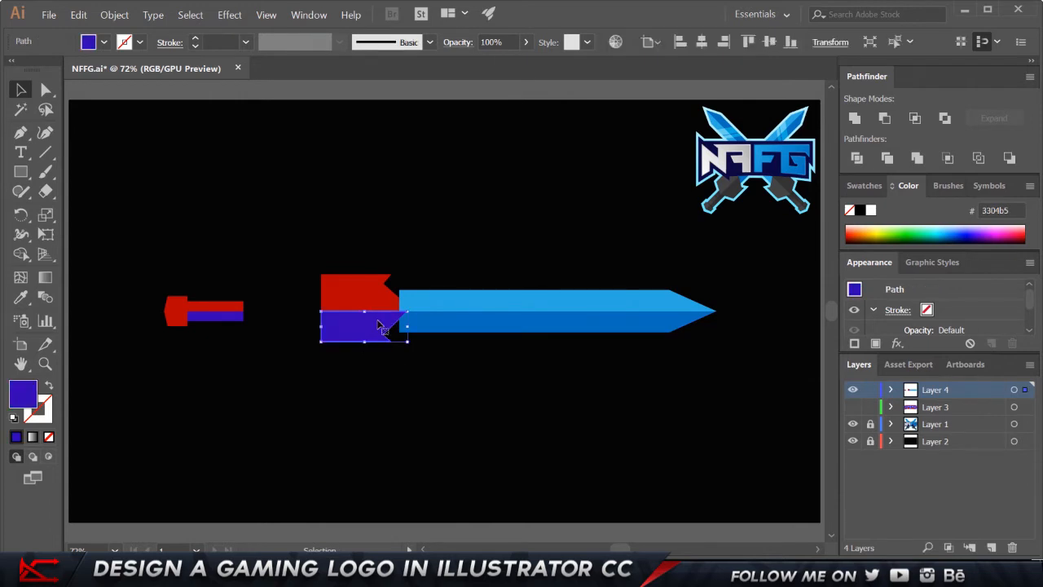
key(i)
click(792, 181)
key(v)
click(361, 277)
key(i)
click(788, 186)
key(v)
click(258, 304)
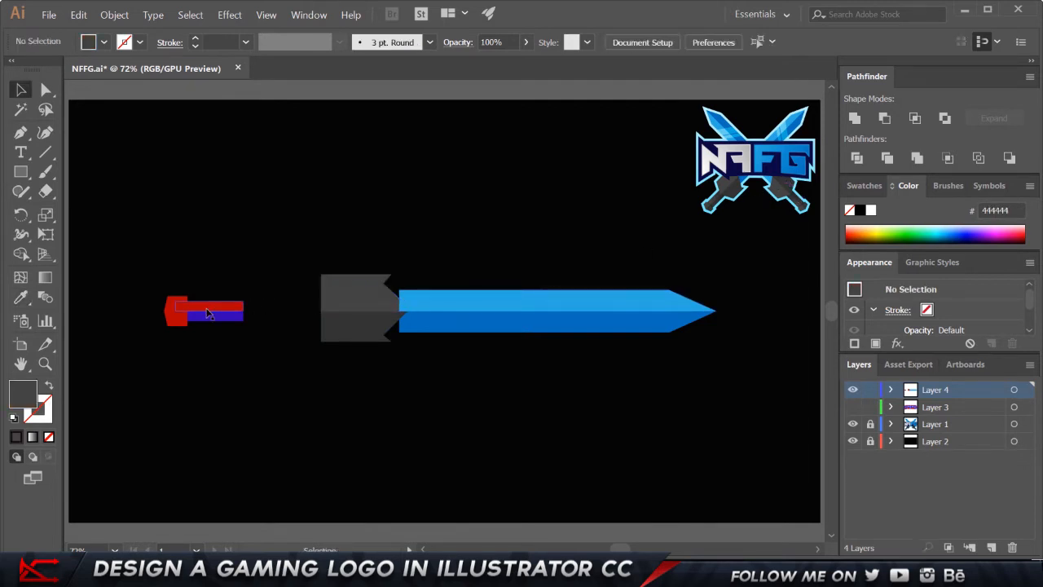
Fill the handle's lower half with 333333 and its upper half with 444444, sampled from the matching guard halves
click(216, 317)
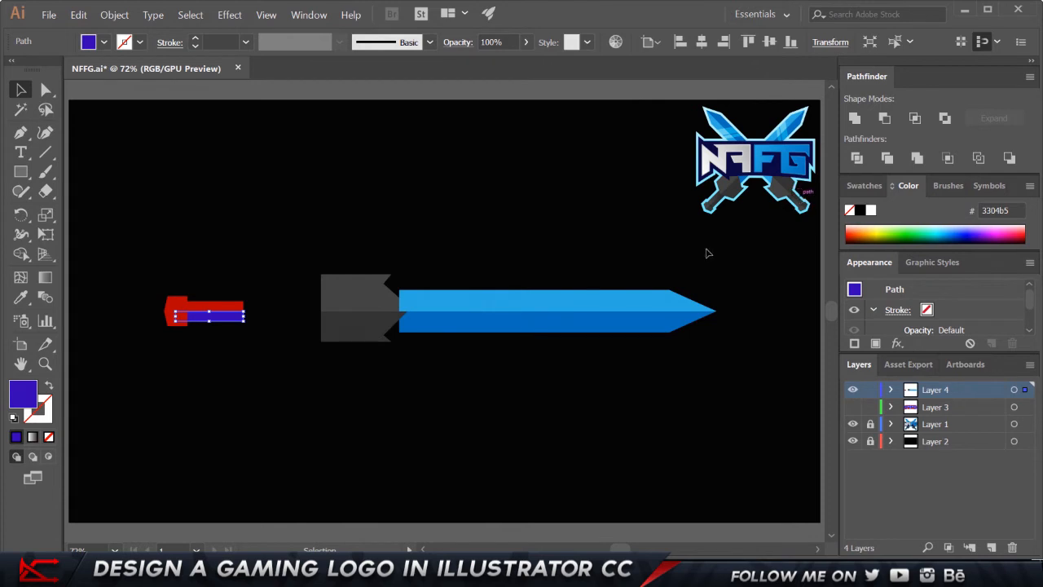
key(i)
click(365, 321)
key(v)
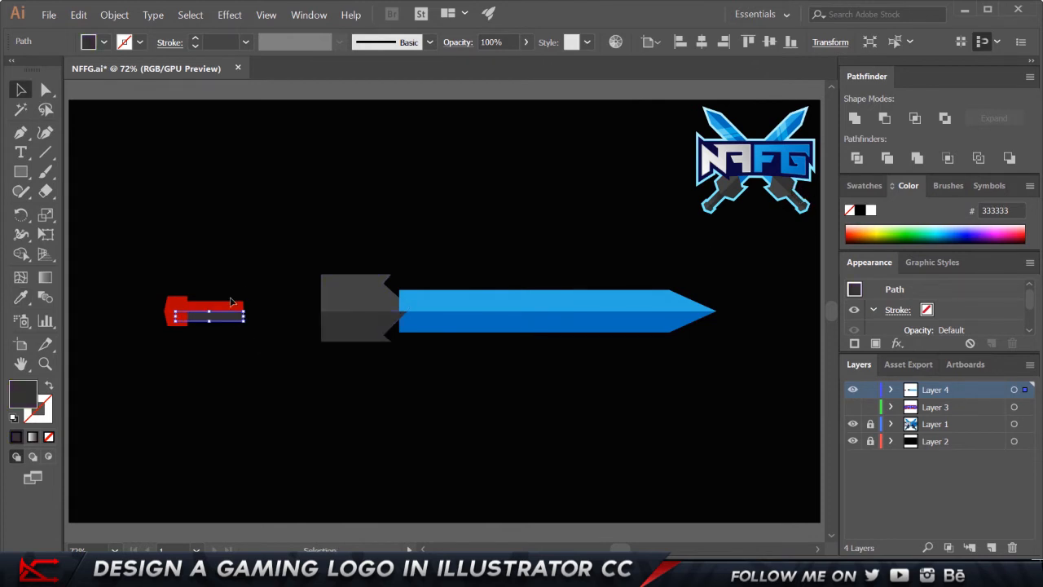
key(i)
click(351, 300)
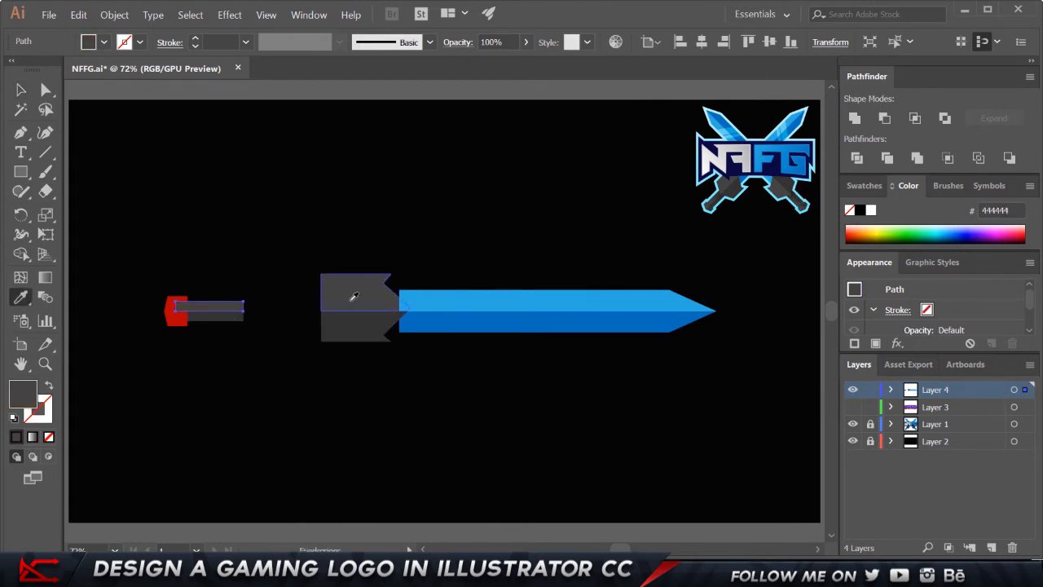
key(v)
click(299, 296)
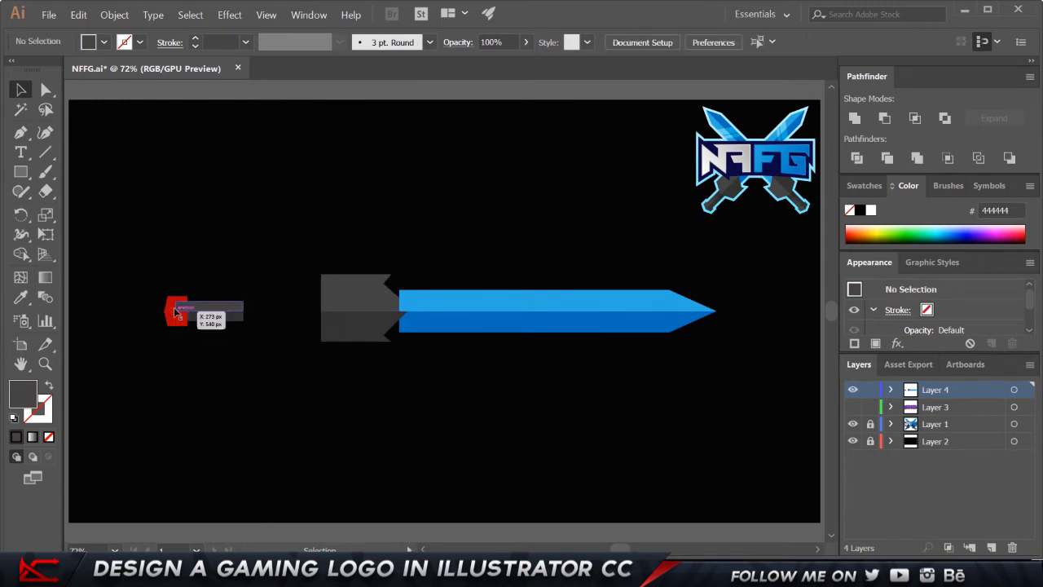
Fill the pommel's upper half with 444444 and its lower half with 333333, sampled from the handle
click(175, 313)
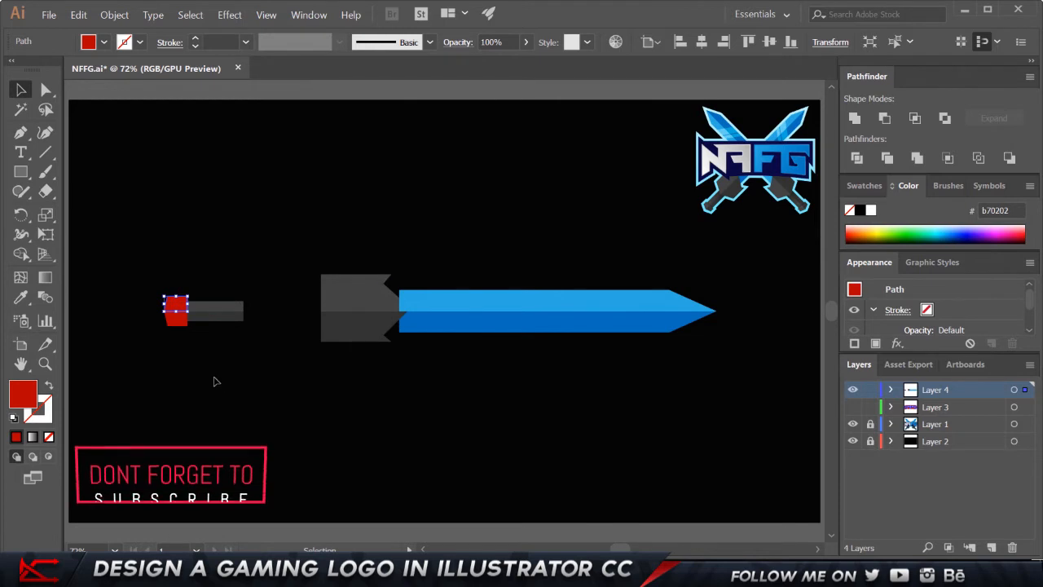
key(i)
click(215, 313)
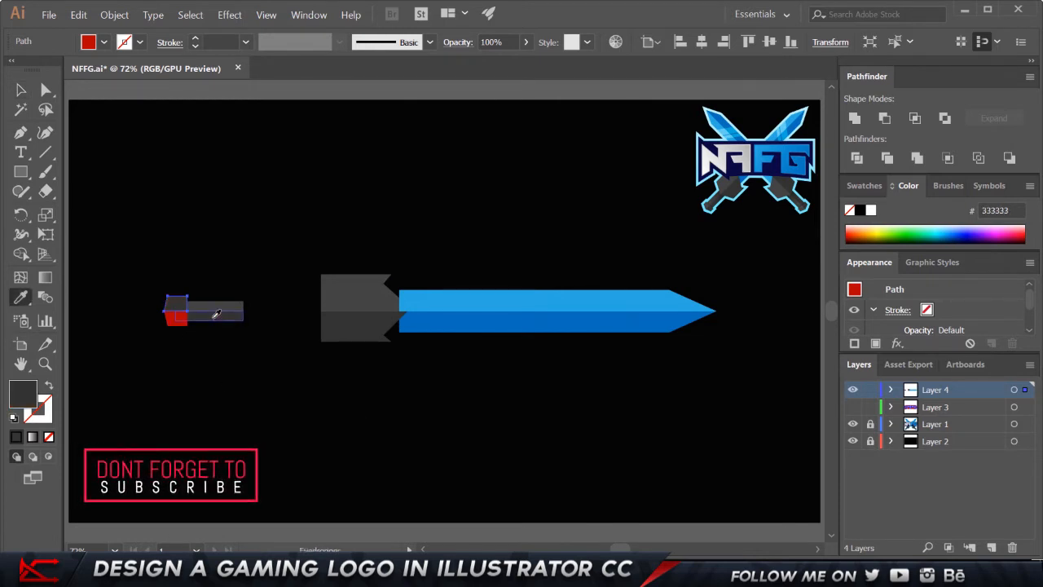
click(215, 306)
key(v)
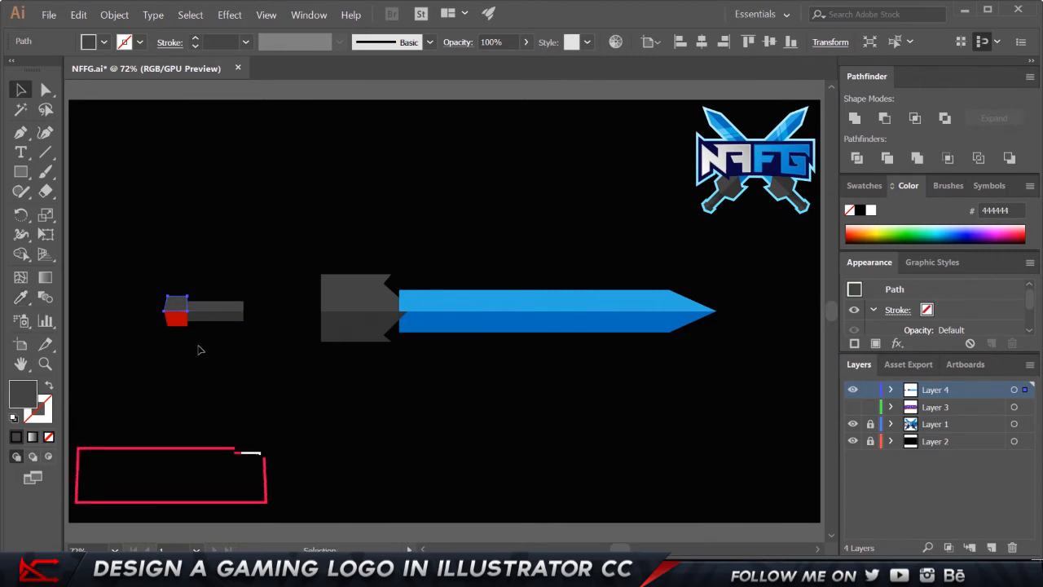
click(180, 323)
key(i)
click(215, 316)
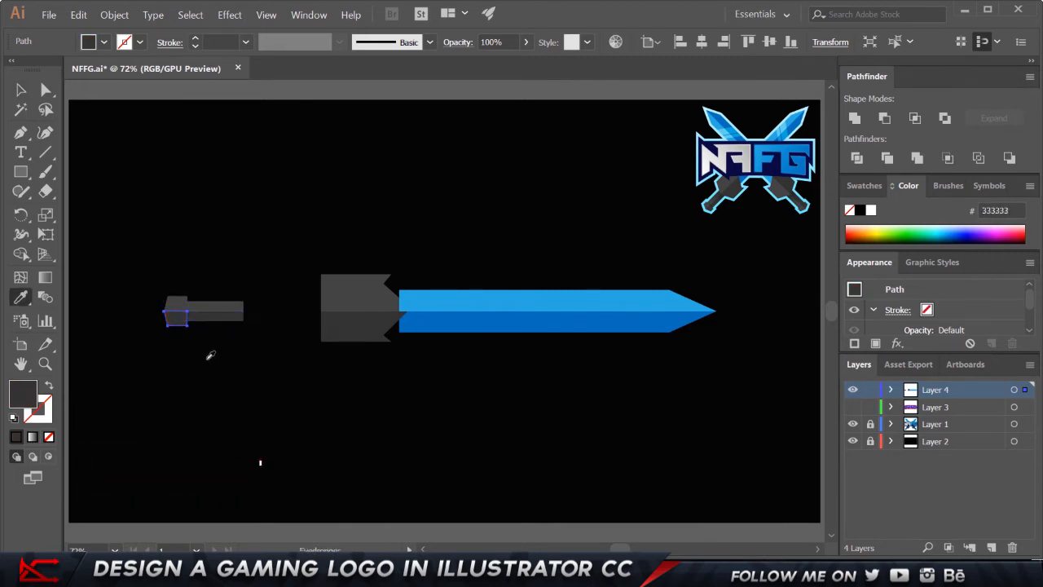
key(v)
click(218, 365)
Bring both guard halves to the front and move them right so their point overlaps the base of the blade
click(356, 295)
drag(298, 239, 341, 384)
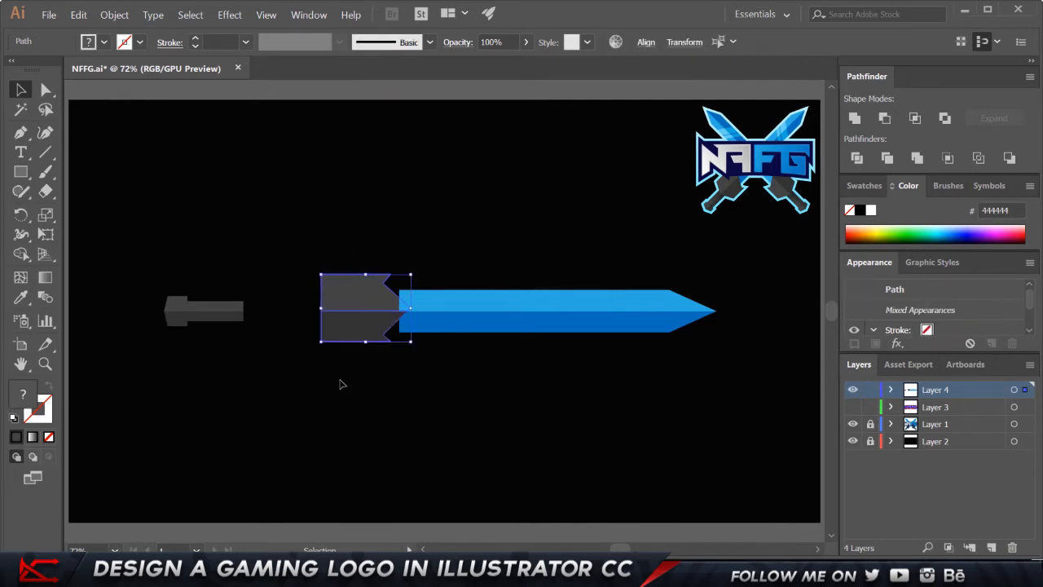
key(ctrl+shift+bracketright)
key(shift+Right)
key(shift+Right)
key(shift+Right)
key(shift+Right)
key(shift+Right)
key(shift+Right)
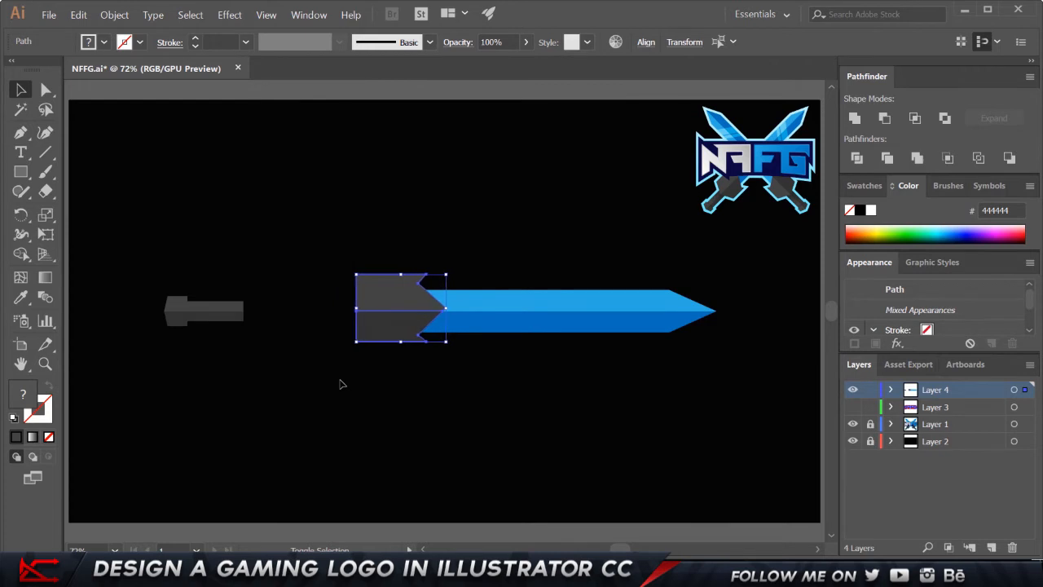
click(392, 391)
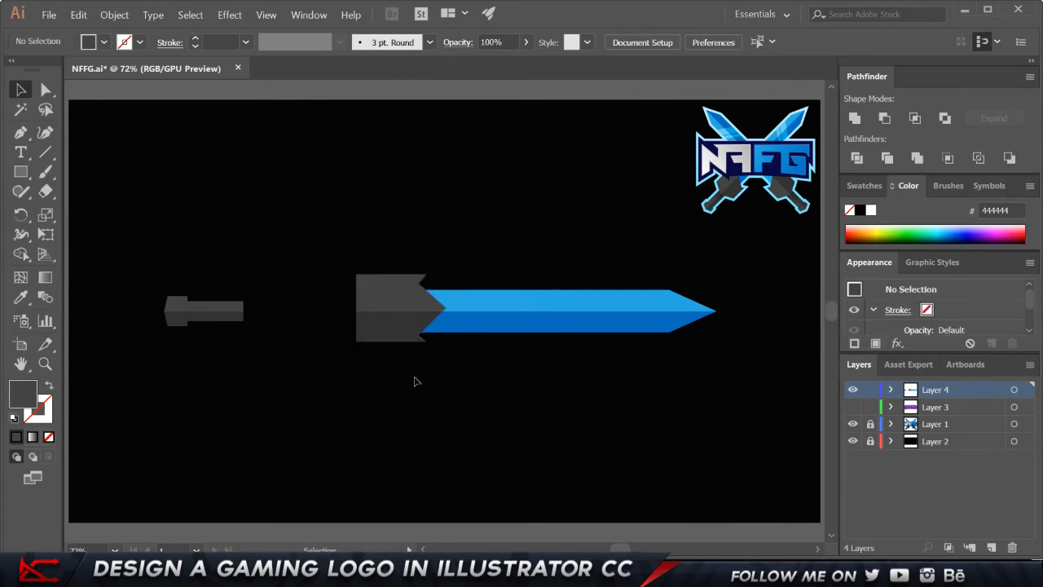
scroll(451, 299, up, 1)
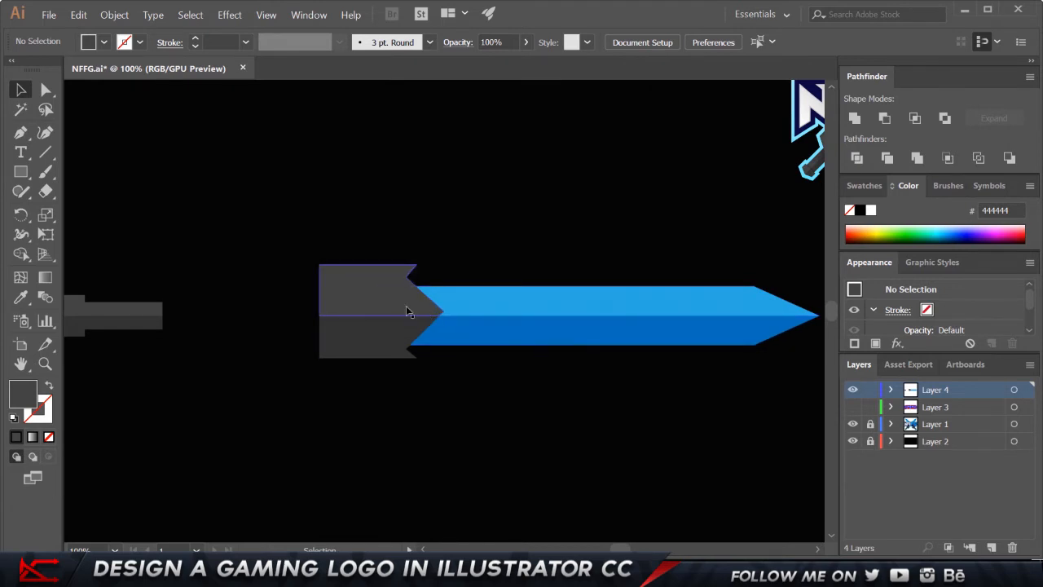
click(363, 282)
key(Down)
key(Down)
key(Left)
key(Left)
key(Left)
key(Left)
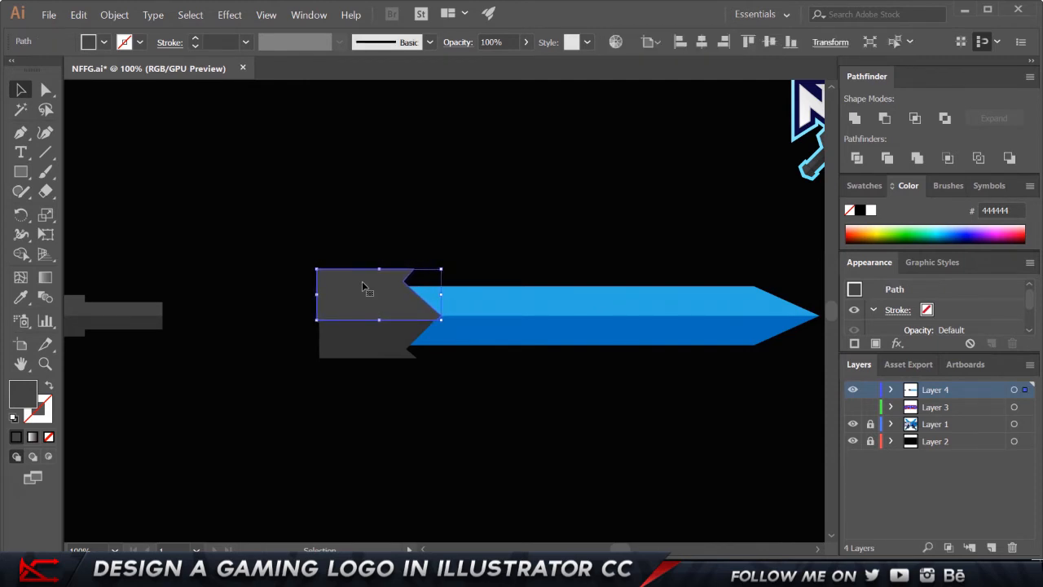
key(a)
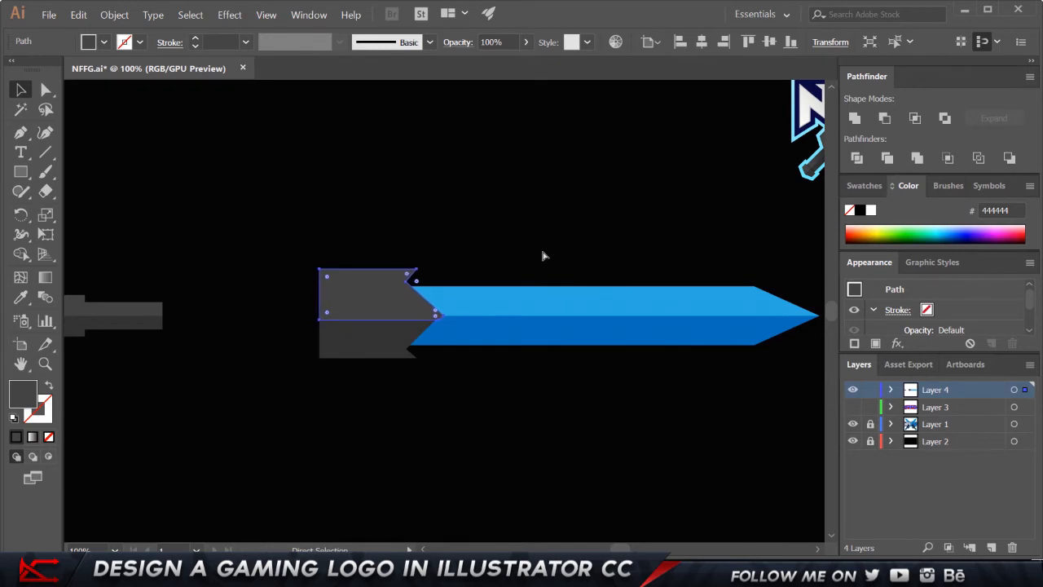
Move both guard halves right together so their point overlaps further onto the base of the blade
key(ctrl+a)
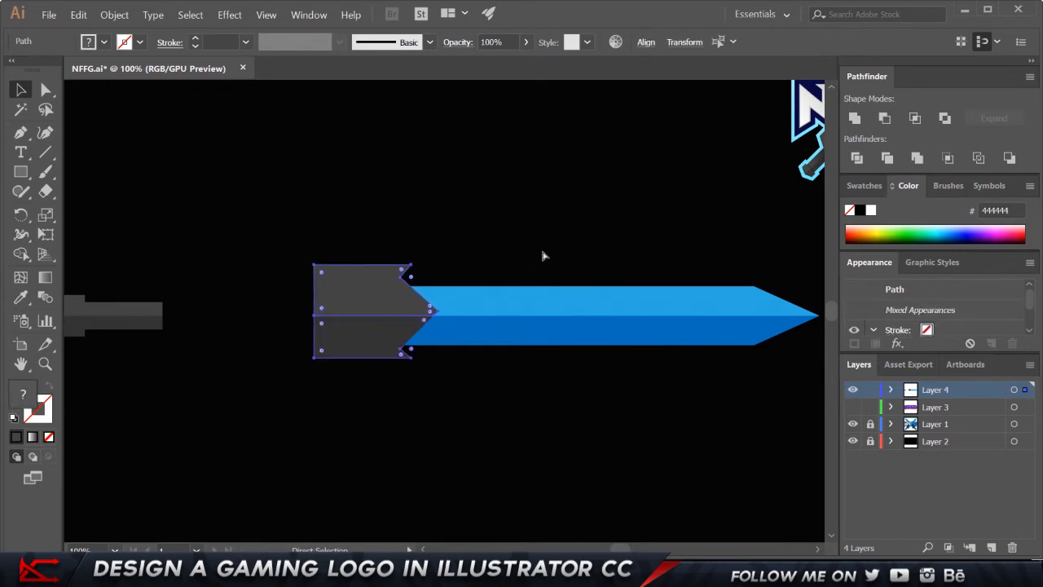
key(v)
drag(360, 315, 395, 317)
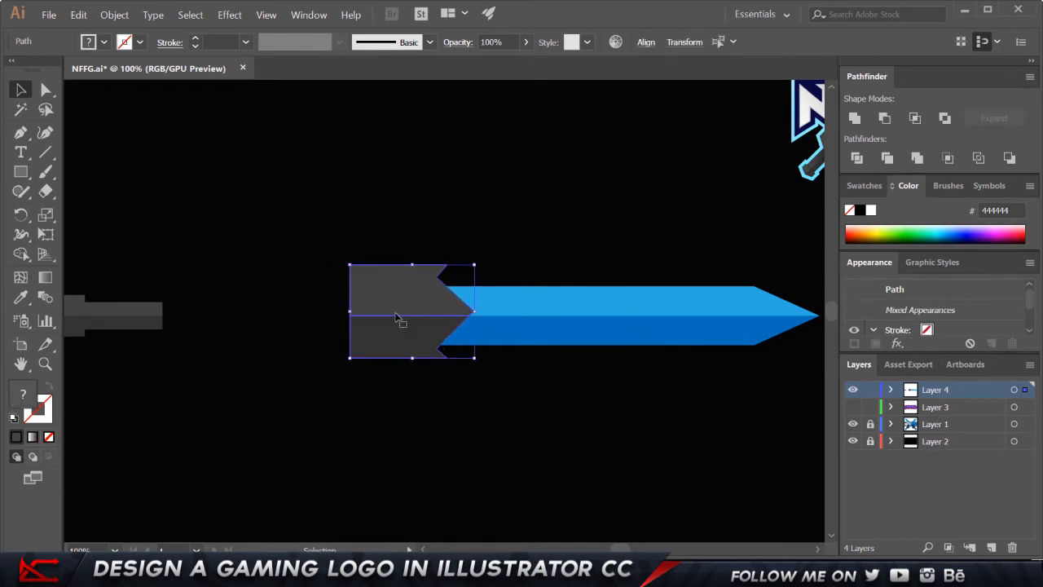
Move the handle and pommel pieces right together until the handle meets the back of the guard
scroll(632, 256, down, 1)
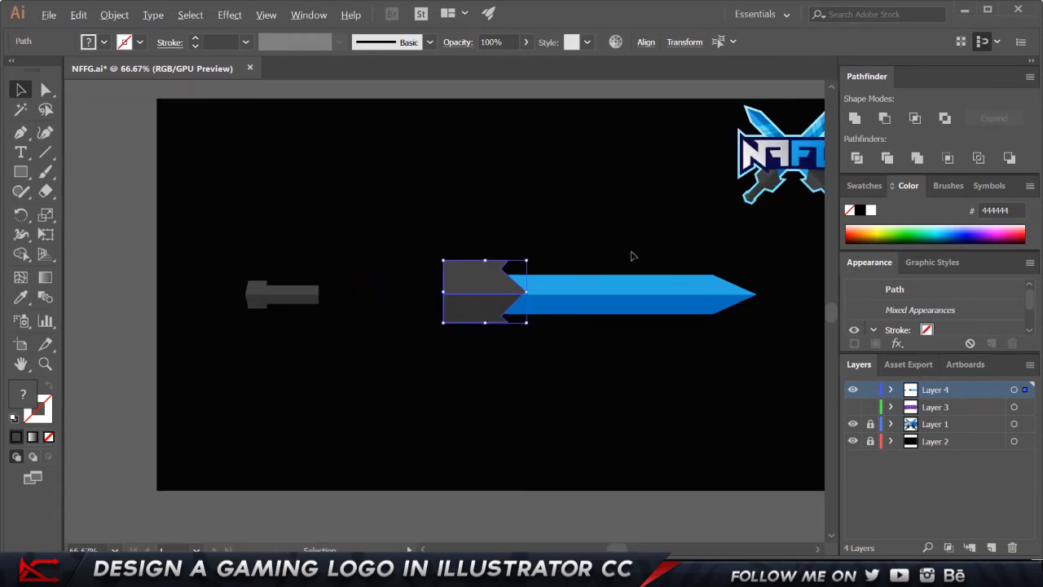
drag(264, 269, 333, 344)
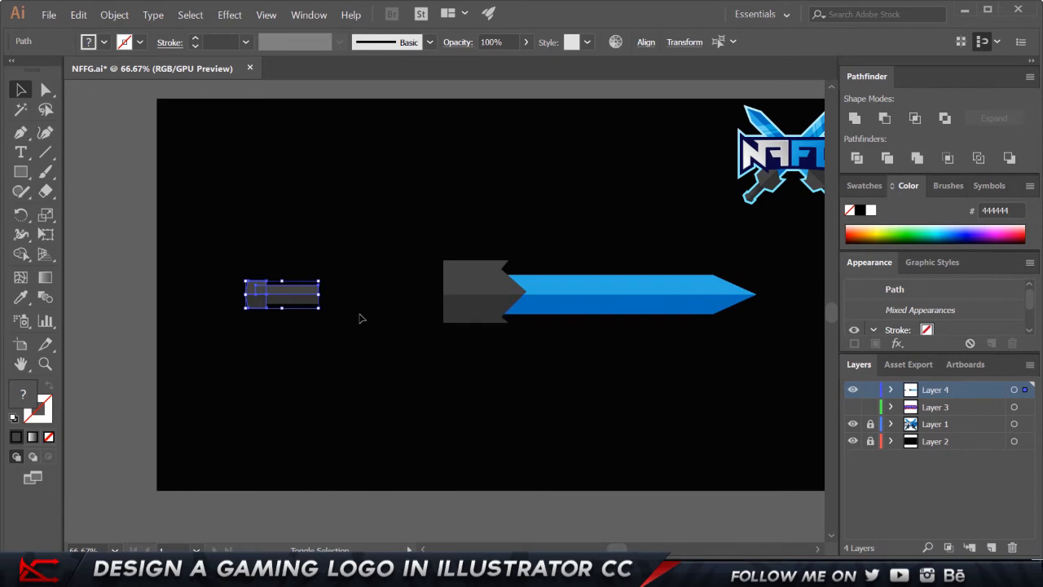
drag(277, 298, 454, 300)
key(ctrl+z)
drag(283, 298, 409, 309)
click(502, 416)
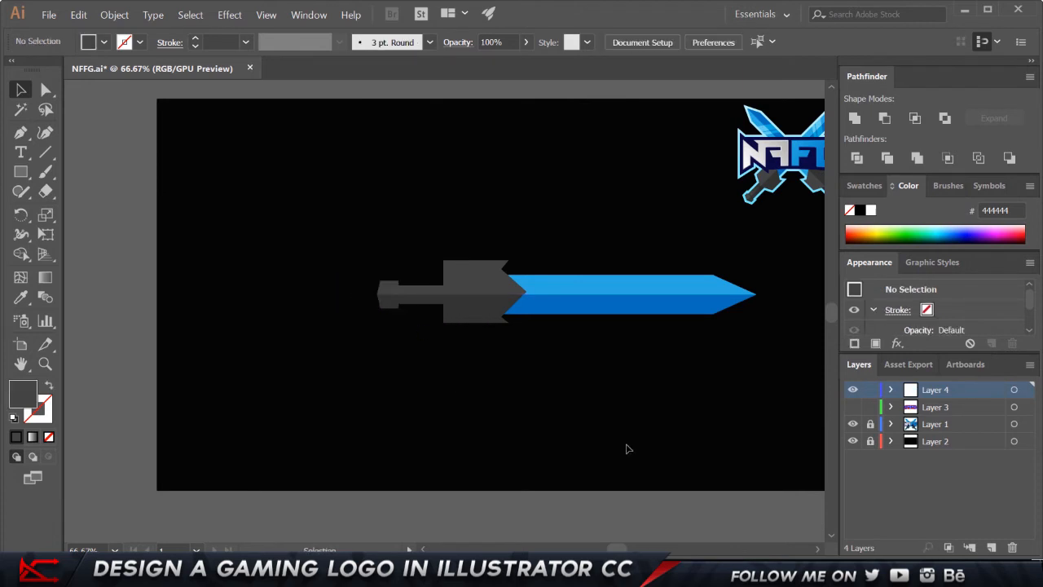
Move all parts of the assembled sword left together, keeping them at the same height
drag(644, 424, 342, 196)
click(500, 368)
drag(641, 436, 414, 278)
shift+click(485, 302)
key(ctrl+z)
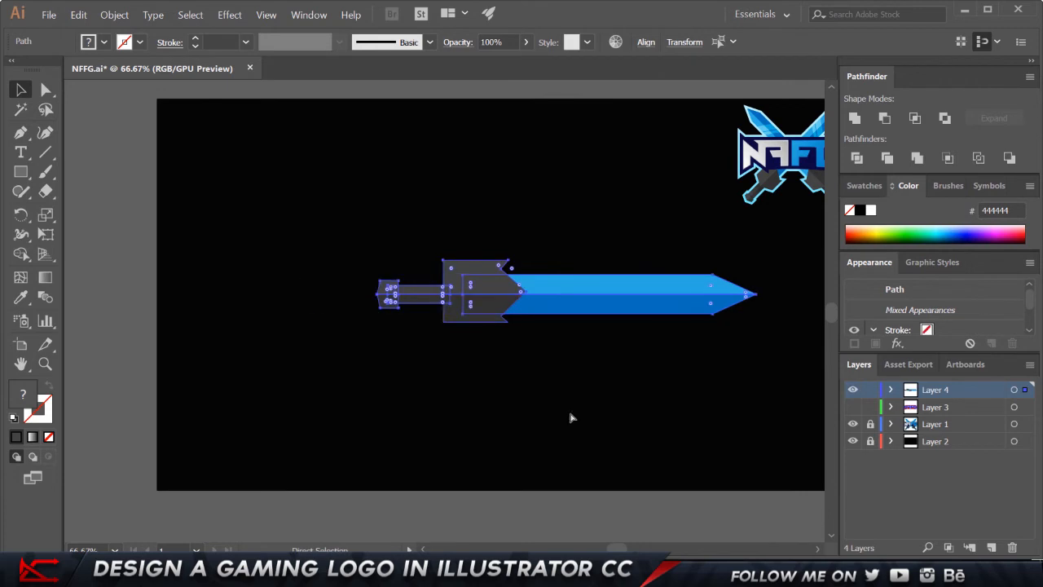
drag(560, 300, 465, 301)
click(414, 367)
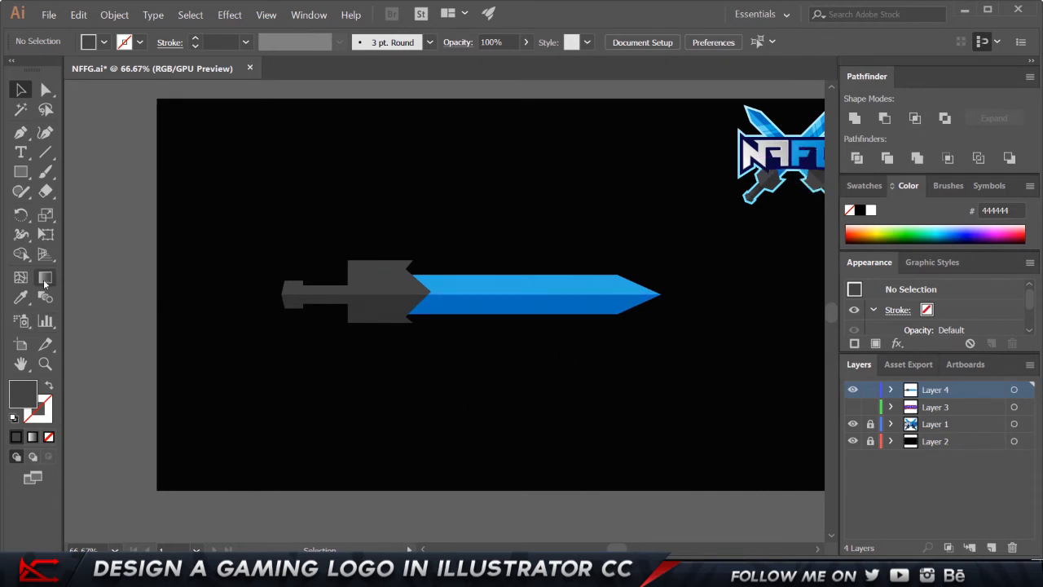
Try a linear gradient on the blade's lower half, with its dark end stop changed to blue 3fa9f5
click(455, 308)
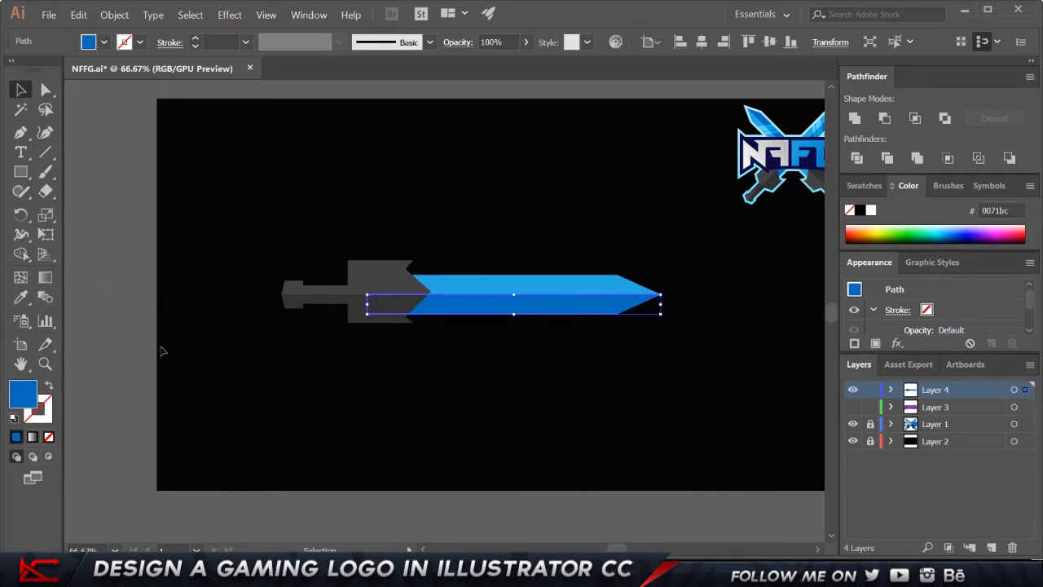
click(32, 436)
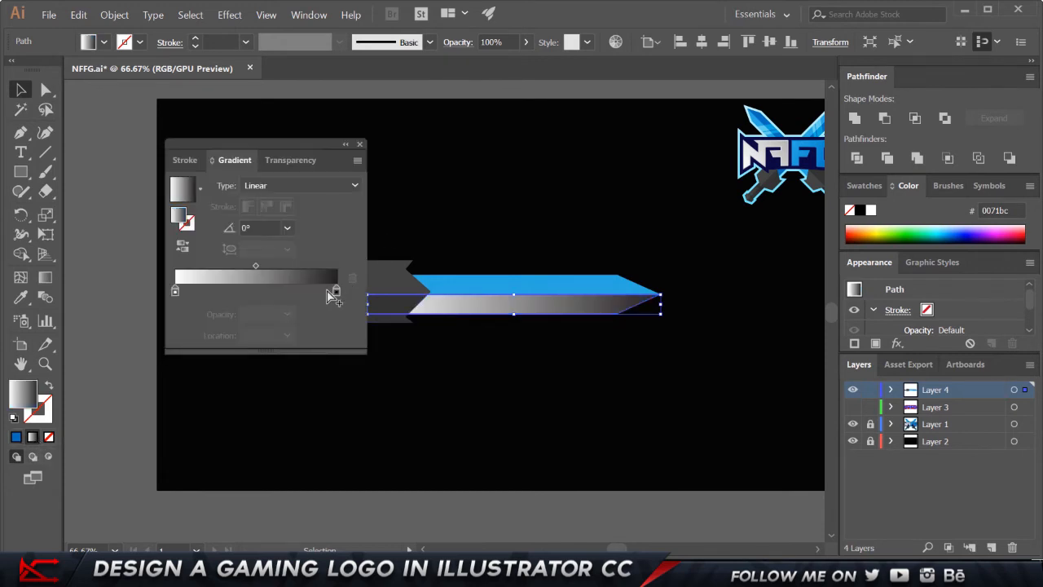
double_click(178, 216)
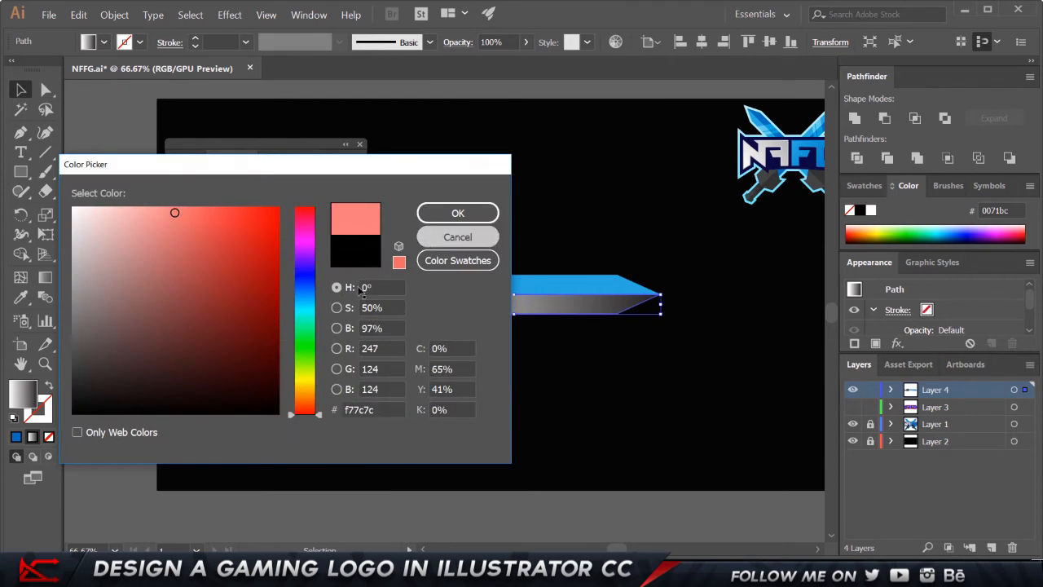
click(457, 236)
double_click(336, 292)
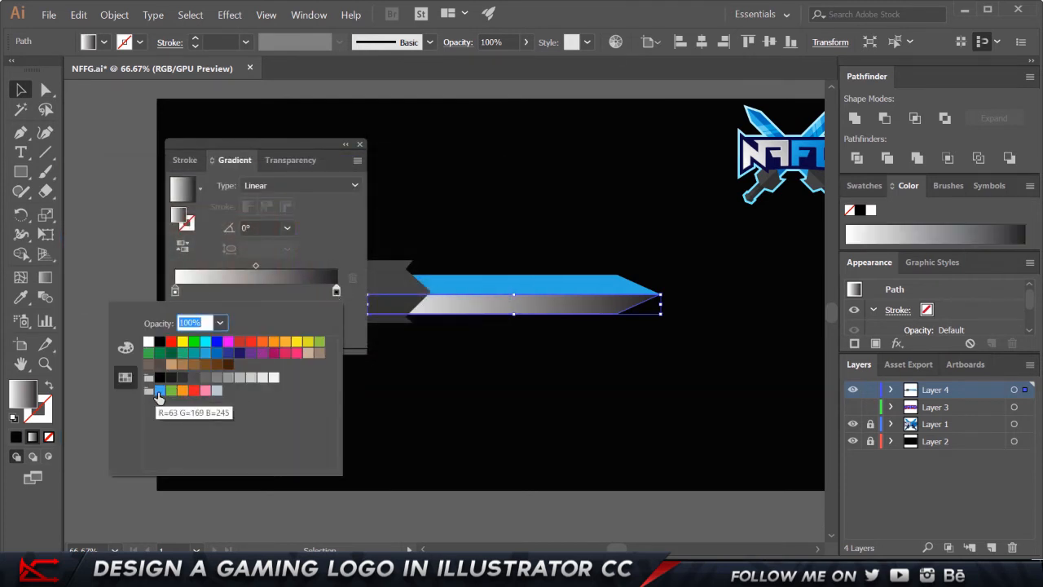
click(159, 392)
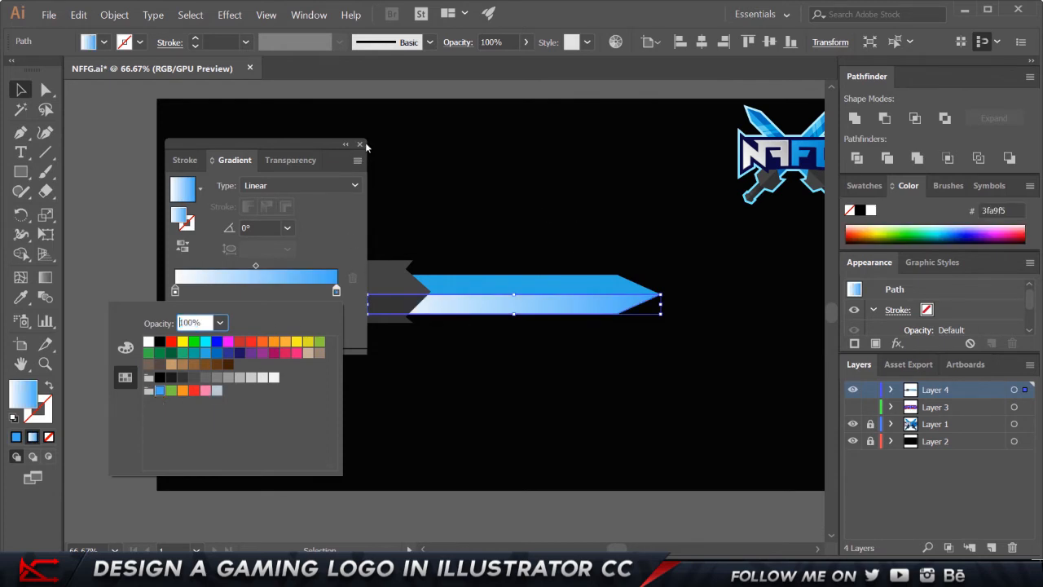
Close the gradient settings, undo the gradient to restore the blade's lower half to solid blue, and deselect it
click(363, 145)
click(361, 145)
key(ctrl+z)
key(ctrl+z)
key(ctrl+z)
key(ctrl+z)
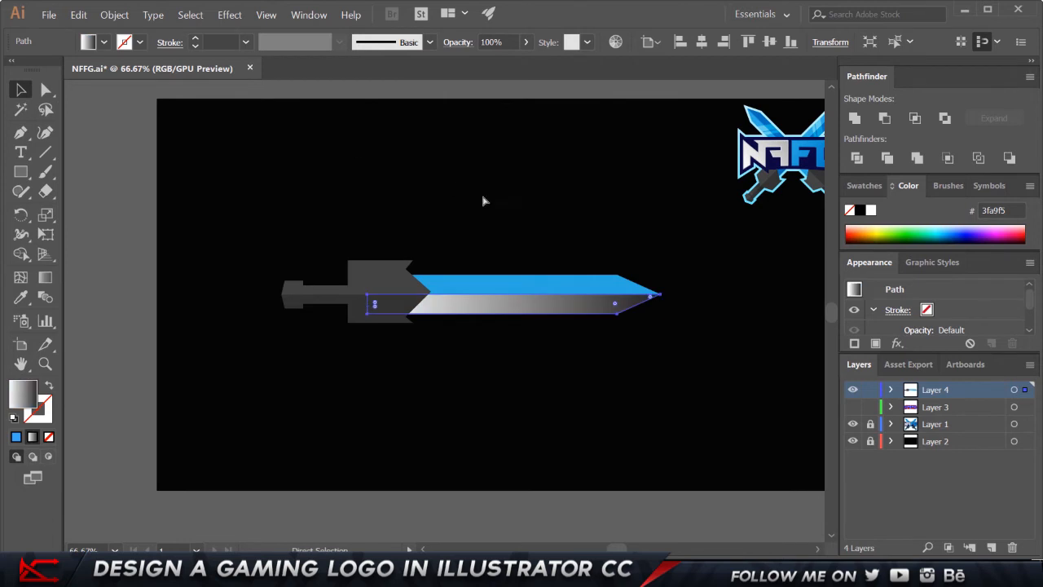
click(622, 357)
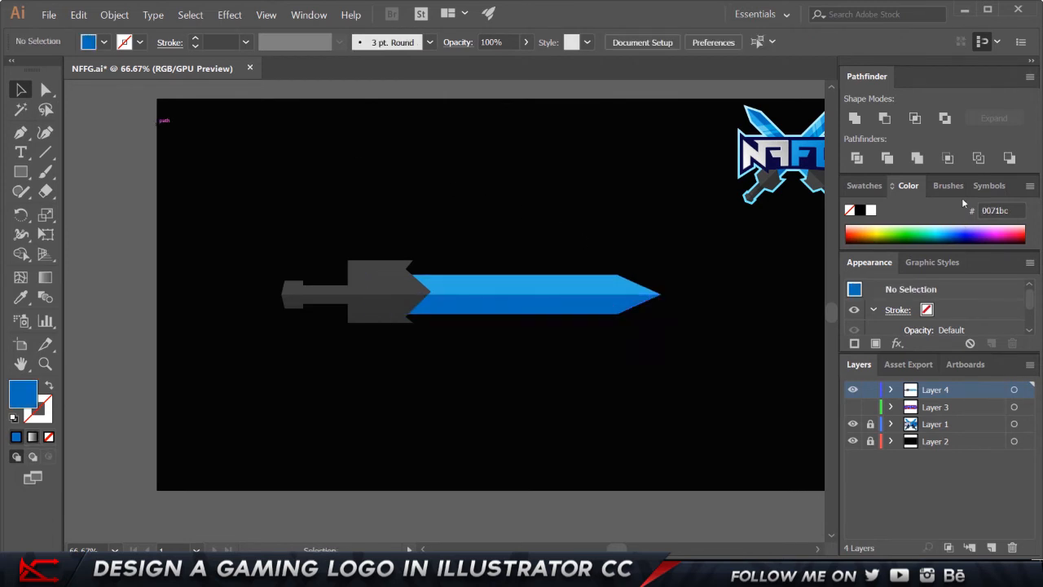
Show the document's swatches and enlarge their display area, with the blade's lower half selected
click(864, 187)
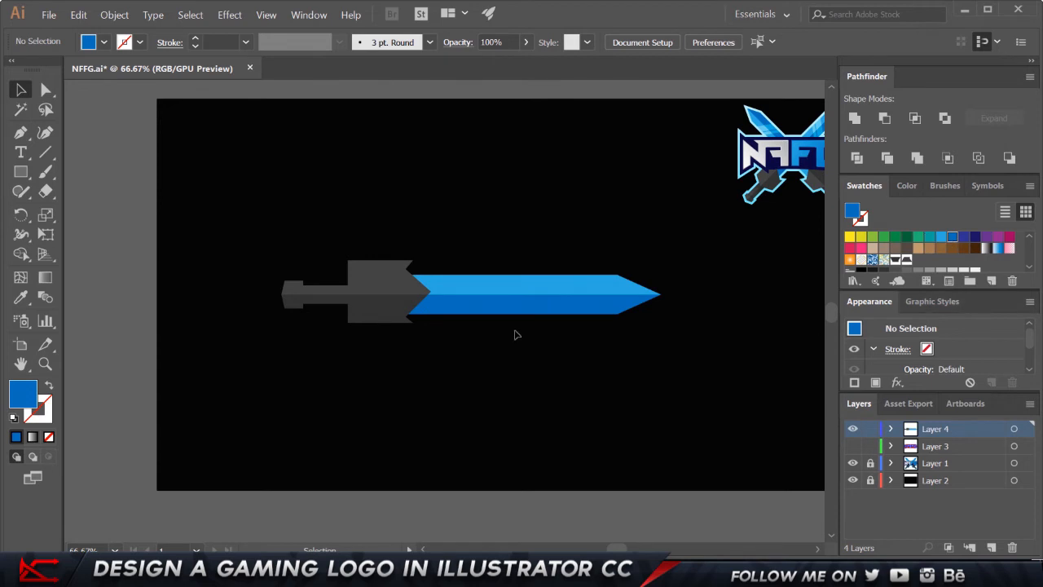
click(533, 308)
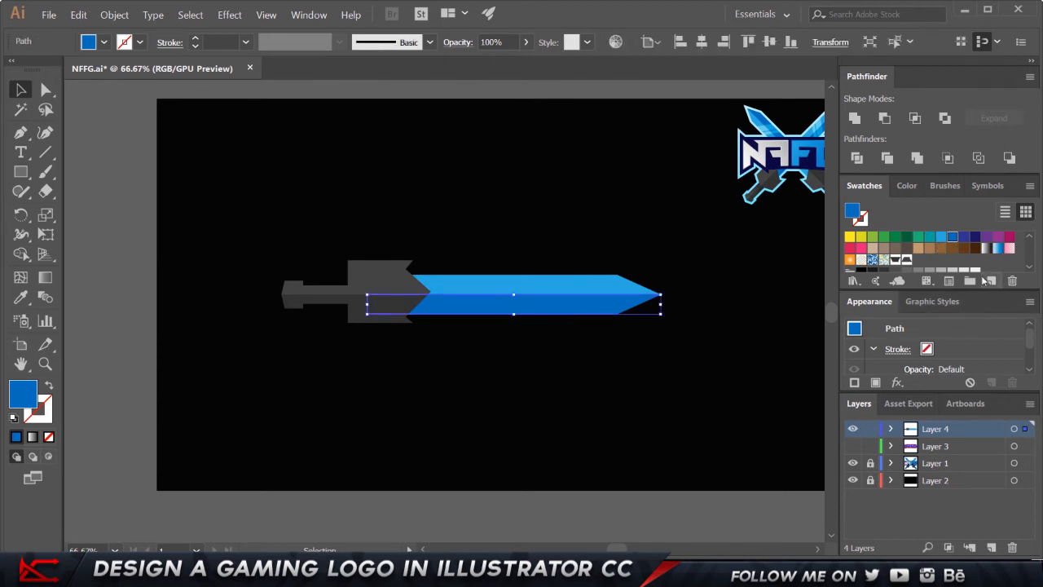
drag(968, 291, 970, 336)
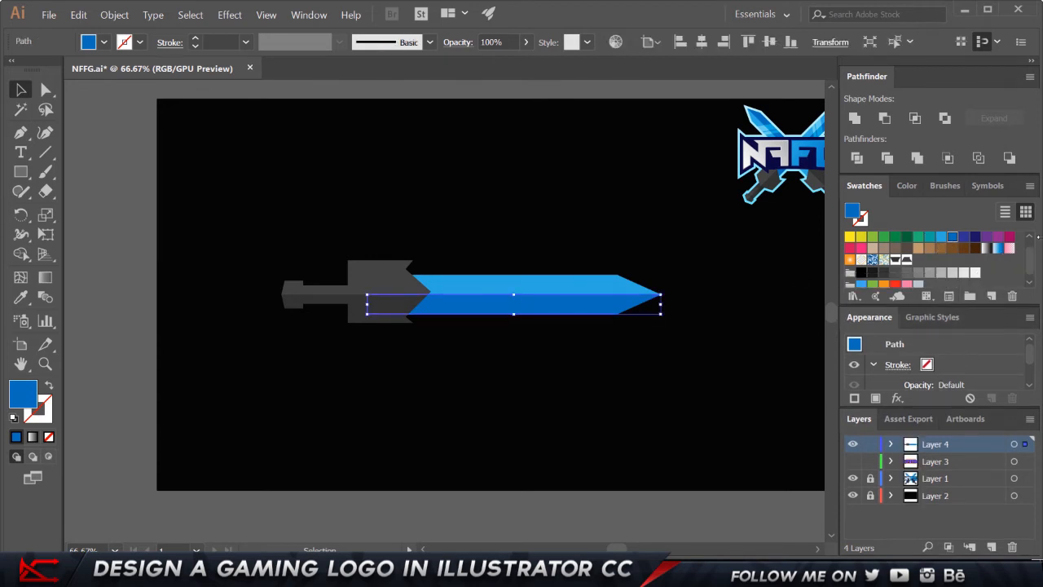
scroll(937, 261, down, 1)
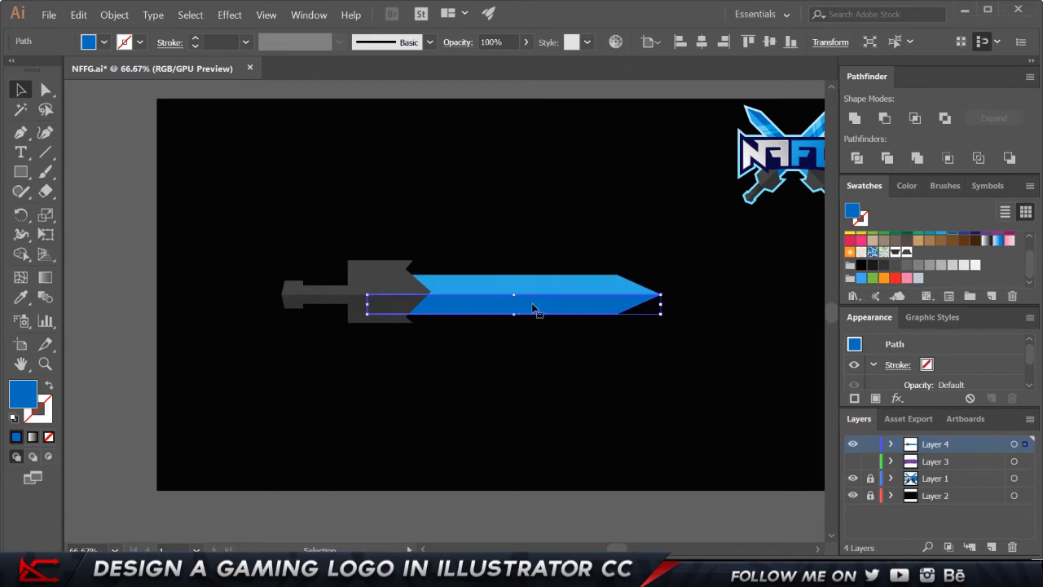
Add the blade's lower-half artwork as a pattern swatch and try that pattern as the half's fill
drag(533, 308, 902, 279)
drag(547, 310, 933, 282)
click(919, 252)
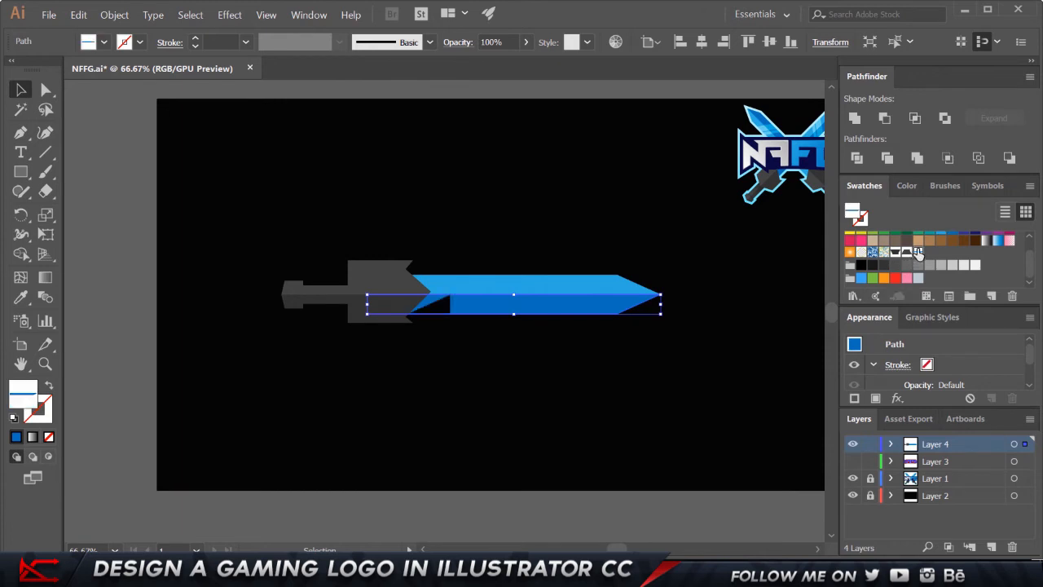
key(ctrl+shift+a)
click(528, 318)
click(569, 349)
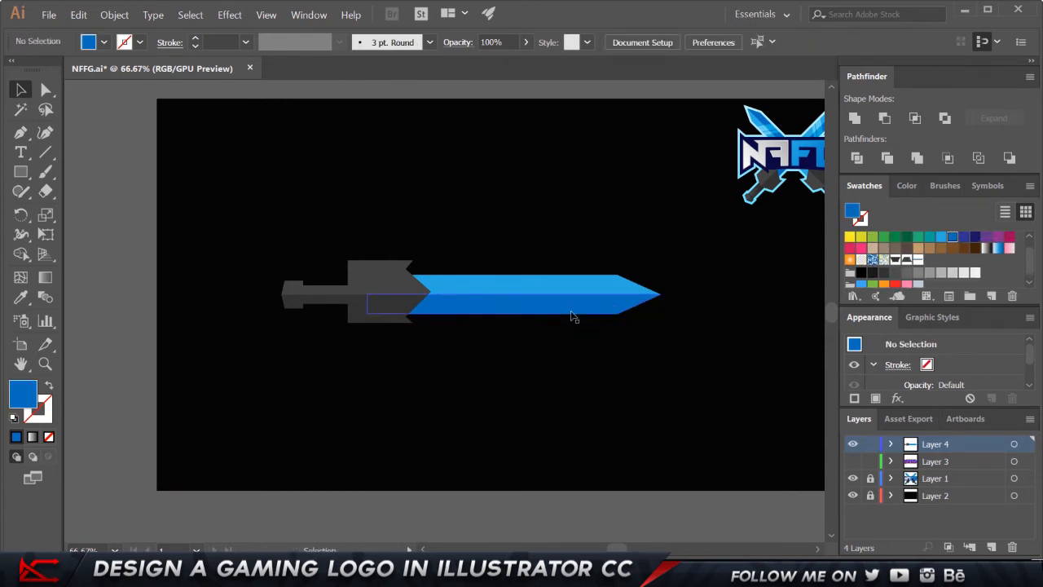
Save the fill colours of the blade's darker lower half and lighter upper half as new colour swatches
click(531, 304)
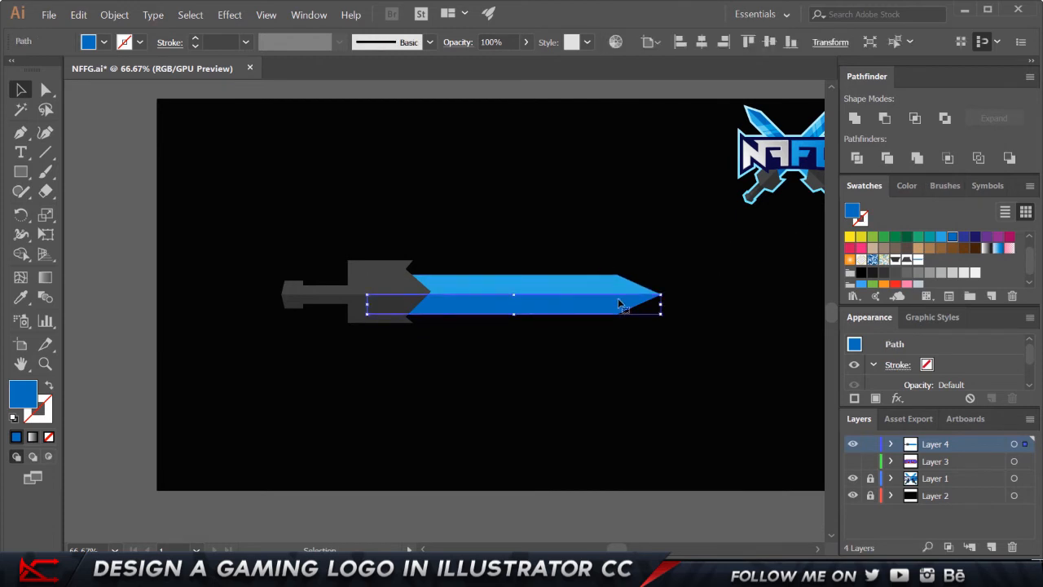
key(i)
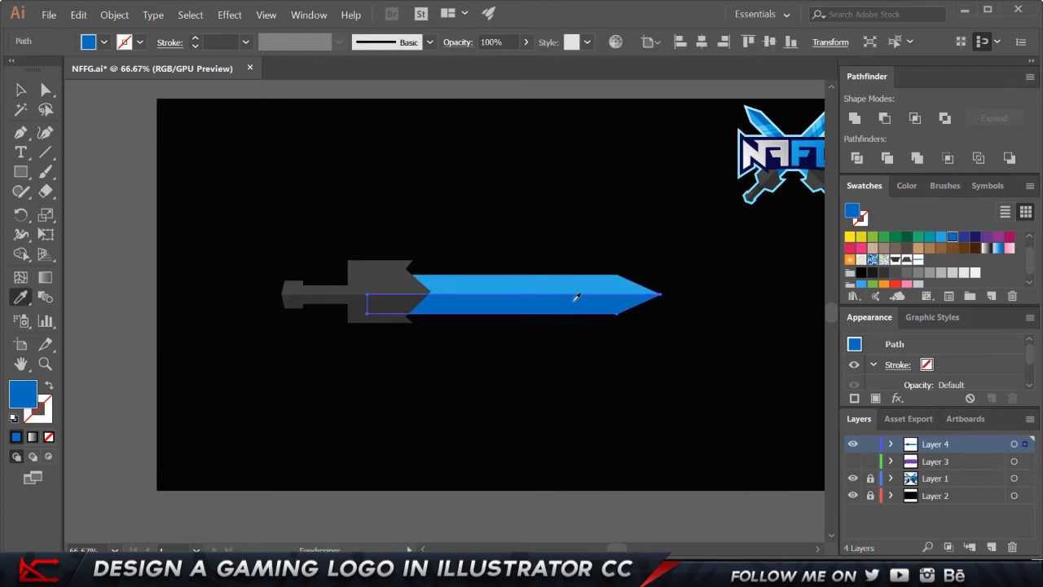
key(v)
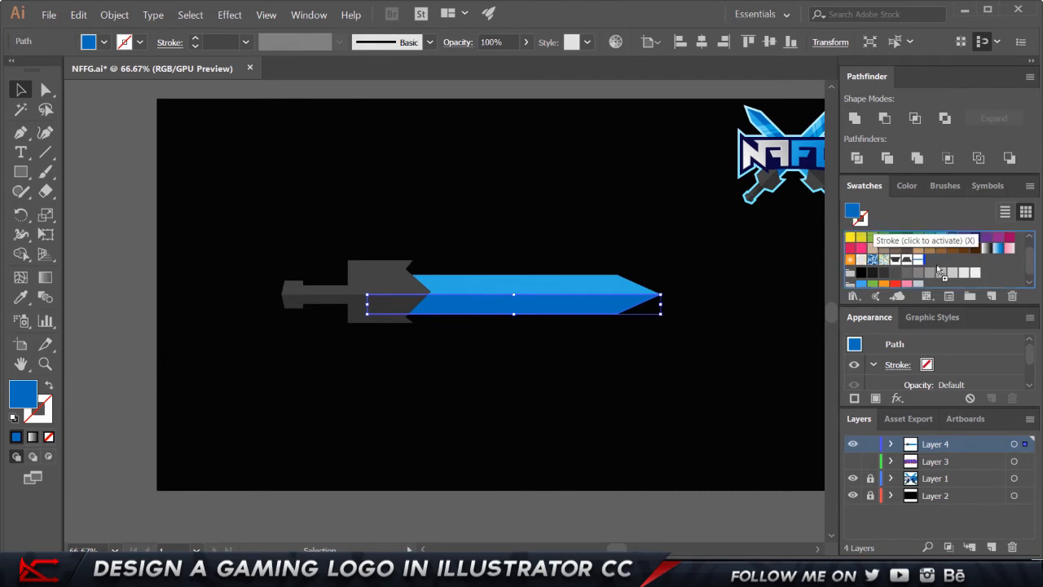
click(480, 277)
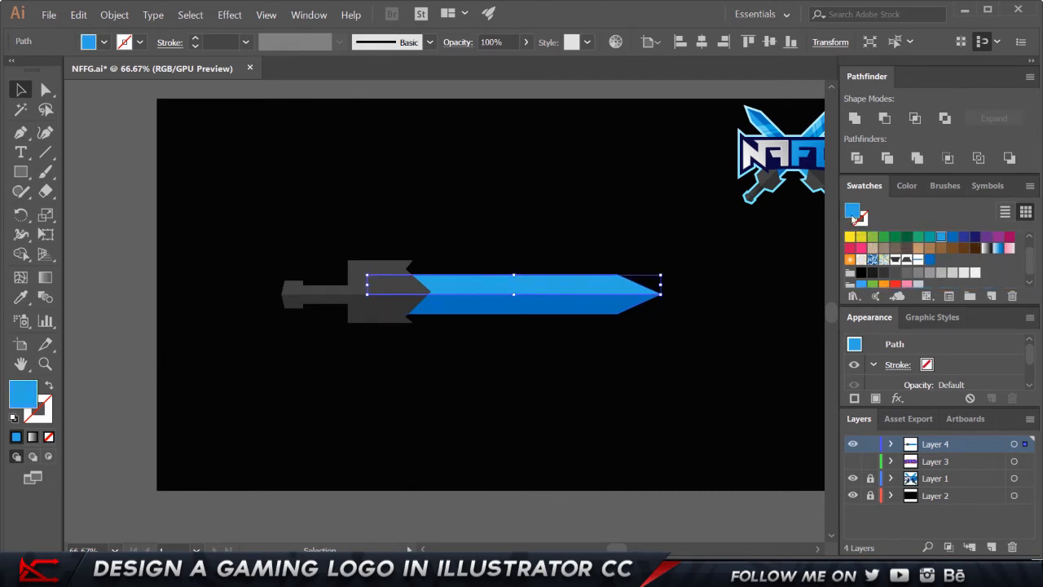
drag(854, 216, 941, 259)
key(i)
click(383, 298)
key(v)
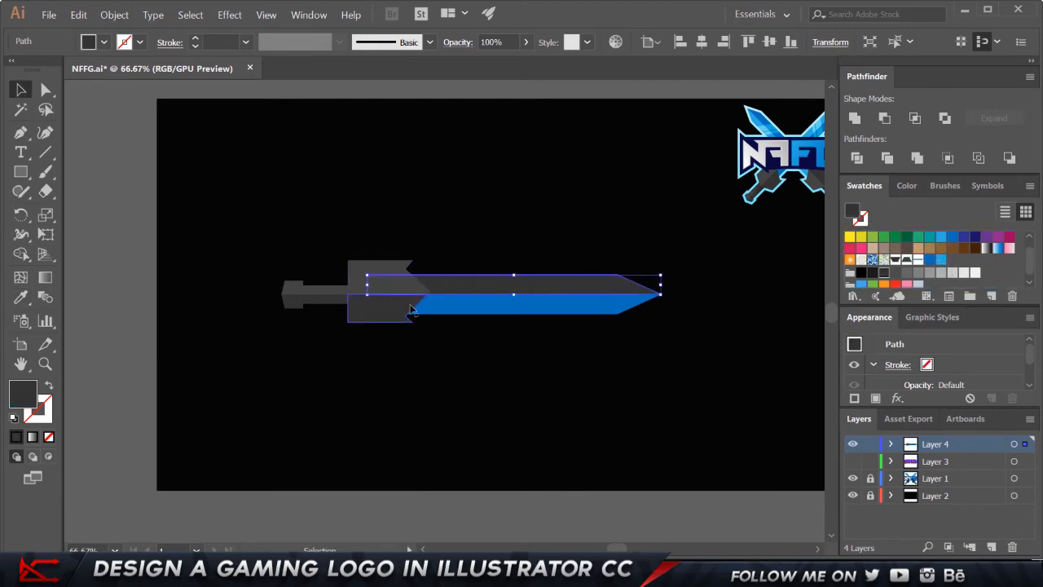
key(ctrl+z)
click(426, 354)
Save the guard's lower dark grey and upper lighter grey fills as new colour swatches, and deselect the artwork
click(383, 313)
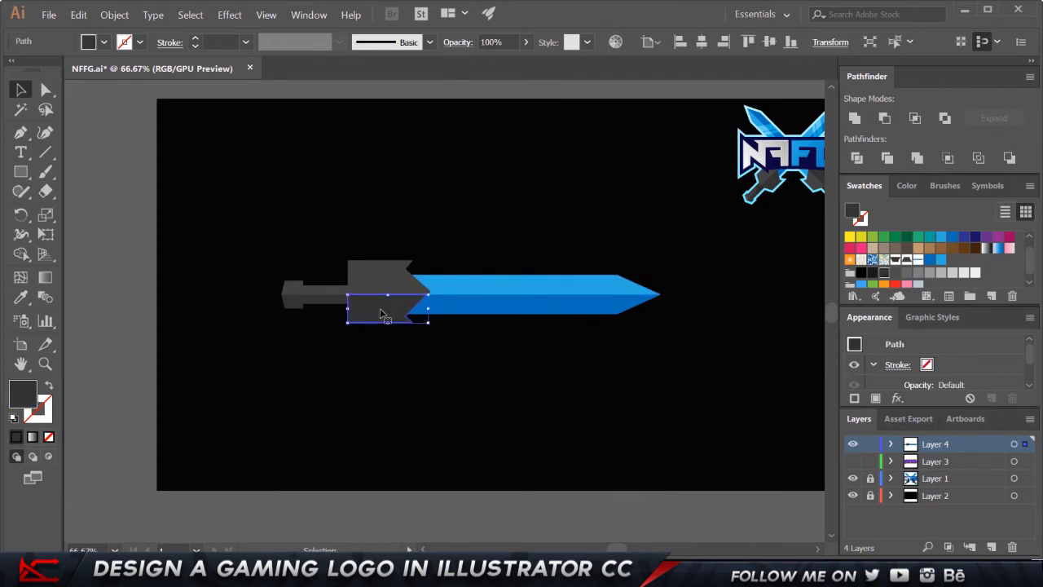
key(i)
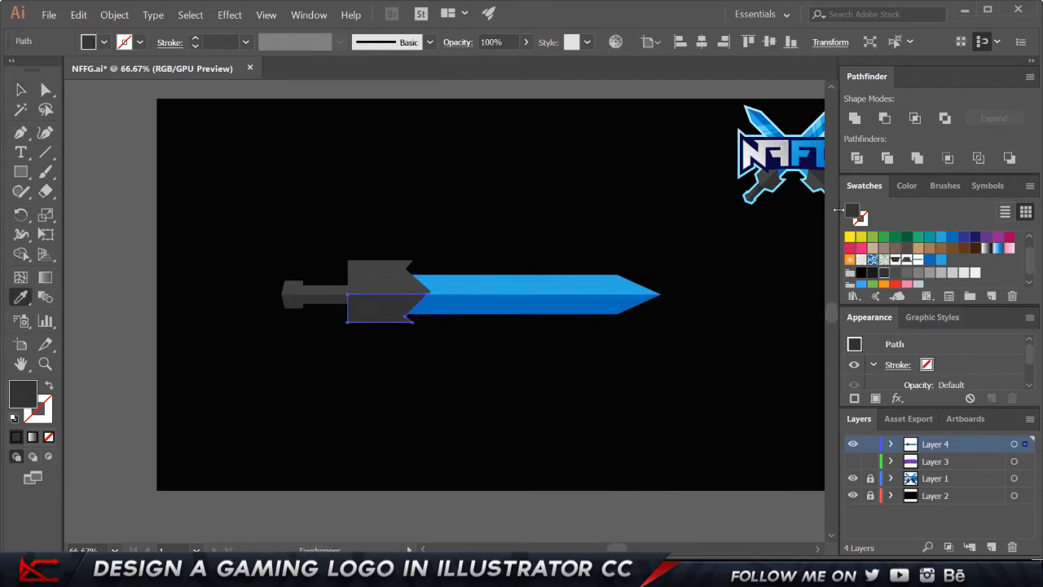
key(v)
scroll(948, 261, up, 1)
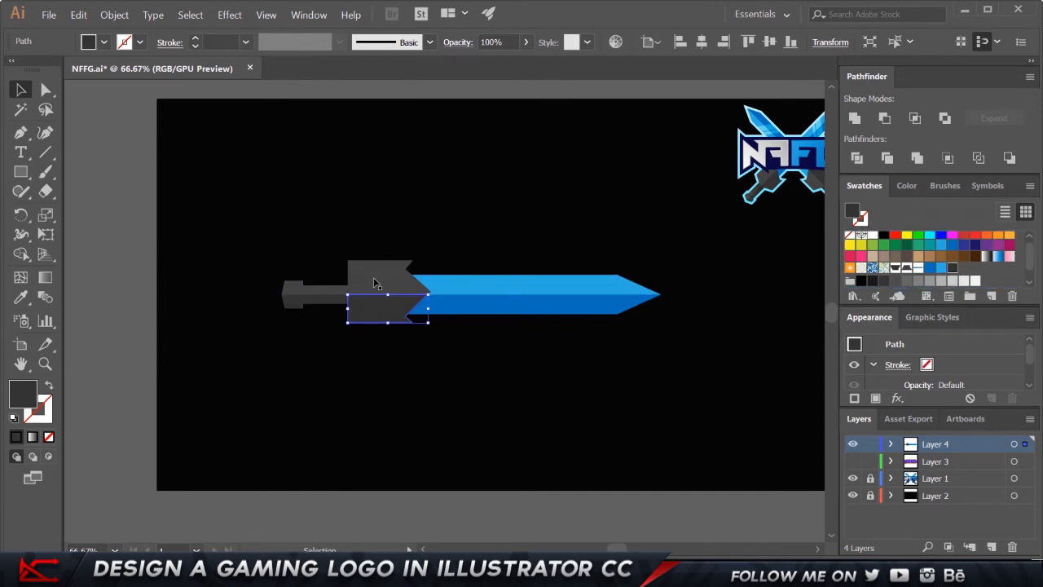
click(383, 276)
click(964, 273)
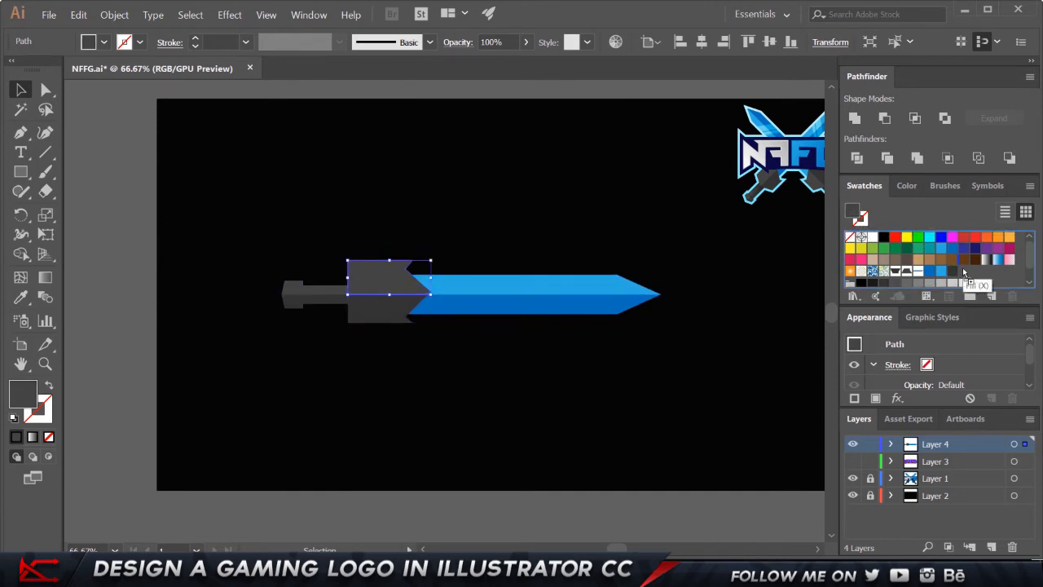
click(436, 401)
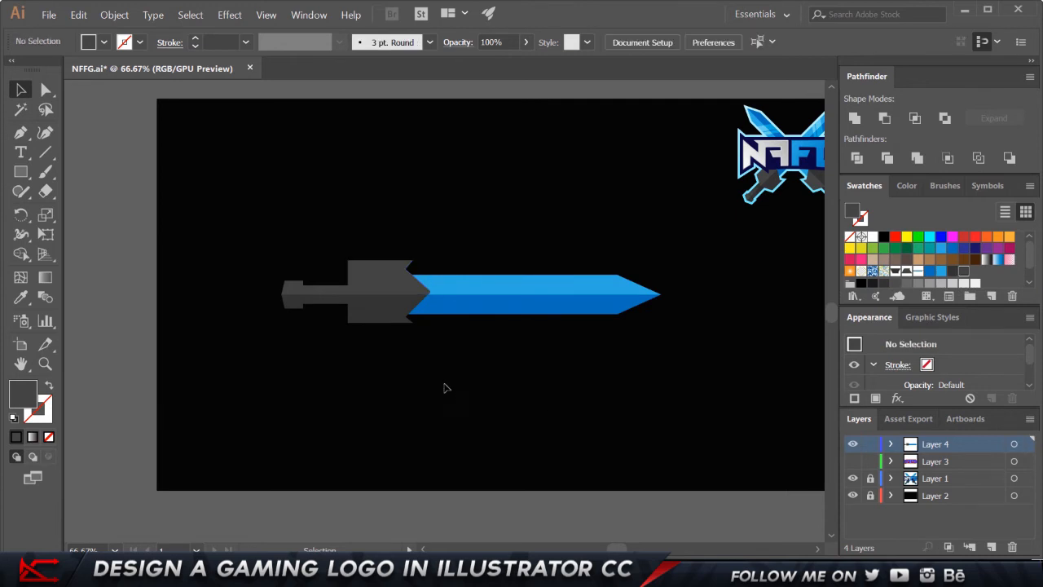
Fill the blade's lower half with a linear gradient and set its end stop to the saved R=0 G=113 B=188 1 blue
click(493, 301)
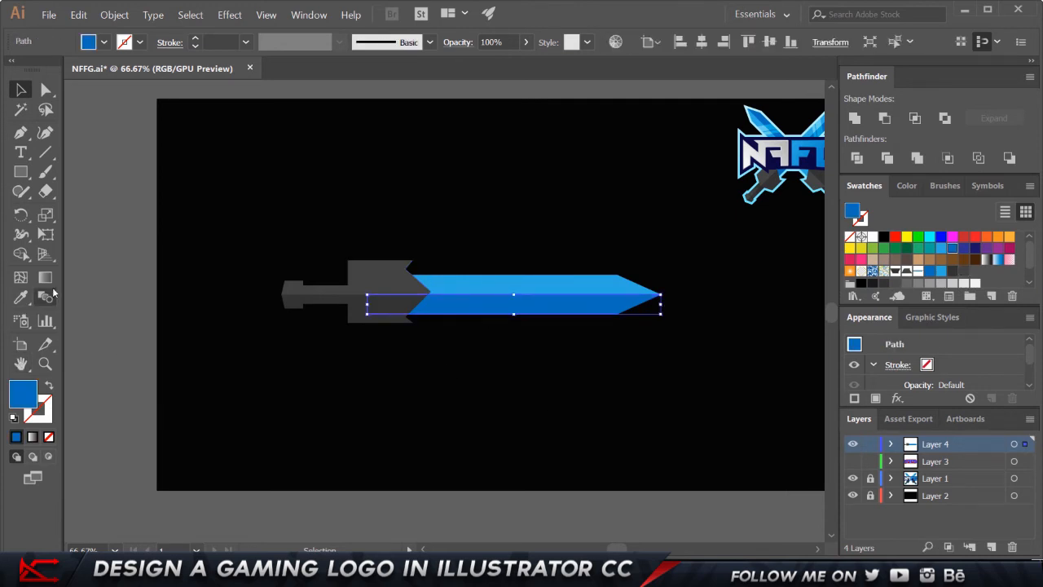
click(32, 438)
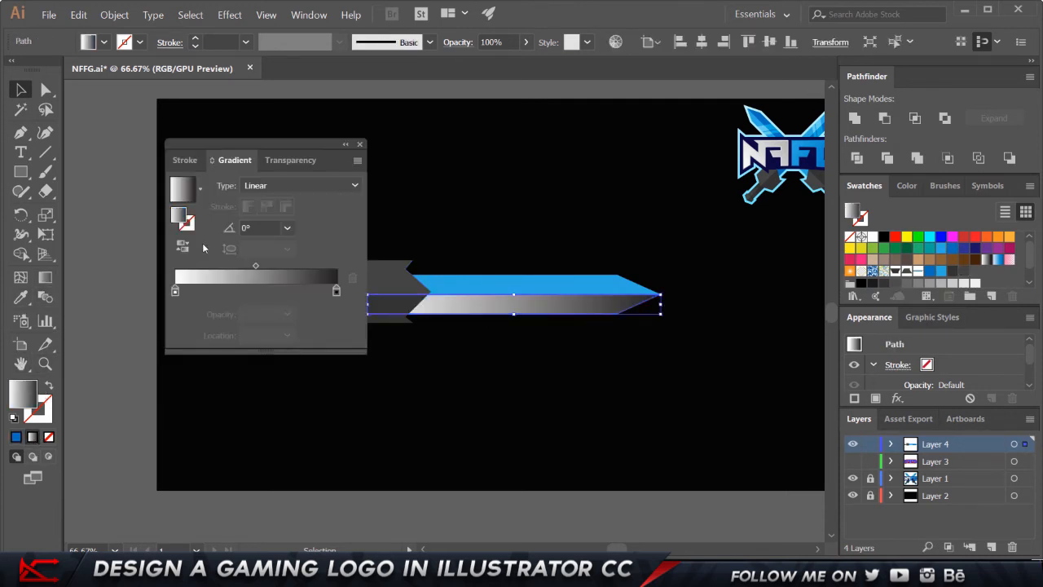
drag(236, 144, 196, 137)
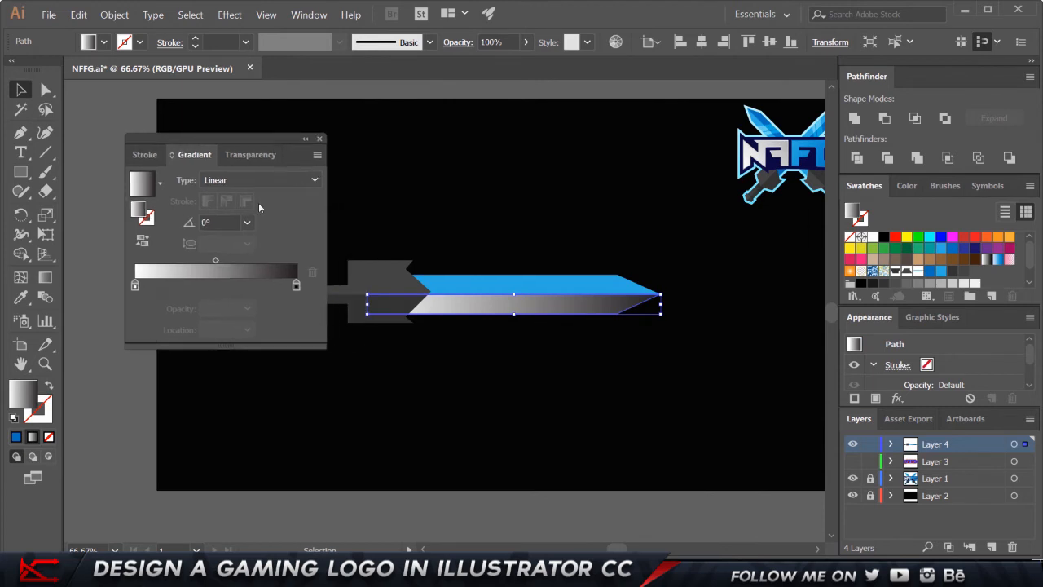
click(135, 284)
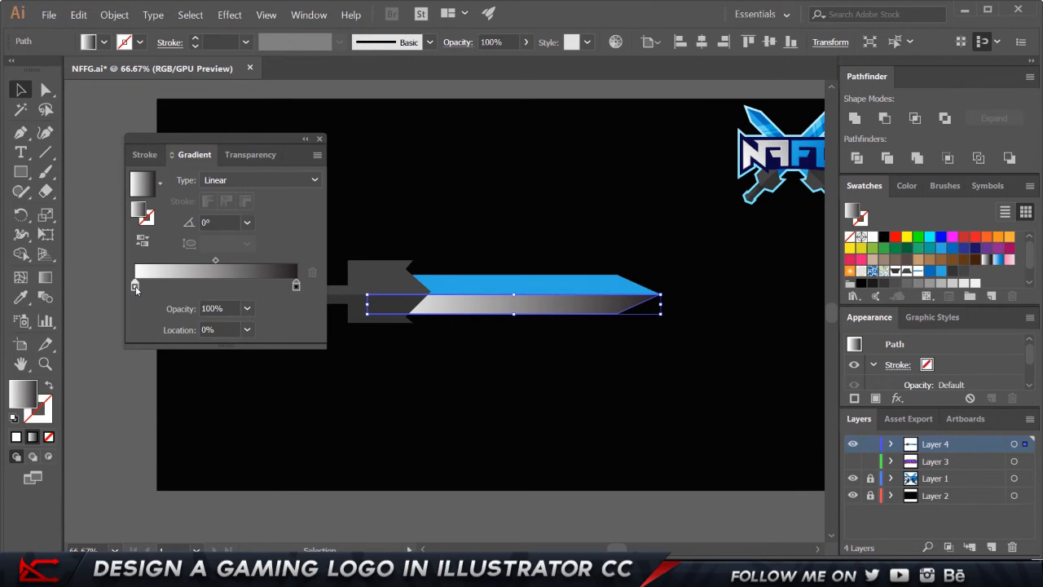
double_click(296, 285)
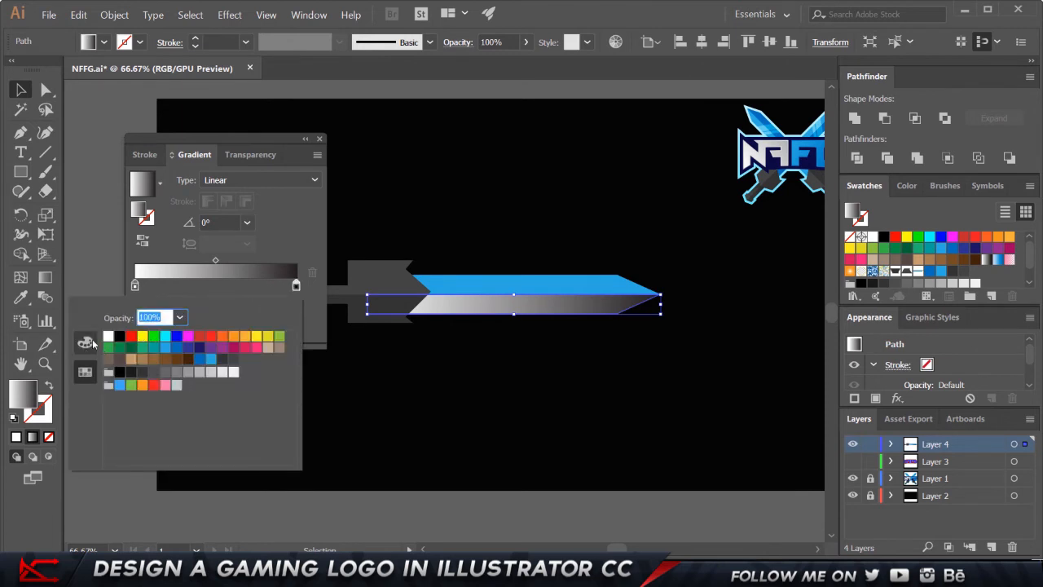
click(88, 342)
click(85, 373)
click(86, 342)
click(85, 373)
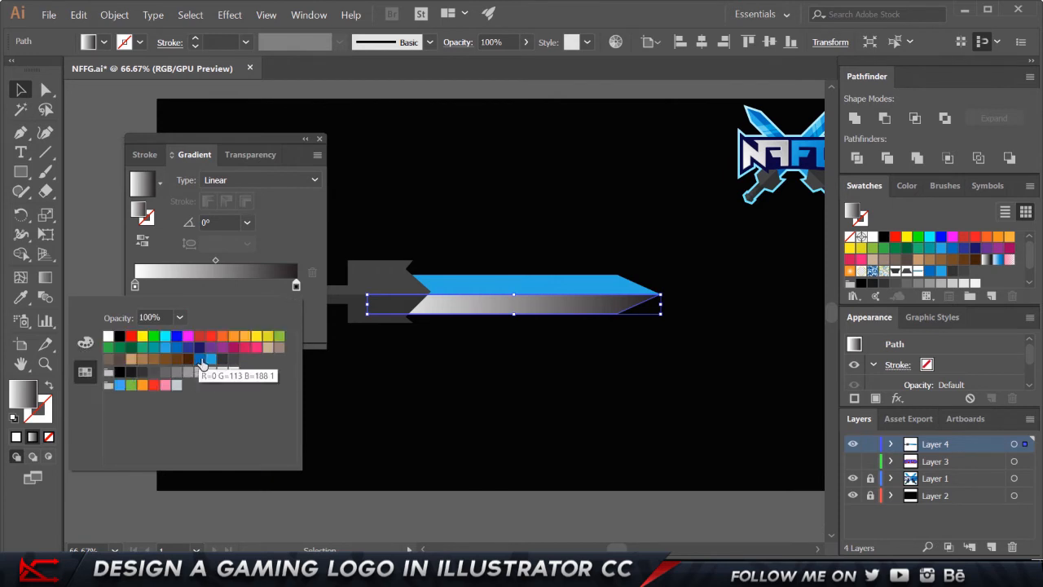
click(203, 364)
Try the saved darker blue and black as the starting colour of the lower half's gradient
click(134, 287)
double_click(134, 286)
click(200, 359)
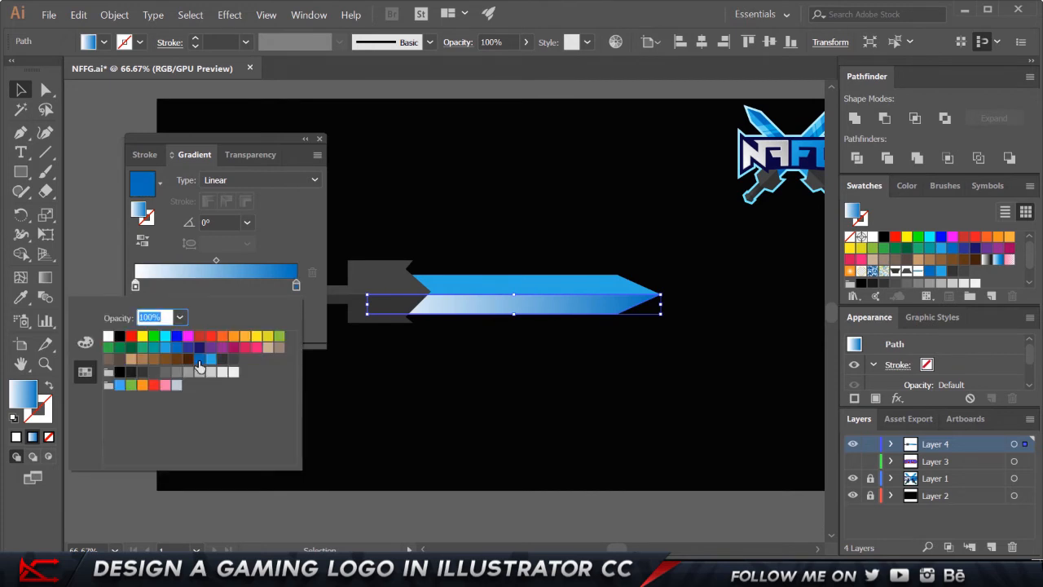
double_click(142, 213)
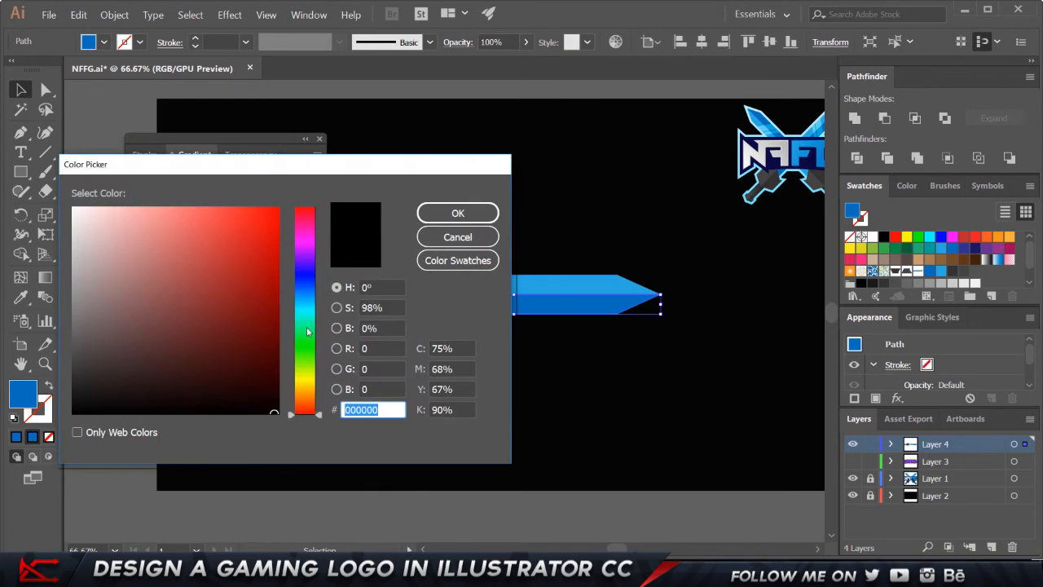
click(458, 260)
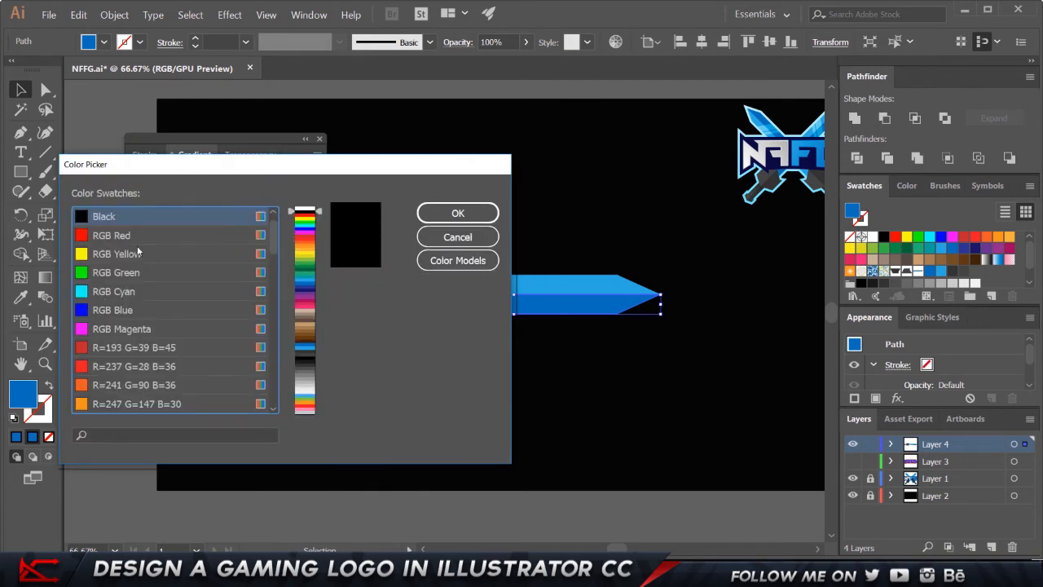
click(457, 212)
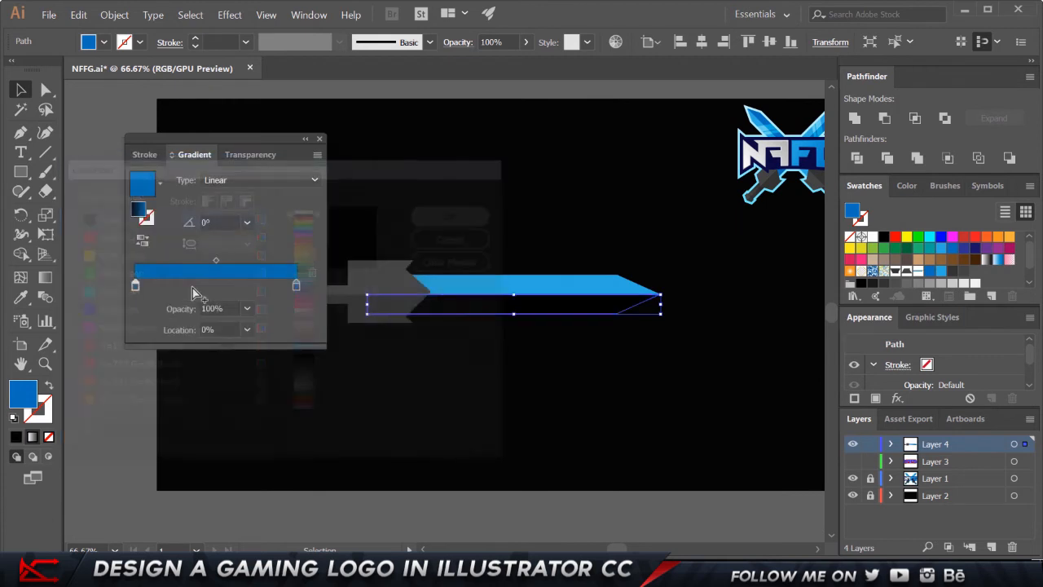
Set the starting stop of the lower half's gradient to the dark indigo-blue swatch
double_click(134, 285)
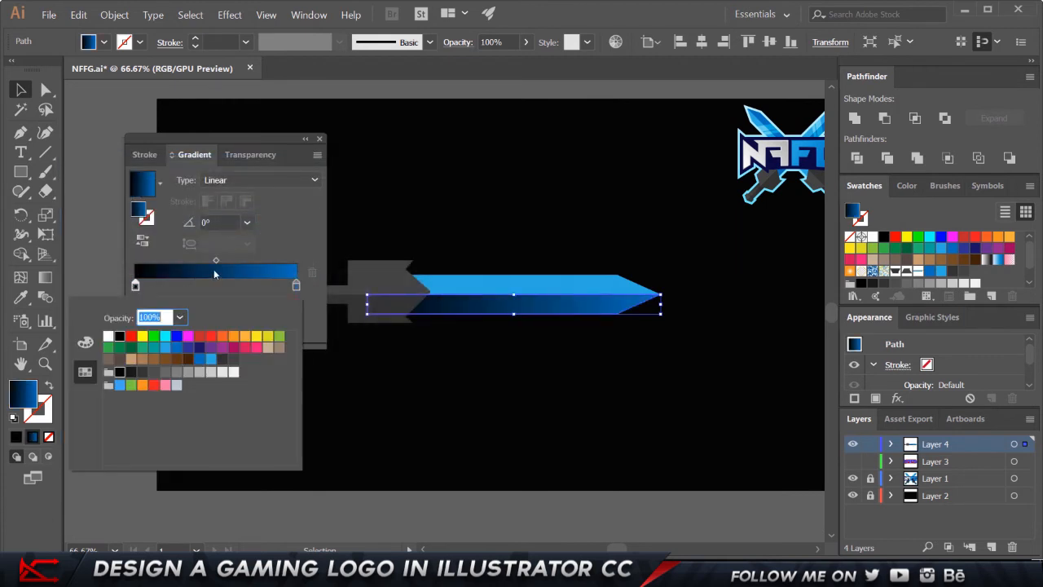
click(188, 349)
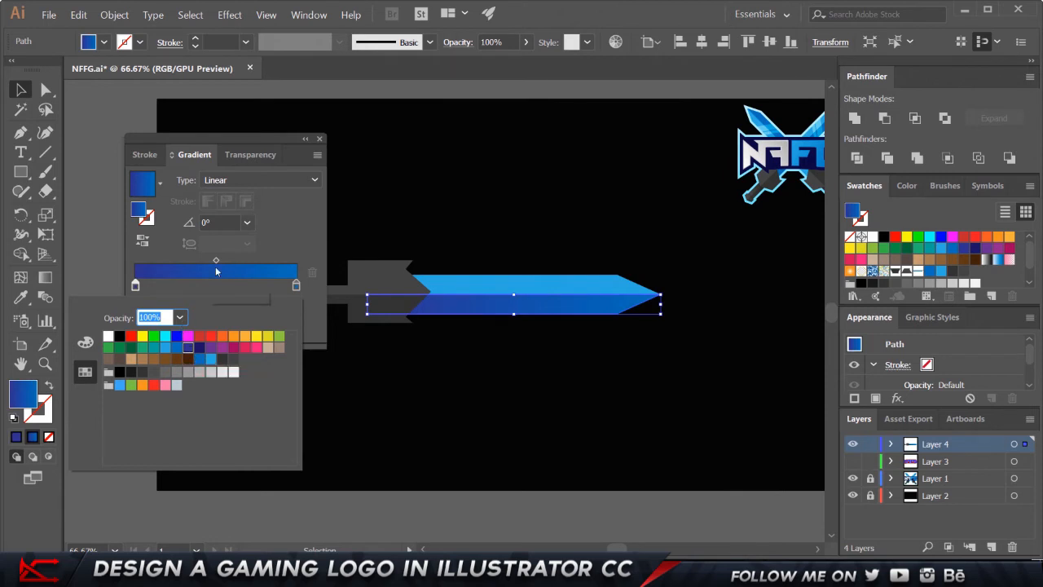
key(Escape)
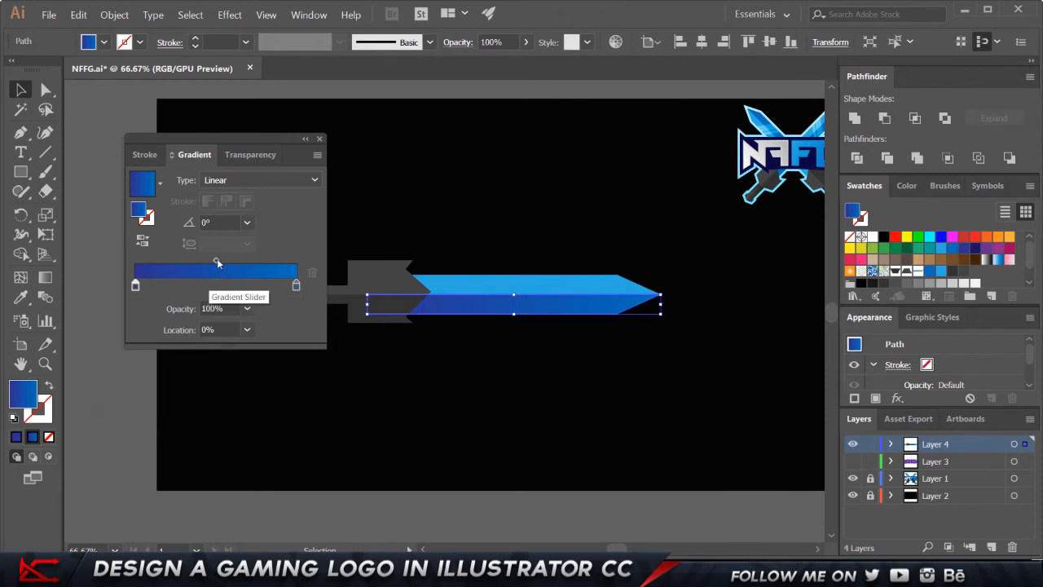
Shift the lower half's gradient midpoint to 13% and its starting stop to 16.75%, and deselect the blade
drag(216, 260, 138, 266)
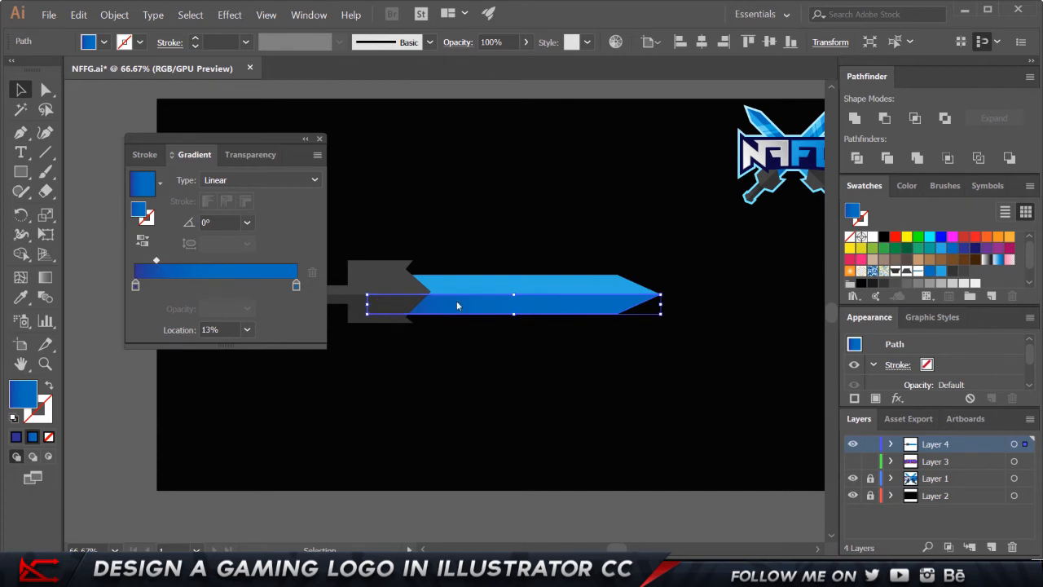
drag(139, 291, 136, 329)
click(139, 330)
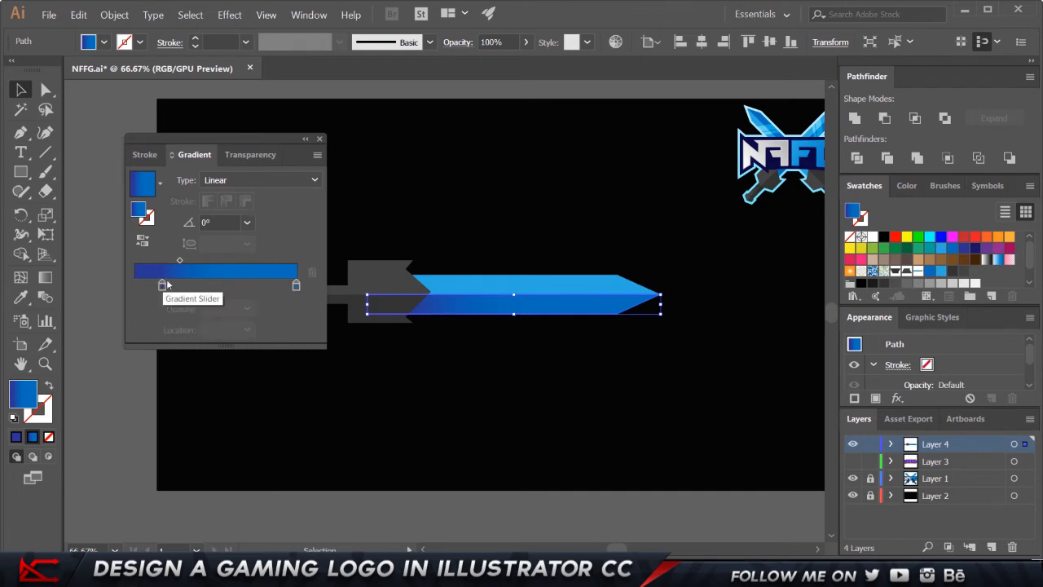
click(179, 262)
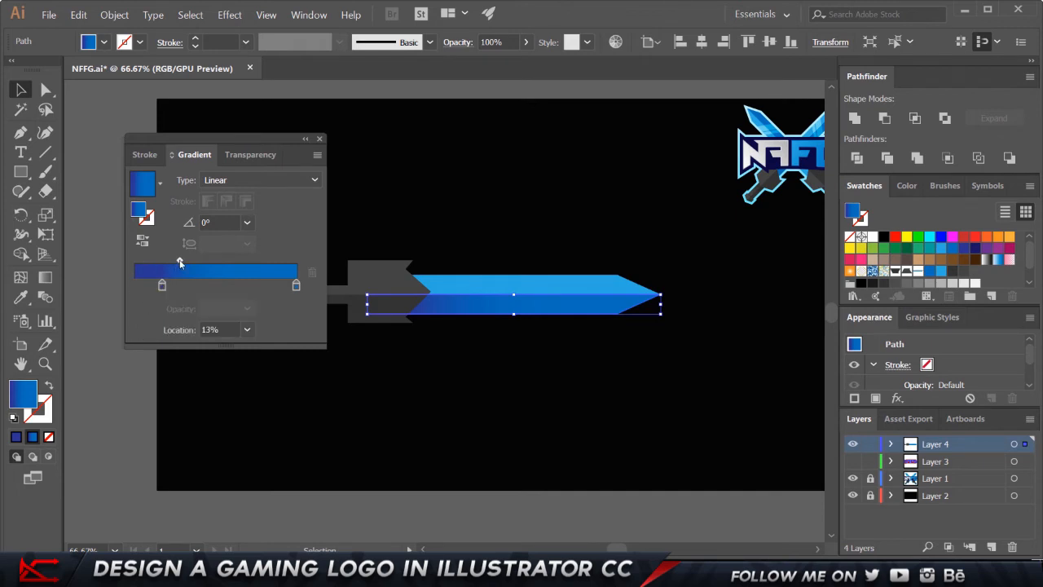
click(421, 330)
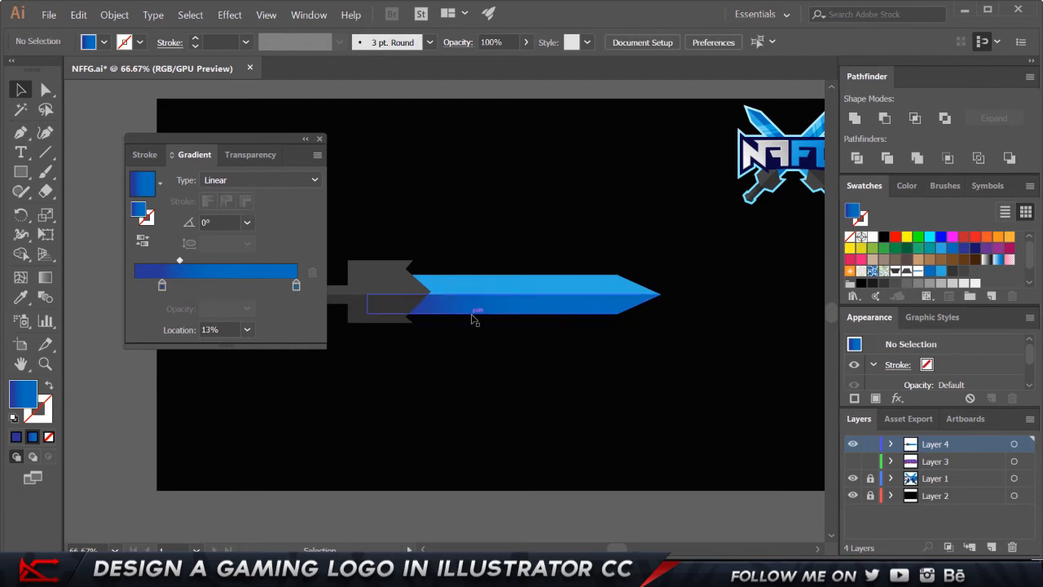
Apply the same linear gradient to the blade's upper half and set its end stop to the saved lighter blue
click(506, 291)
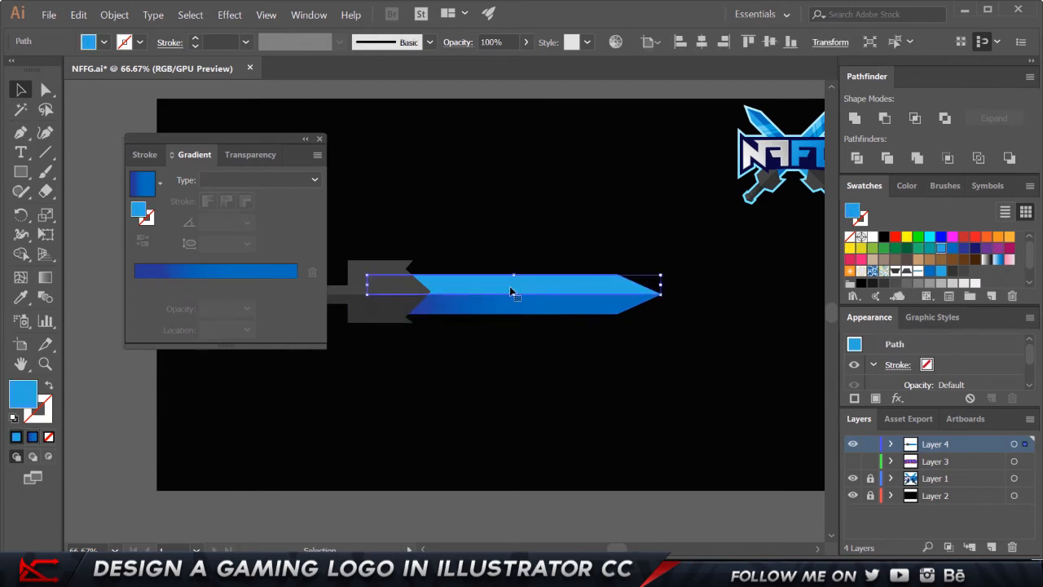
click(33, 436)
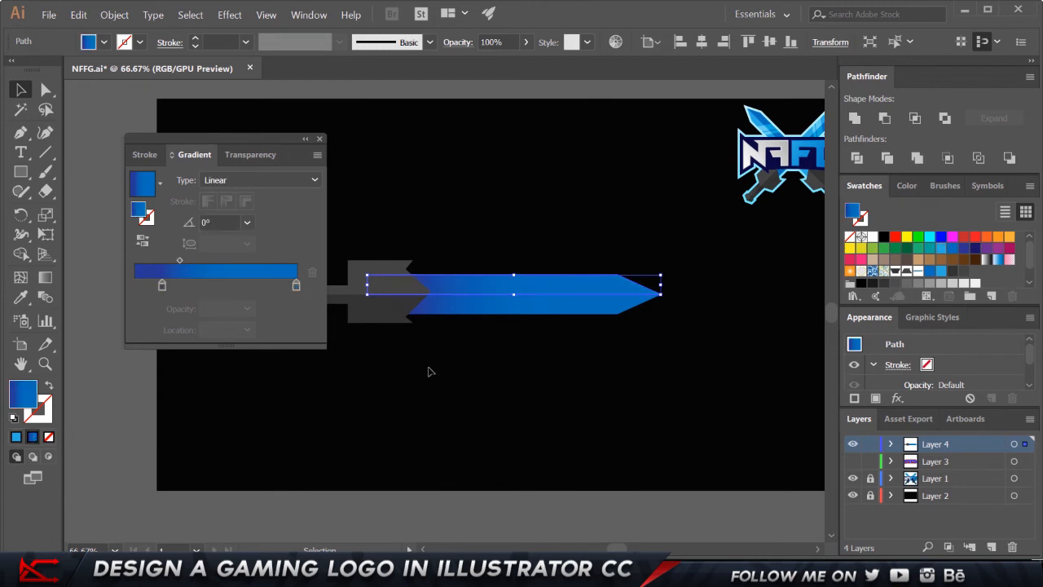
drag(295, 286, 296, 287)
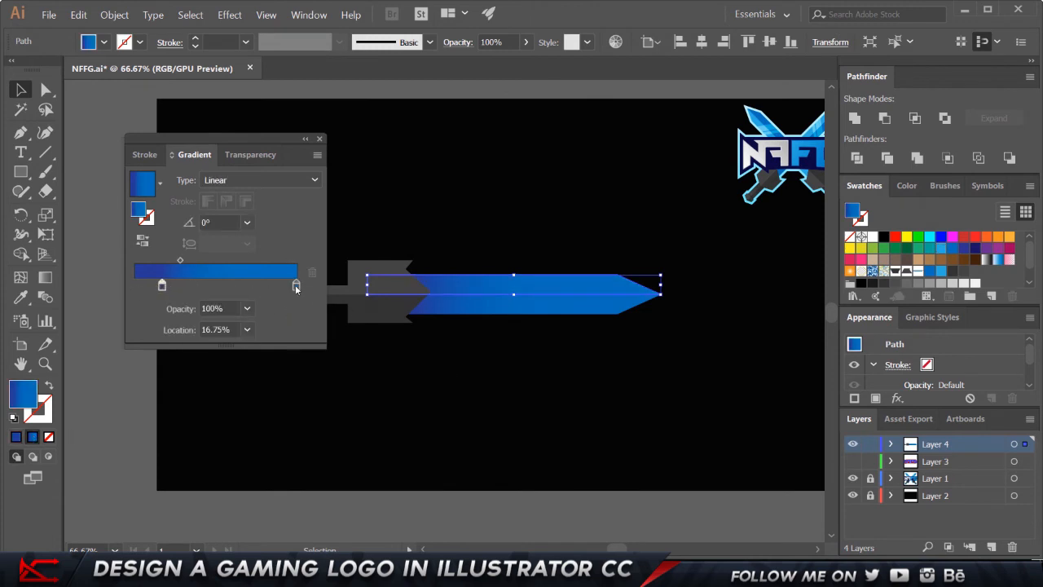
double_click(296, 285)
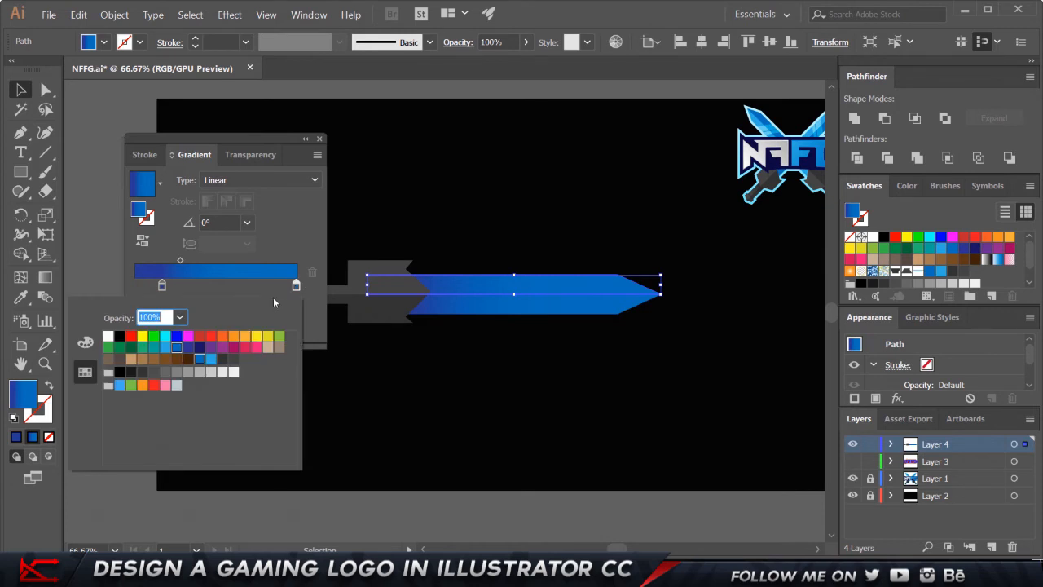
click(211, 359)
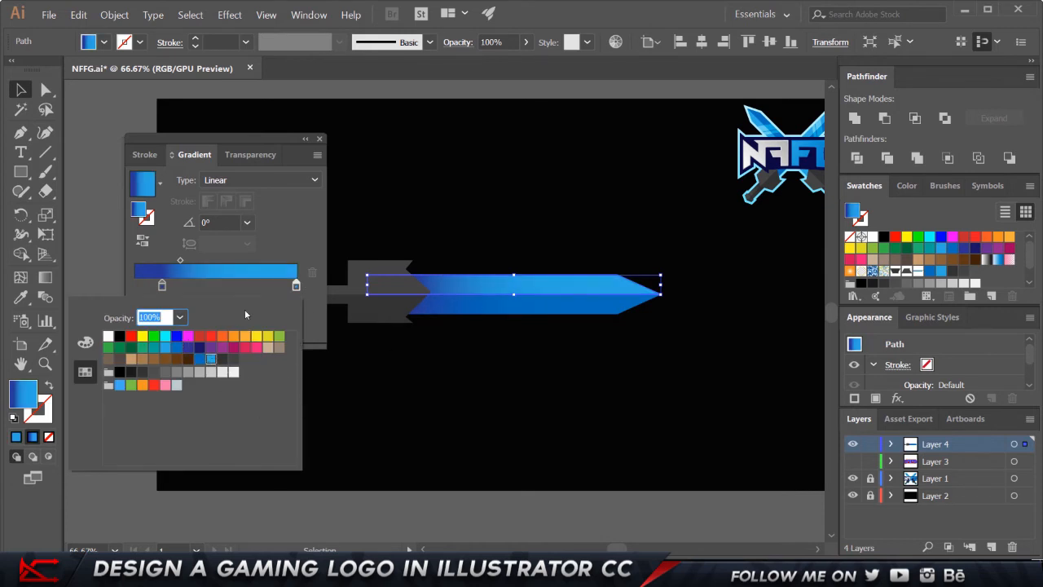
Set the starting stop of the upper half's gradient to the saved darker blue and deselect the artwork
click(163, 286)
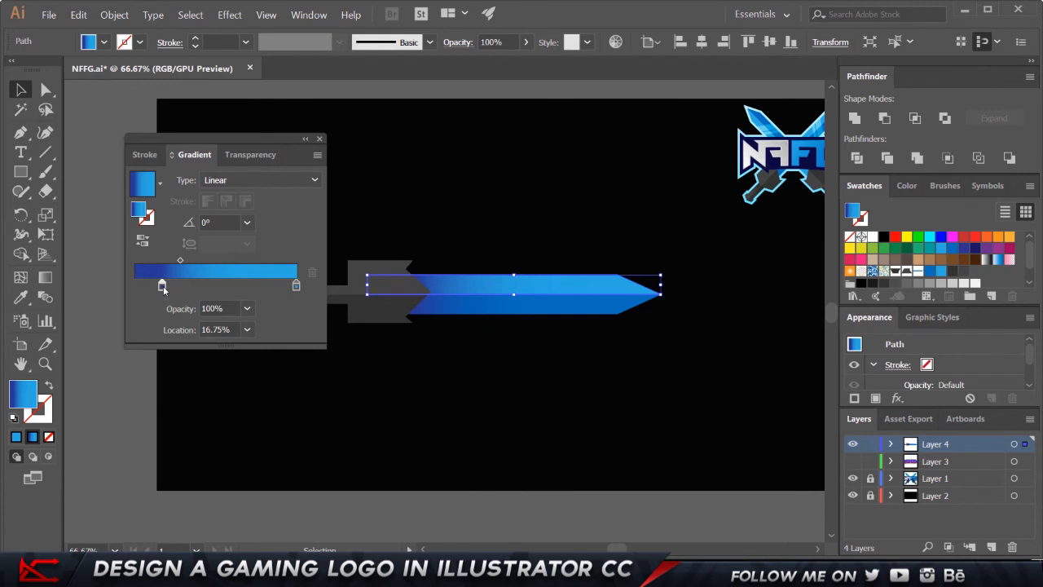
double_click(163, 286)
click(204, 359)
click(434, 225)
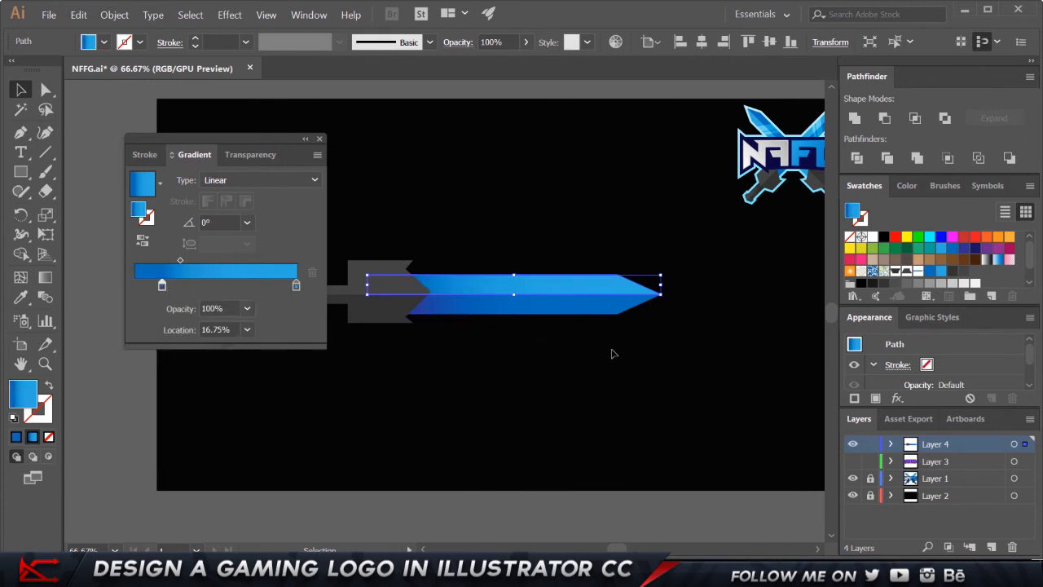
click(389, 335)
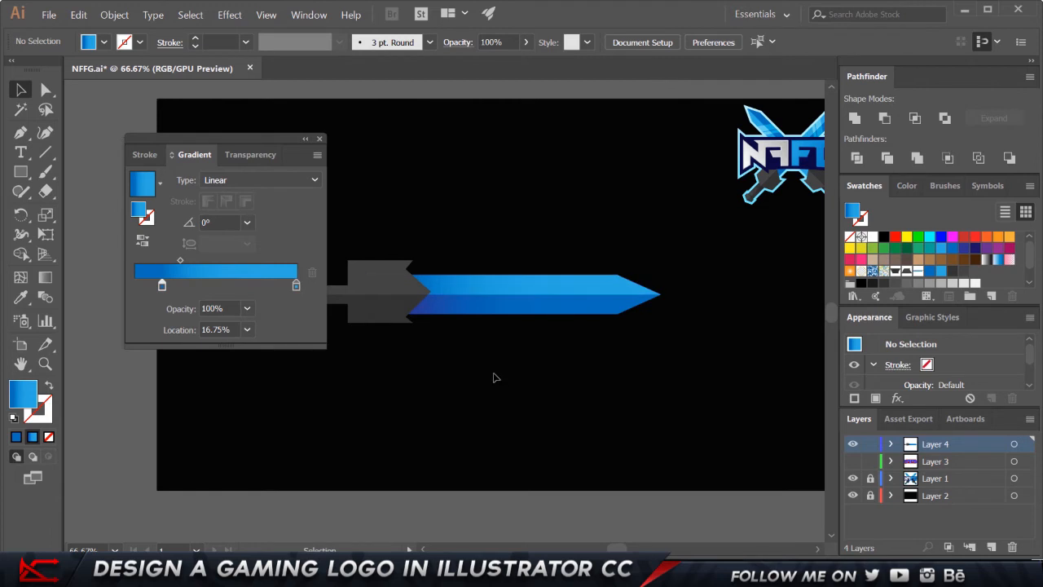
Fill the handle's lower strip with the linear gradient and set its starting stop's location to 0%
drag(253, 135, 586, 153)
click(330, 299)
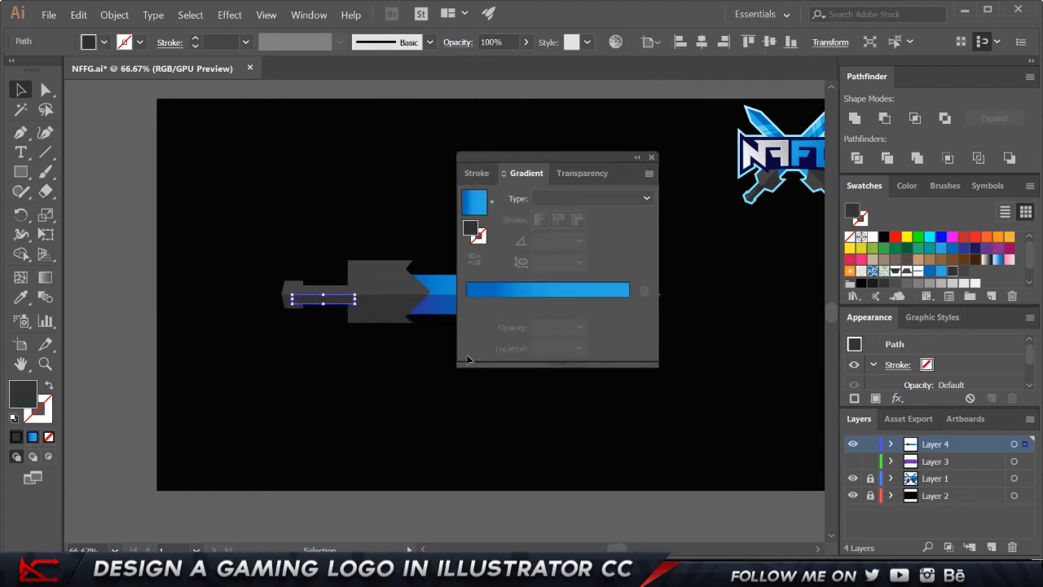
click(32, 437)
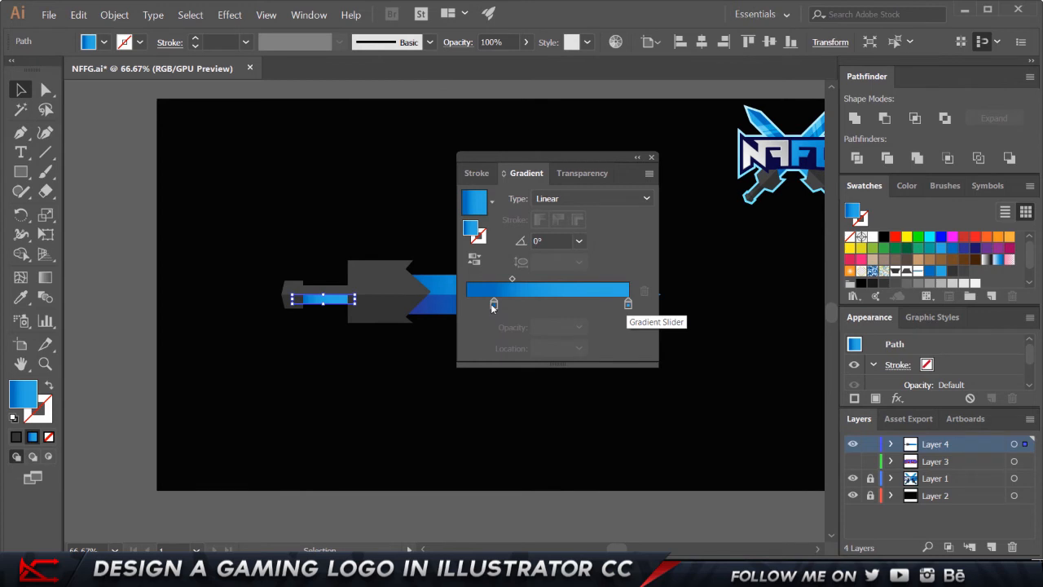
drag(495, 303, 460, 307)
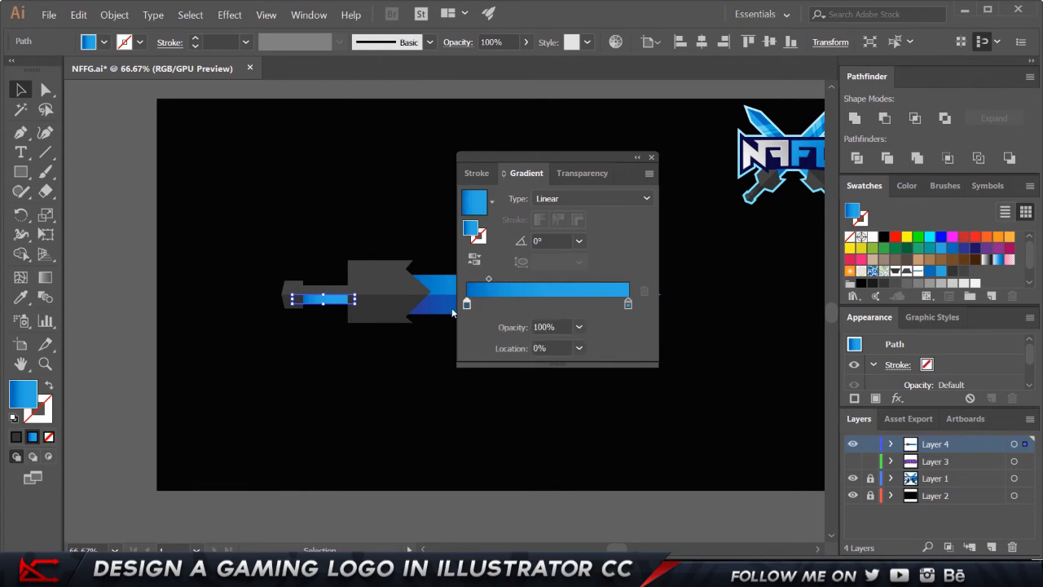
Add a middle colour stop to the handle strip's gradient and set its location to 50%
click(544, 304)
drag(544, 305, 548, 306)
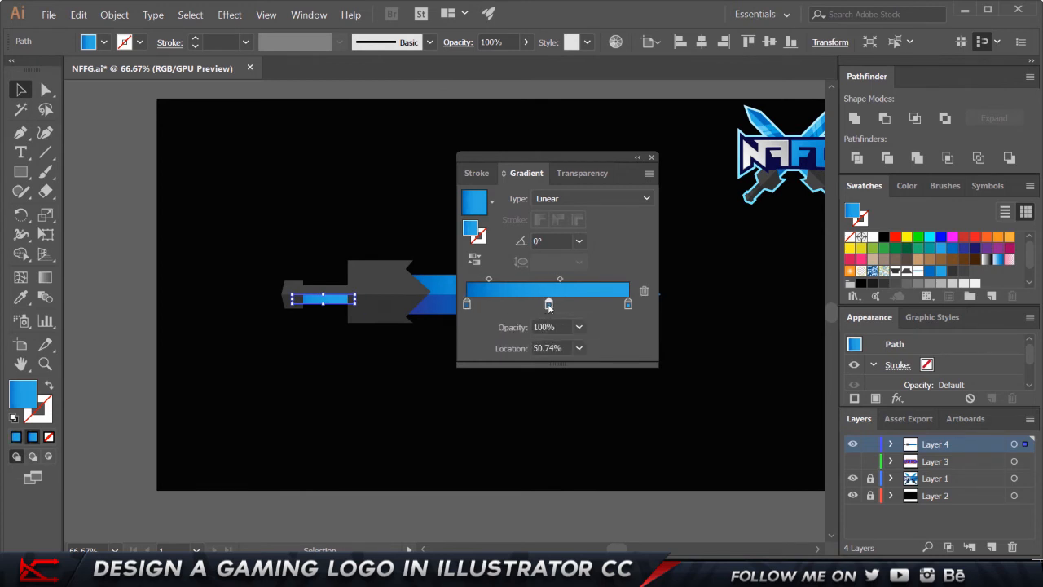
click(562, 348)
text(50)
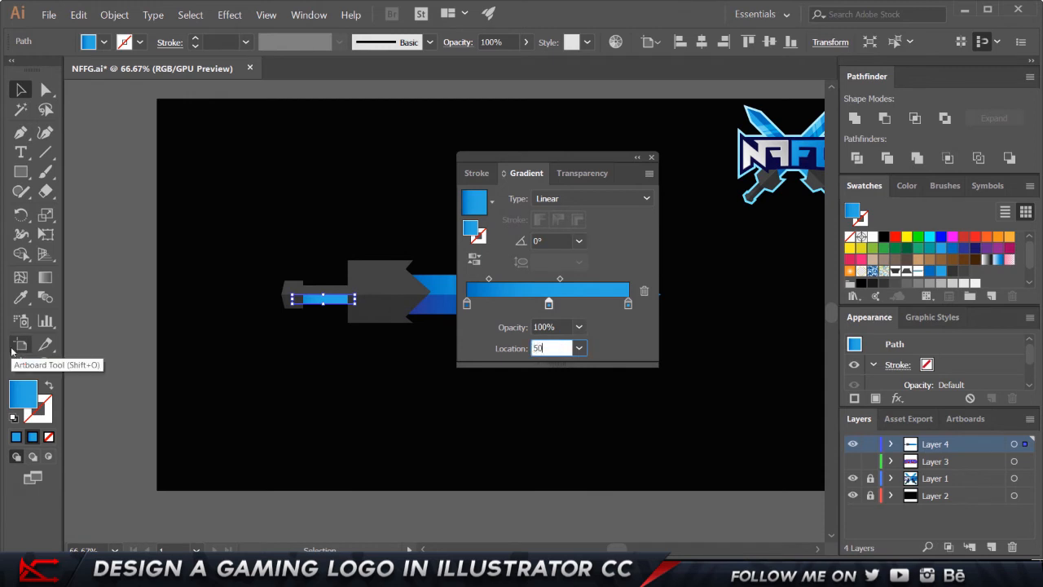
key(Tab)
Set the end stop of the handle strip's gradient to black
click(627, 304)
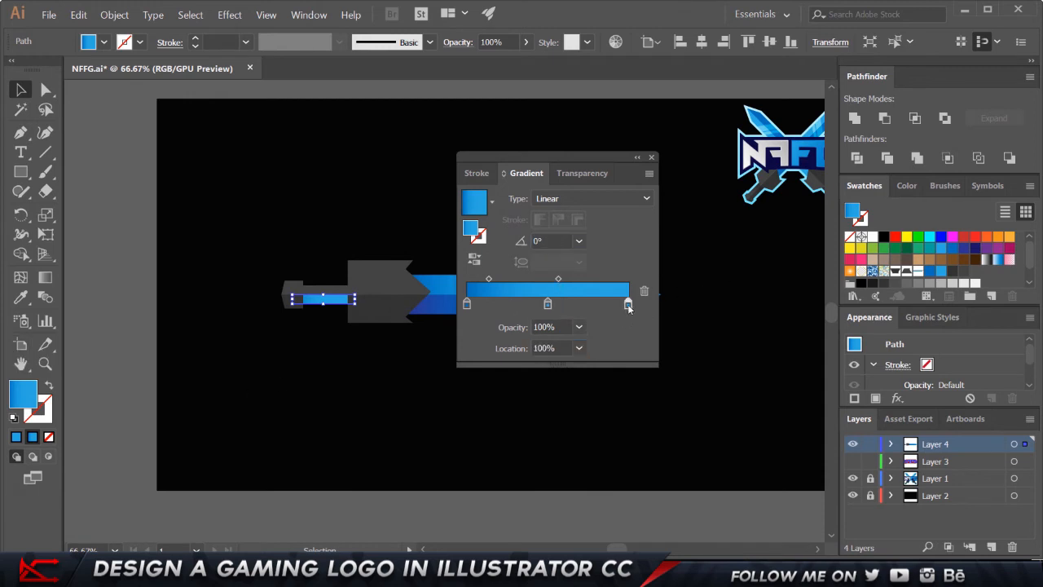
double_click(628, 304)
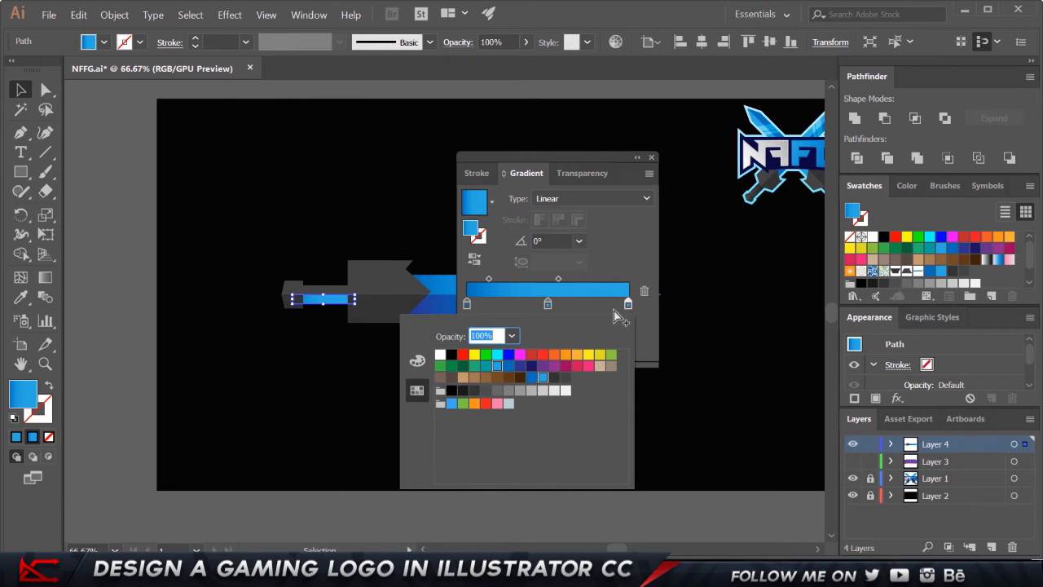
click(454, 391)
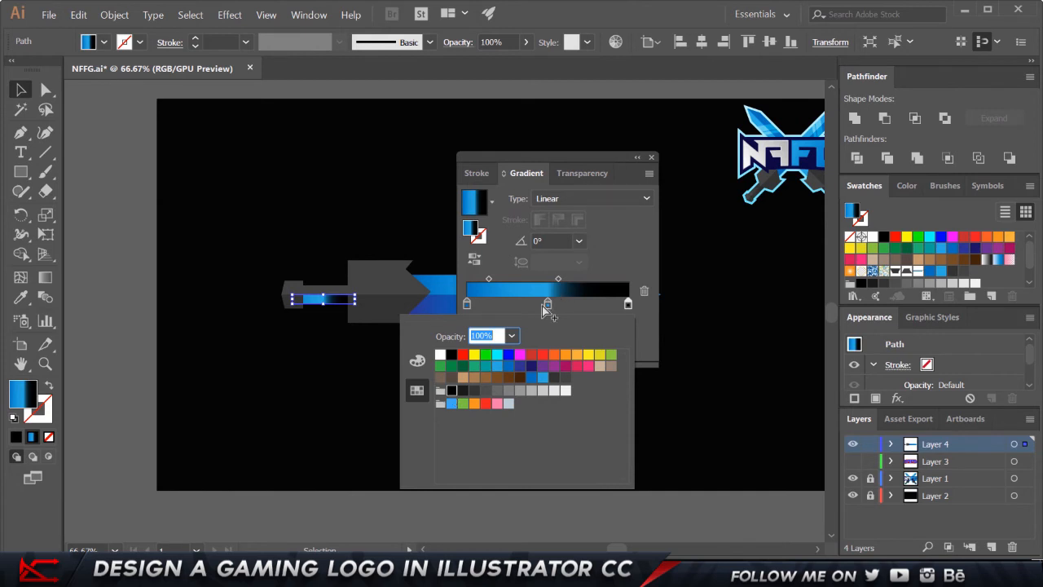
key(Escape)
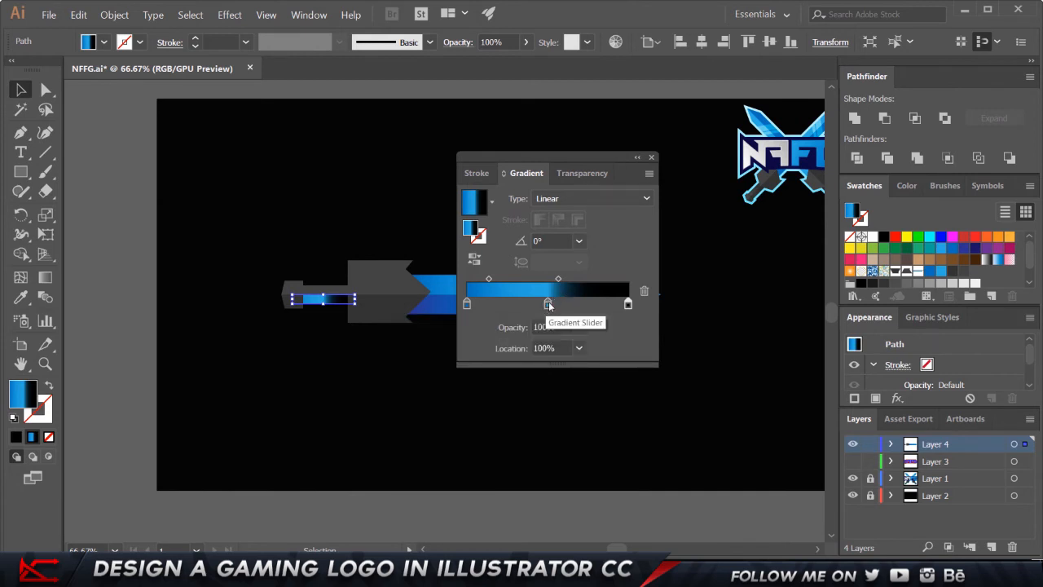
Set the middle stop of the handle strip's gradient to the saved dark grey and its starting stop to black
click(548, 304)
double_click(548, 304)
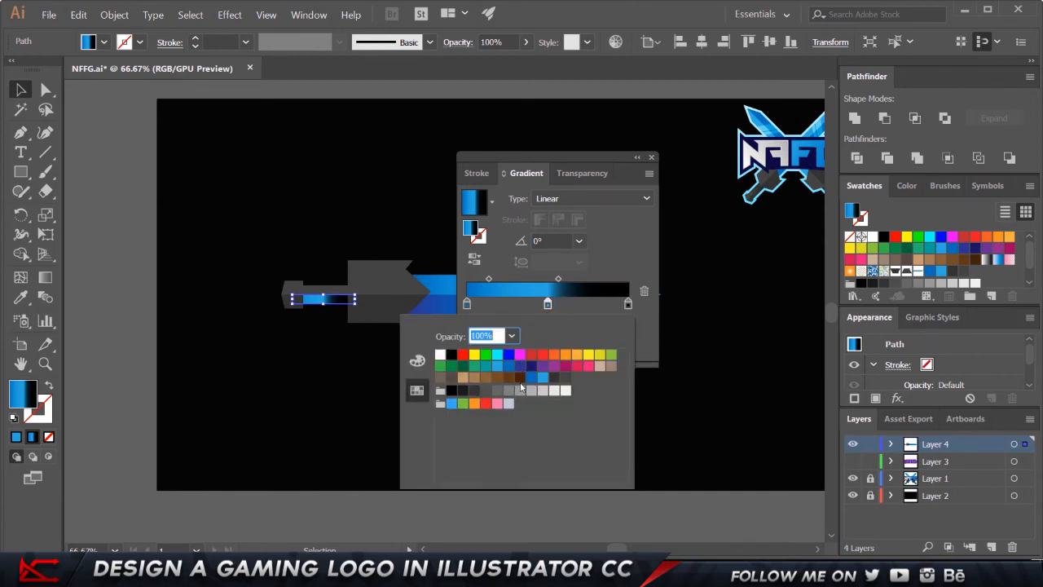
click(554, 377)
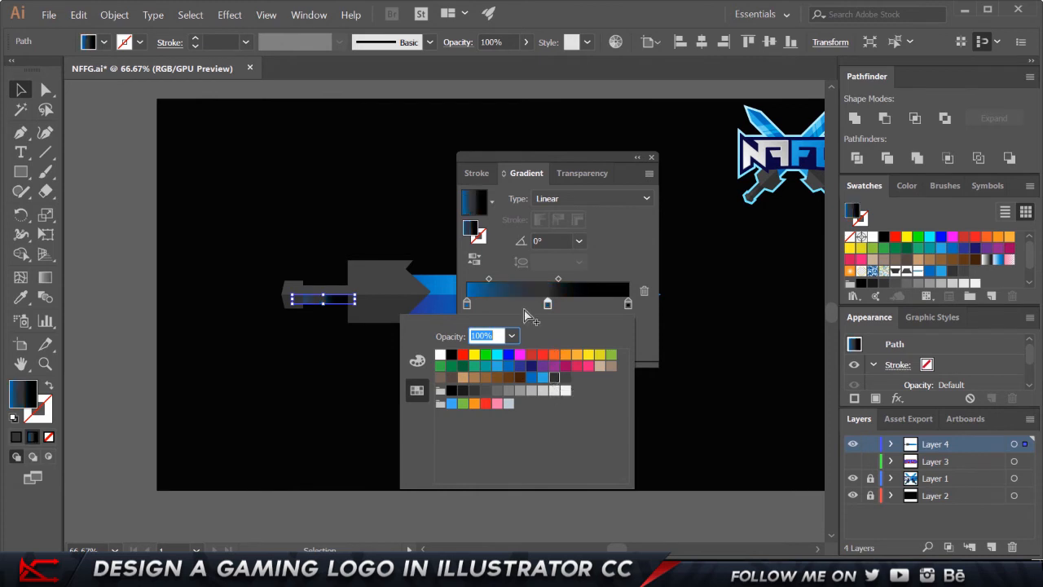
click(466, 306)
double_click(466, 307)
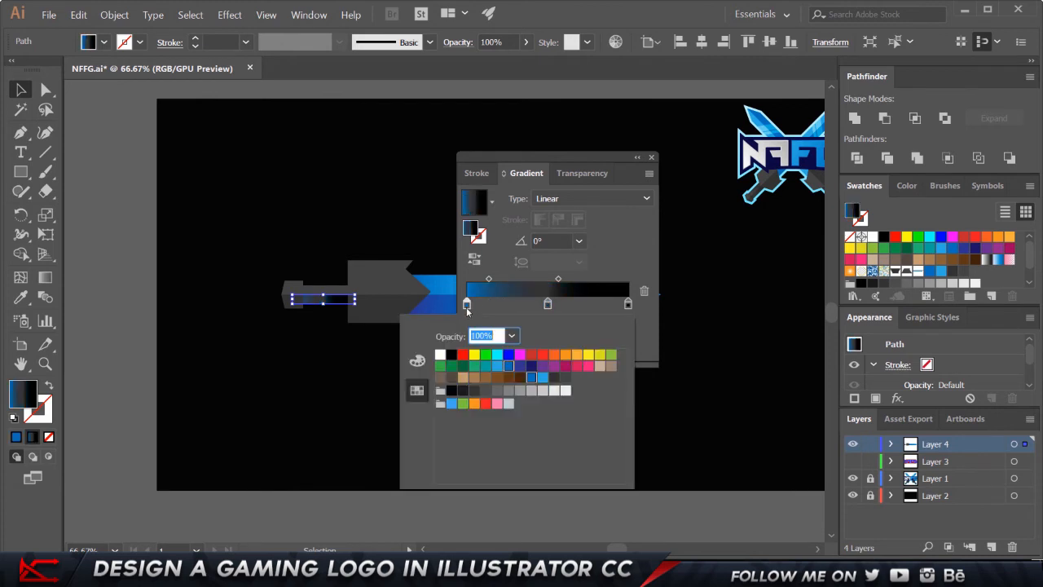
click(453, 392)
Move the midpoints of the handle strip's gradient to 87% and 13% and deselect the strip
click(558, 279)
drag(563, 280, 626, 277)
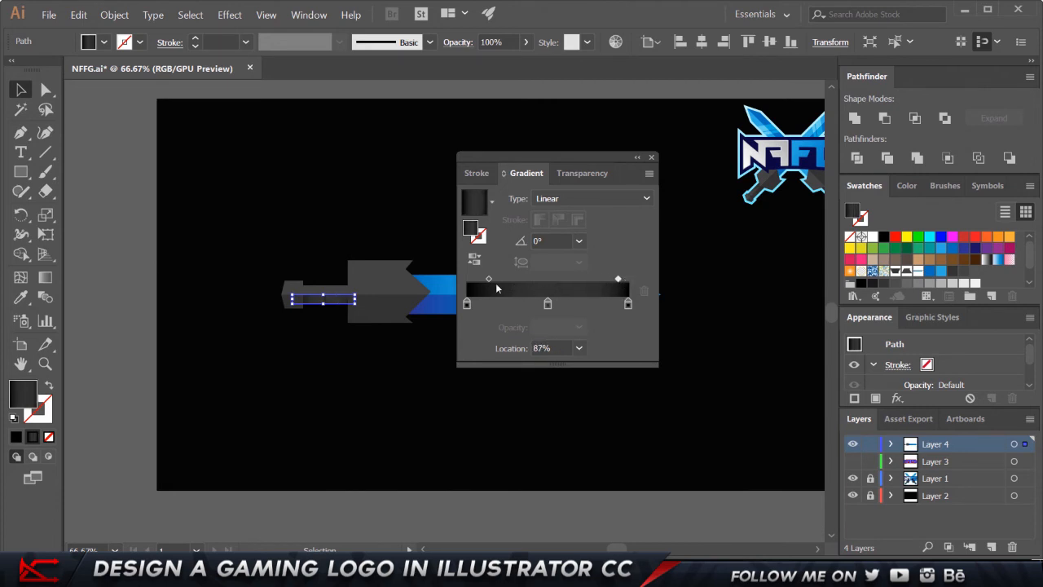
drag(489, 279, 478, 279)
click(275, 424)
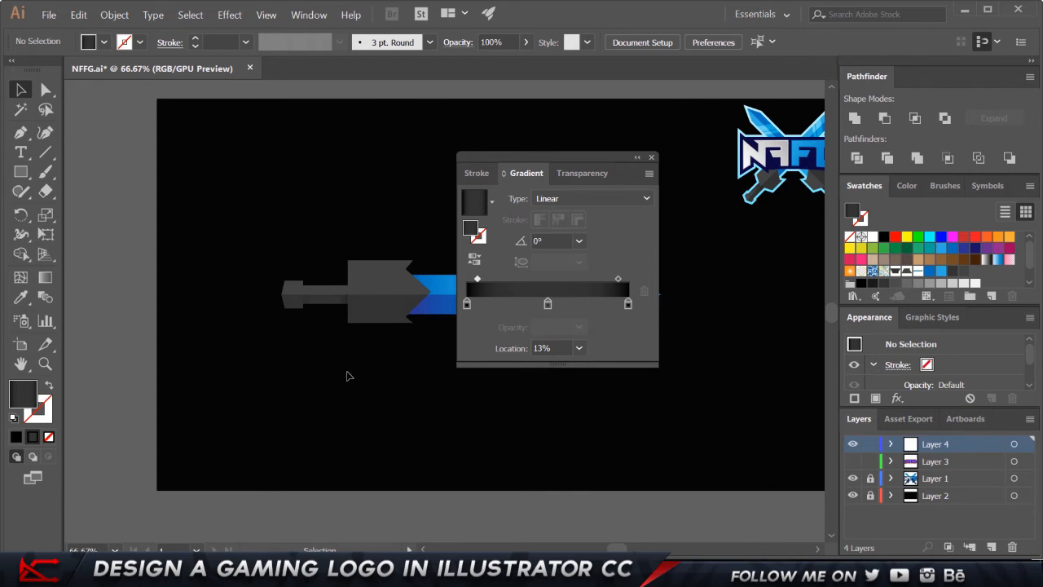
Fill the handle's upper strip with the same gradient, set its middle stop to the saved lighter grey and close the gradient settings
click(321, 300)
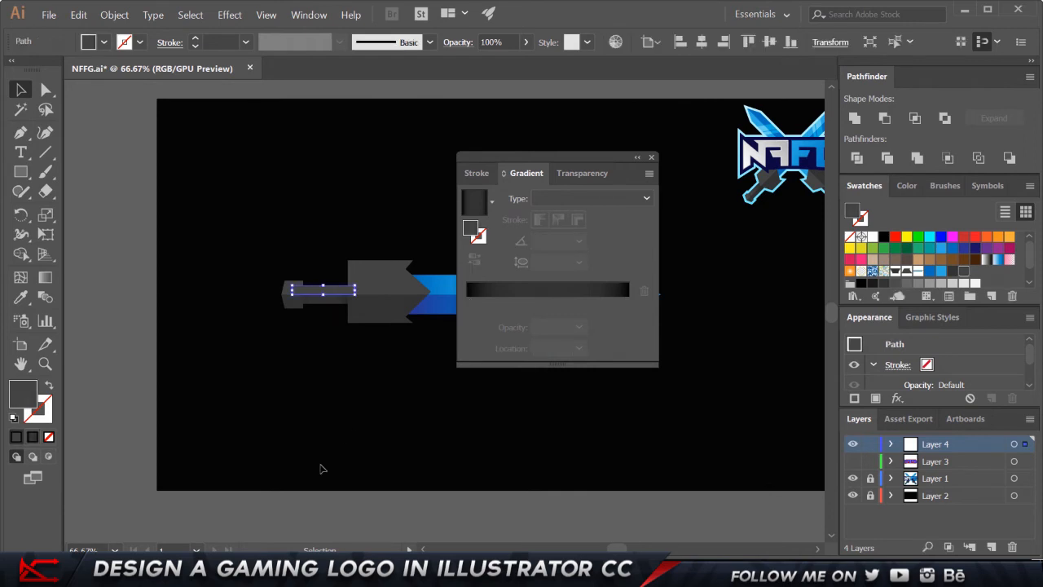
click(33, 456)
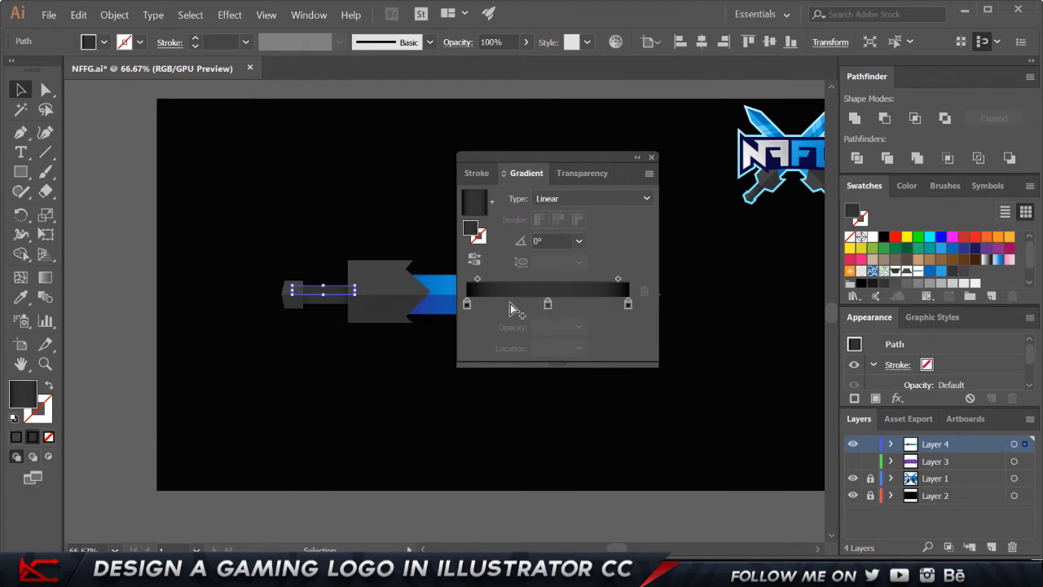
double_click(548, 304)
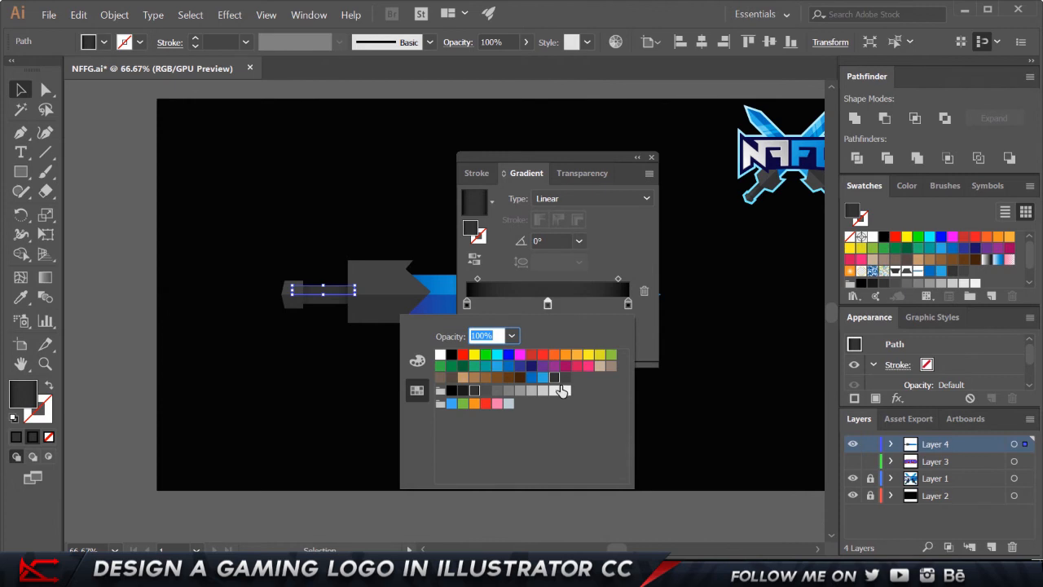
click(561, 392)
click(361, 177)
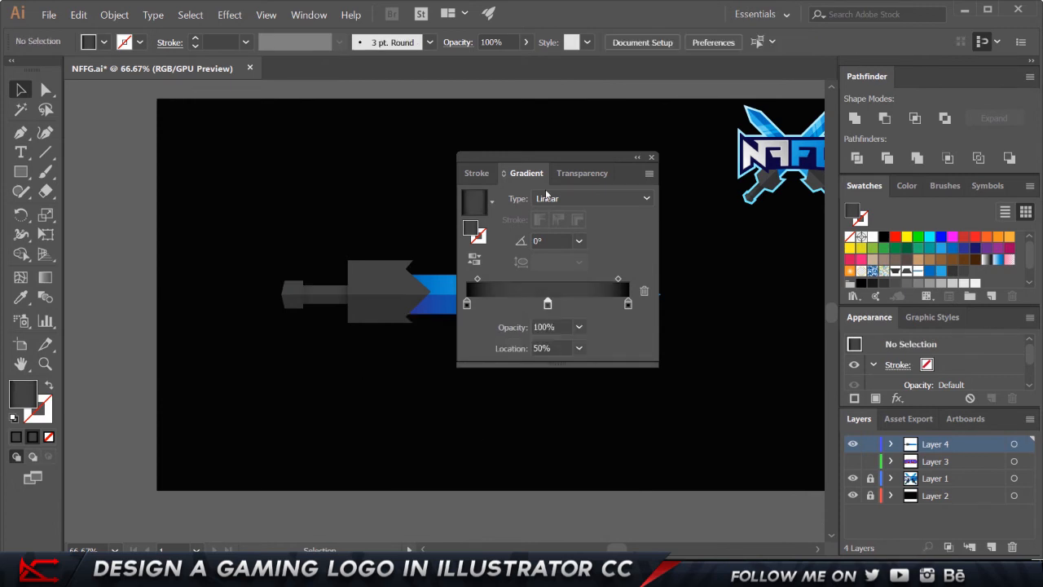
click(651, 159)
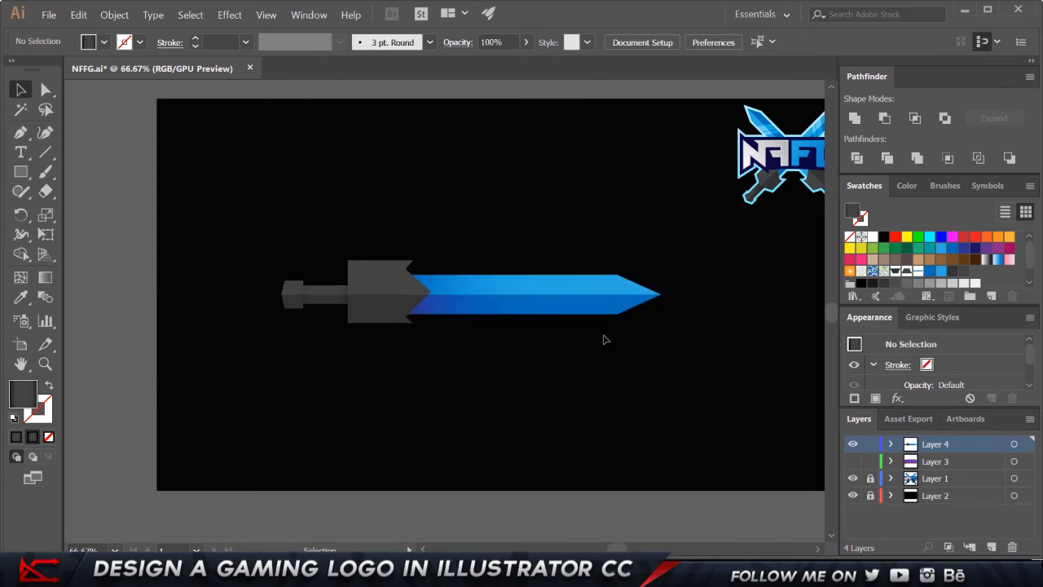
Select all parts of the sword and group them
scroll(601, 305, up, 1)
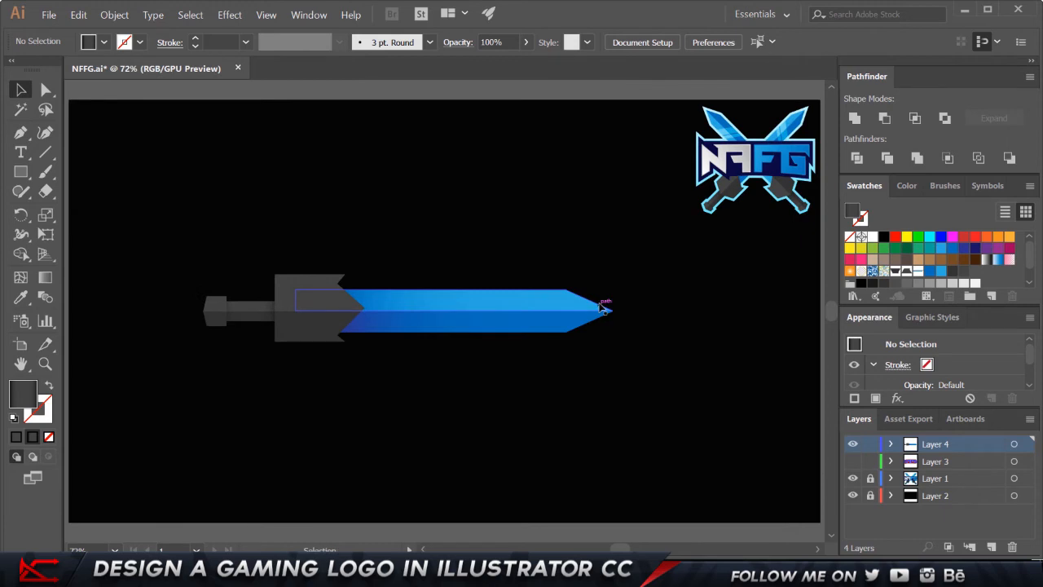
drag(639, 366, 277, 265)
right_click(445, 318)
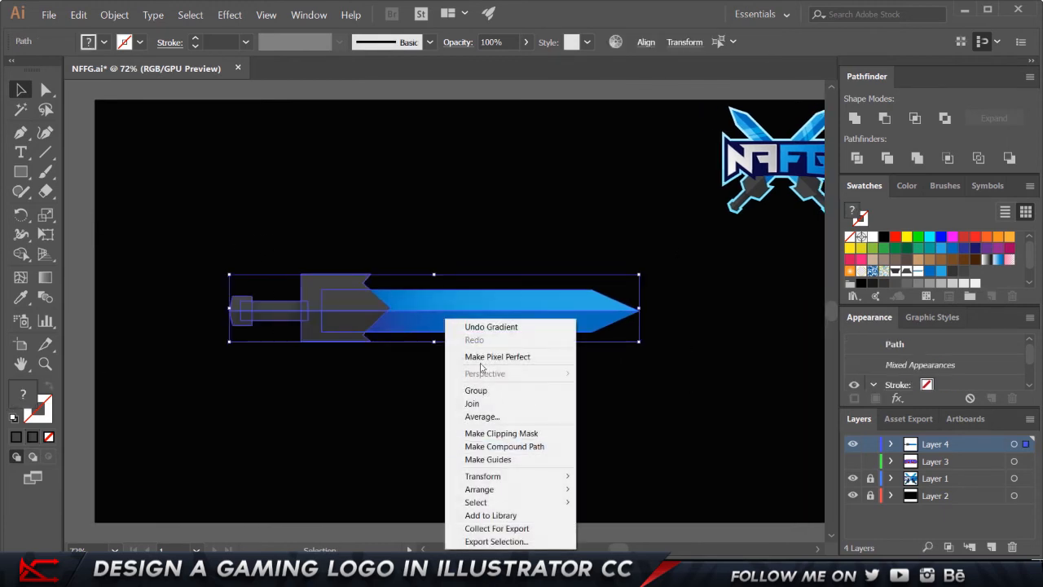
click(479, 390)
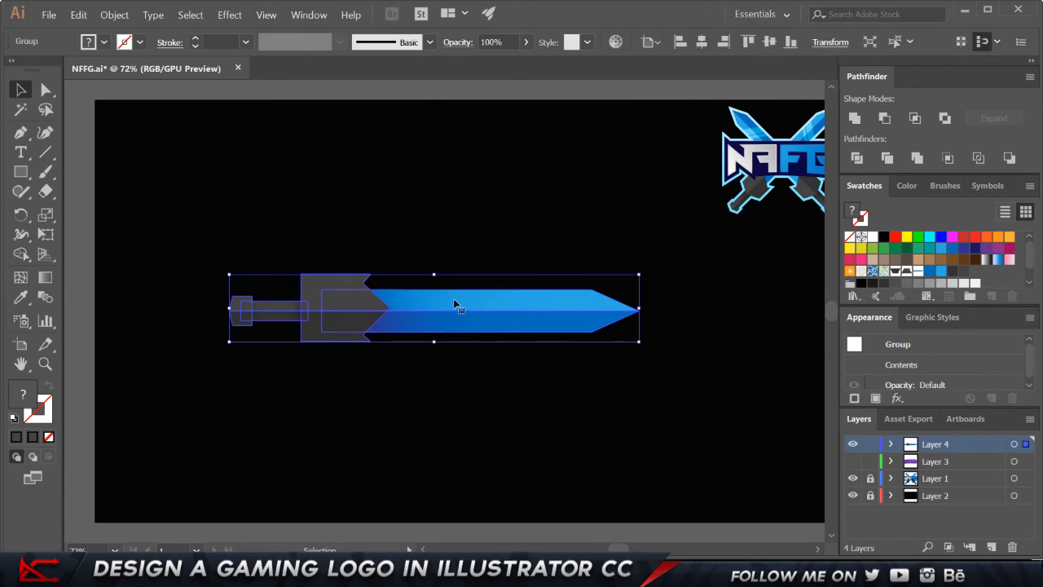
Rotate the sword group by 45°
right_click(454, 301)
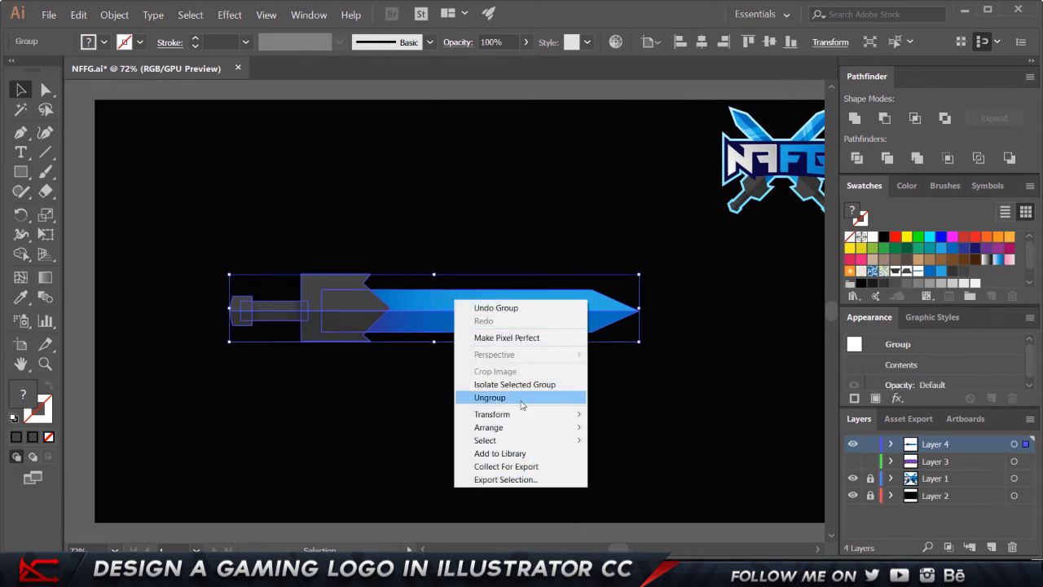
mouse_move(524, 414)
click(635, 447)
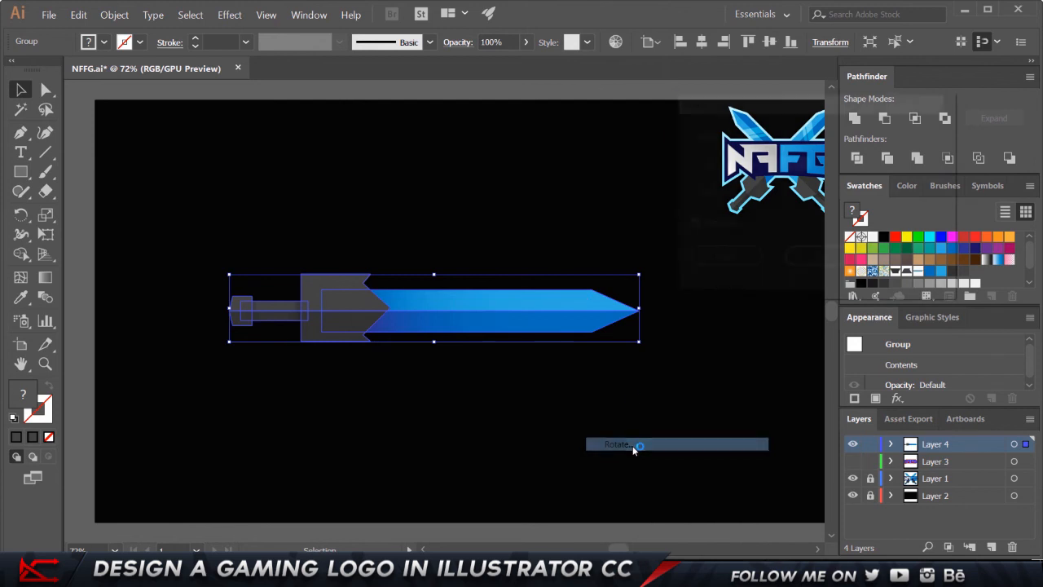
text(60)
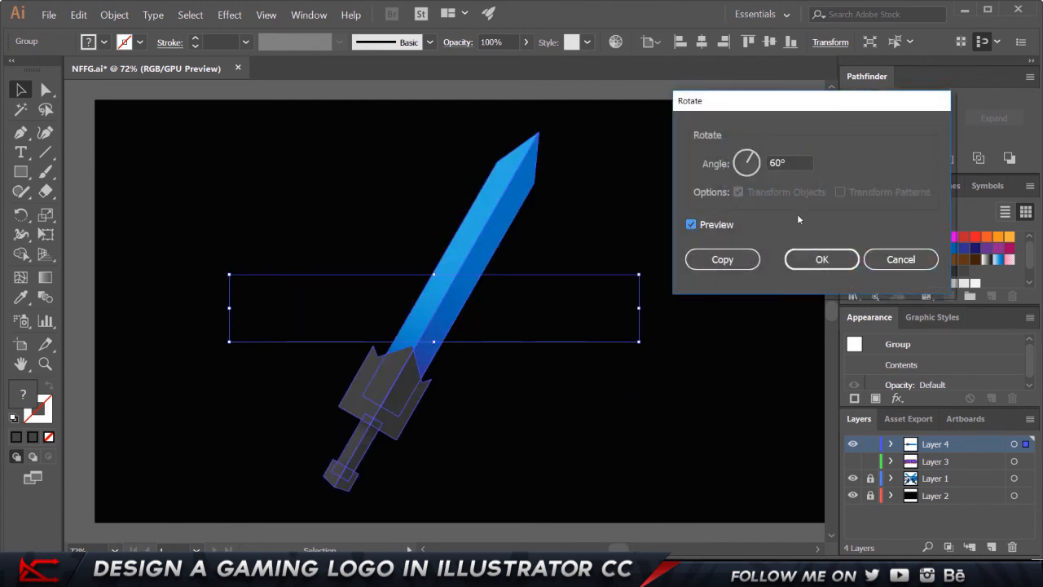
double_click(794, 163)
text(45)
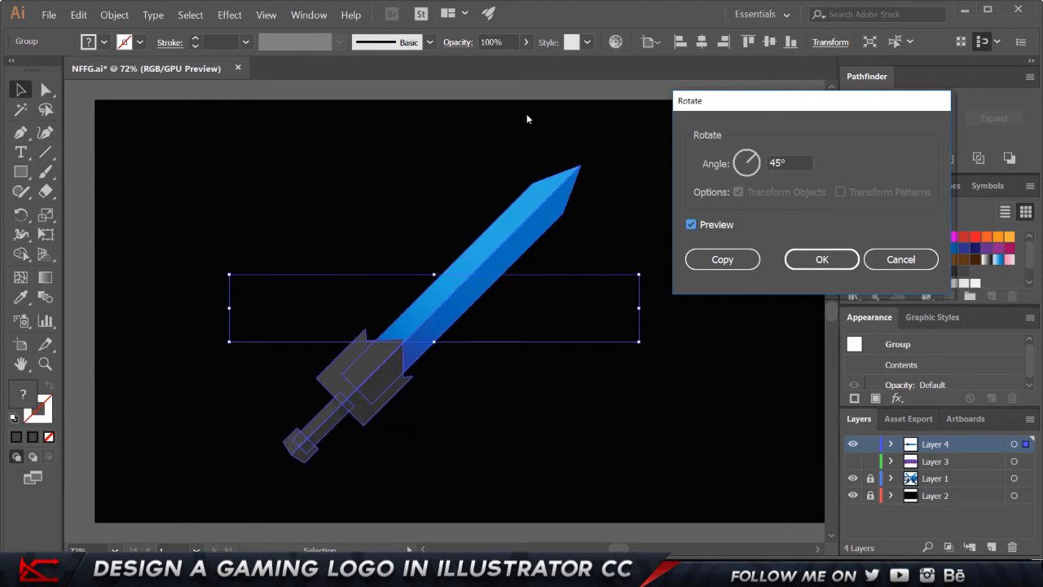
key(Tab)
click(822, 259)
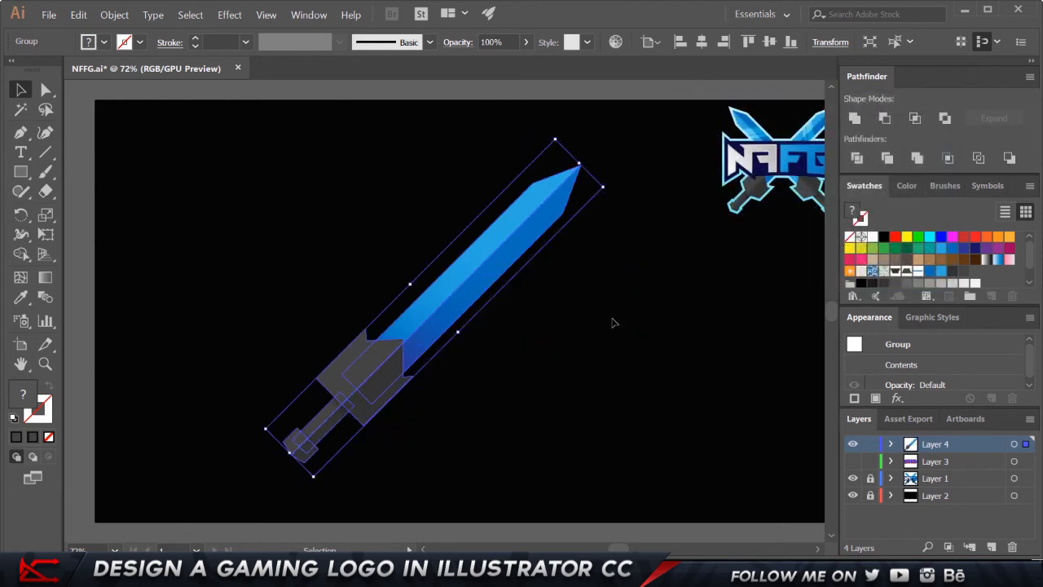
Create a mirrored copy of the sword by reflecting it across the vertical axis, and deselect it
right_click(447, 299)
mouse_move(511, 412)
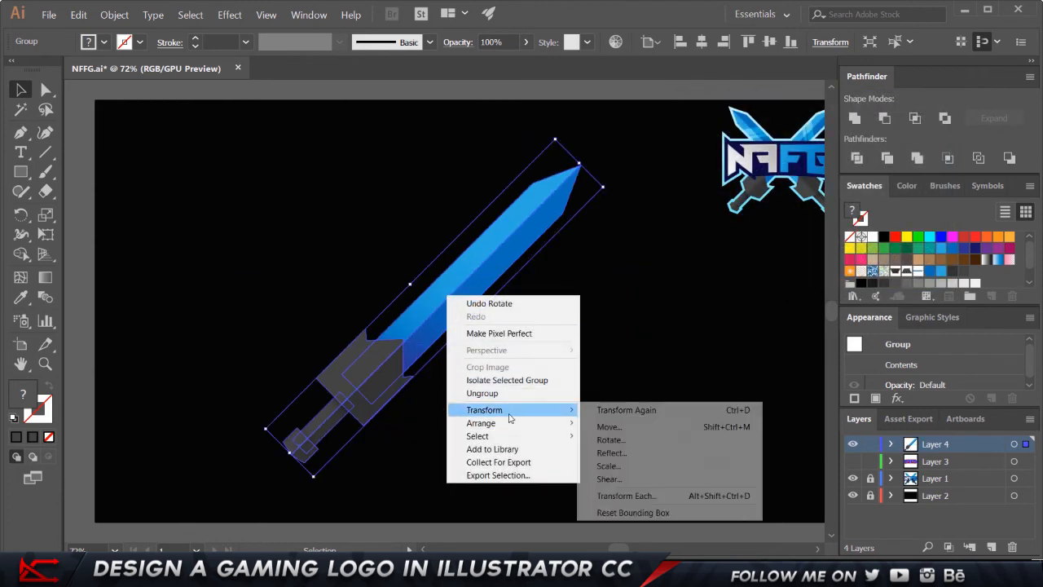
click(611, 453)
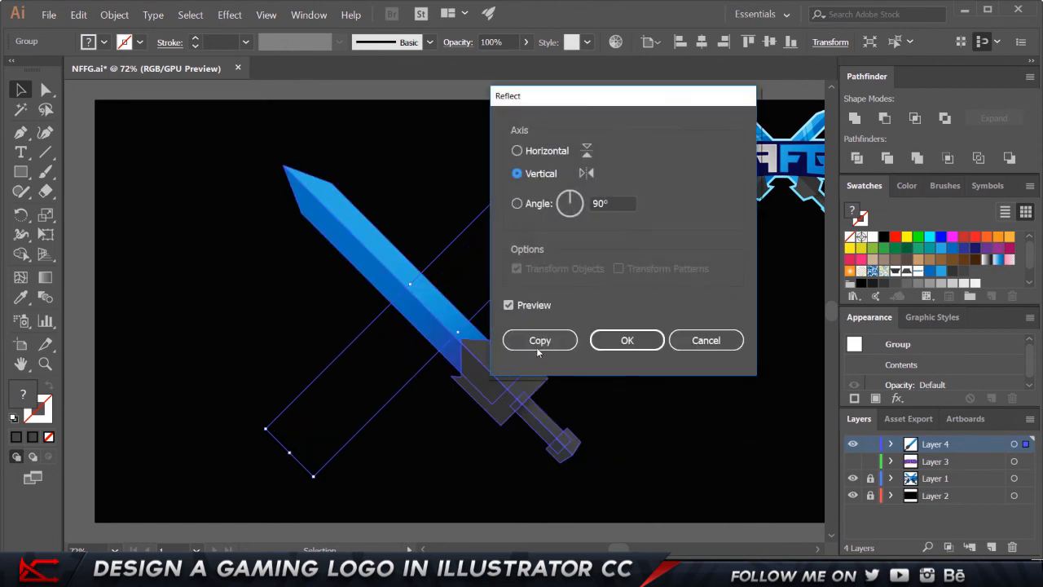
click(540, 341)
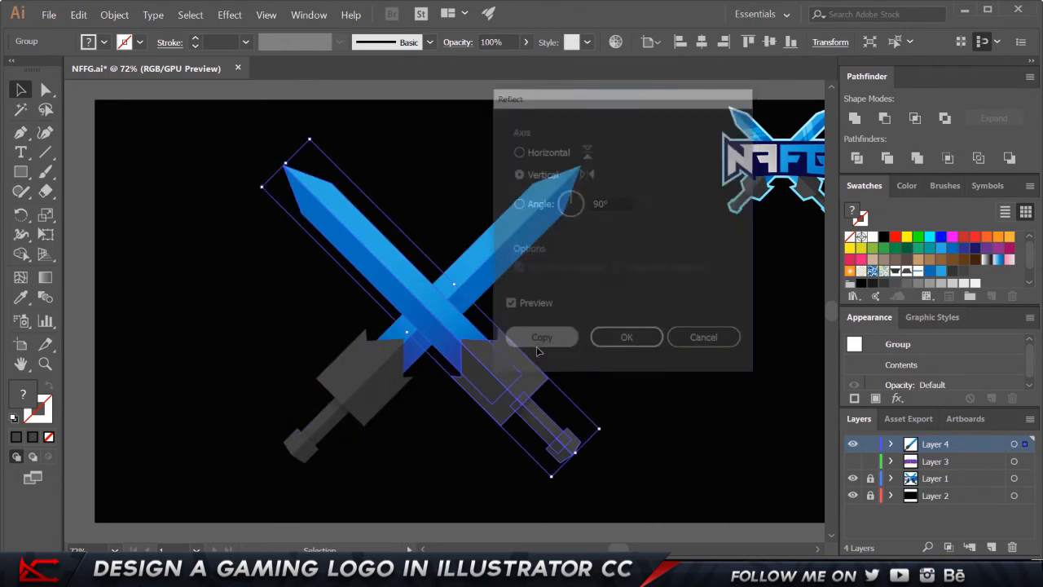
click(636, 278)
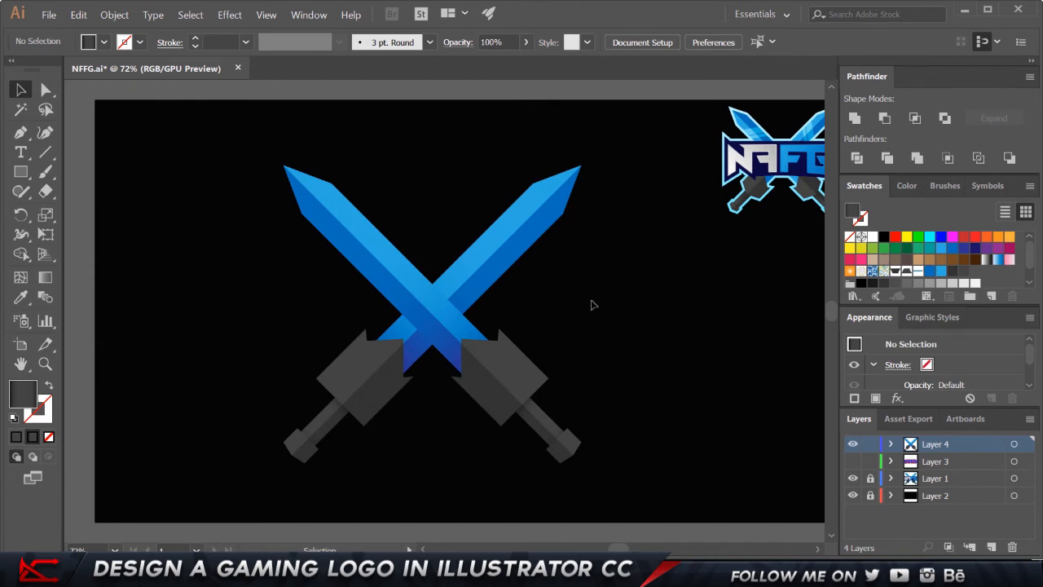
Nudge the mirrored sword slightly to the right to widen the gap between the two handles, and deselect it
click(521, 375)
key(shift+Right)
key(shift+Right)
key(shift+Right)
key(shift+Right)
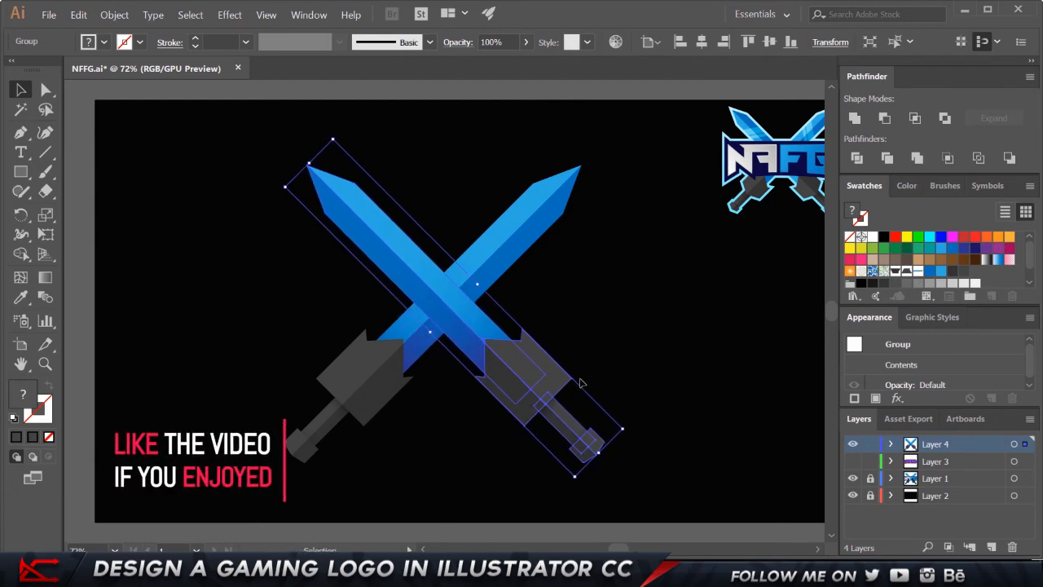
click(644, 337)
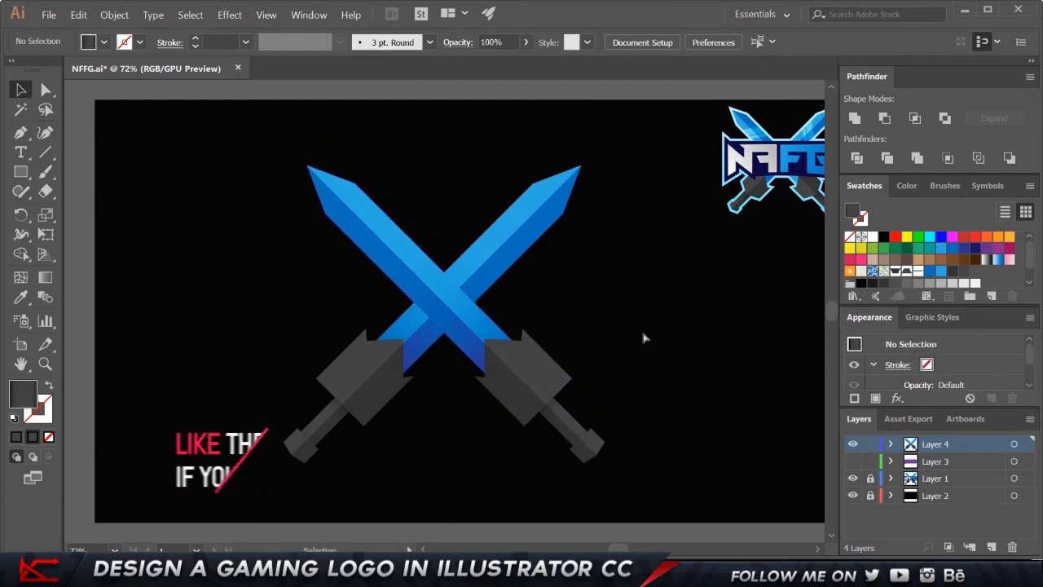
scroll(644, 337, right, 2)
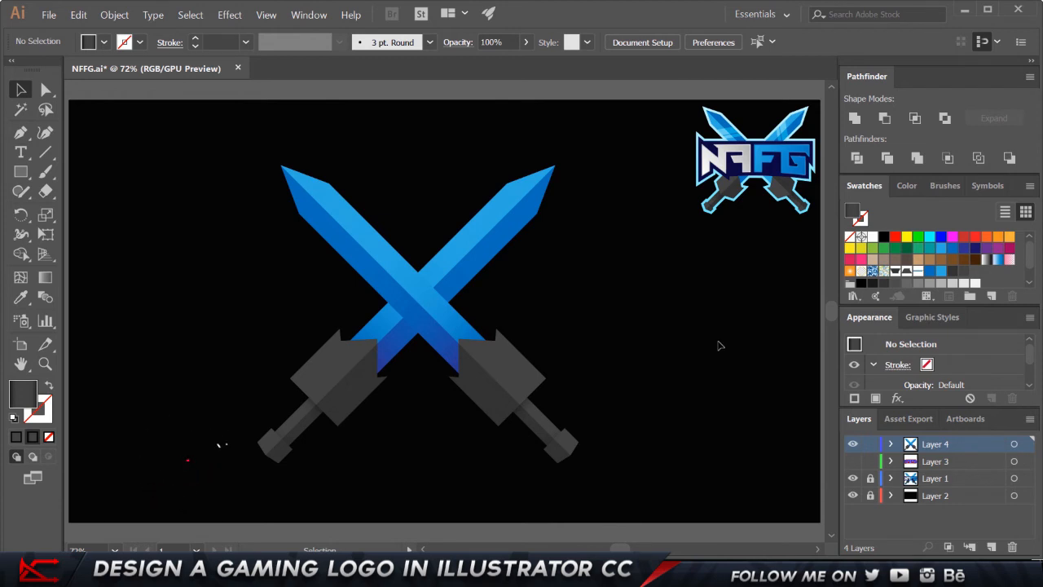
Show Layer 3 with the NFFG lettering and merge it with Layer 4
click(852, 462)
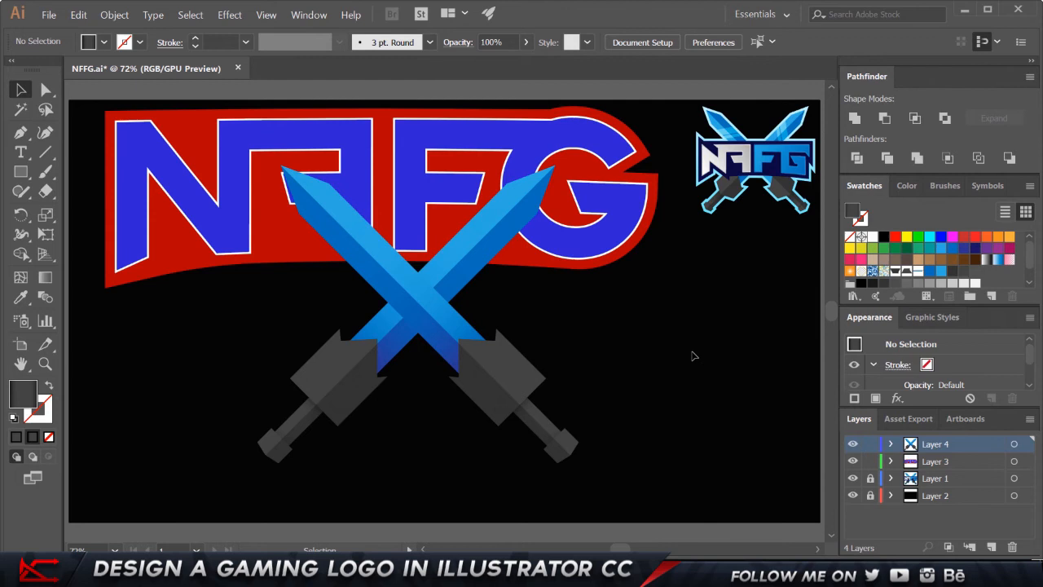
shift+click(942, 462)
click(1030, 420)
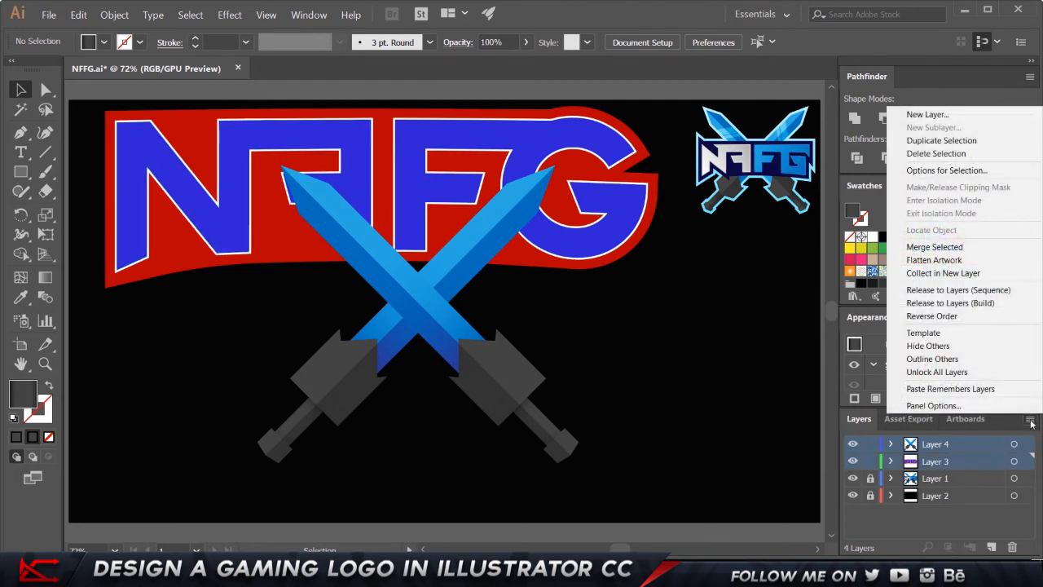
click(936, 248)
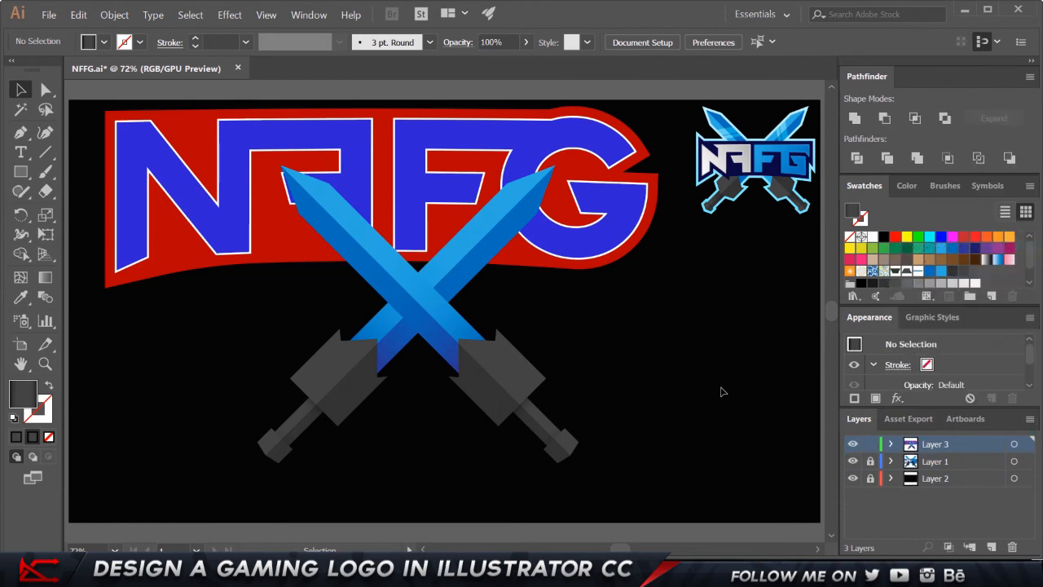
Group the two crossed swords together and deselect them
drag(590, 321, 239, 405)
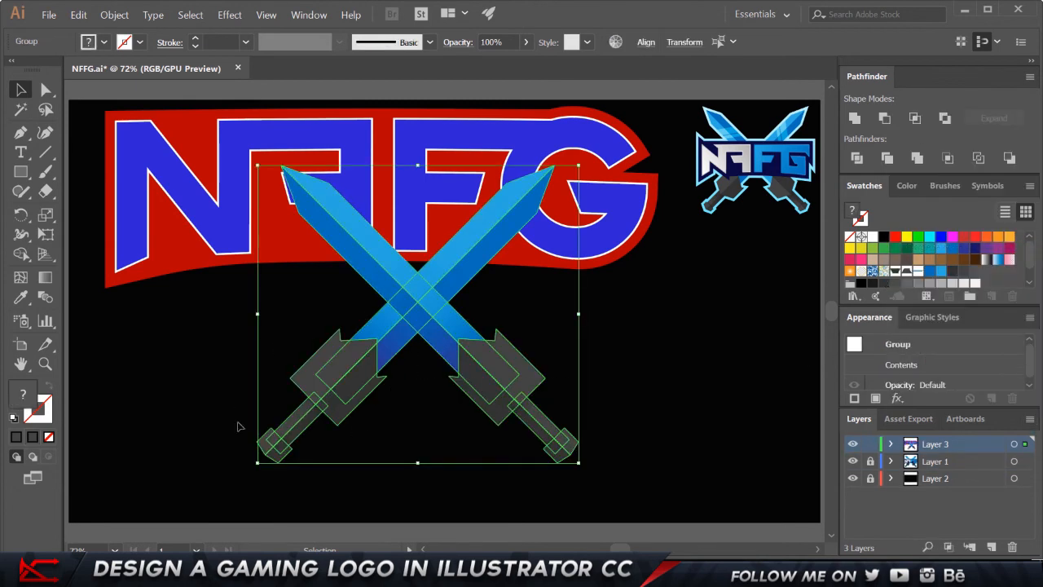
right_click(438, 314)
click(461, 386)
click(699, 281)
Align the NFFG lettering group to the vertical and horizontal centre of the artboard
click(624, 205)
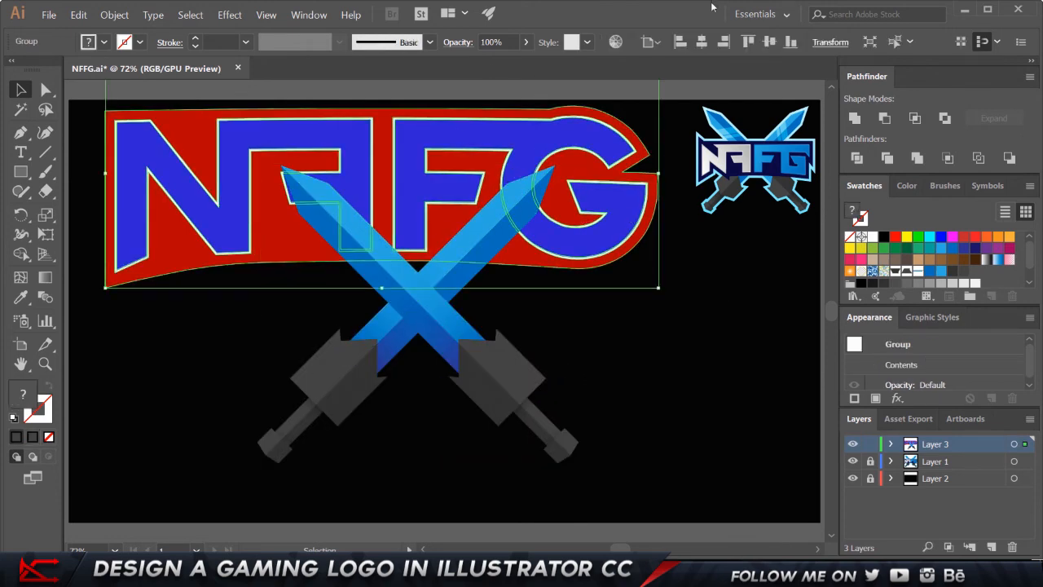
click(770, 43)
click(700, 42)
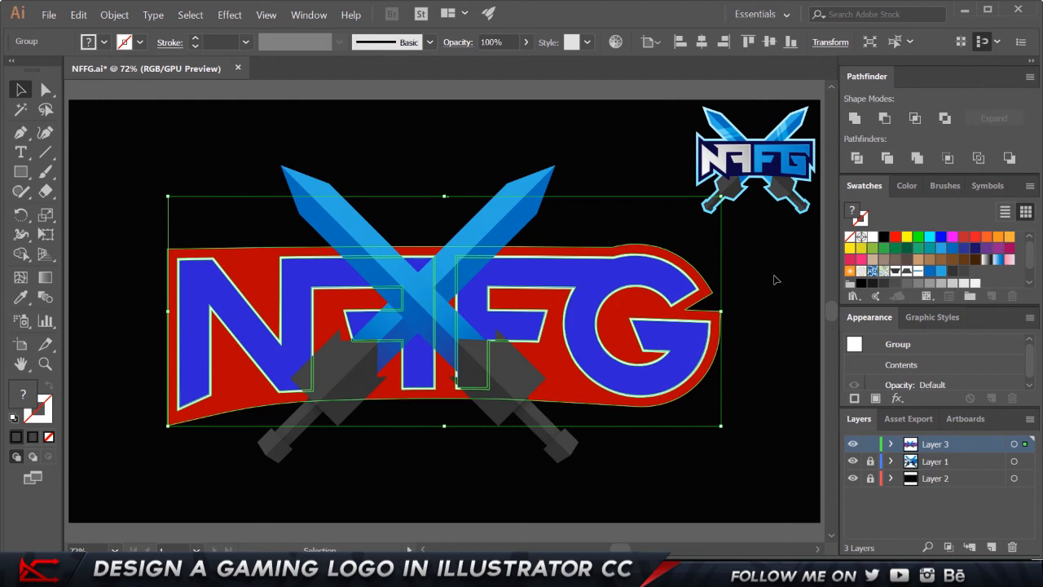
click(640, 242)
Centre the crossed swords on the artboard both ways and send them to the back, behind the lettering
click(523, 199)
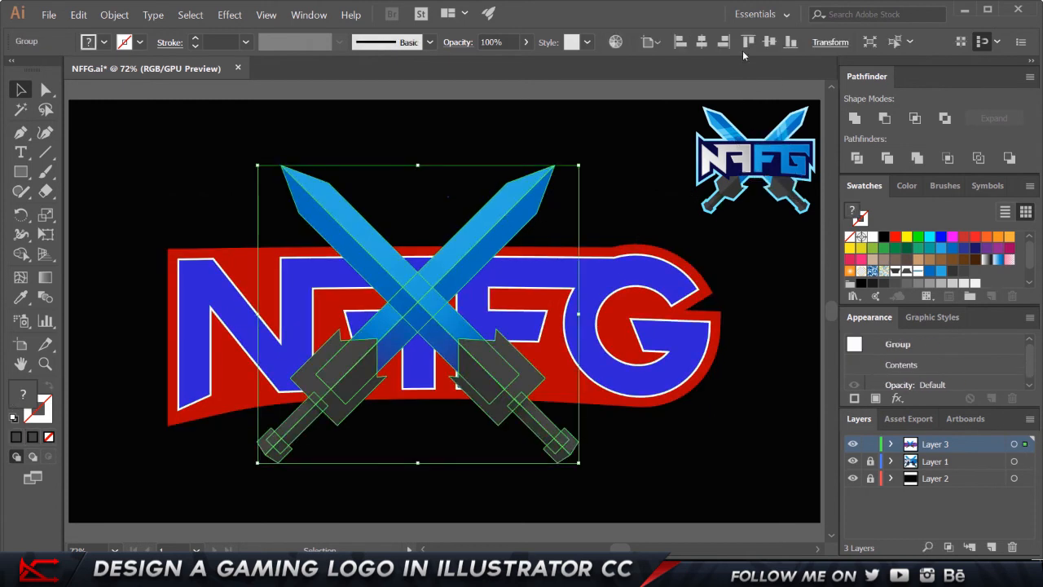
click(770, 43)
click(700, 42)
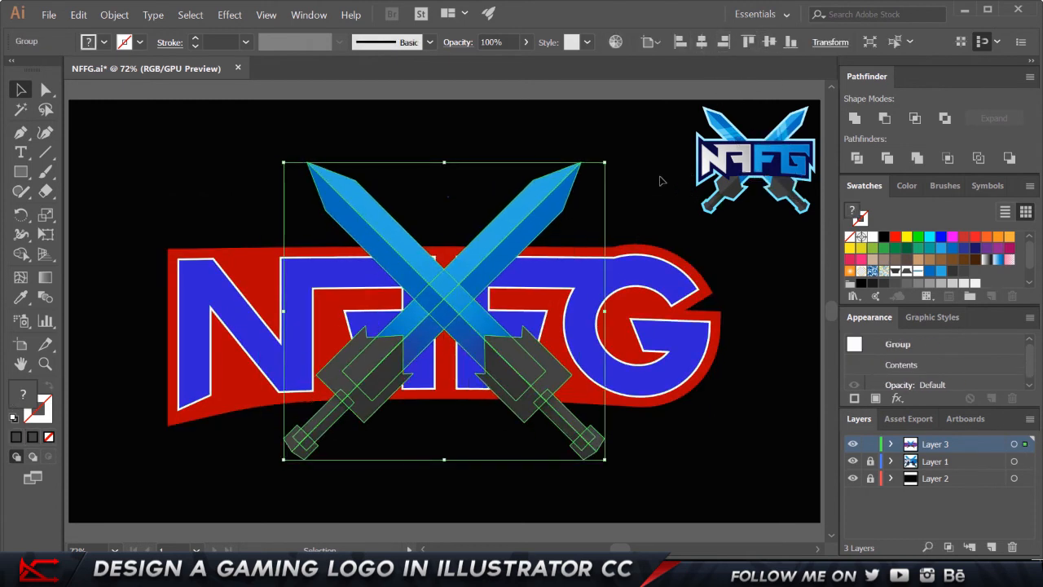
right_click(487, 236)
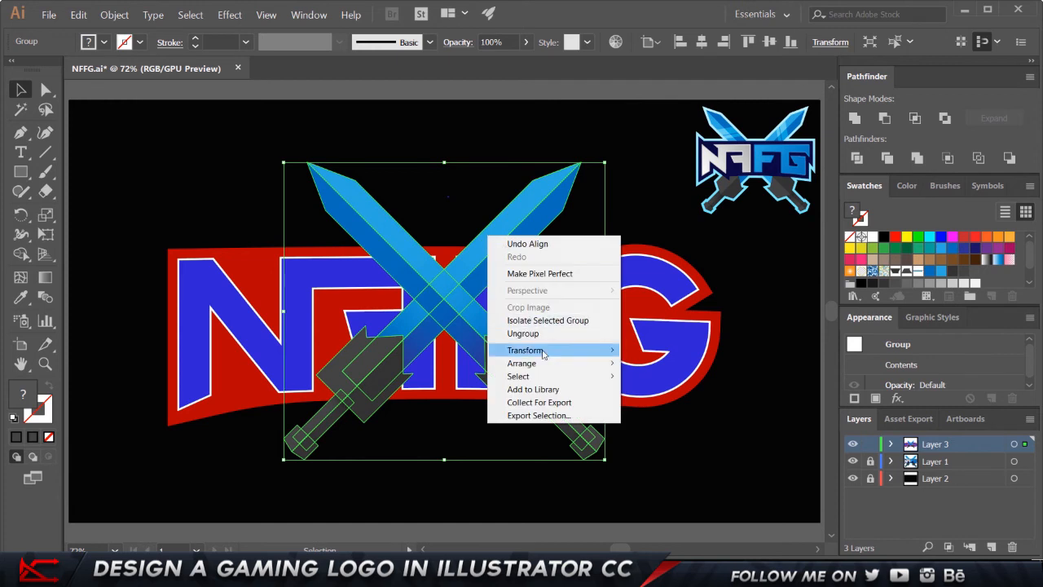
mouse_move(541, 364)
click(706, 403)
click(798, 302)
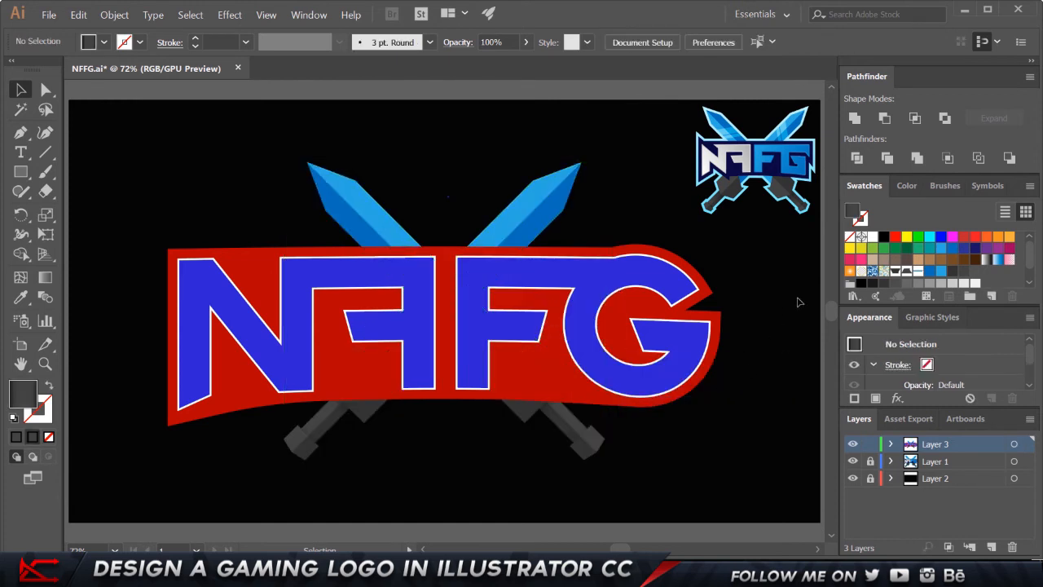
Enlarge the crossed-swords group slightly and proportionally about its centre, and shift it down a little behind the lettering
click(520, 209)
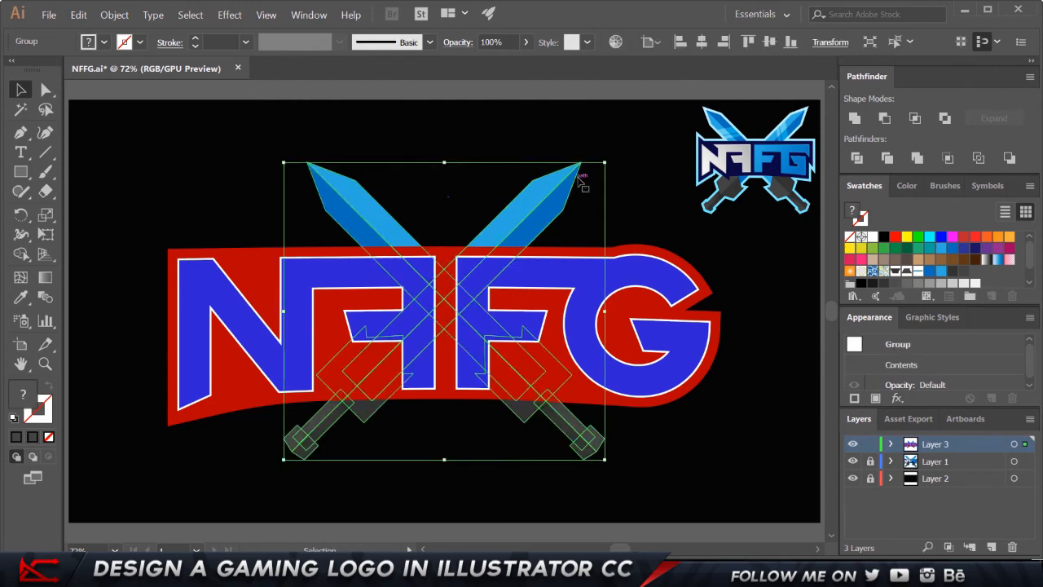
drag(606, 164, 672, 143)
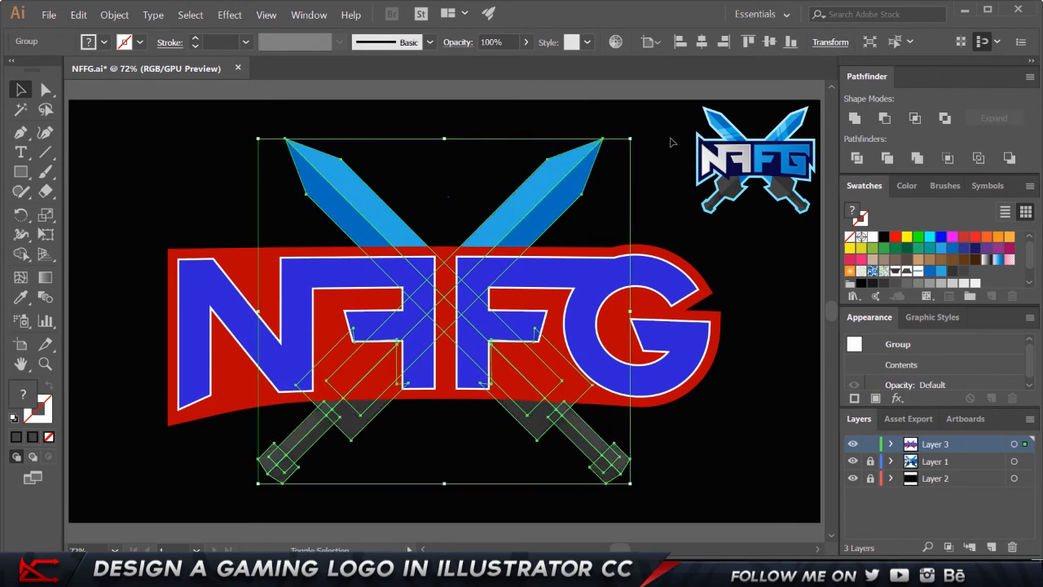
key(shift+Down)
key(shift+Down)
click(740, 268)
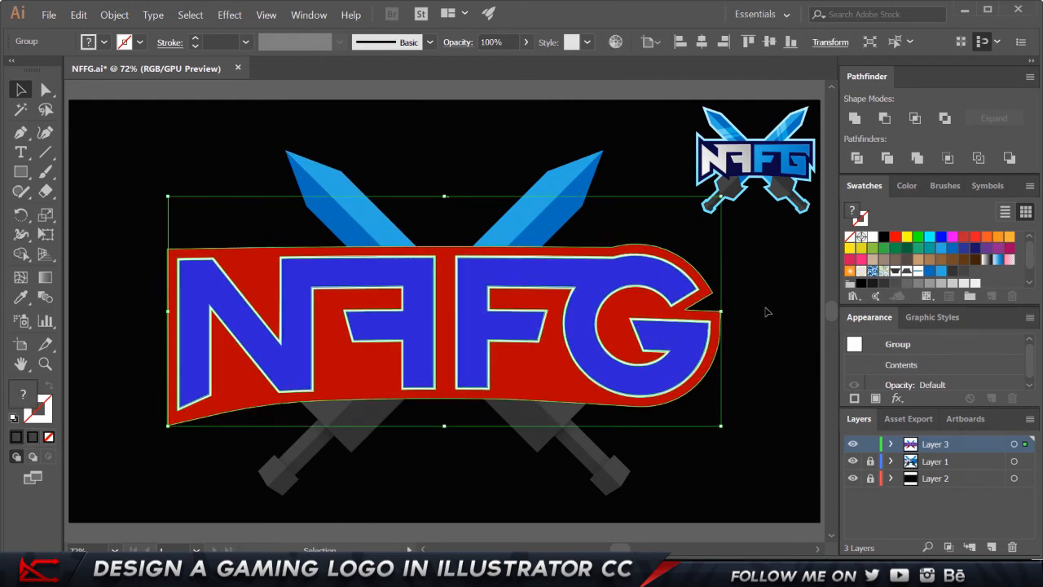
Try to recolour the whole NFFG lettering group with the dark navy sampled from the reference logo, and undo it
key(i)
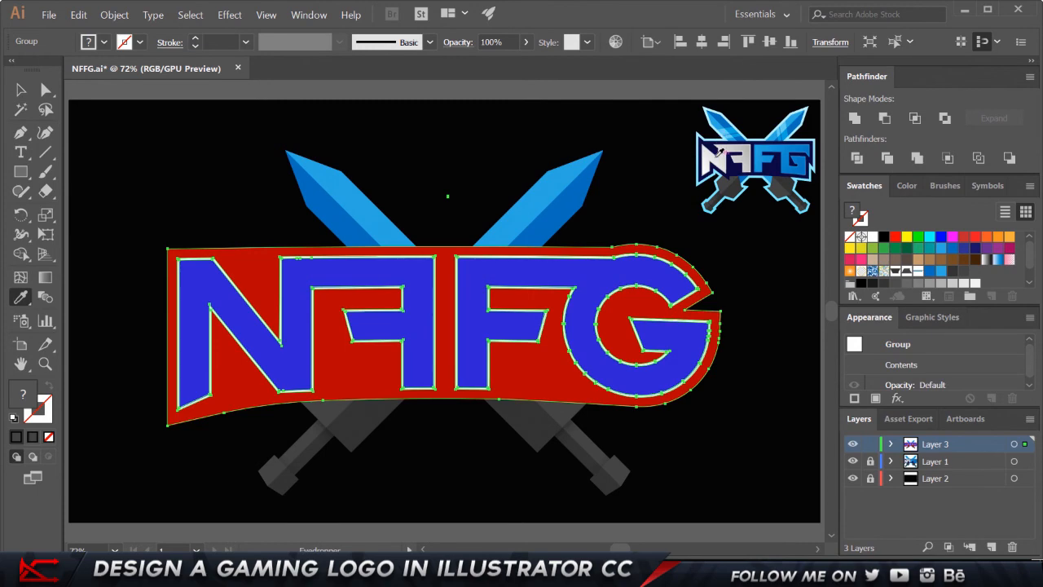
click(712, 149)
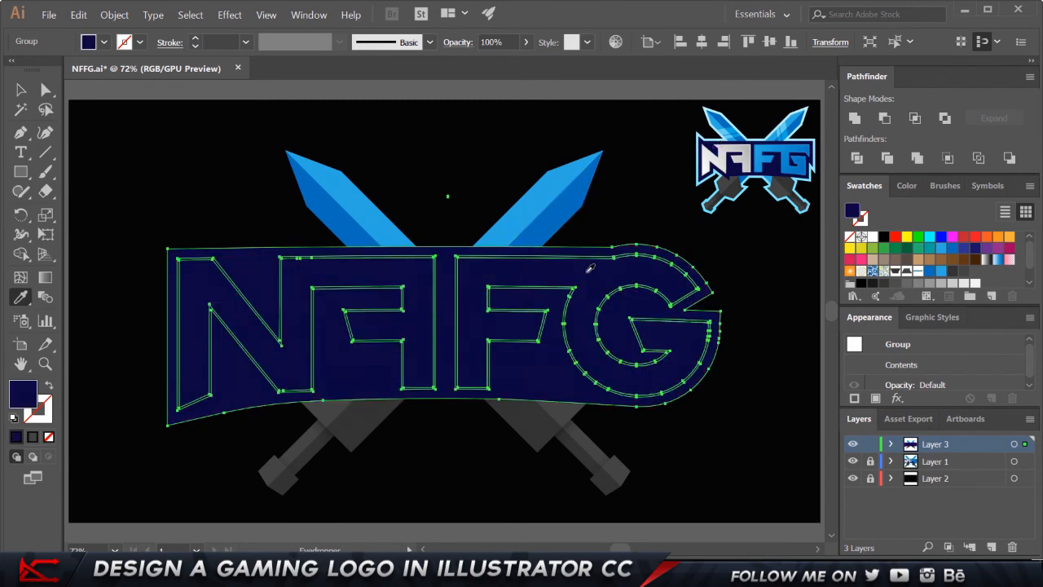
key(ctrl+z)
right_click(570, 281)
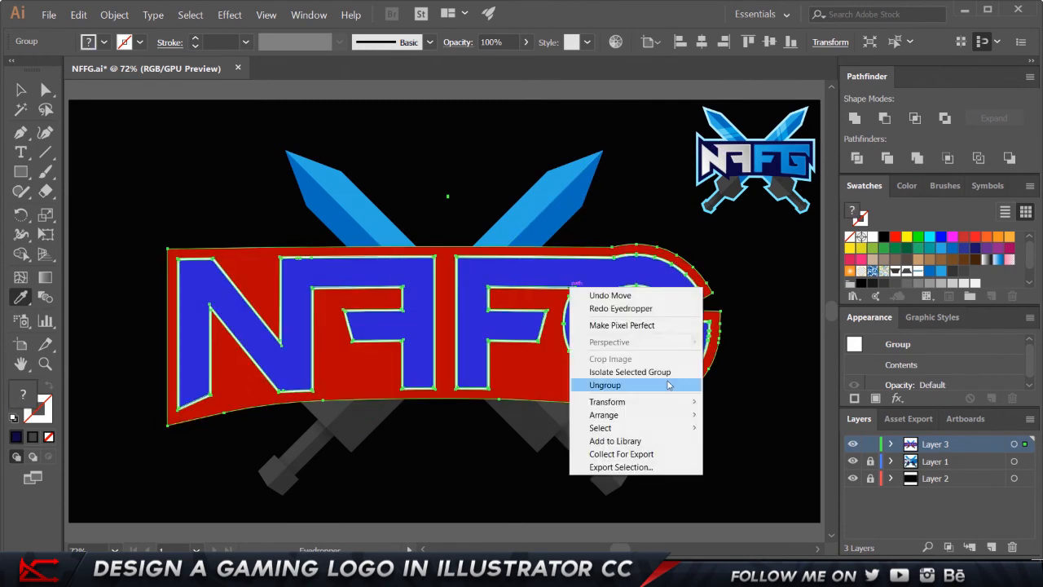
click(643, 235)
Ungroup the NFFG lettering so its backing shape and letters can be selected separately, and deselect everything
key(v)
right_click(592, 261)
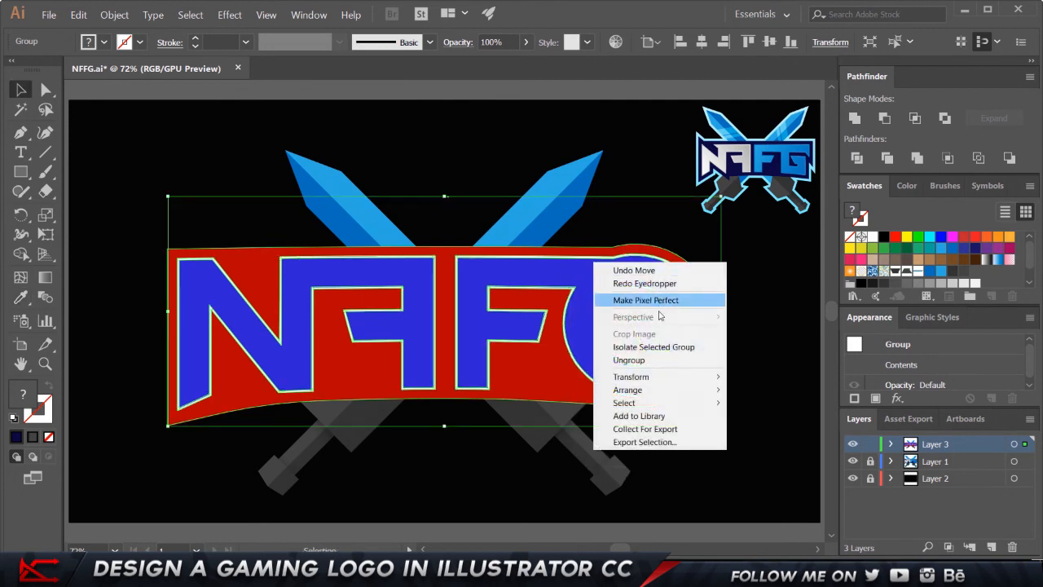
click(628, 360)
click(750, 434)
Recolour the red backing shape behind the letters with the dark navy sampled from the reference logo
click(517, 367)
key(i)
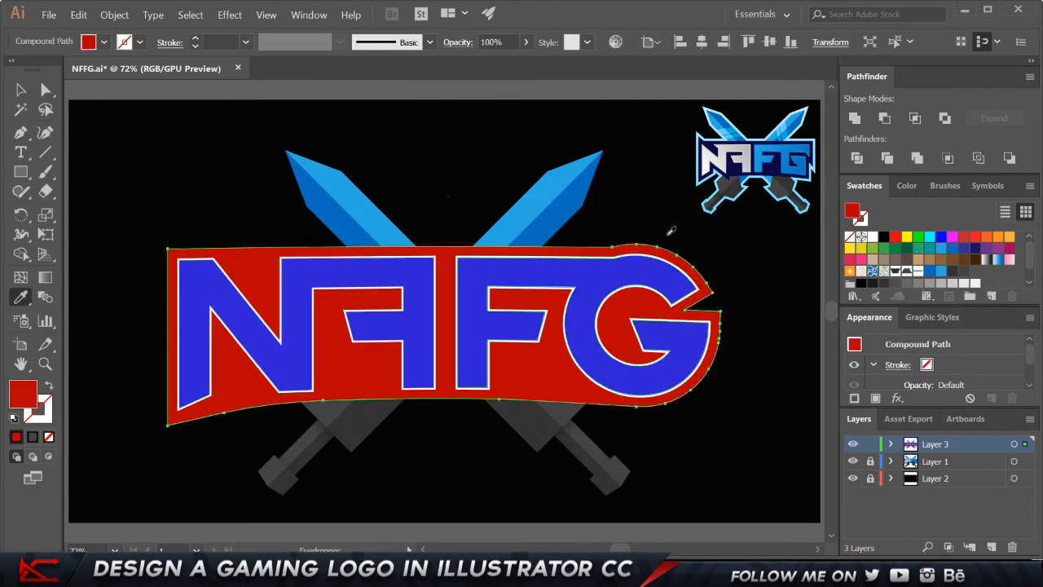
click(730, 168)
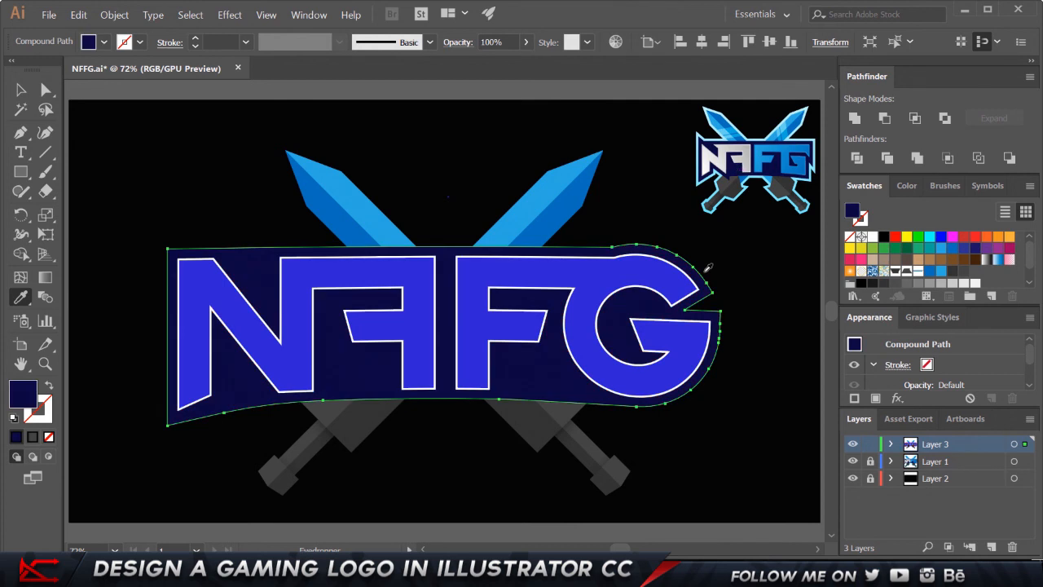
key(v)
click(781, 315)
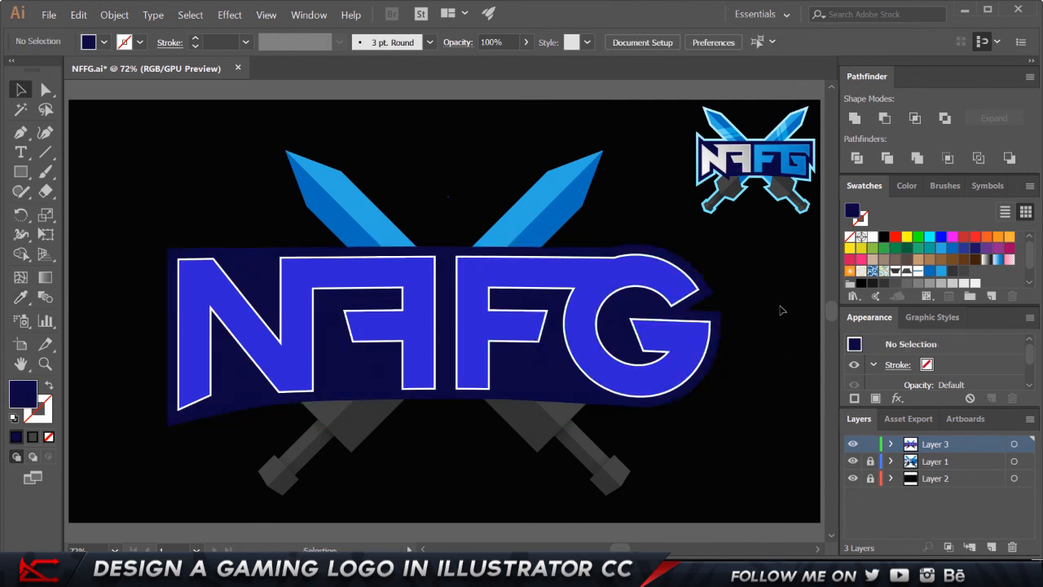
Fill the blue FG letters with a linear gradient, remove its middle colour stop and set the midpoint location to 50%
click(526, 280)
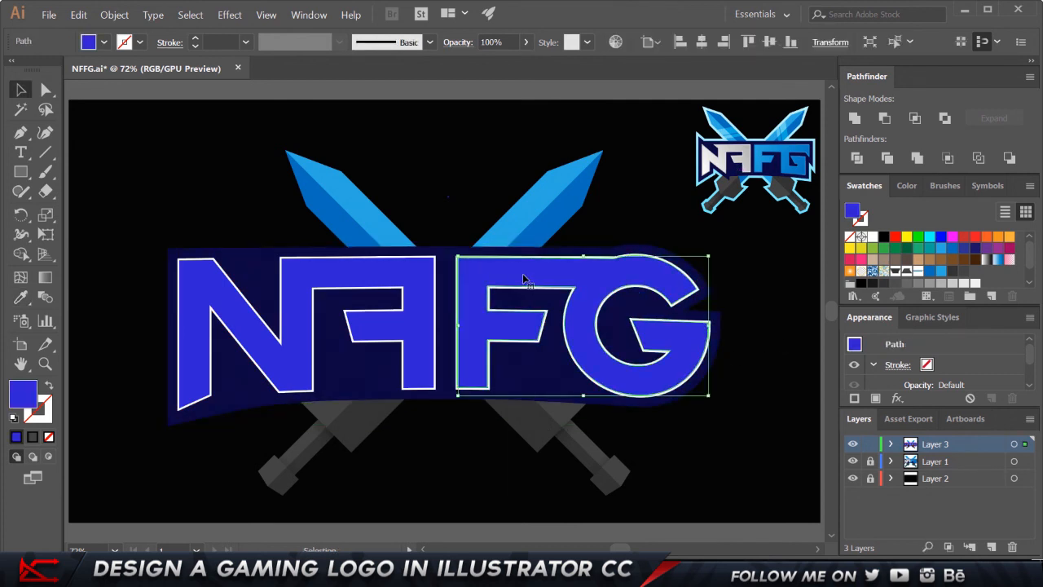
click(32, 437)
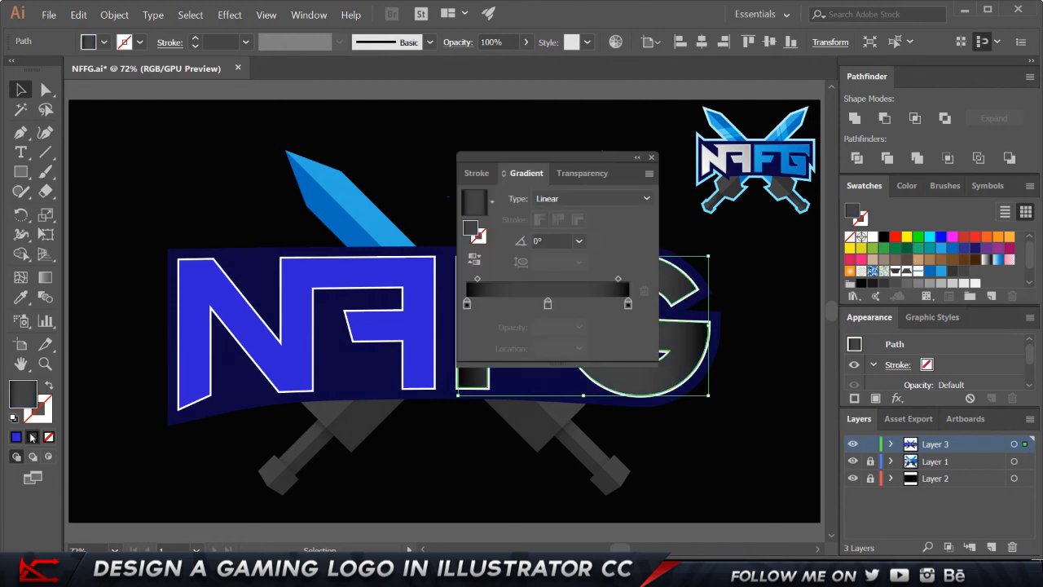
drag(547, 306, 565, 321)
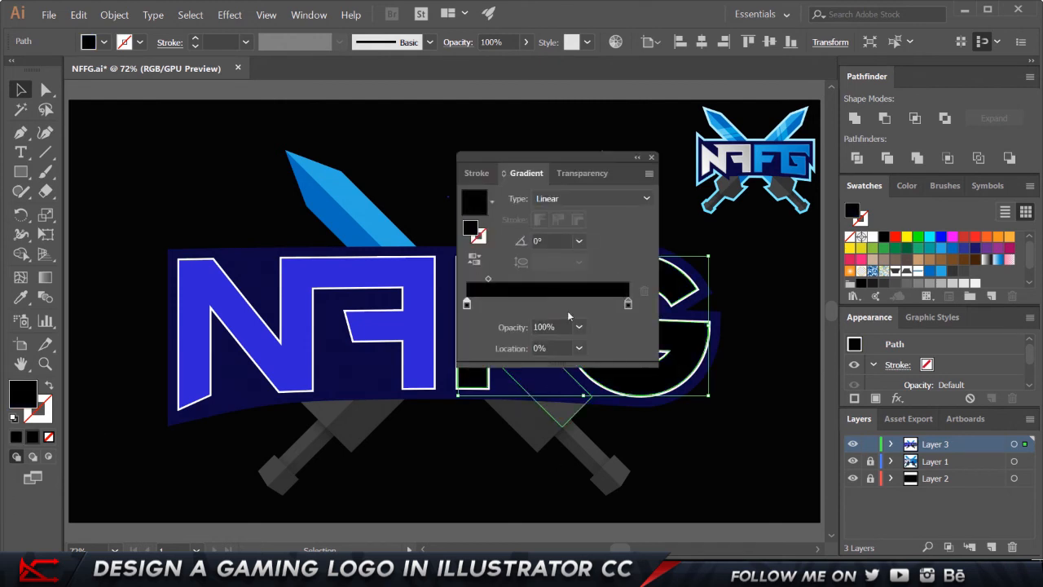
drag(488, 279, 537, 288)
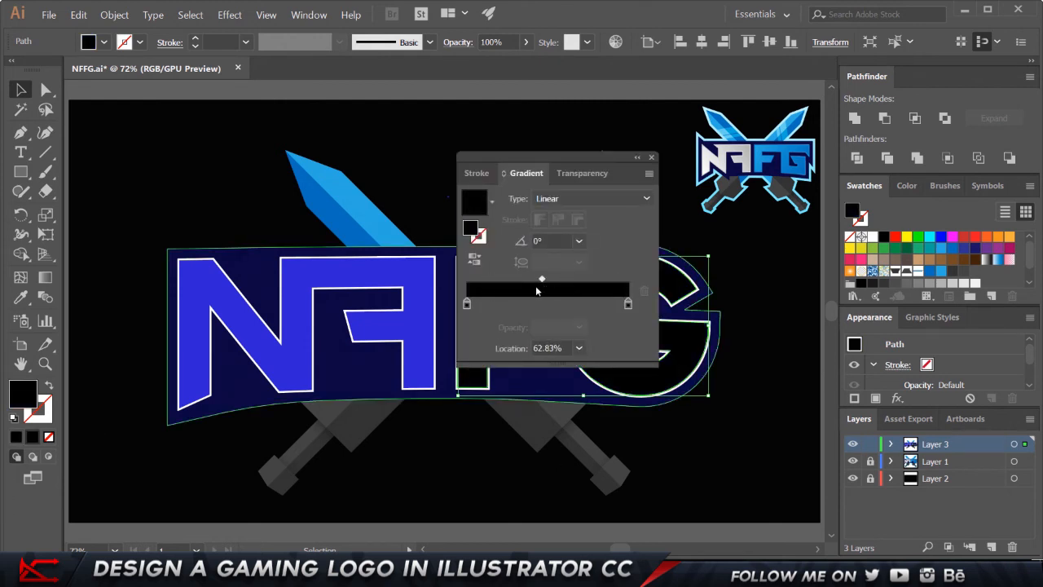
click(579, 348)
click(599, 455)
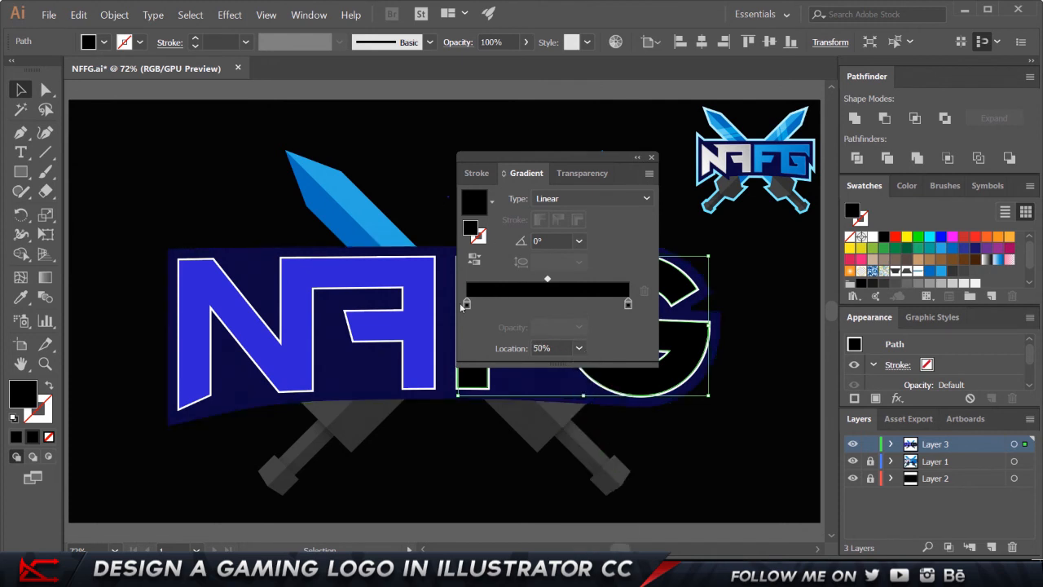
Set the FG gradient's start stop to the sword's darker blue and its end stop to the lighter blue
double_click(466, 303)
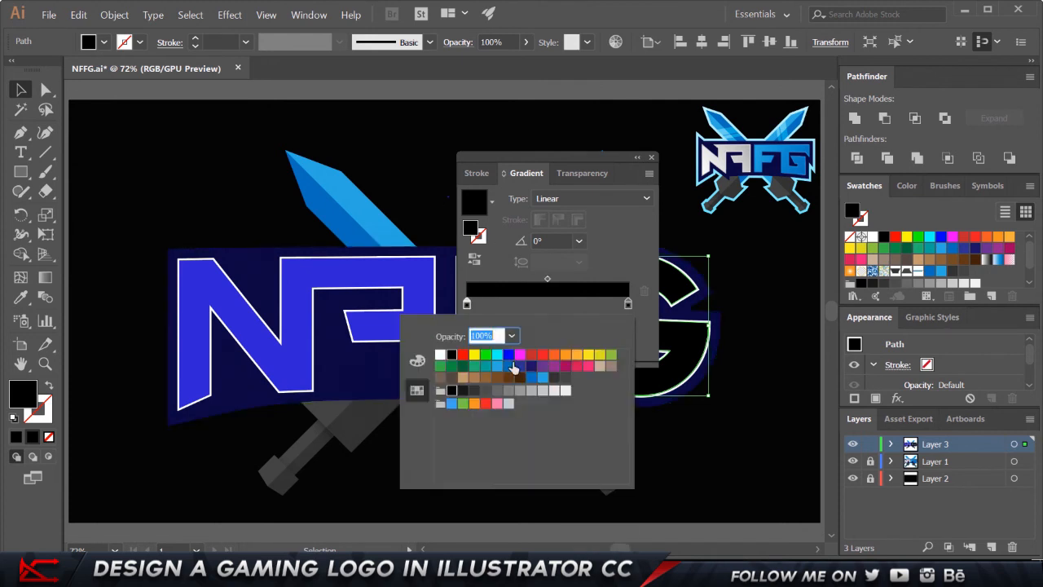
click(537, 377)
click(628, 304)
double_click(627, 304)
click(543, 378)
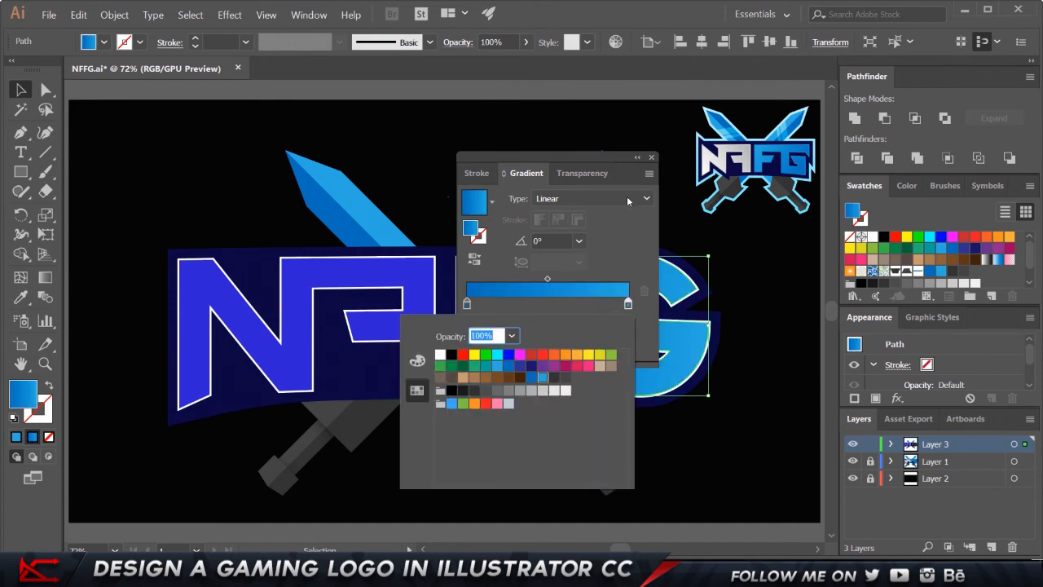
click(652, 158)
click(652, 158)
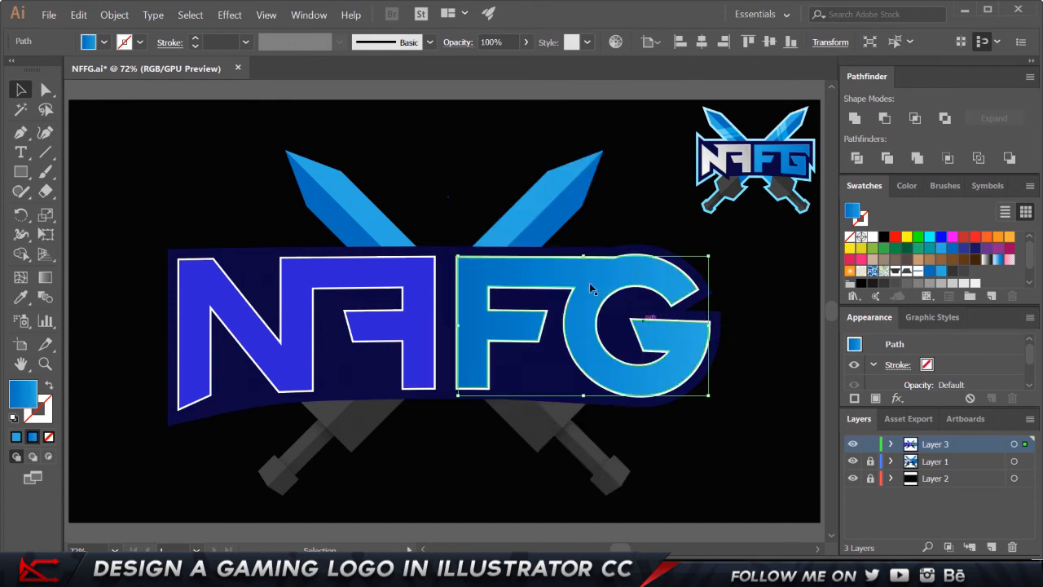
Redirect the FG gradient diagonally from below the G's lower right to the F's upper left, and deselect the letters
click(47, 281)
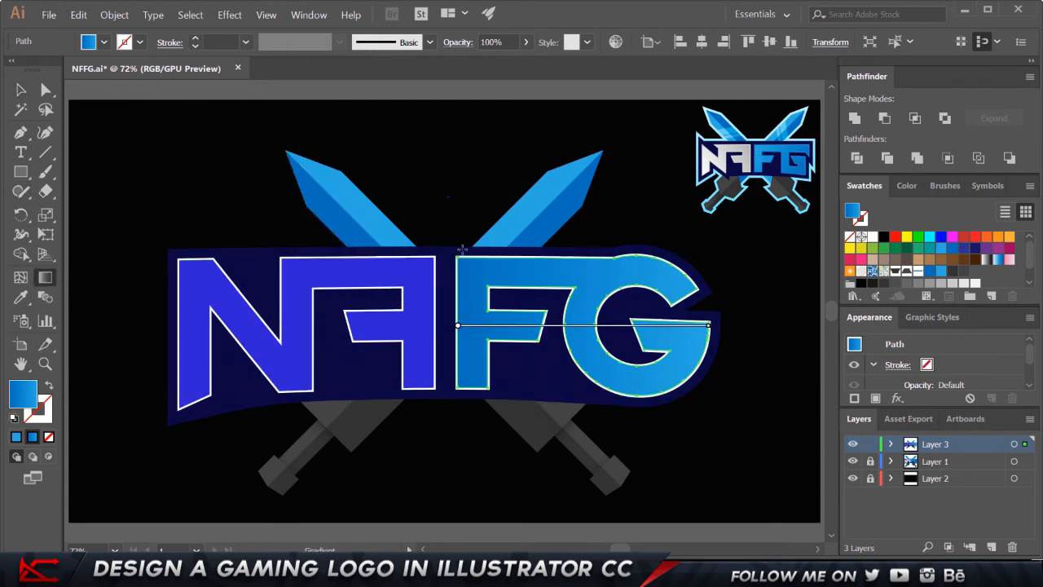
mouse_move(443, 262)
mouse_down()
mouse_move(740, 419)
mouse_move(699, 397)
mouse_up()
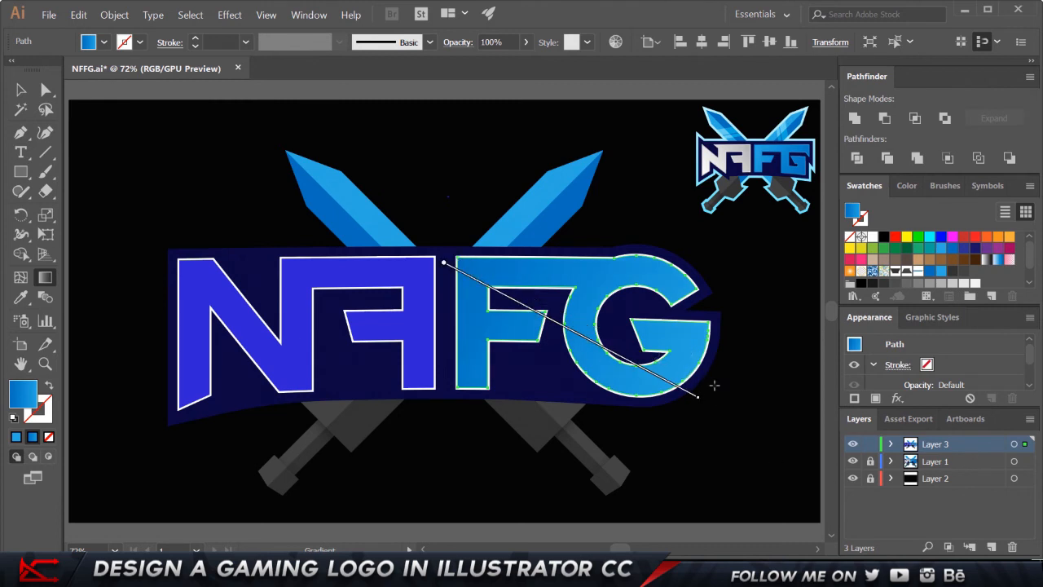
drag(433, 256, 709, 405)
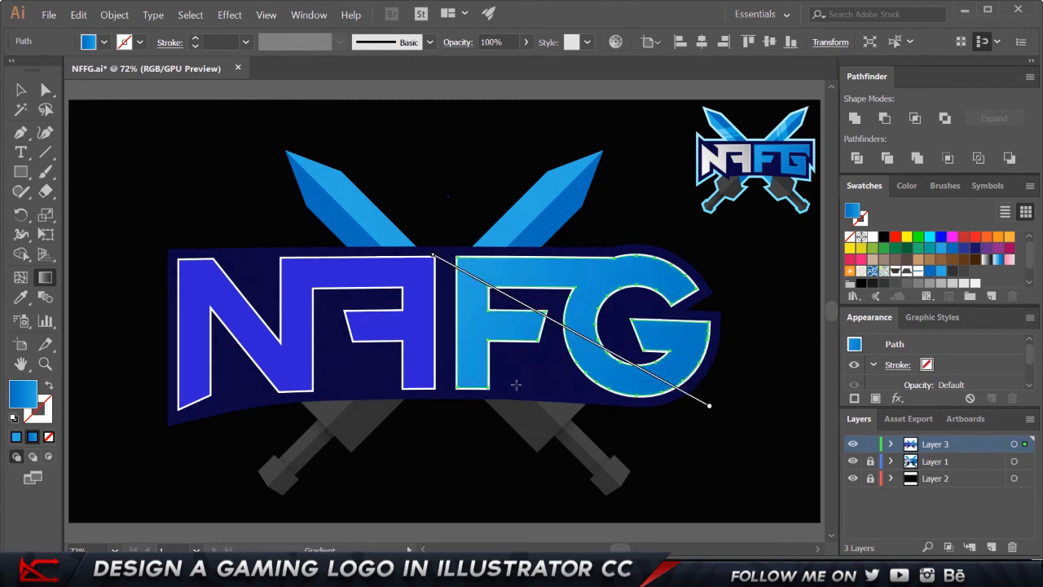
key(v)
click(624, 203)
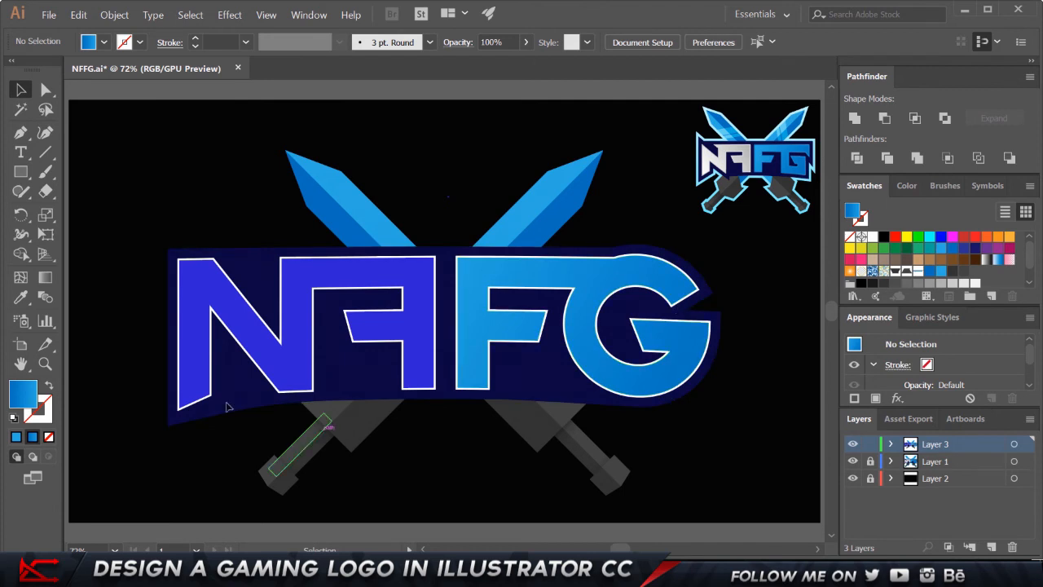
Apply the same blue linear gradient to the NF letters and run it diagonally from their lower right to upper left
click(330, 267)
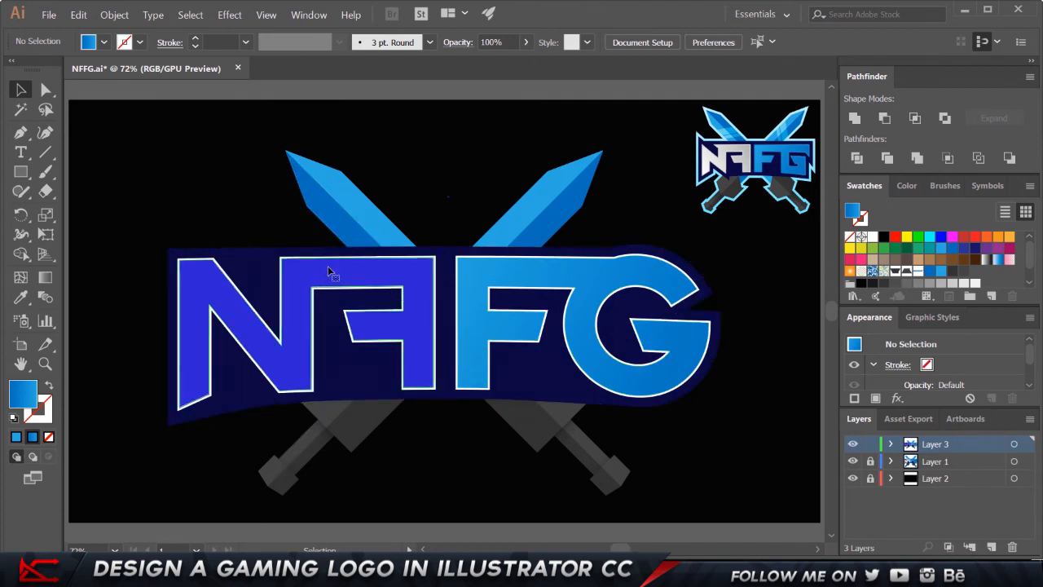
click(32, 437)
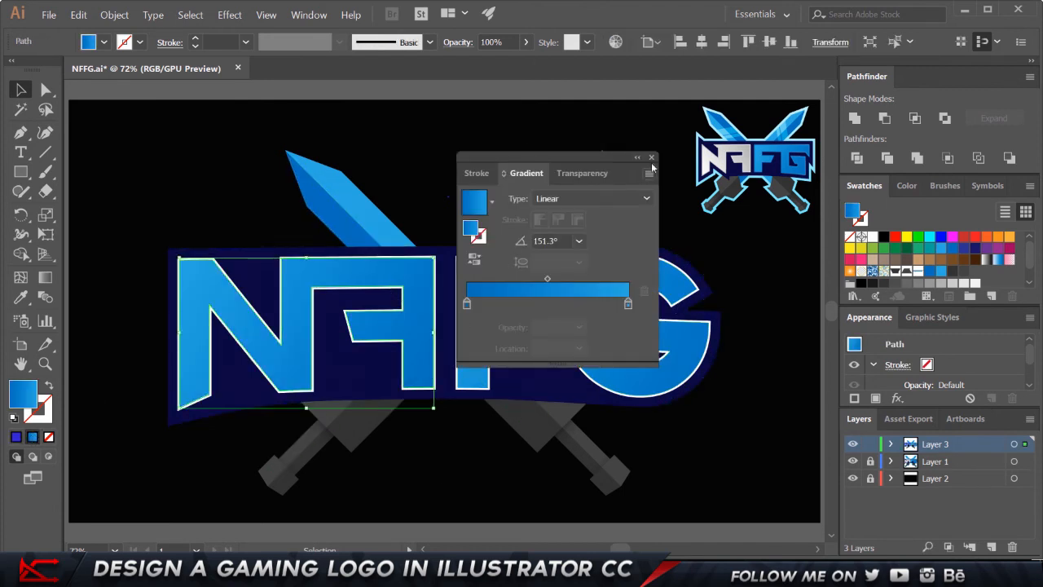
click(45, 277)
drag(165, 416, 455, 230)
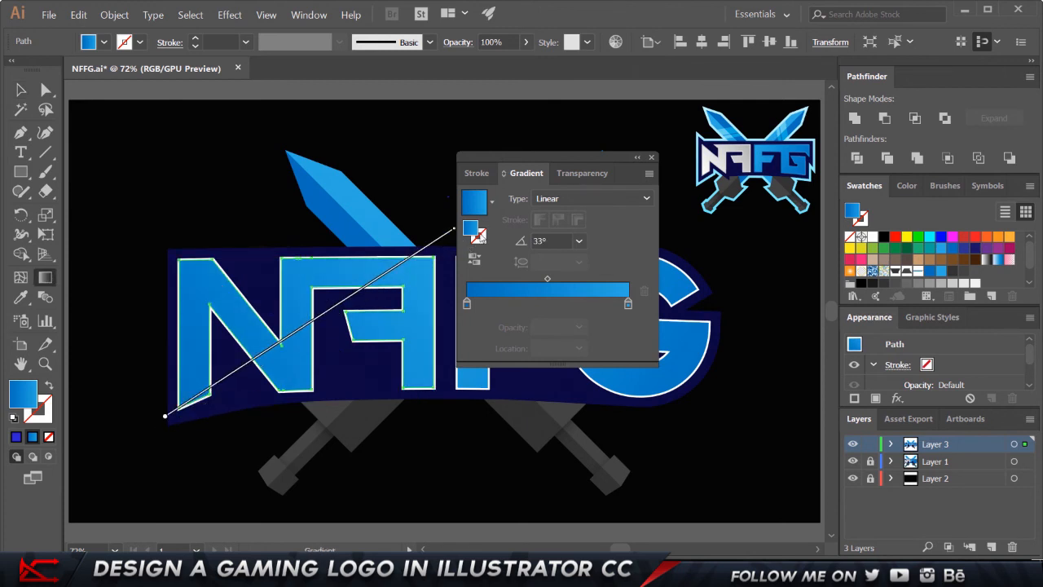
click(651, 157)
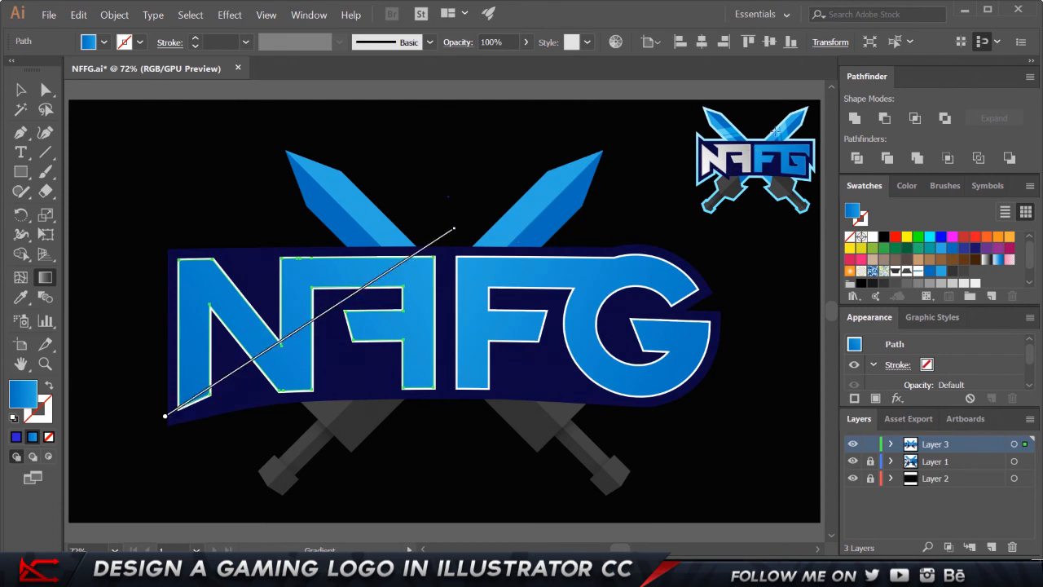
drag(178, 262, 427, 398)
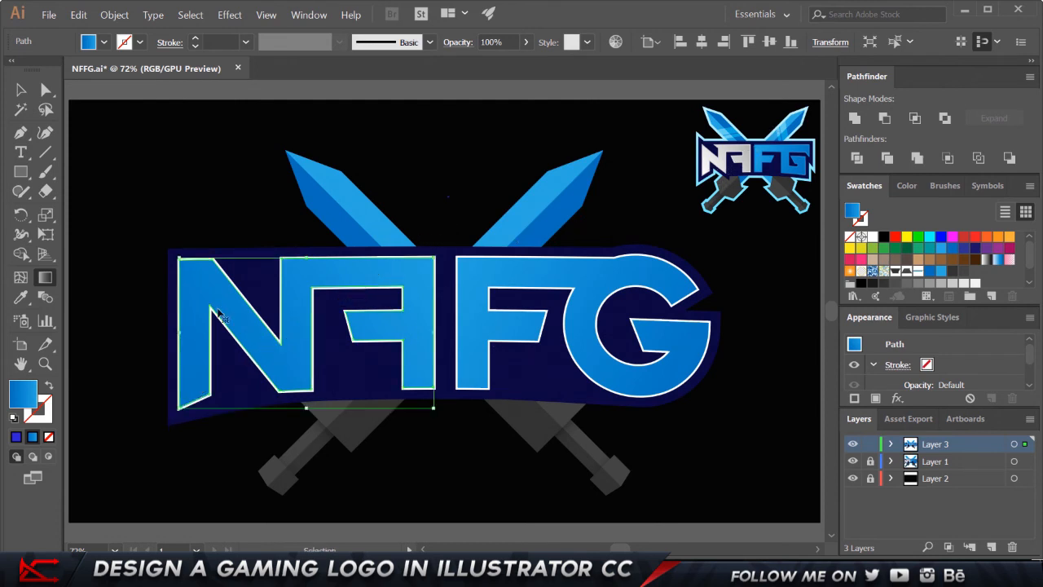
key(v)
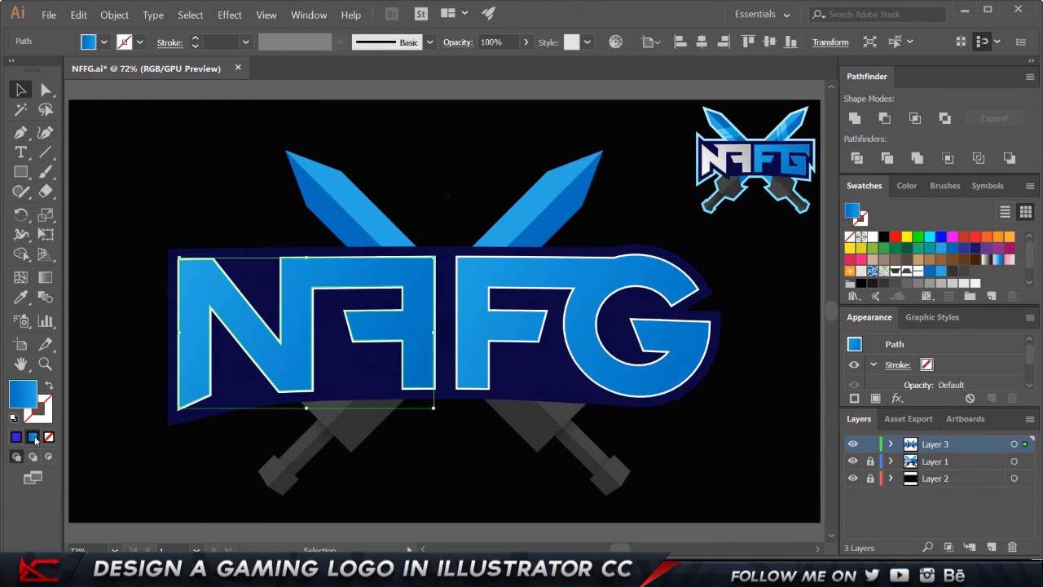
Change the NF gradient's start stop to white and its end stop to light grey
double_click(45, 277)
click(467, 304)
double_click(467, 304)
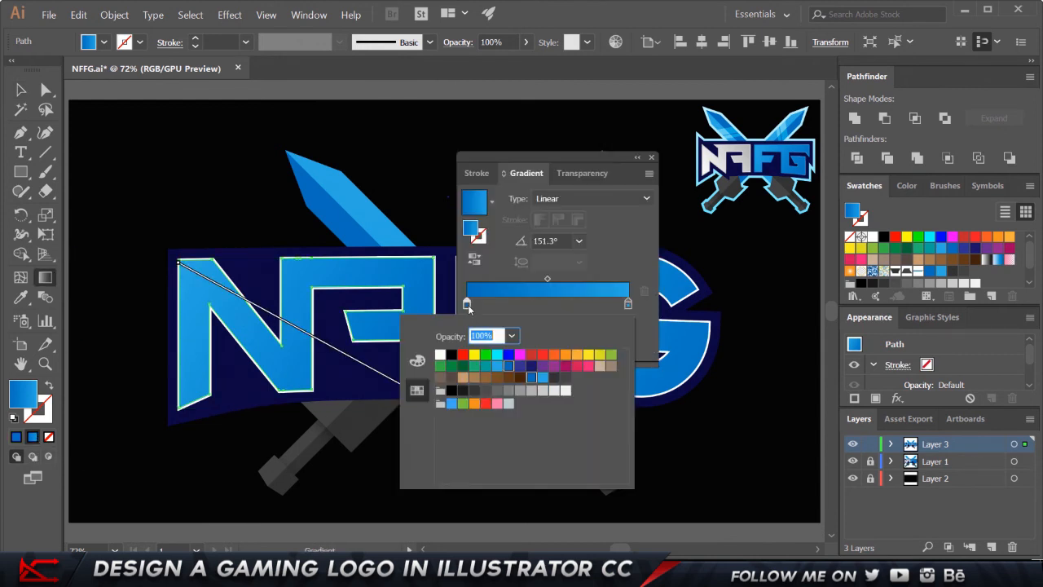
click(440, 356)
click(628, 304)
double_click(628, 304)
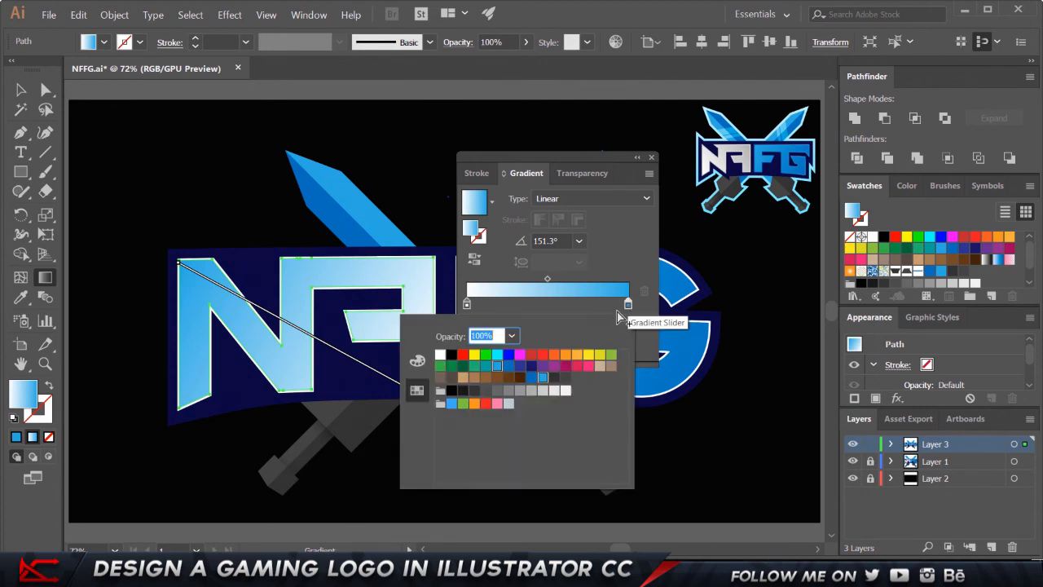
click(567, 391)
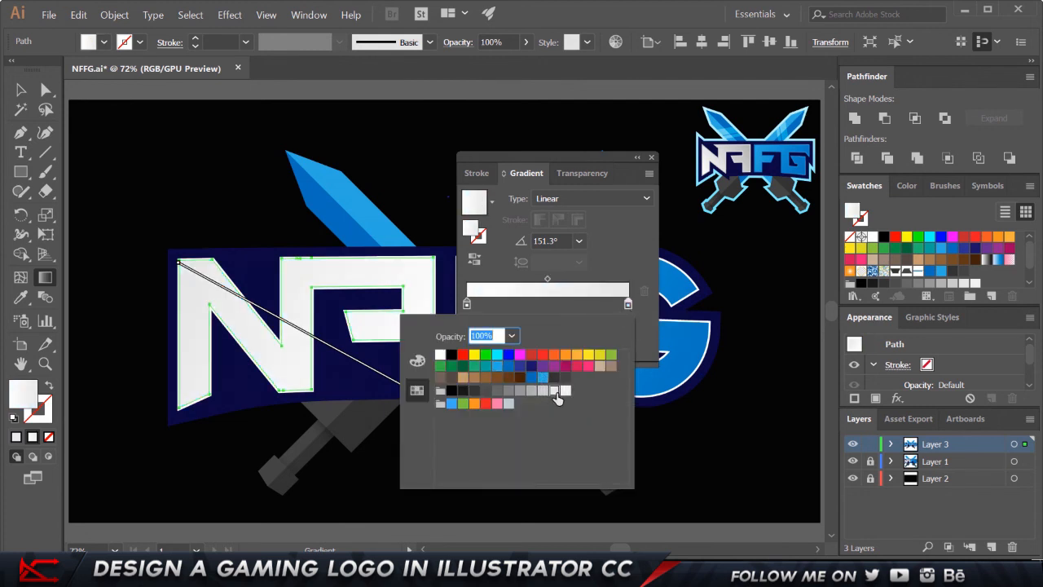
click(542, 391)
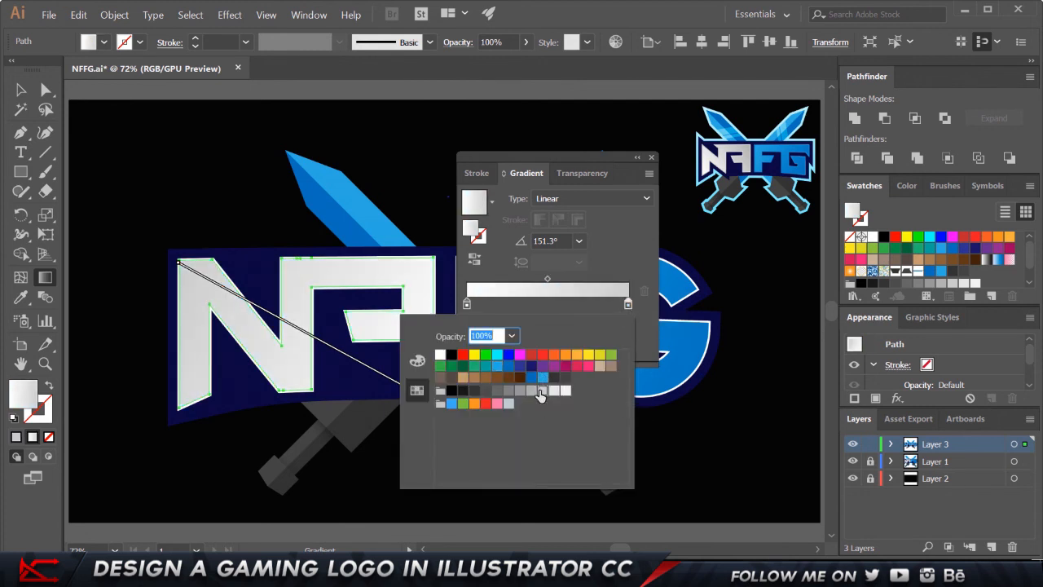
Redirect the NF gradient diagonally from the reversed F's upper right to the N's lower left, at about -149°
click(654, 163)
drag(153, 420, 461, 235)
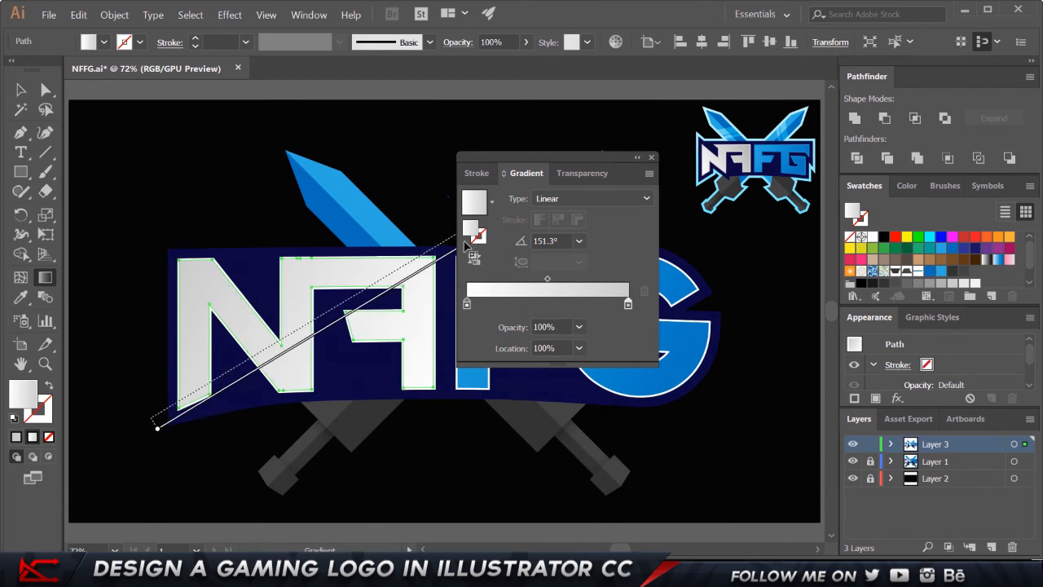
drag(566, 152, 699, 165)
drag(444, 242, 145, 423)
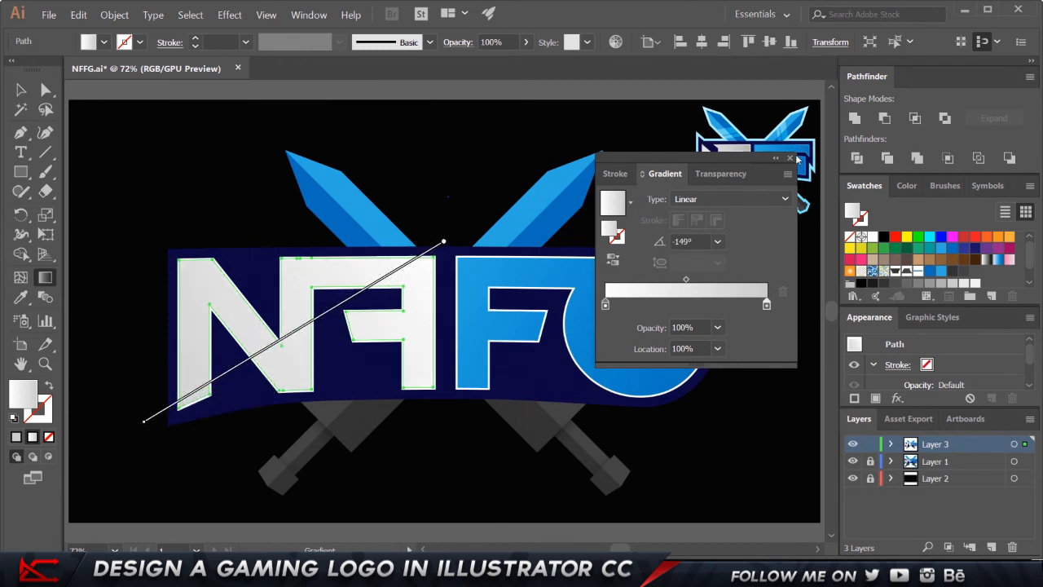
click(790, 160)
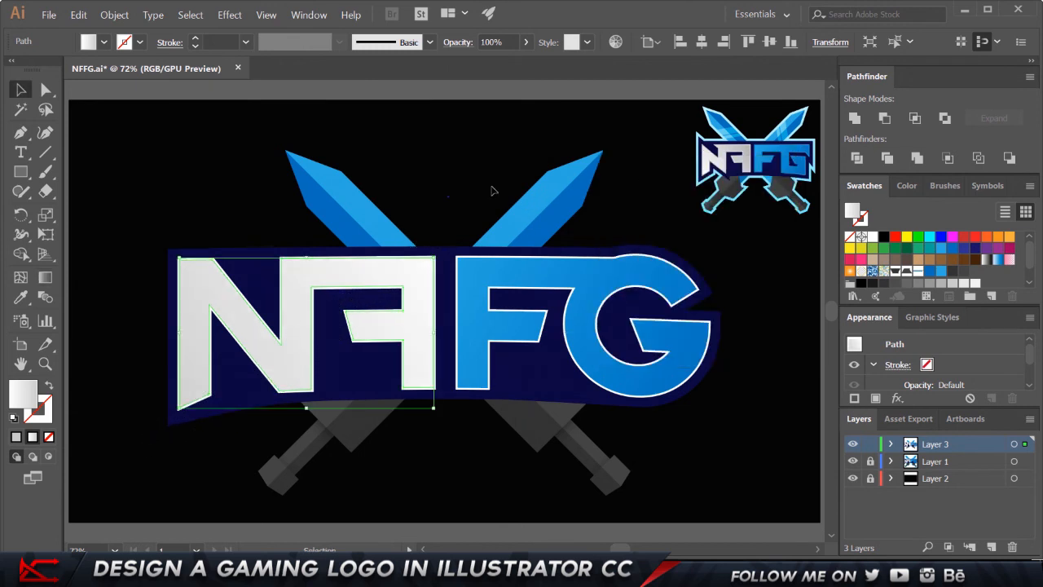
Fill the white outline shape behind the FG letters with a linear gradient sampled from the blue FG letters
key(v)
click(494, 187)
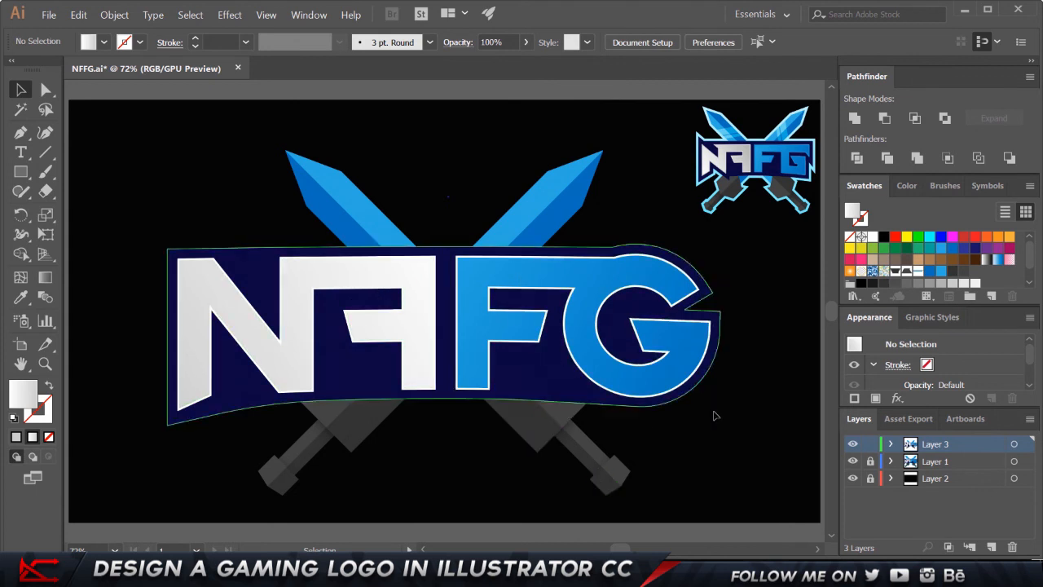
click(668, 397)
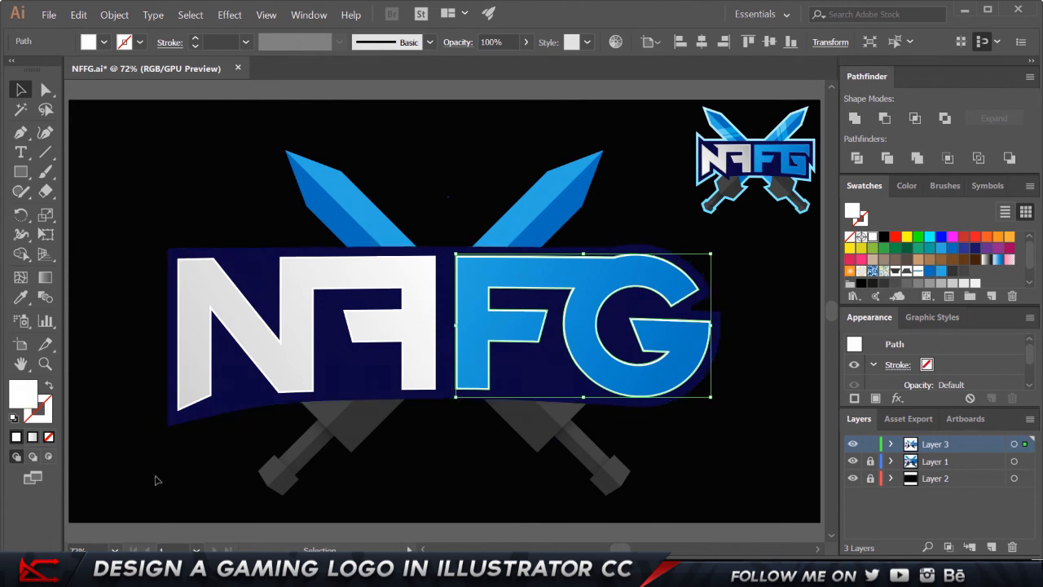
click(32, 437)
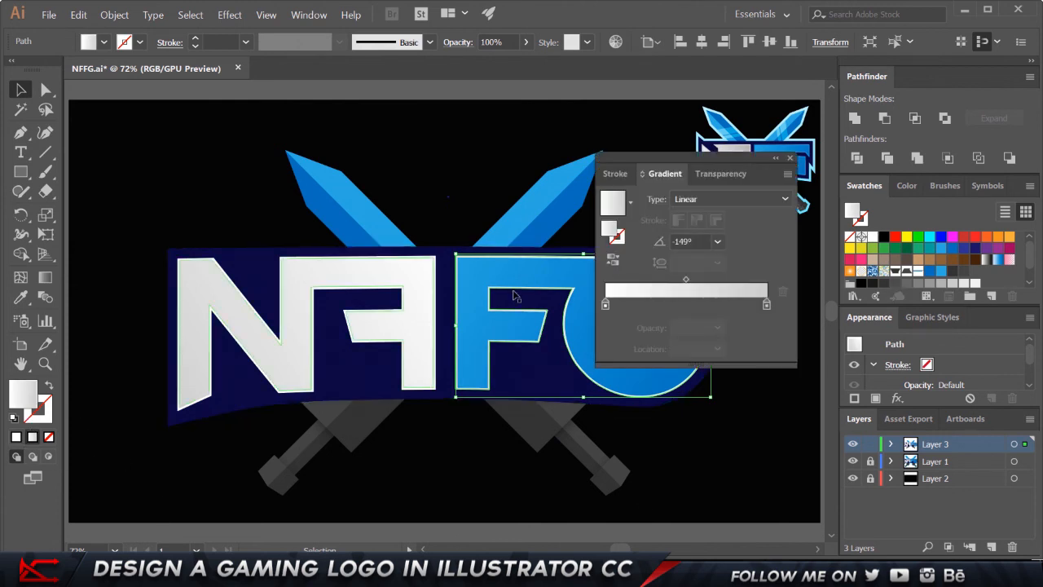
key(i)
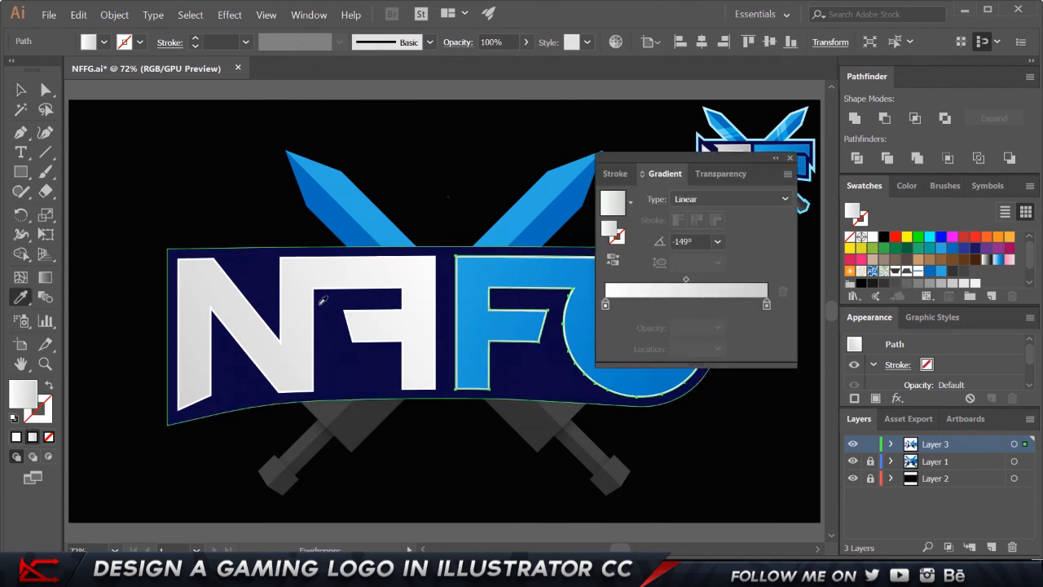
click(470, 268)
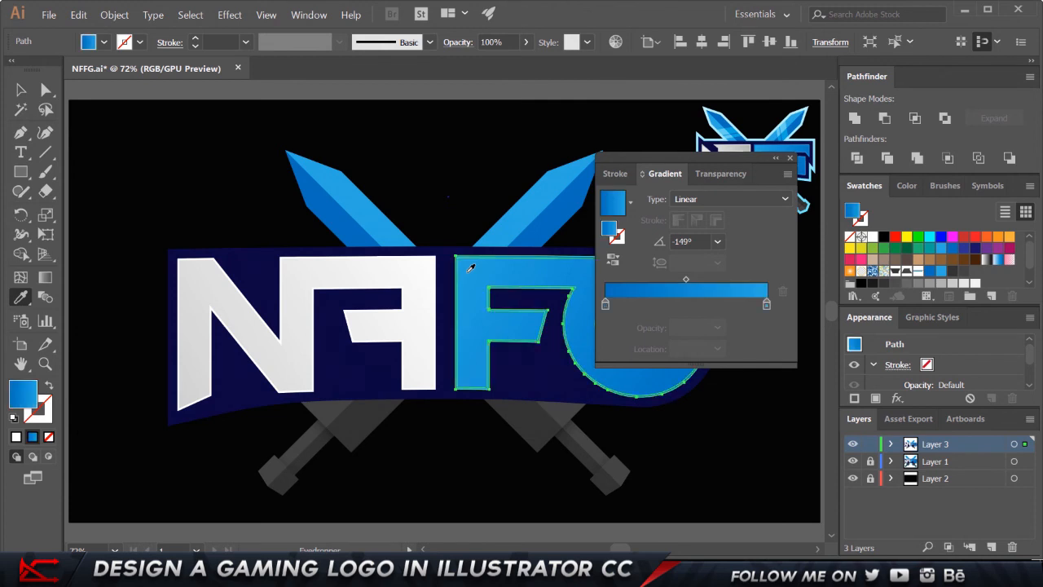
key(v)
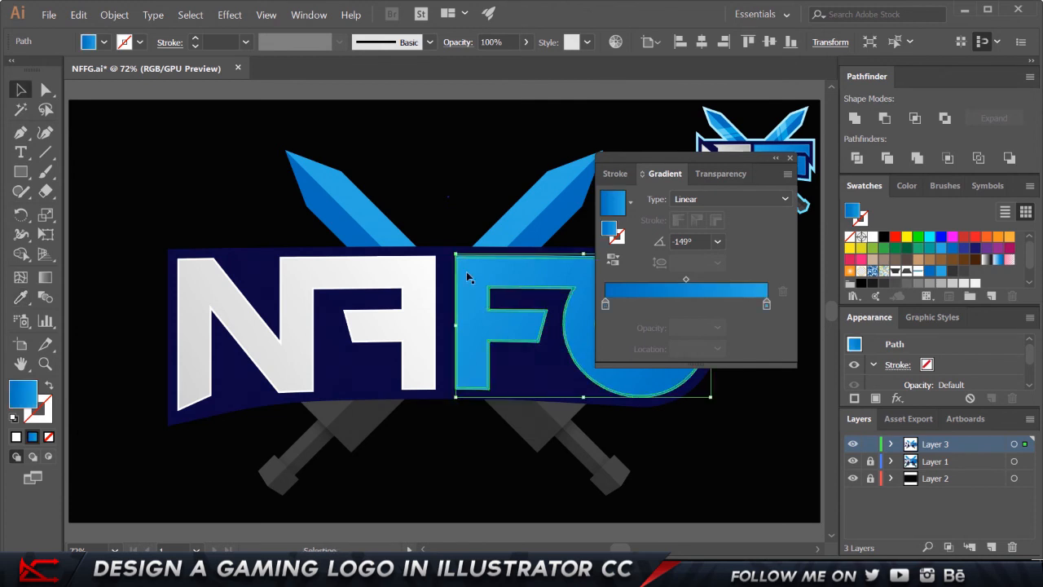
Set the FG outline's gradient angle to 149° and deselect the shape
click(680, 240)
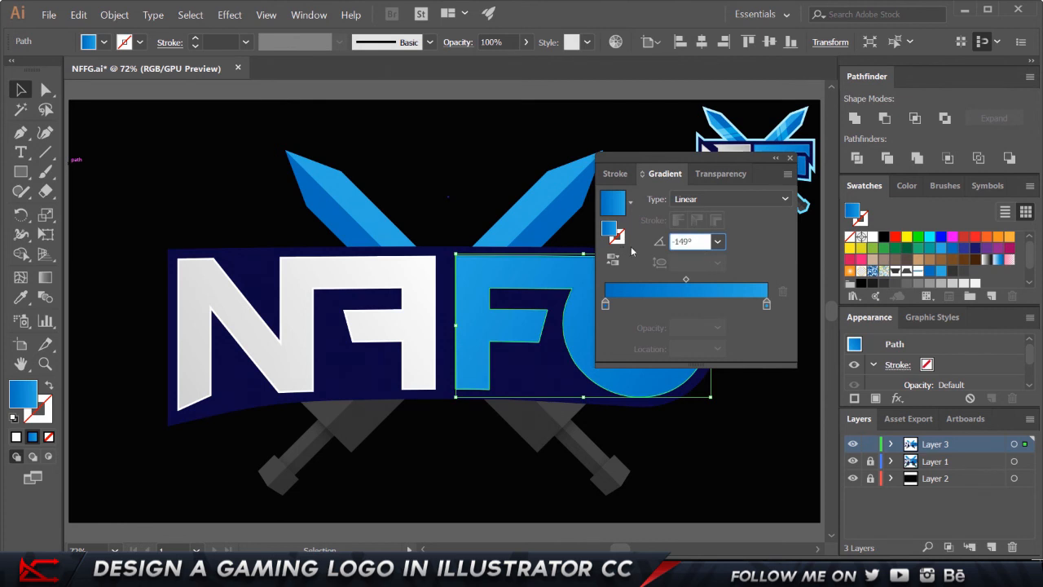
key(Return)
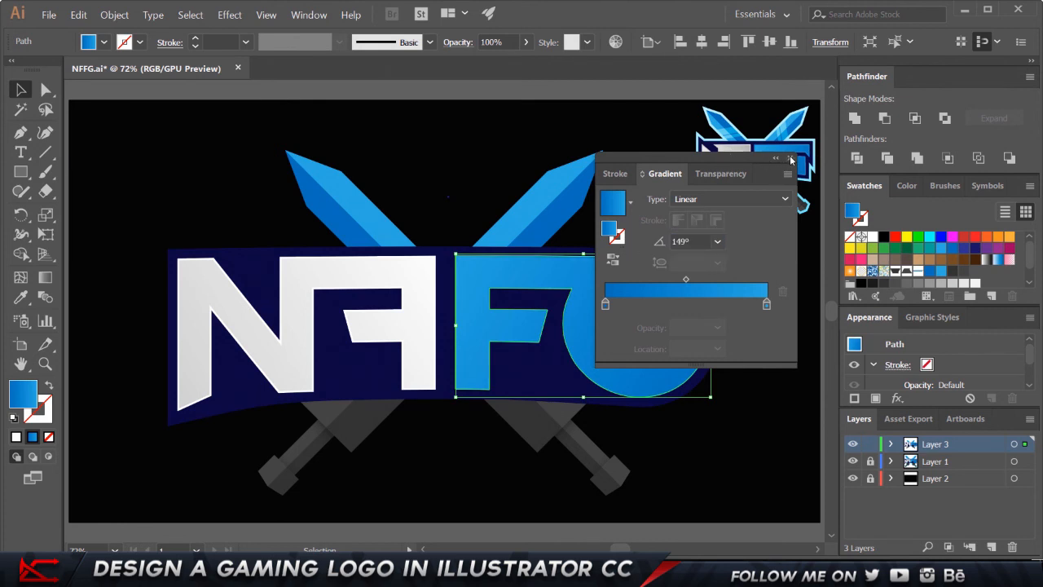
key(ctrl+F9)
click(534, 494)
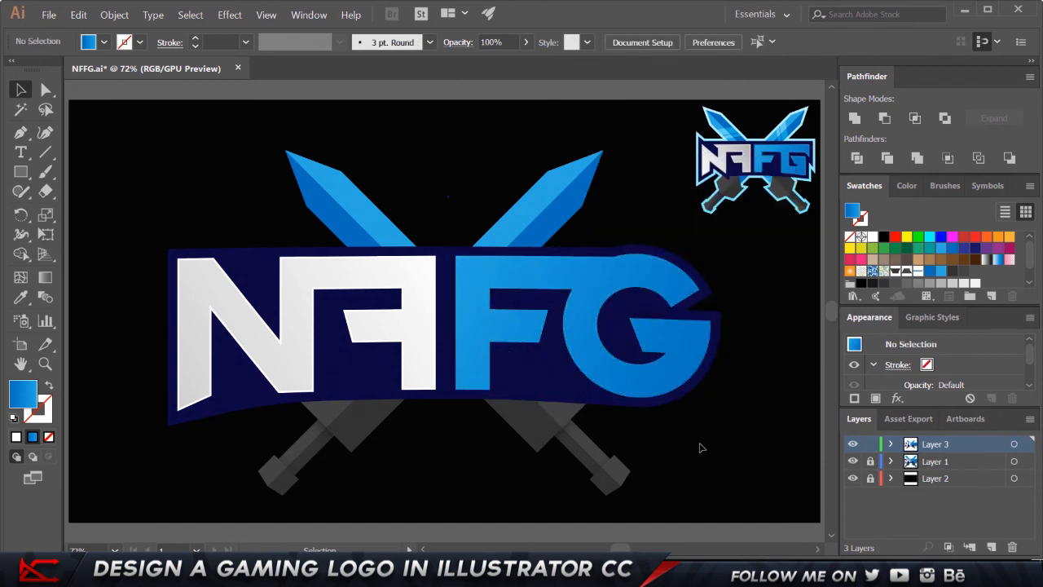
Redirect the FG outline's gradient diagonally from above the F's upper left to beyond the G's lower right, and deselect it
click(699, 371)
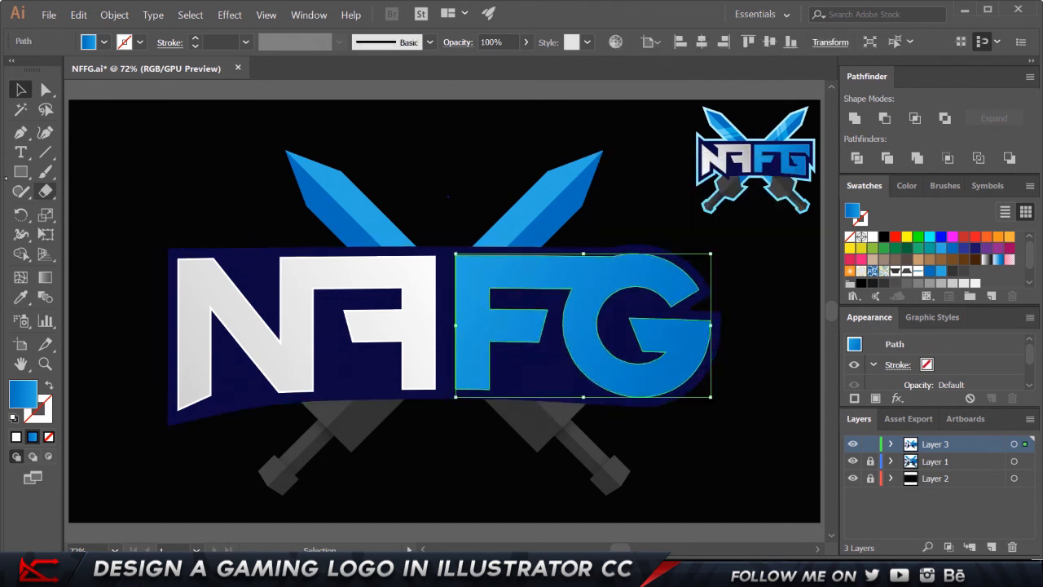
click(45, 277)
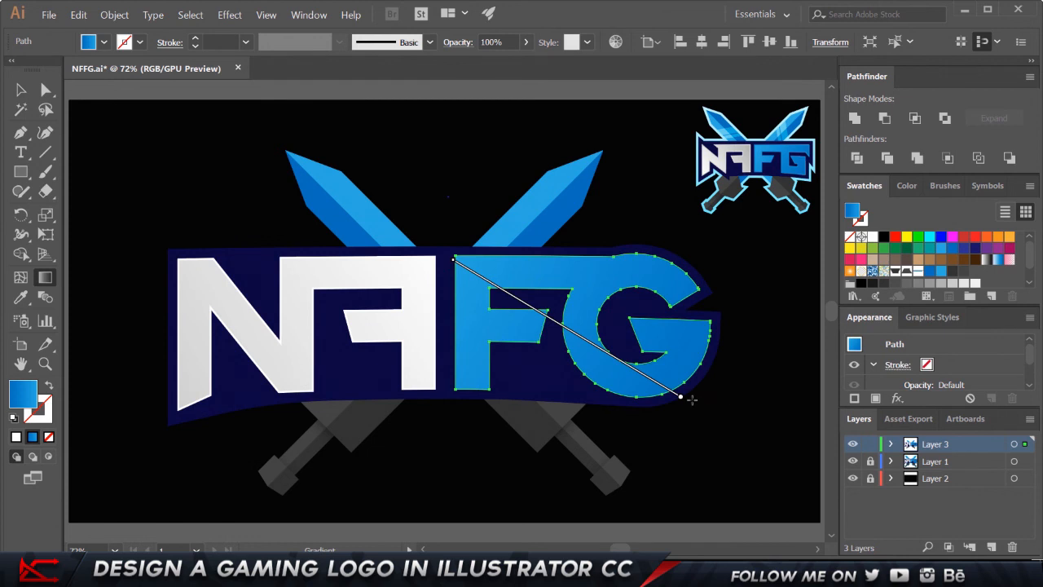
drag(444, 247, 661, 391)
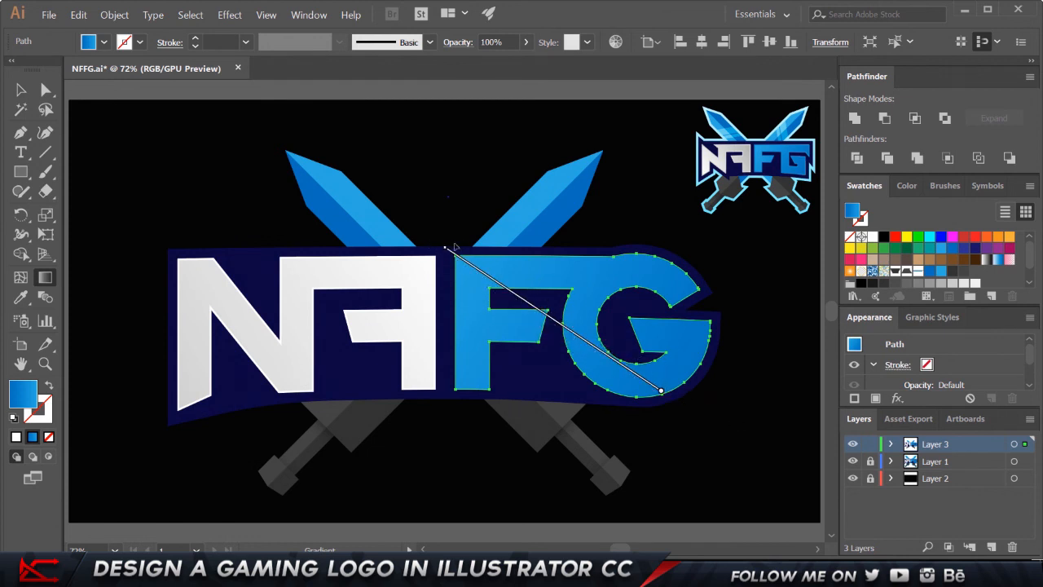
mouse_move(459, 235)
mouse_down()
mouse_move(687, 418)
mouse_move(745, 396)
mouse_up()
key(b)
key(v)
click(776, 375)
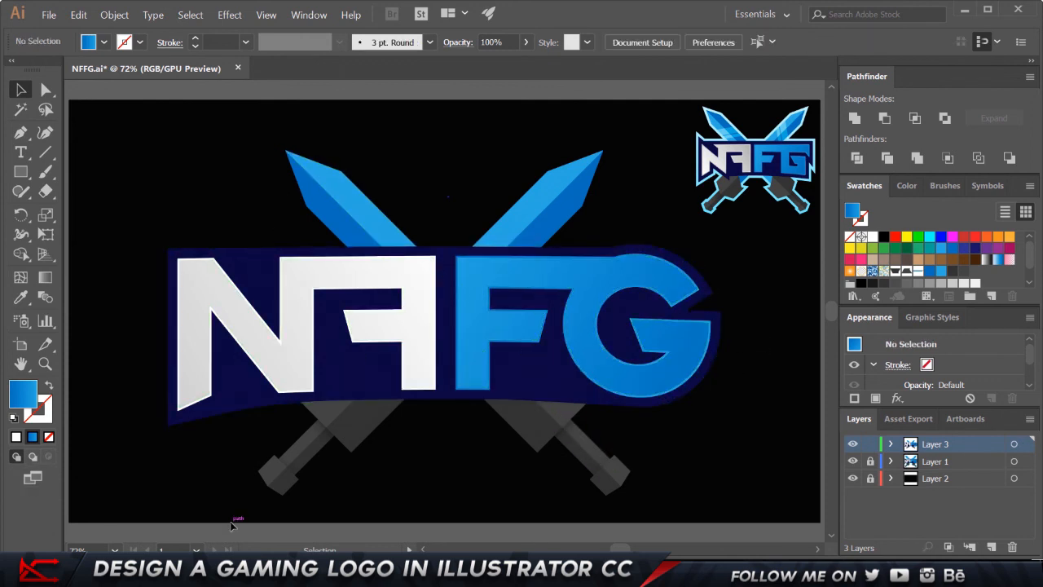
Redirect the NF outline's gradient diagonally from the N's lower left to beyond the reversed F's upper right, and deselect it
click(204, 393)
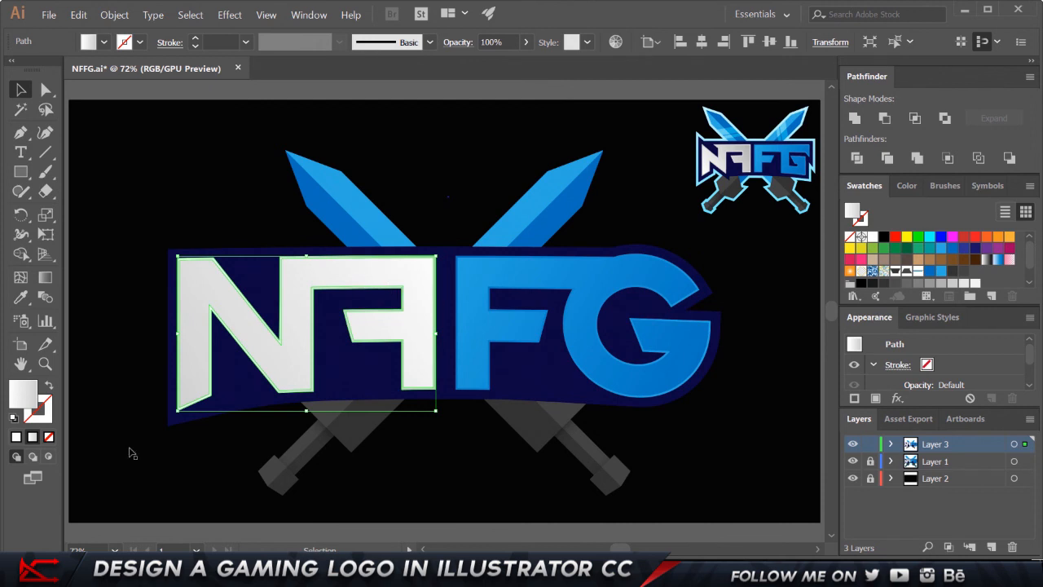
click(46, 280)
mouse_move(448, 241)
mouse_down()
mouse_move(121, 434)
mouse_move(457, 237)
mouse_move(461, 221)
mouse_up()
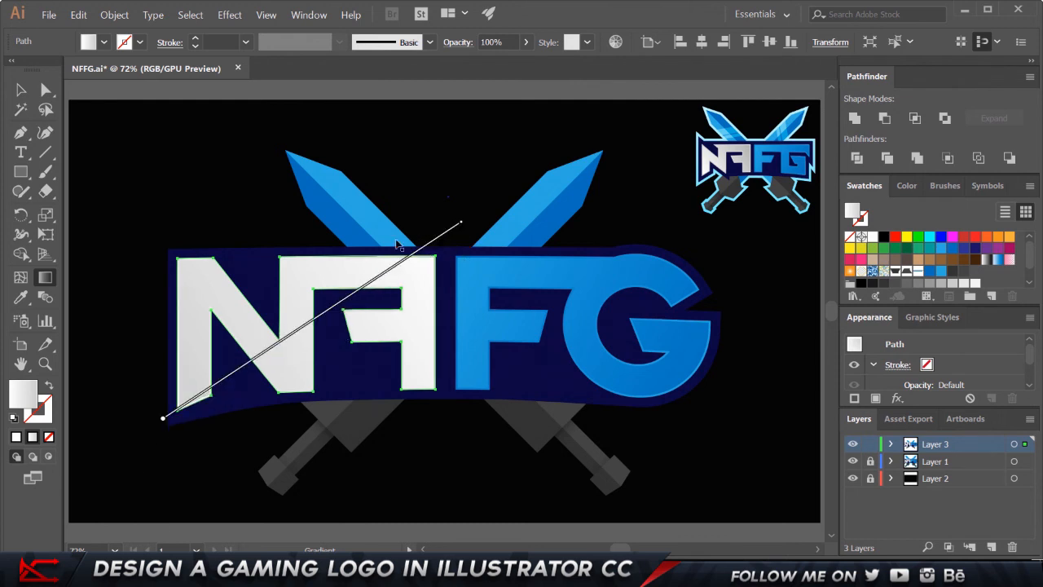
key(v)
click(718, 502)
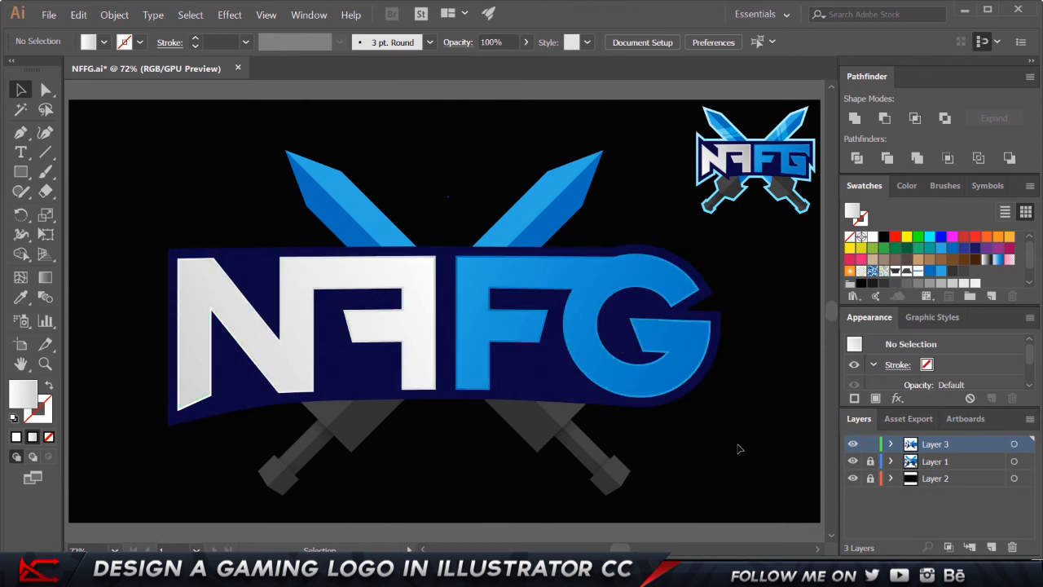
Duplicate the whole logo with its swords in place and unite the copy into a single silhouette
drag(718, 479, 168, 154)
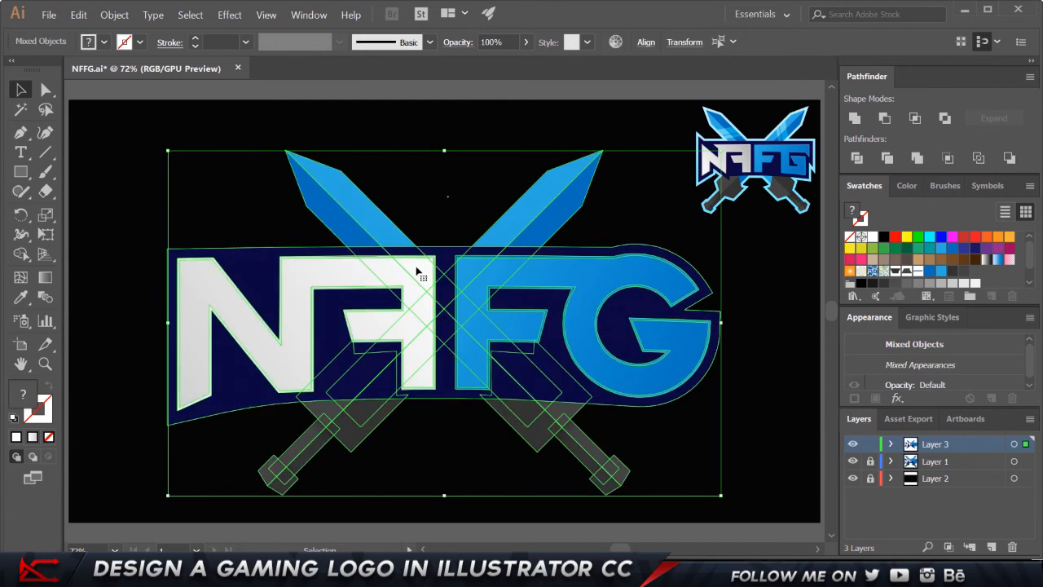
key(a)
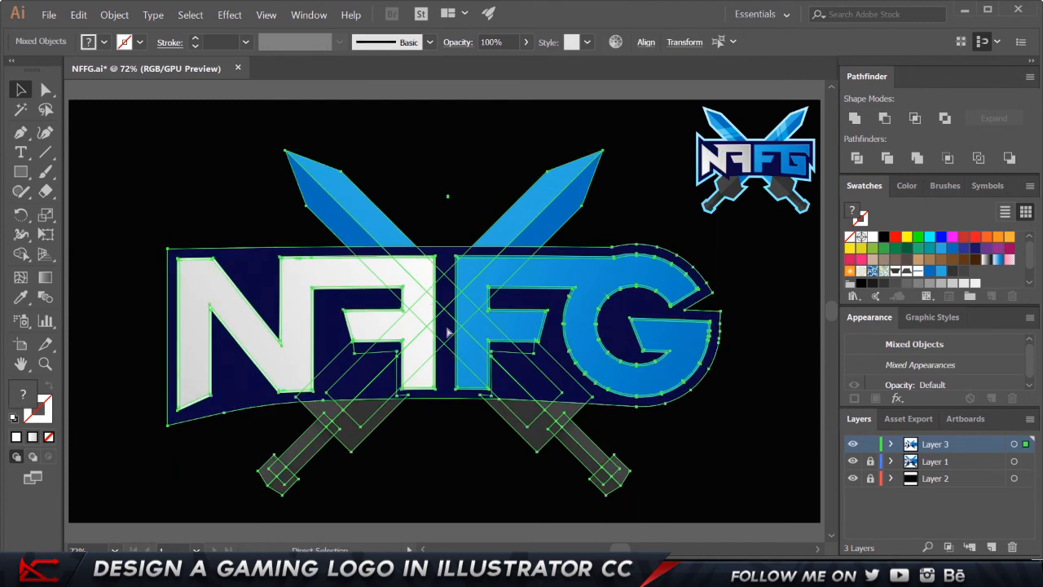
key(v)
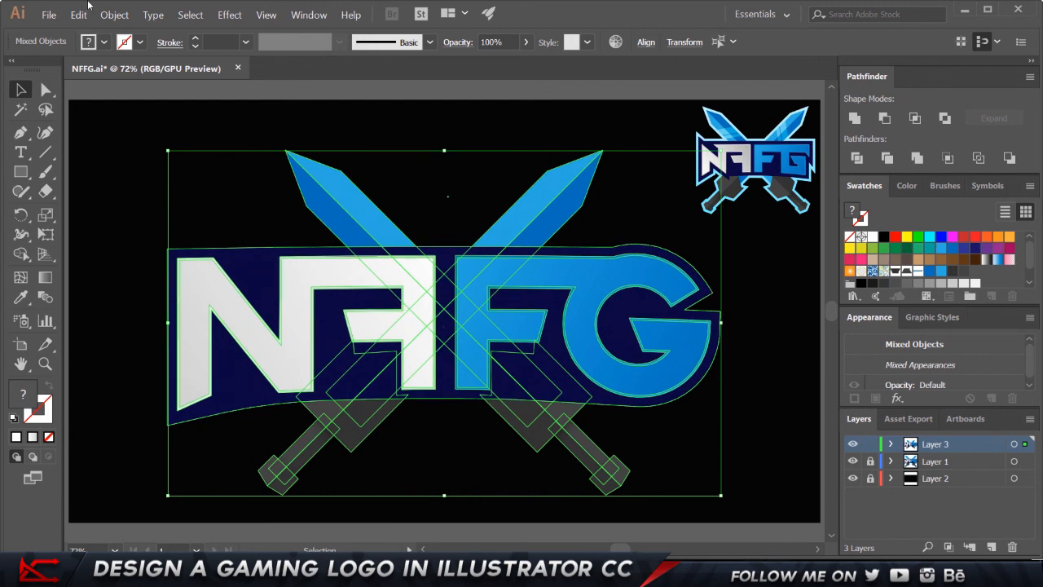
click(854, 119)
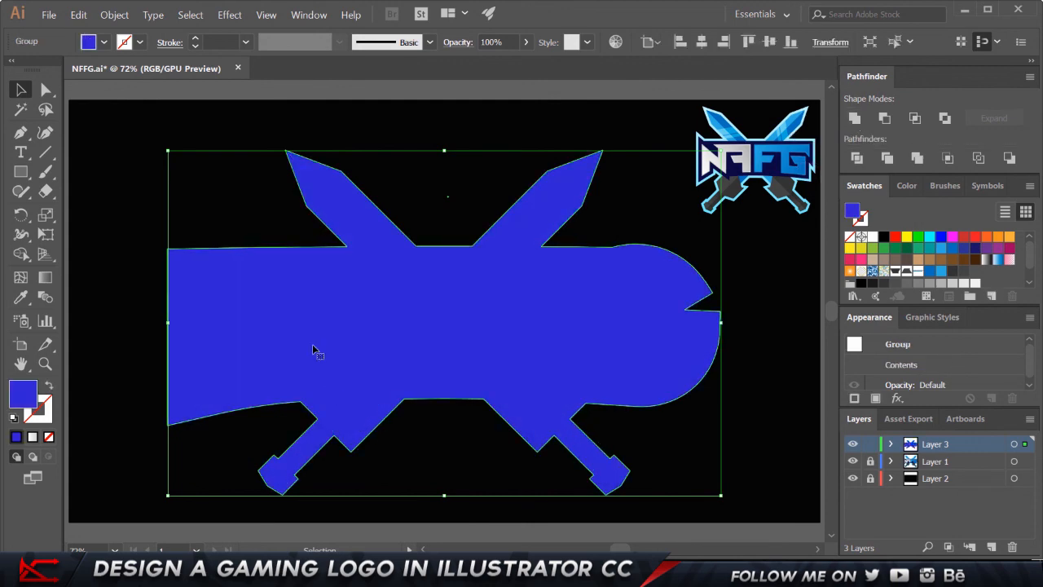
Offset the silhouette's path outward by 20 px with Miter joins and a miter limit of 10
click(115, 16)
mouse_move(167, 285)
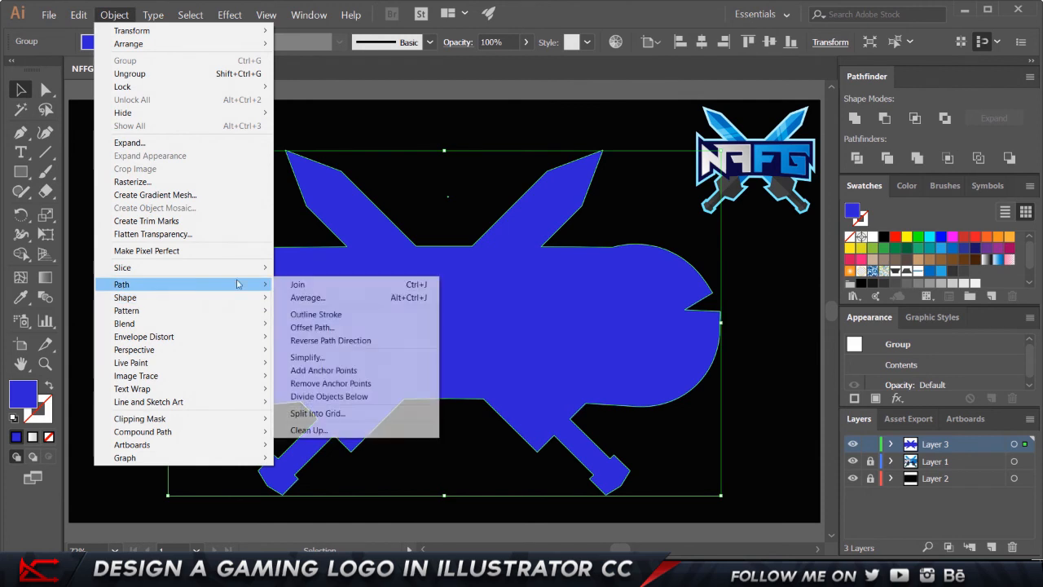
click(331, 327)
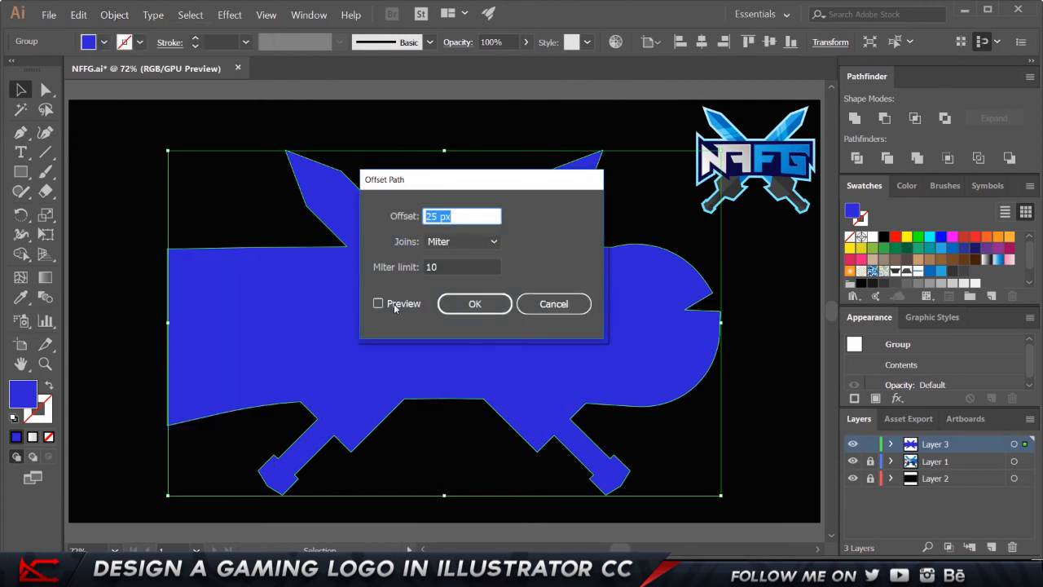
text(15)
key(Tab)
click(393, 306)
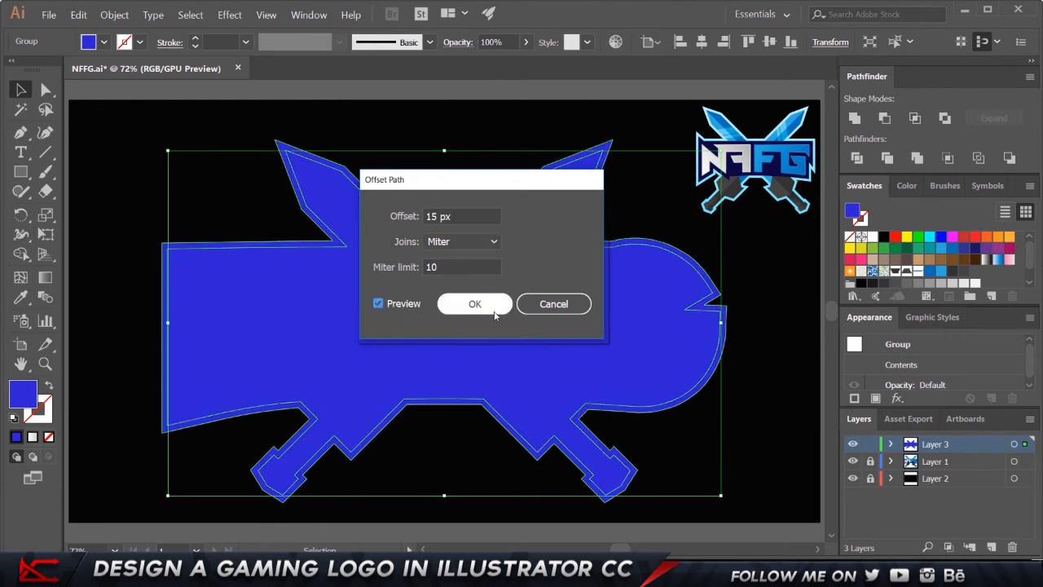
click(461, 217)
text(20)
key(Tab)
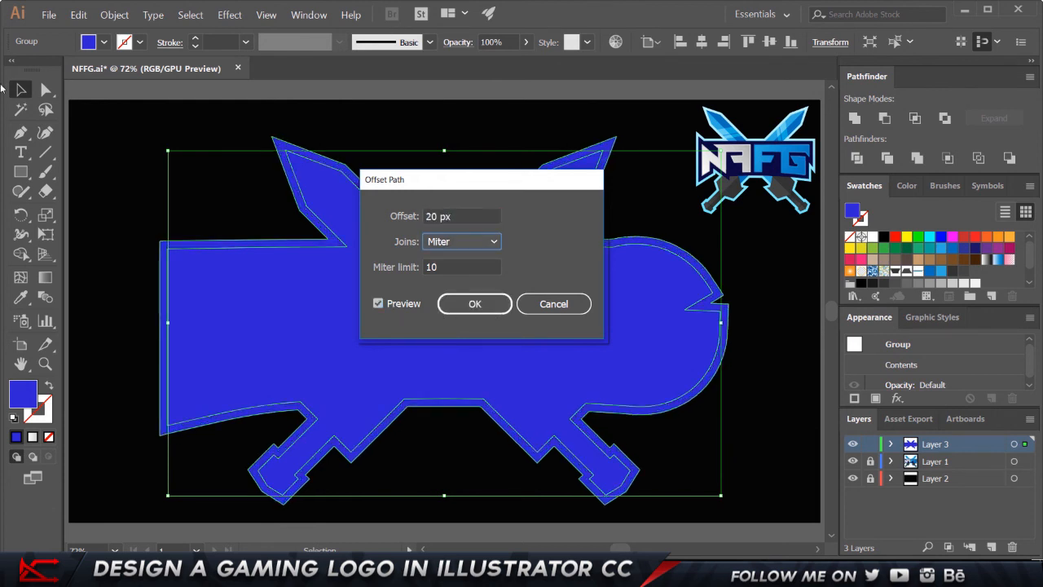
click(479, 301)
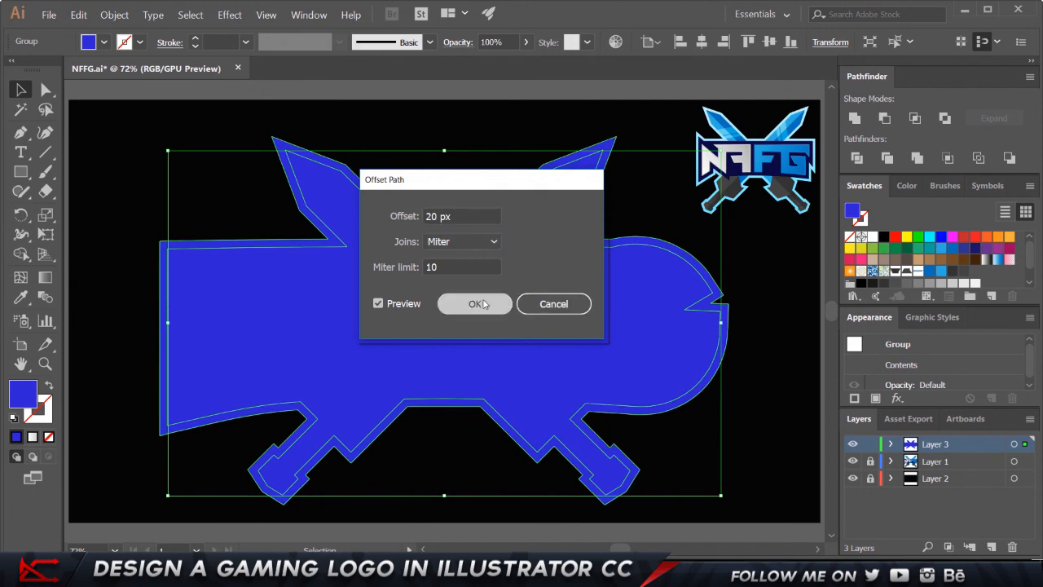
Ungroup the united silhouette and delete its smaller original shape, keeping the offset one
right_click(722, 292)
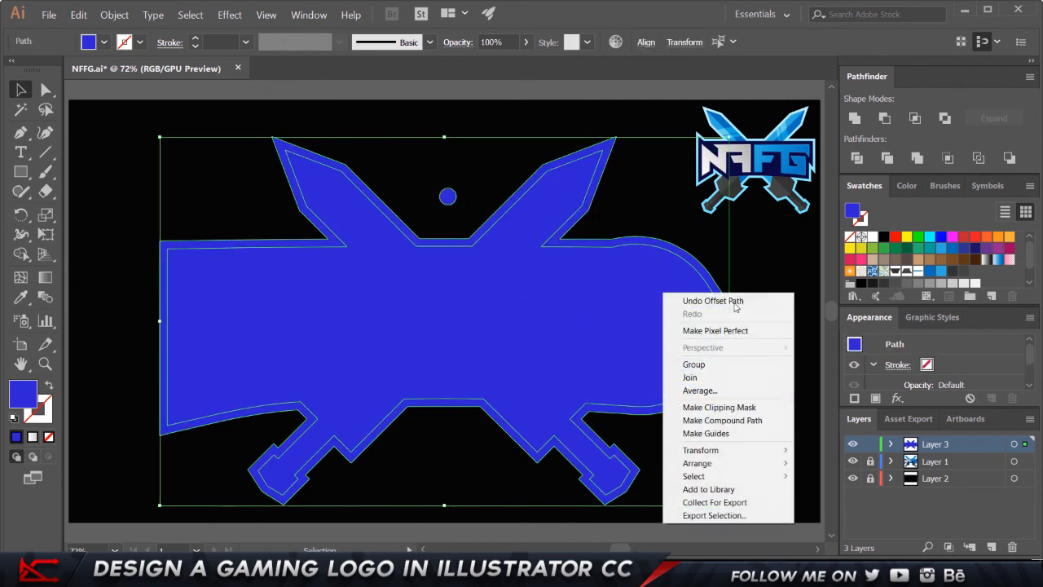
click(753, 250)
click(753, 250)
click(636, 304)
right_click(635, 302)
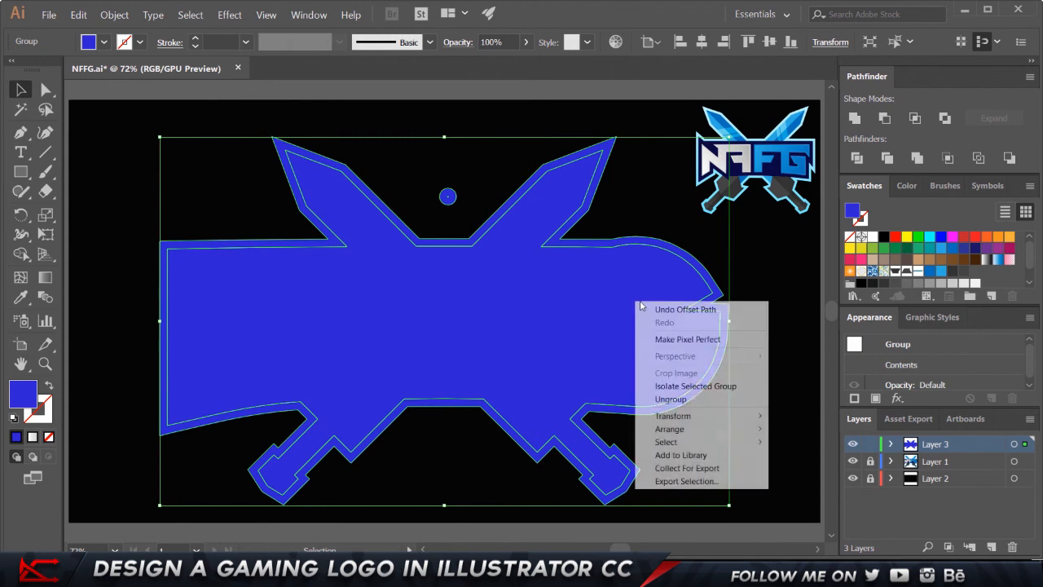
click(693, 399)
click(606, 289)
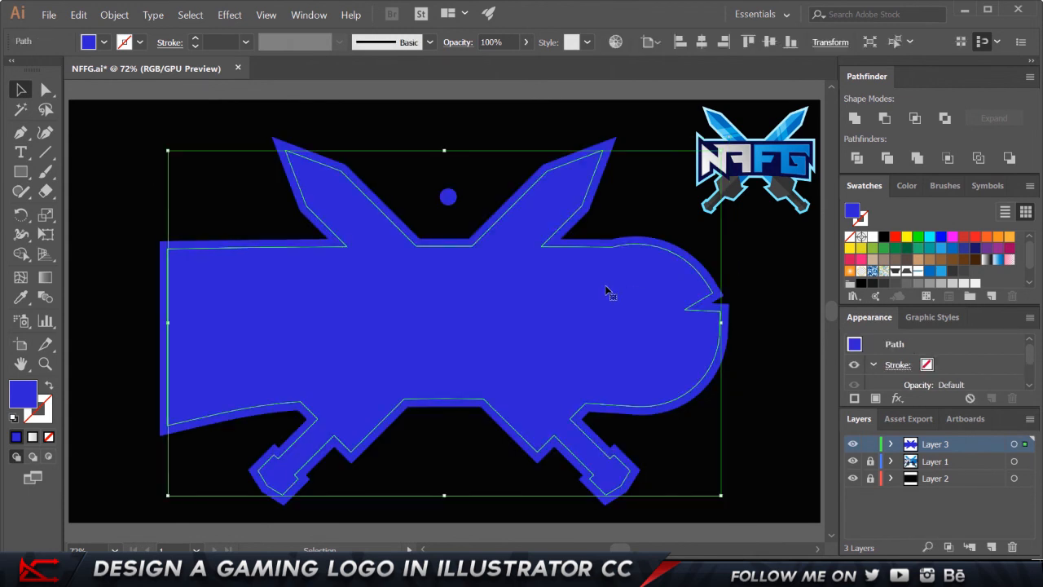
key(Delete)
Send the offset silhouette to the back, behind the lettering and swords
click(618, 290)
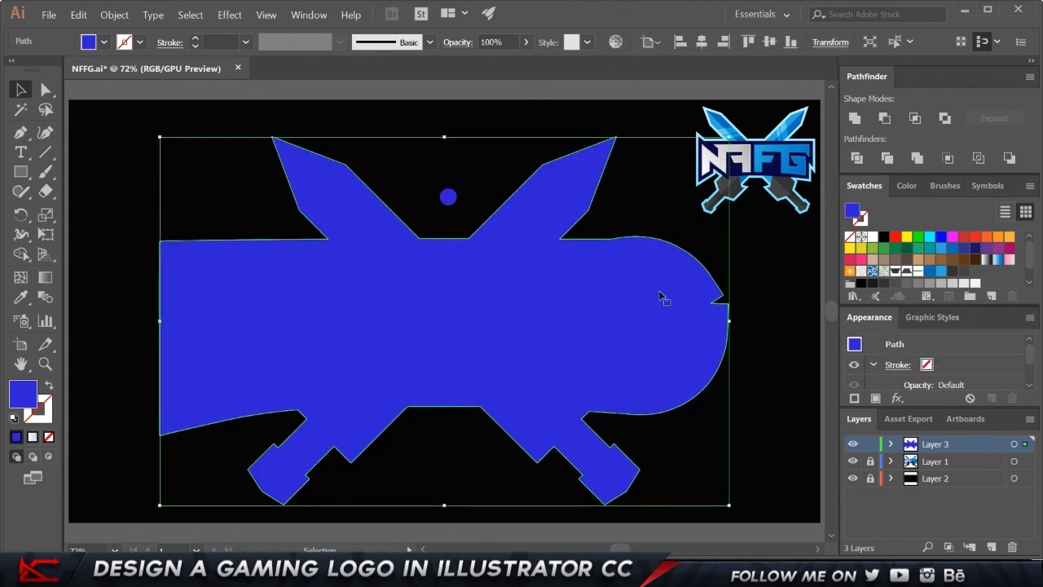
right_click(500, 321)
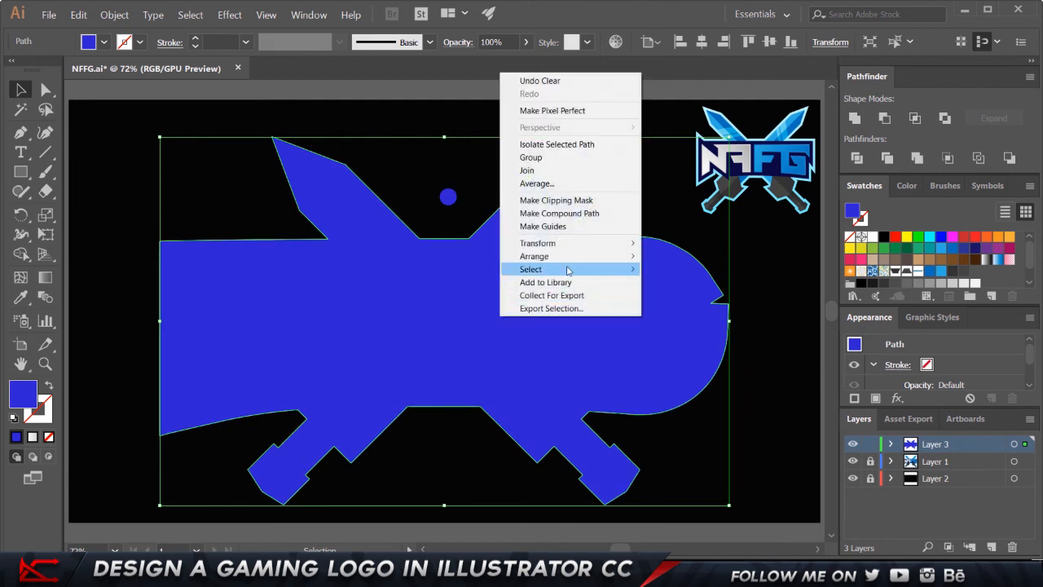
mouse_move(570, 258)
click(681, 295)
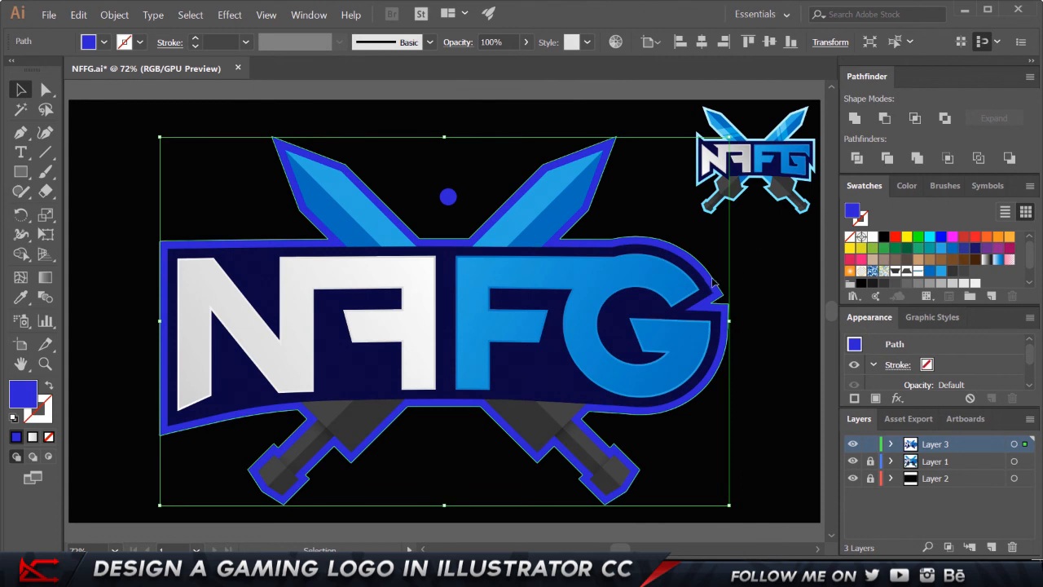
Fill the backing silhouette with the light blue gradient sampled from the reference logo's outline, and deselect it
click(762, 291)
click(730, 314)
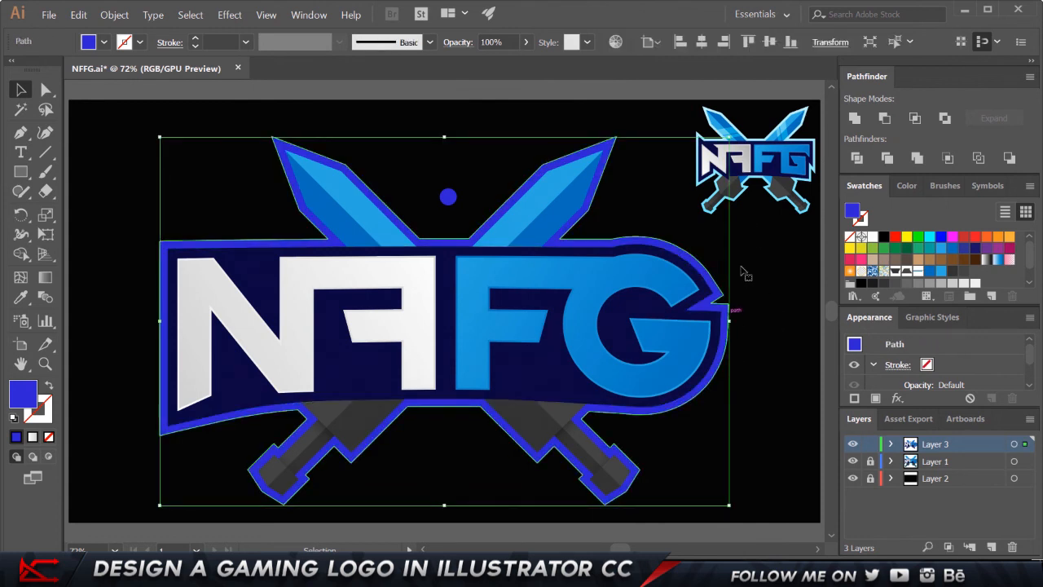
key(i)
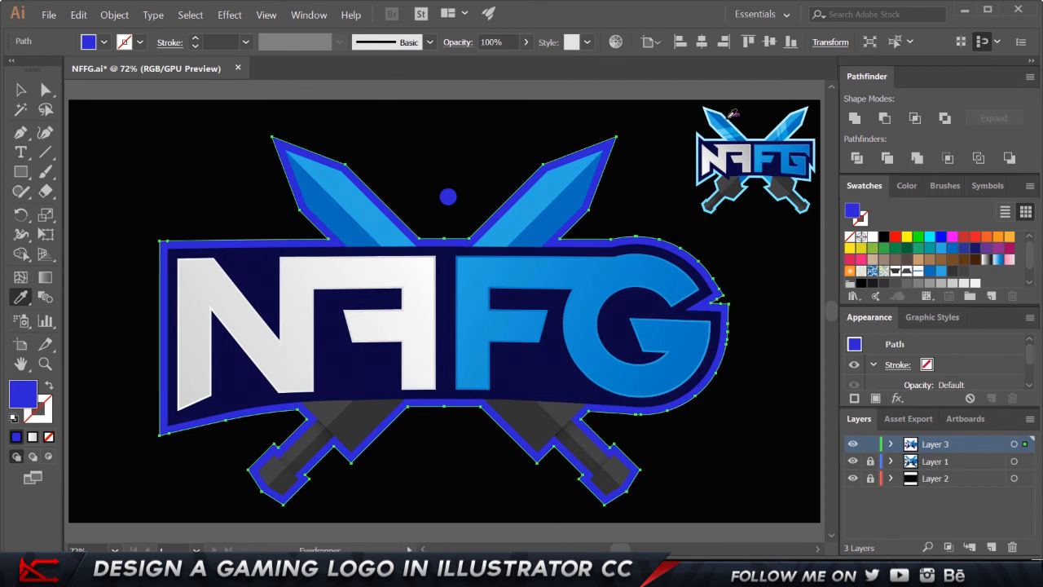
click(730, 116)
key(v)
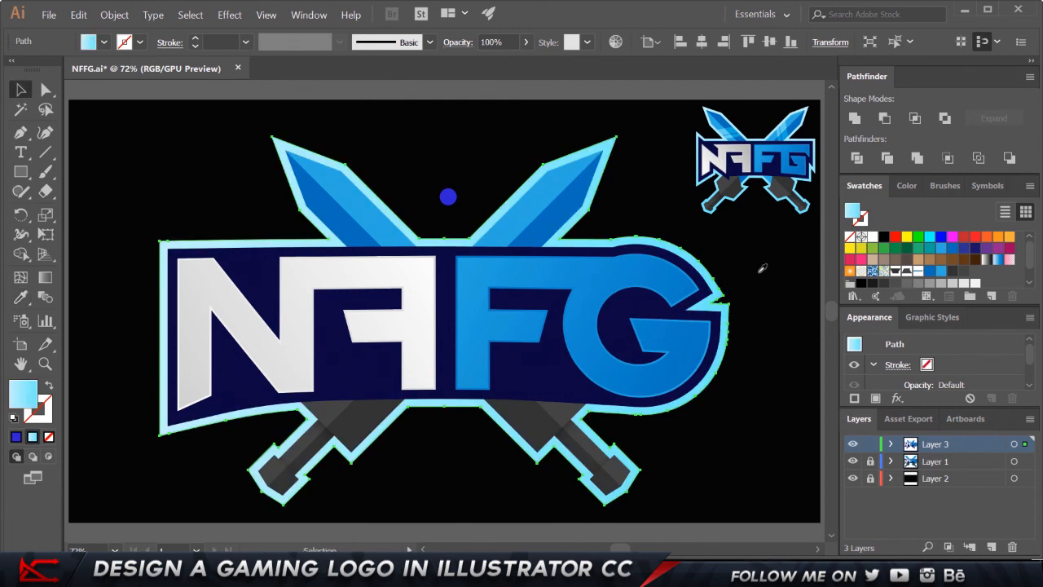
click(763, 284)
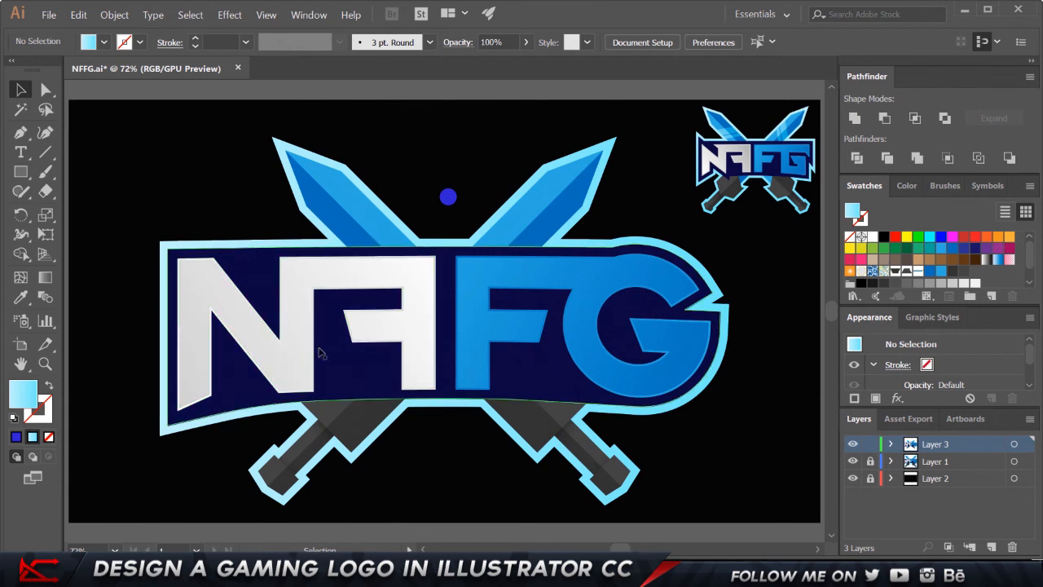
Redirect the silhouette's light blue gradient vertically from above the sword tips to below the handles, and deselect it
click(330, 290)
key(g)
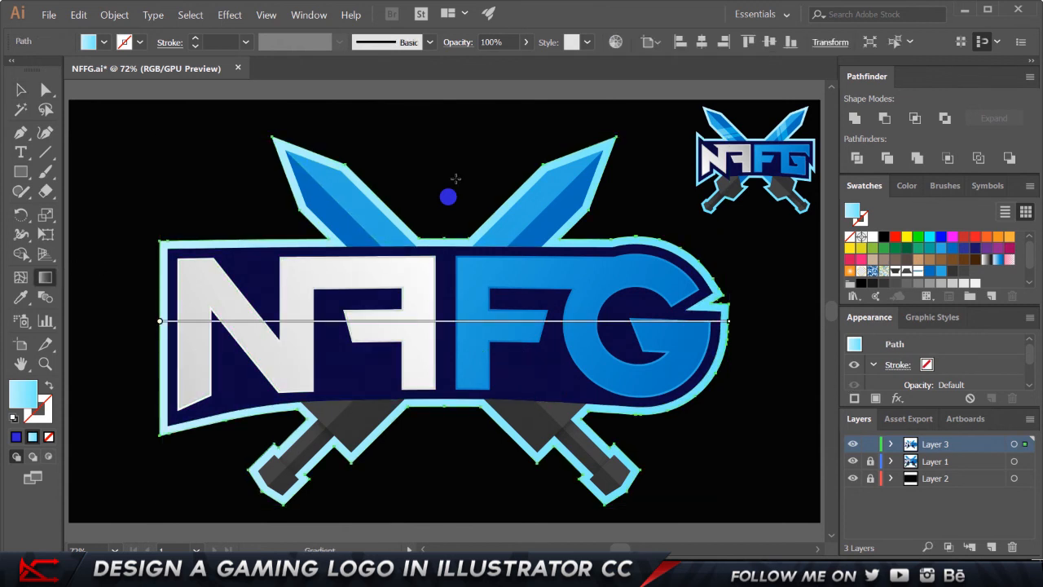
drag(444, 111, 432, 520)
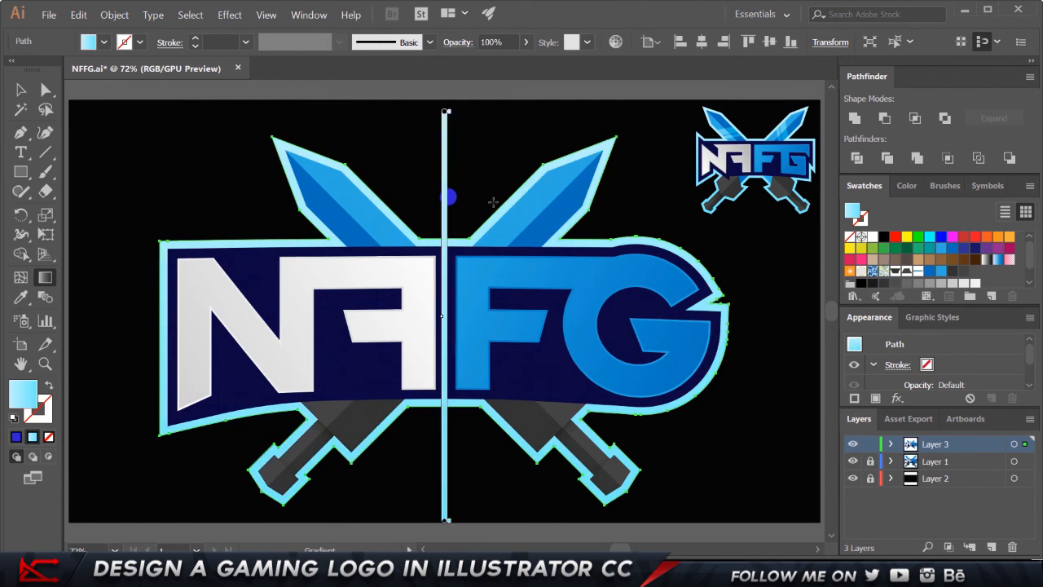
key(v)
click(449, 205)
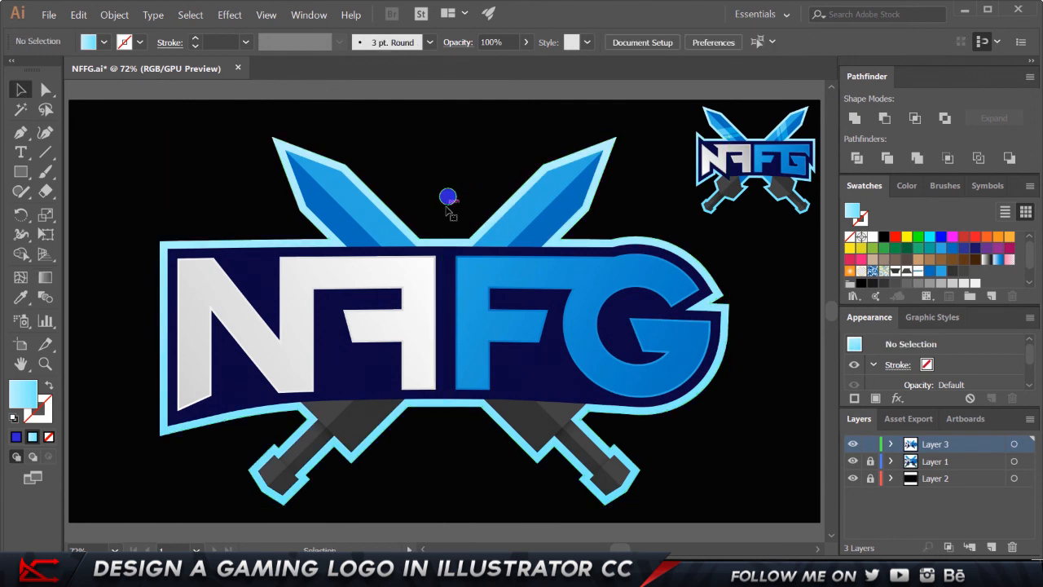